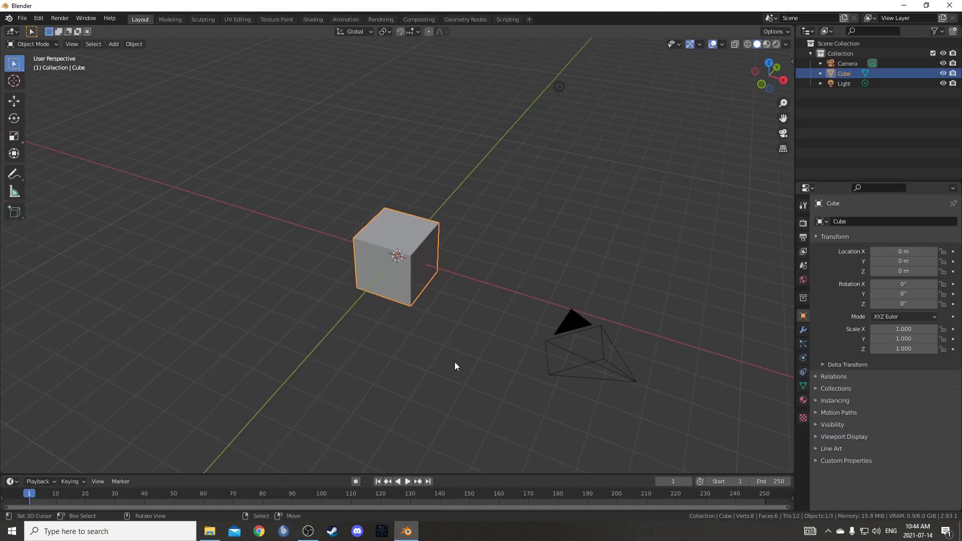
# Delete the default cube and add a plane mesh to the scene
pyautogui.press('x')
pyautogui.click(425, 307)
pyautogui.hotkey('shift', 'a')
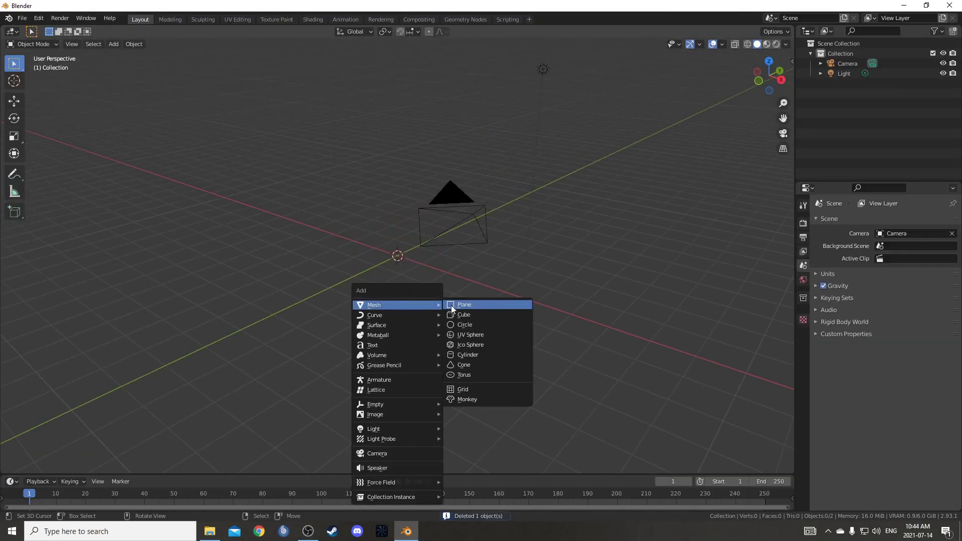
pyautogui.click(452, 305)
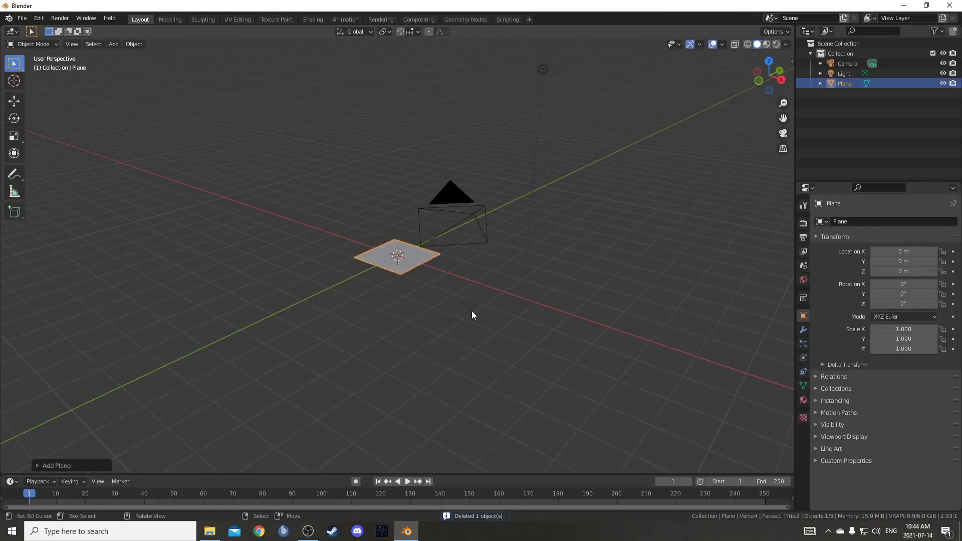
# Turn the main 3D view into a Shader Editor, assign the existing Material to the plane, and hide the node sidebar
pyautogui.click(12, 31)
pyautogui.click(43, 126)
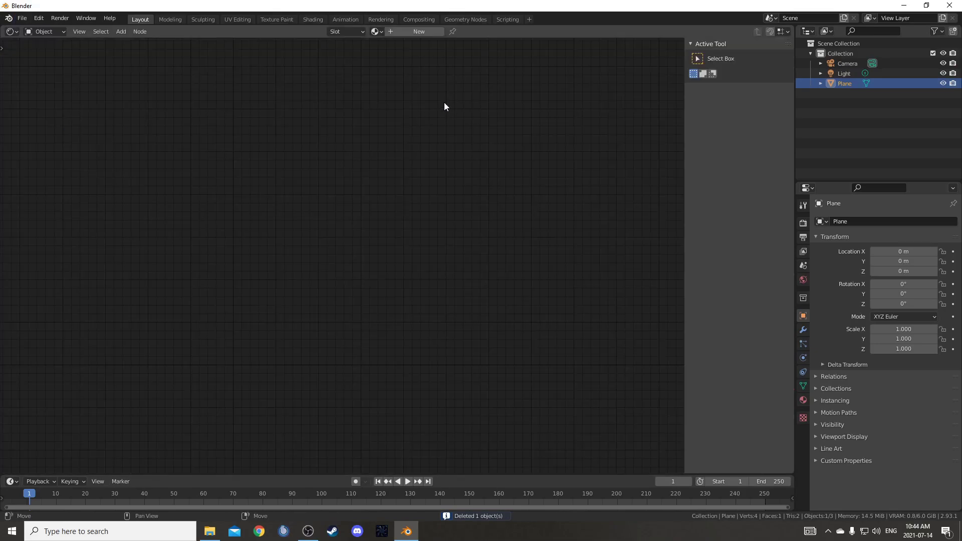
pyautogui.click(375, 31)
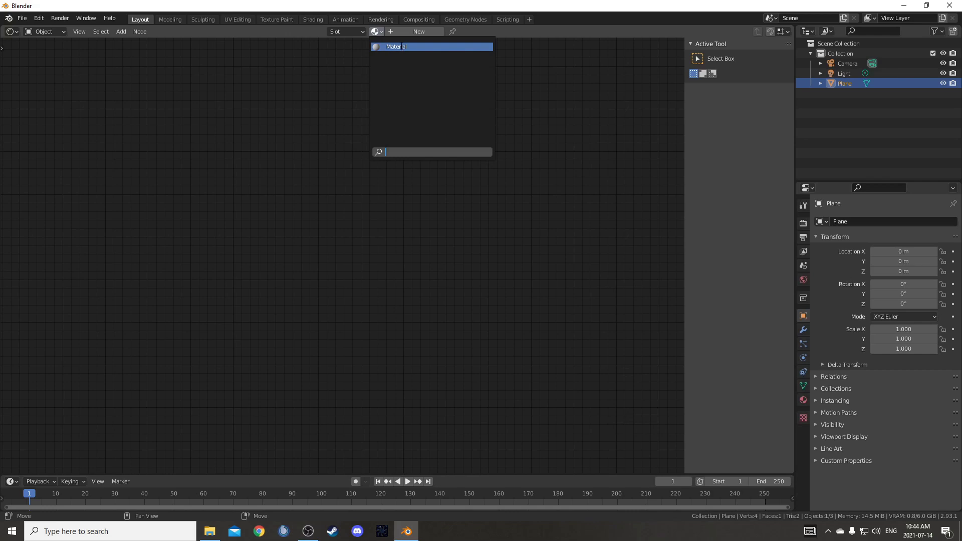
pyautogui.click(410, 46)
pyautogui.moveTo(599, 173); pyautogui.dragTo(613, 138, button='middle')
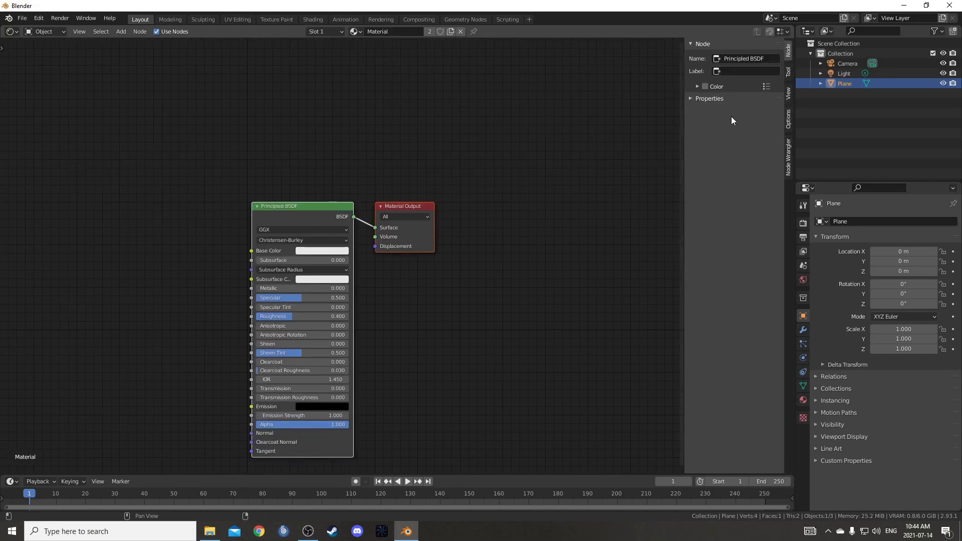
pyautogui.press('n')
pyautogui.moveTo(627, 173); pyautogui.dragTo(670, 118, button='middle')
# Change the Outliner area to a 3D Viewport and enlarge it in width and height
pyautogui.click(808, 31)
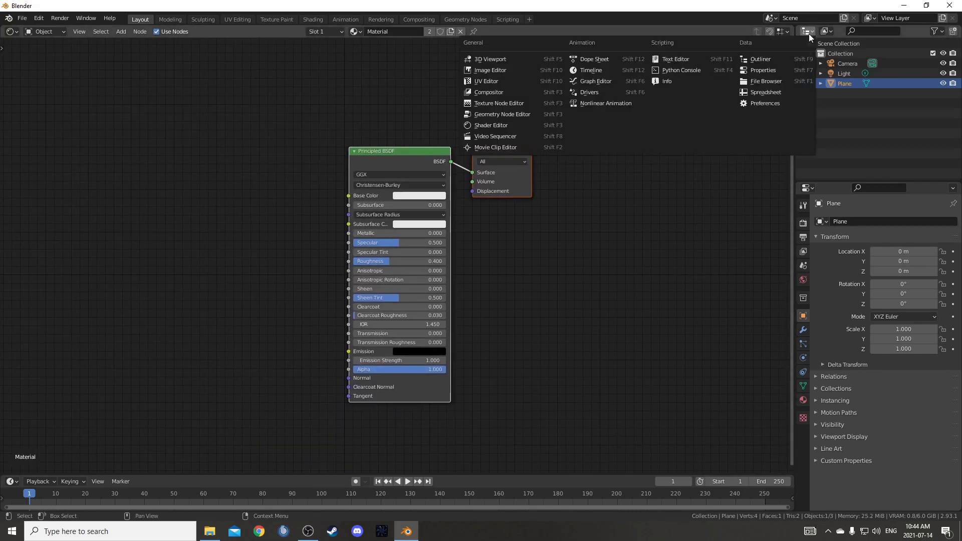
pyautogui.click(540, 59)
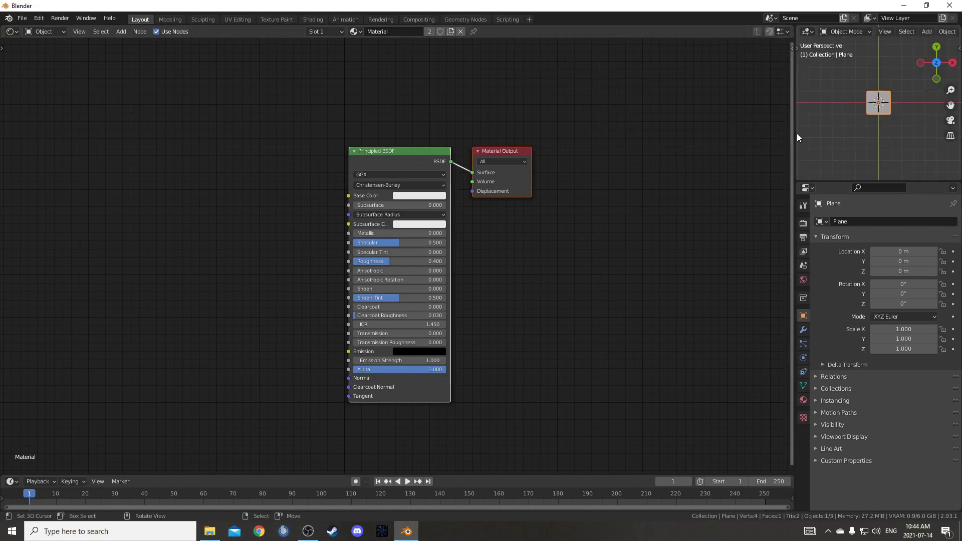
pyautogui.moveTo(793, 133); pyautogui.dragTo(733, 151)
pyautogui.moveTo(782, 181); pyautogui.dragTo(774, 250)
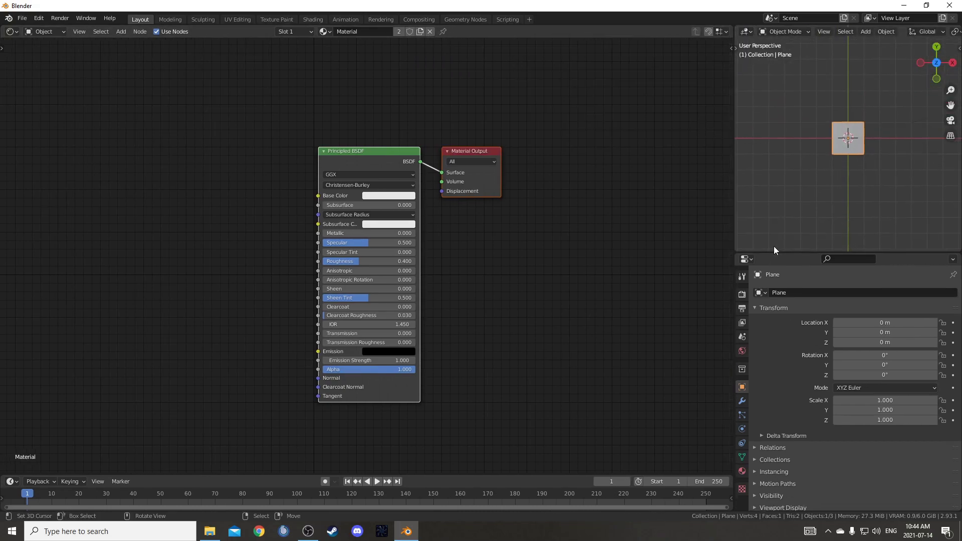
# Frame the plane closely in the small 3D Viewport and switch it to Rendered shading
pyautogui.scroll(3, 810, 188)
pyautogui.moveTo(813, 179)
pyautogui.mouseDown(button='middle')
pyautogui.moveTo(849, 143)
pyautogui.moveTo(828, 160)
pyautogui.mouseUp(button='middle')
pyautogui.scroll(1, 826, 177)
pyautogui.press('z')
pyautogui.click(832, 63)
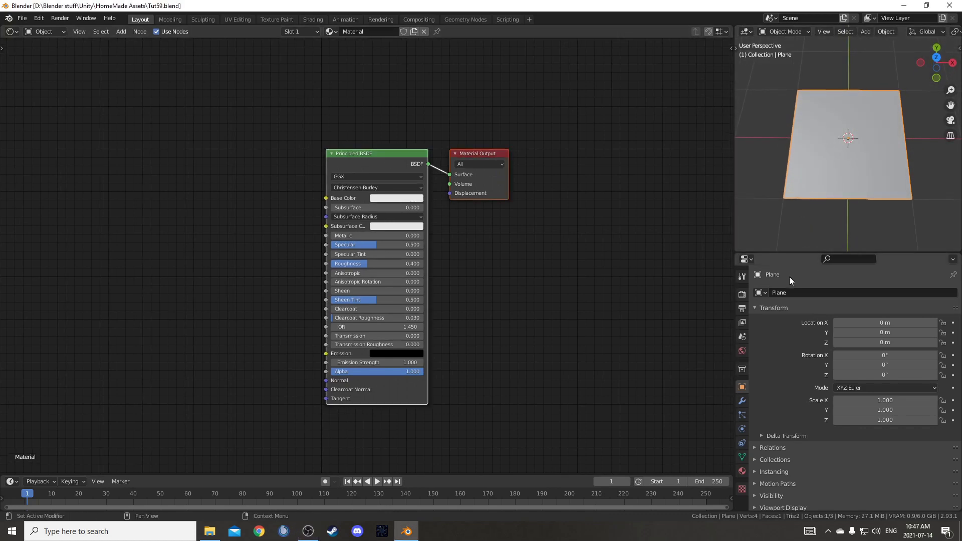
# Examine the Blend Mode options in the plane's material settings
pyautogui.click(742, 472)
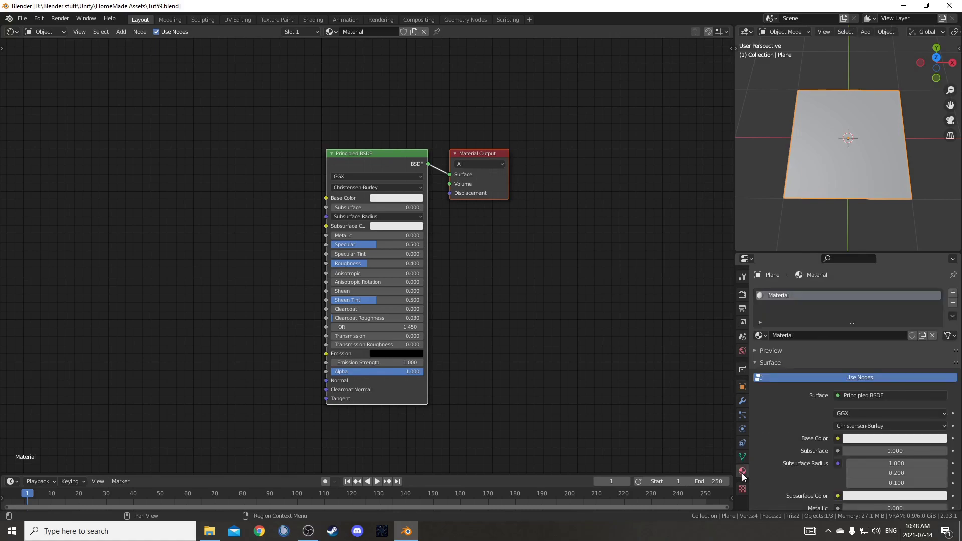
pyautogui.scroll(-15, 786, 430)
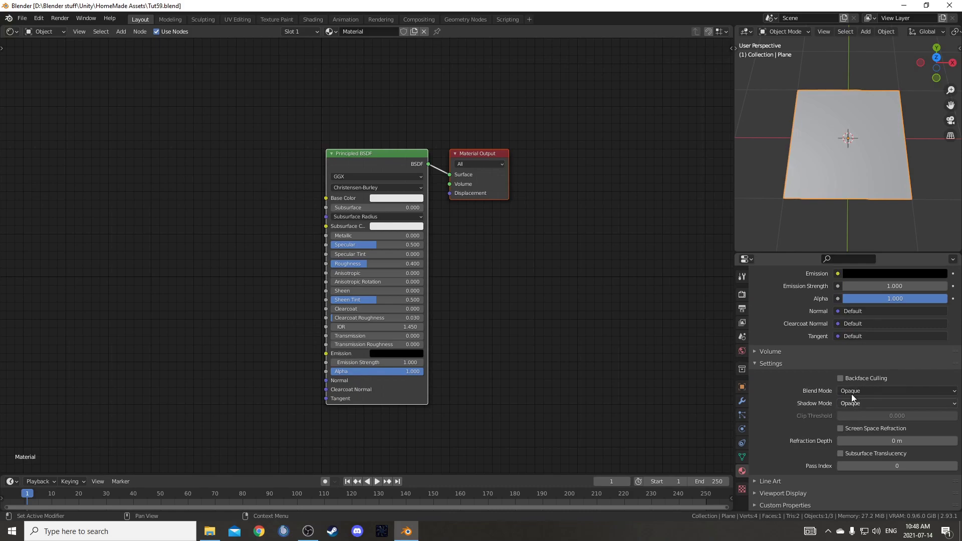
pyautogui.click(856, 391)
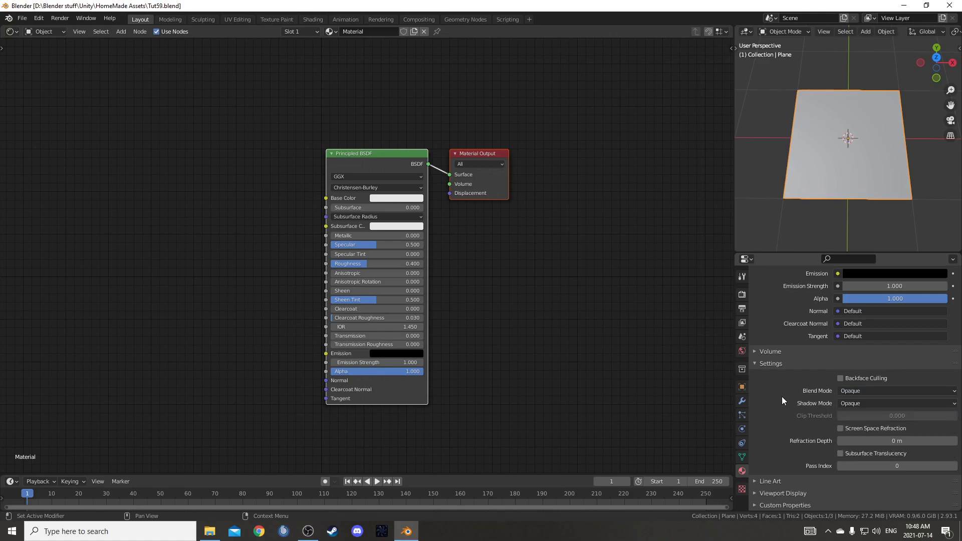
# Set the render engine to Cycles with GPU Compute as the device
pyautogui.click(743, 294)
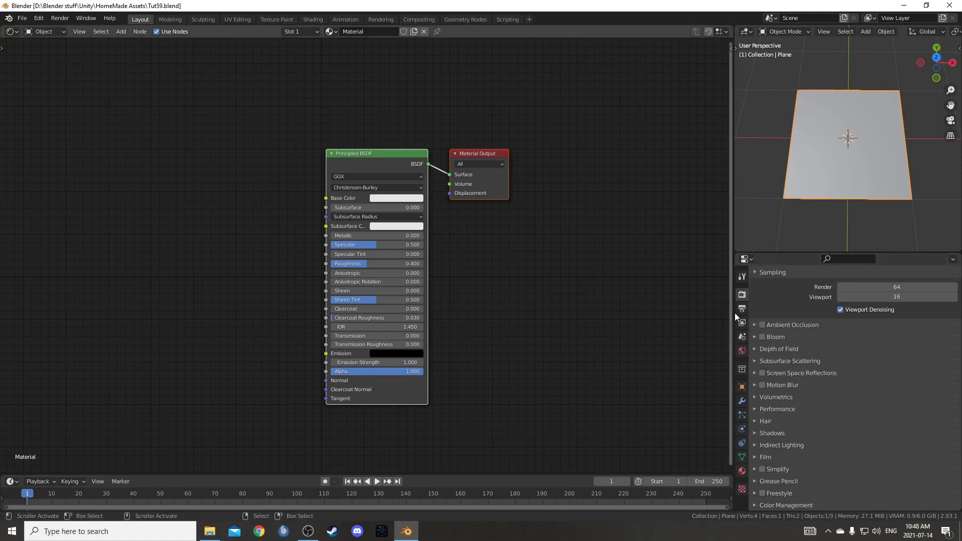
pyautogui.scroll(2, 830, 329)
pyautogui.click(880, 293)
pyautogui.click(865, 326)
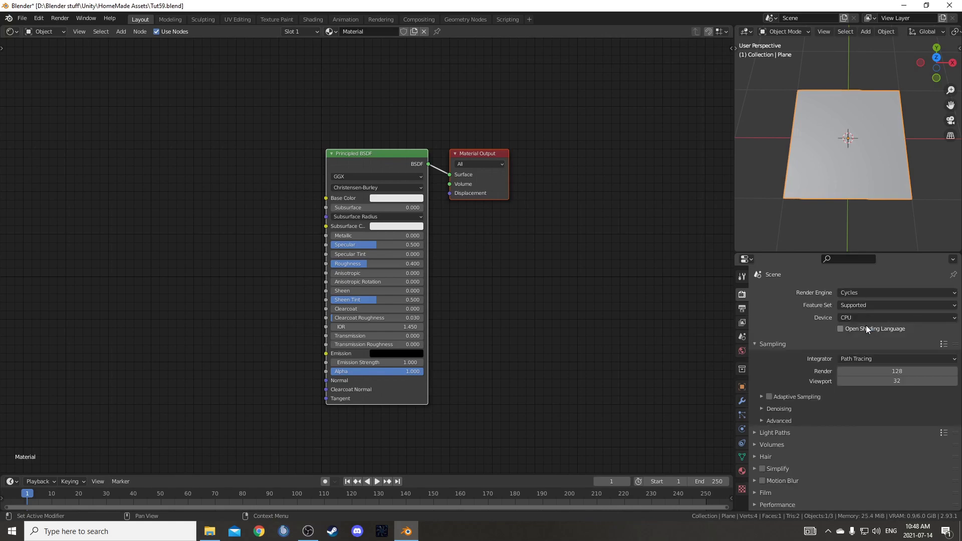
pyautogui.click(883, 318)
pyautogui.click(872, 339)
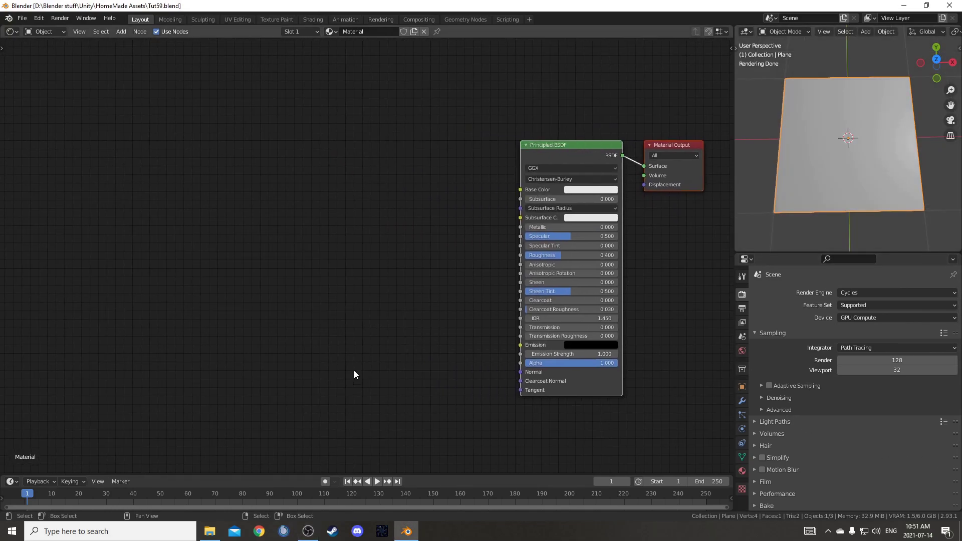
# Add a Texture Coordinate node well to the left of the Principled BSDF node
pyautogui.scroll(-1, 354, 371)
pyautogui.hotkey('shift', 'a')
pyautogui.click(284, 290)
pyautogui.write('coor')
pyautogui.press('Return')
pyautogui.click(135, 187)
# Preview the Texture Coordinate node's Object output on the plane through a Viewer node
pyautogui.keyDown('ctrl'); pyautogui.keyDown('shift'); pyautogui.click(147, 191); pyautogui.keyUp('shift'); pyautogui.keyUp('ctrl')
pyautogui.keyDown('ctrl'); pyautogui.keyDown('shift'); pyautogui.click(149, 190); pyautogui.keyUp('shift'); pyautogui.keyUp('ctrl')
pyautogui.keyDown('ctrl'); pyautogui.keyDown('shift'); pyautogui.click(149, 191); pyautogui.keyUp('shift'); pyautogui.keyUp('ctrl')
pyautogui.keyDown('ctrl'); pyautogui.keyDown('shift'); pyautogui.click(152, 193); pyautogui.keyUp('shift'); pyautogui.keyUp('ctrl')
pyautogui.moveTo(209, 264); pyautogui.dragTo(297, 283, button='middle')
pyautogui.scroll(3, 227, 281)
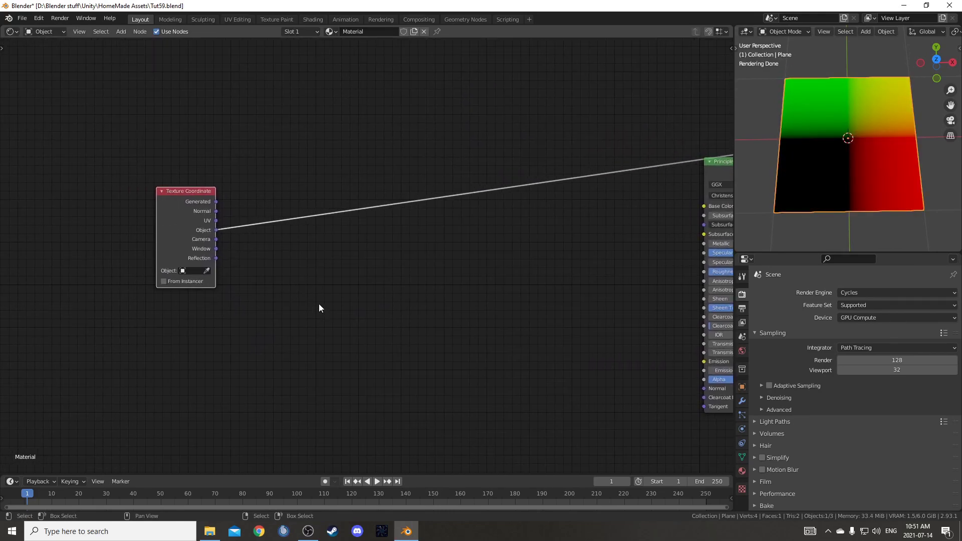
# Insert a Gradient Texture node on the link from the Object output and set its type to Radial
pyautogui.scroll(2, 319, 305)
pyautogui.hotkey('shift', 'a')
pyautogui.click(378, 302)
pyautogui.write('grad')
pyautogui.press('Return')
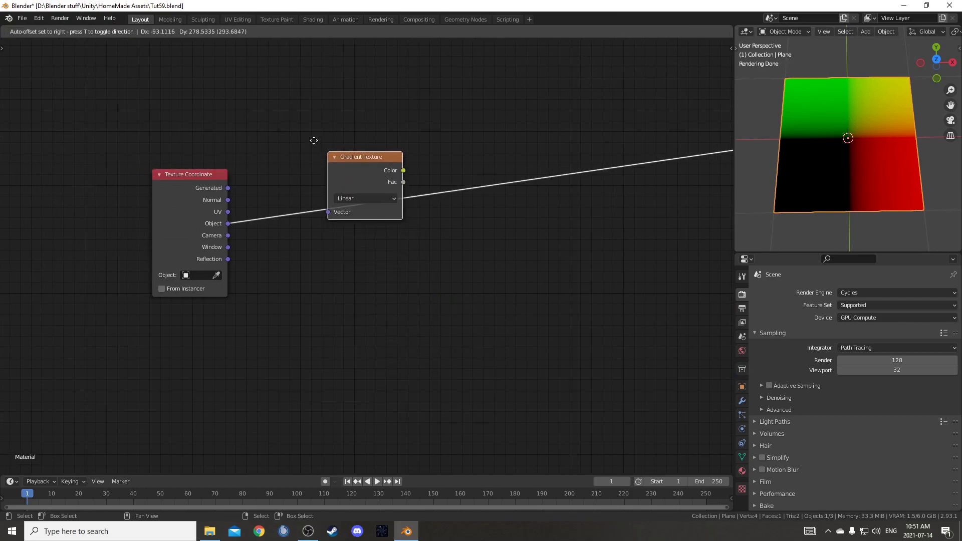
pyautogui.click(303, 162)
pyautogui.moveTo(478, 290); pyautogui.dragTo(455, 345, button='middle')
pyautogui.moveTo(353, 248); pyautogui.dragTo(348, 147)
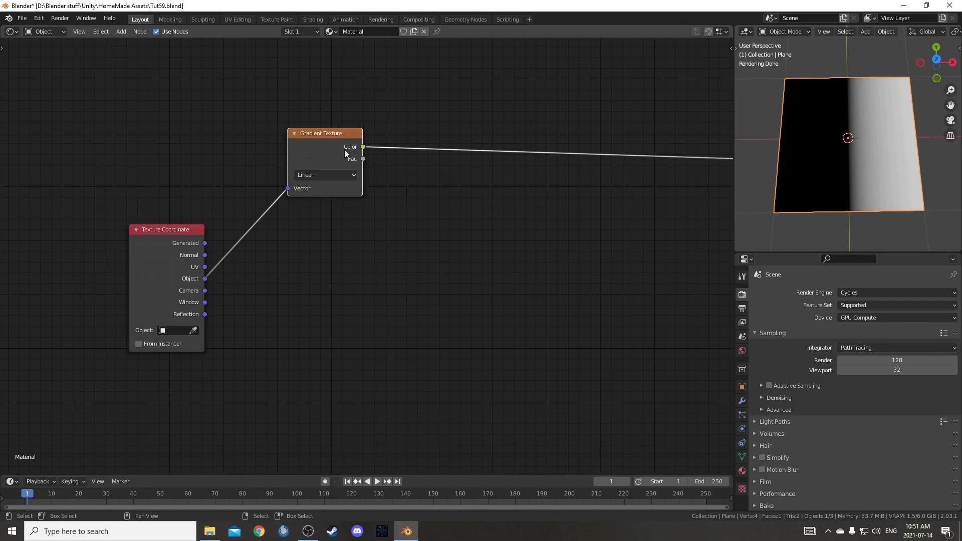
pyautogui.click(329, 175)
pyautogui.click(320, 256)
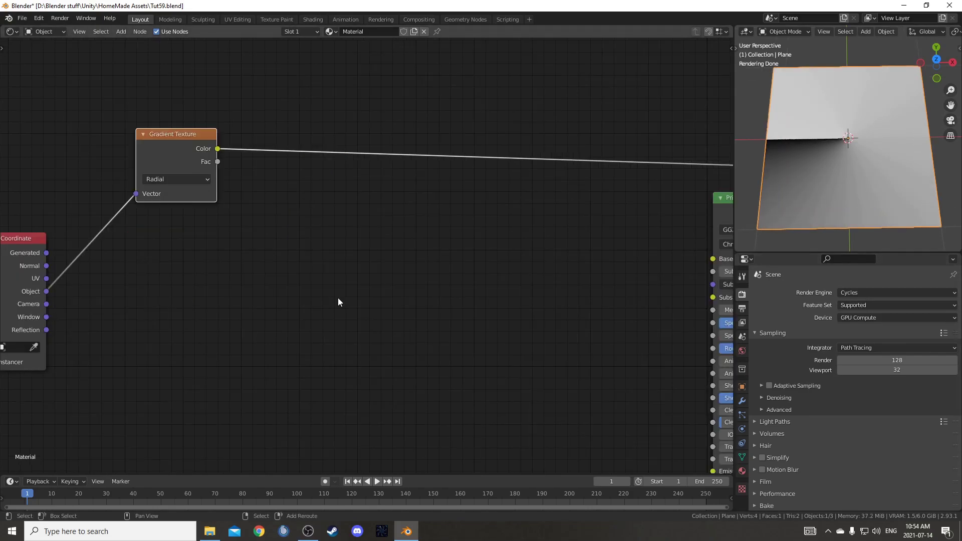
# Insert a Math node after the Gradient Texture, set it to Multiply with a value of 4
pyautogui.hotkey('shift', 'a')
pyautogui.click(338, 297)
pyautogui.write('ma')
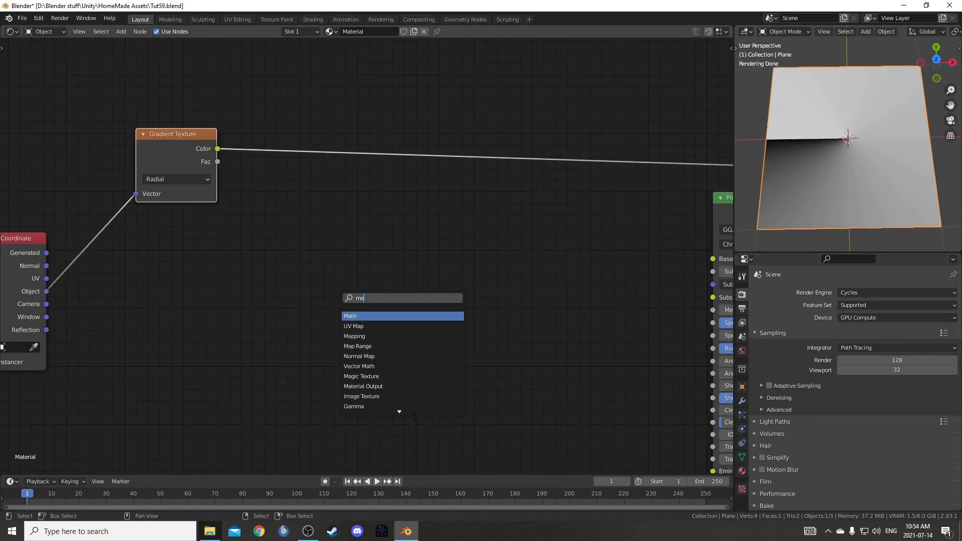
pyautogui.press('Return')
pyautogui.click(323, 218)
pyautogui.click(317, 138)
pyautogui.click(295, 192)
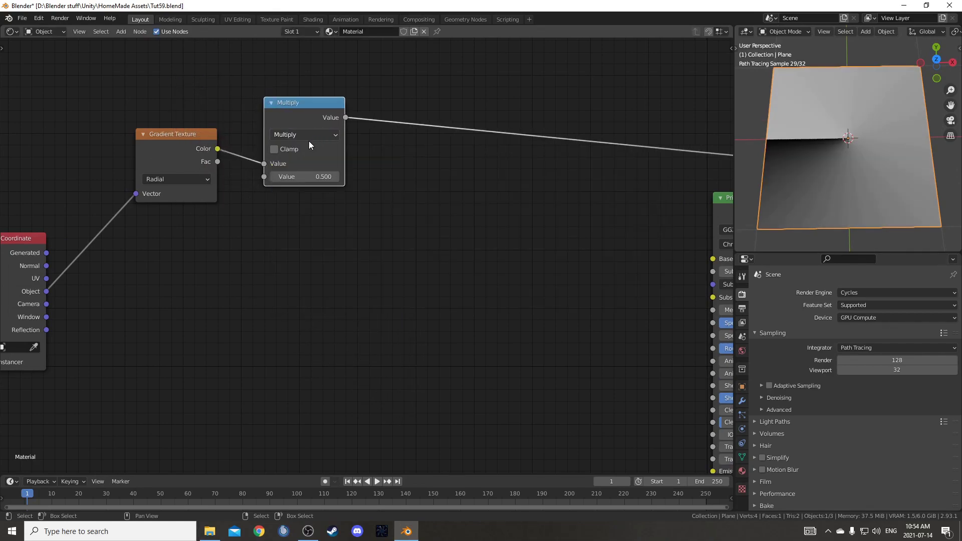
pyautogui.click(301, 176)
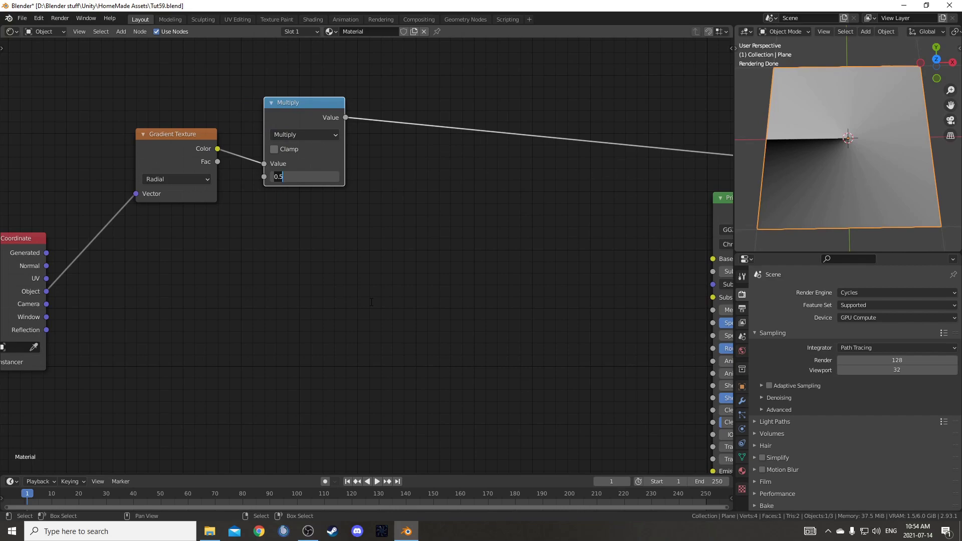
pyautogui.write('4')
pyautogui.press('Return')
pyautogui.moveTo(517, 239); pyautogui.dragTo(426, 327, button='middle')
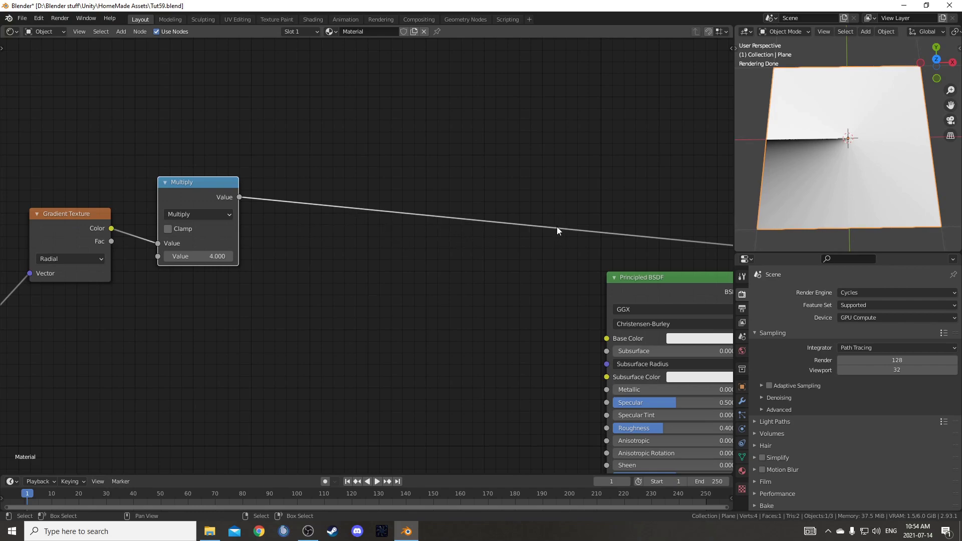
# Duplicate the Multiply node onto the link after it and change the copy to Ping-Pong with a scale of 0.5
pyautogui.moveTo(216, 182); pyautogui.dragTo(200, 161, button='middle')
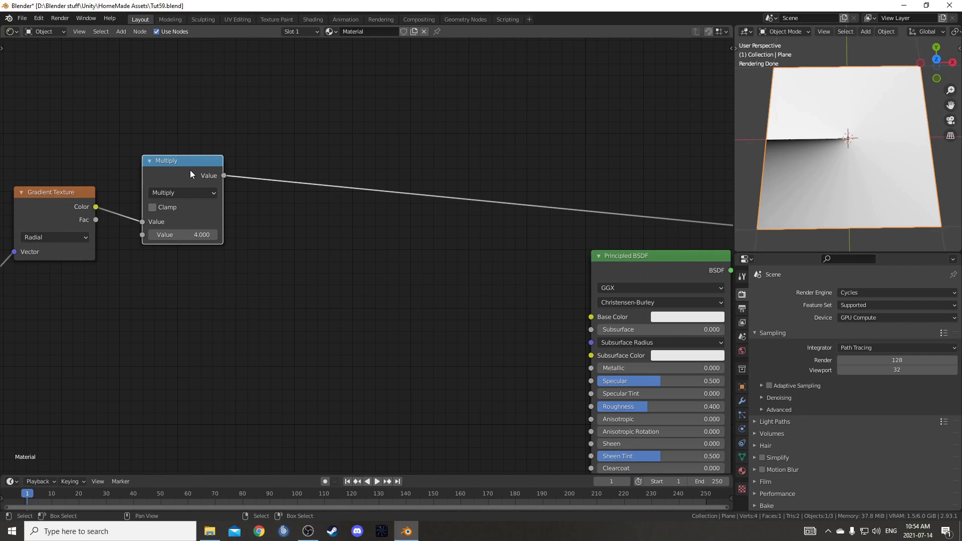
pyautogui.hotkey('shift', 'd')
pyautogui.click(322, 197)
pyautogui.click(322, 191)
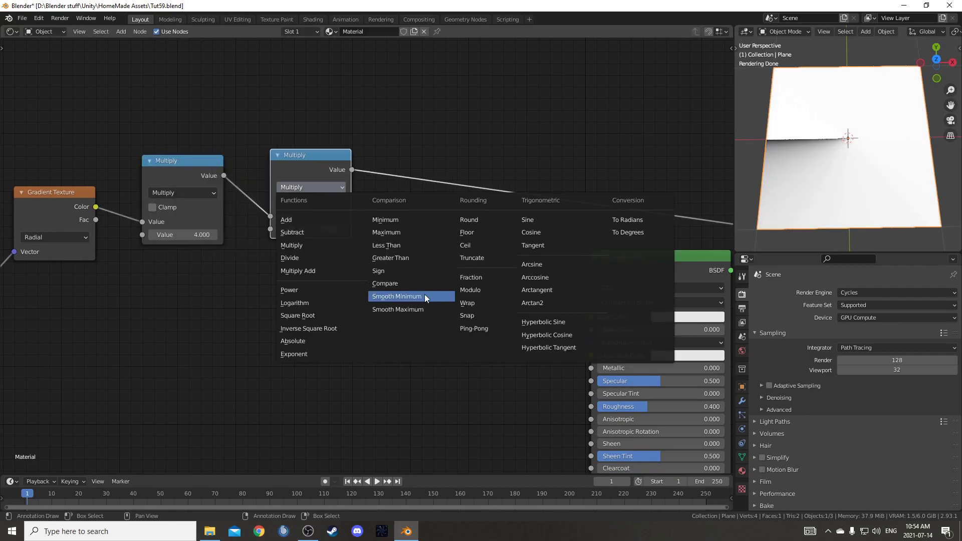
pyautogui.click(482, 330)
pyautogui.scroll(2, 314, 238)
pyautogui.click(309, 227)
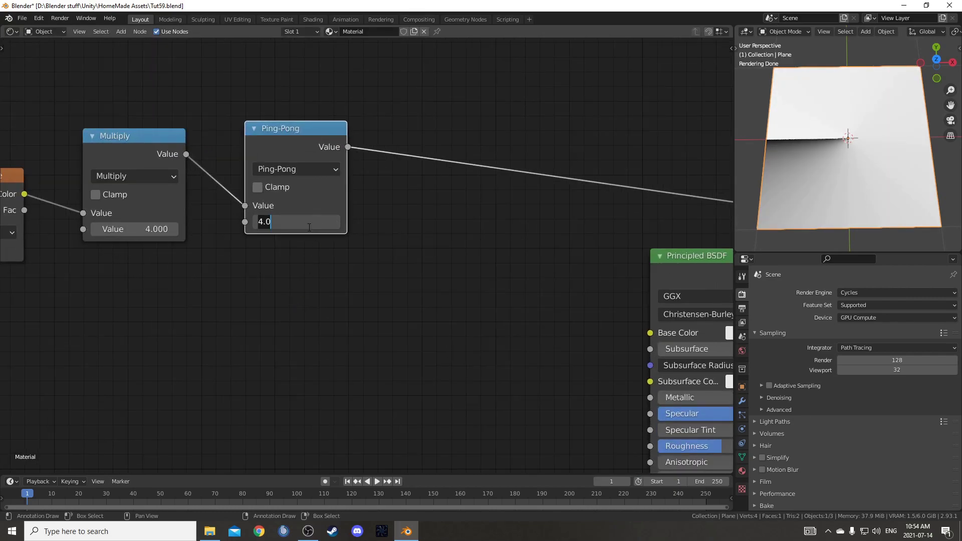
pyautogui.write('0.5')
pyautogui.press('Return')
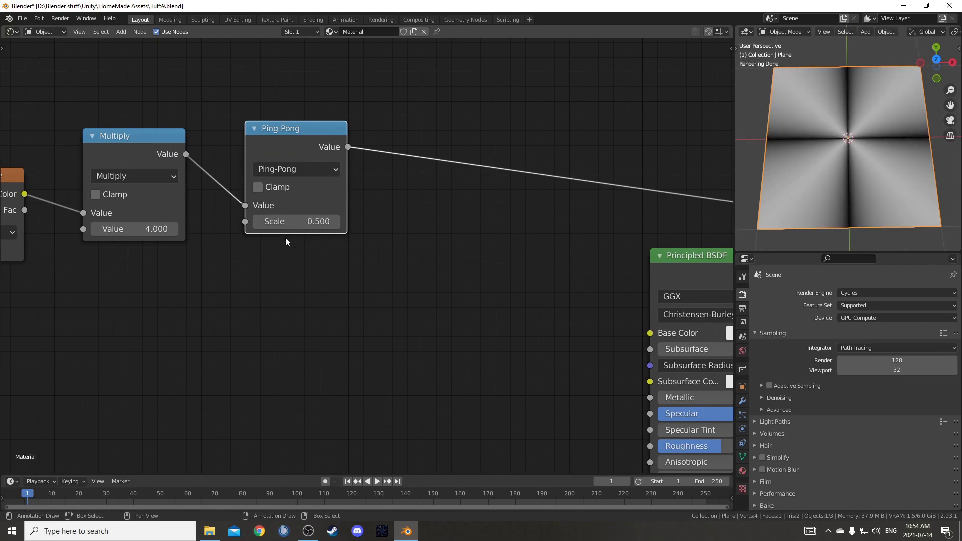
# Try other values, such as 2, on the Multiply node feeding the Ping-Pong node and undo the change
pyautogui.moveTo(205, 220); pyautogui.dragTo(275, 271, button='middle')
pyautogui.click(205, 280)
pyautogui.write('0.3')
pyautogui.press('Return')
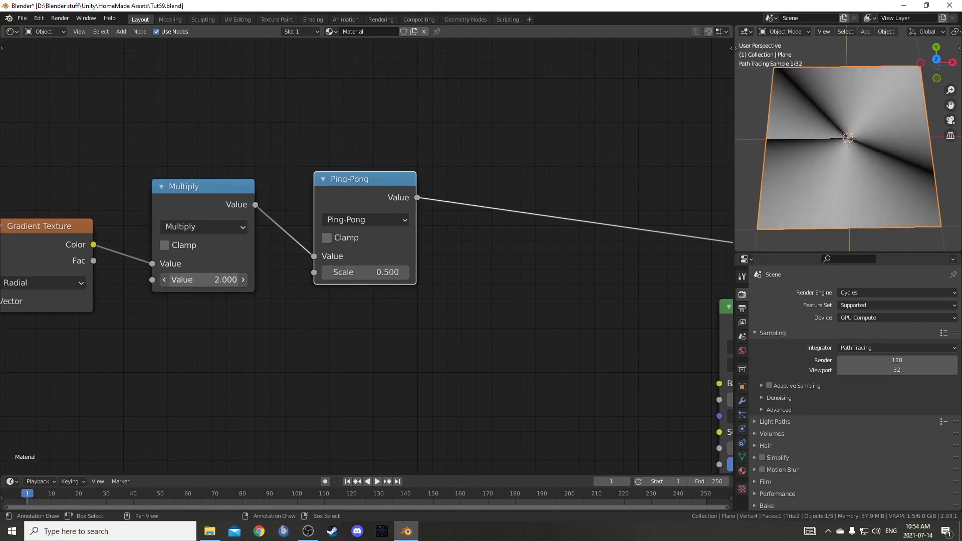
pyautogui.moveTo(221, 280); pyautogui.dragTo(264, 281)
pyautogui.hotkey('ctrl', 'z')
pyautogui.moveTo(308, 335); pyautogui.dragTo(283, 299, button='middle')
pyautogui.scroll(-3, 283, 299)
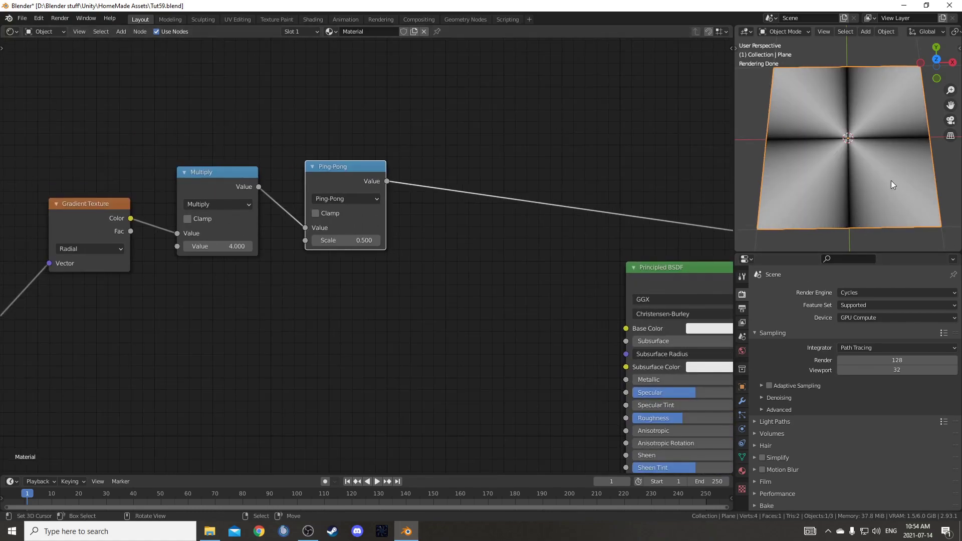
# Duplicate the Multiply node onto the link after the Ping-Pong node and set the copy's value to 2
pyautogui.scroll(-2, 518, 289)
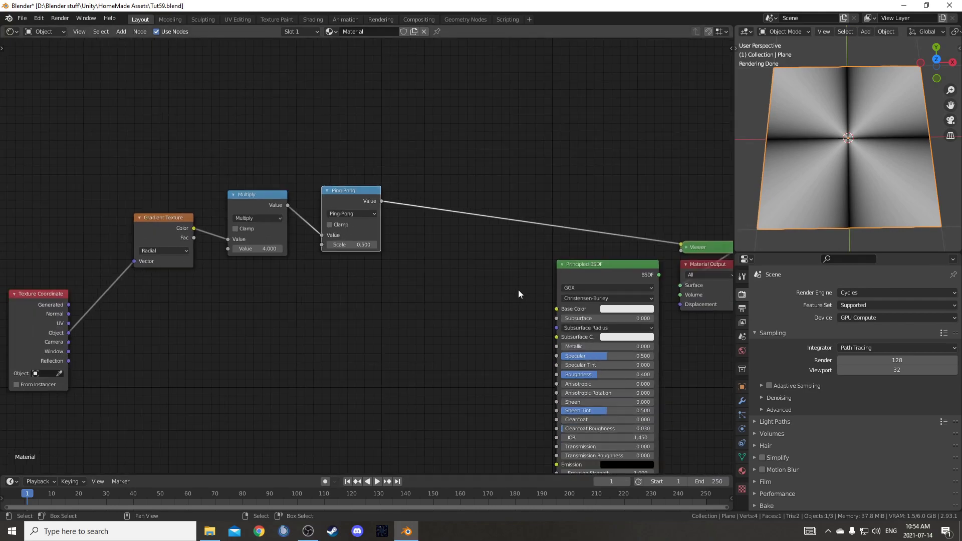
pyautogui.hotkey('shift', 'd')
pyautogui.click(383, 236)
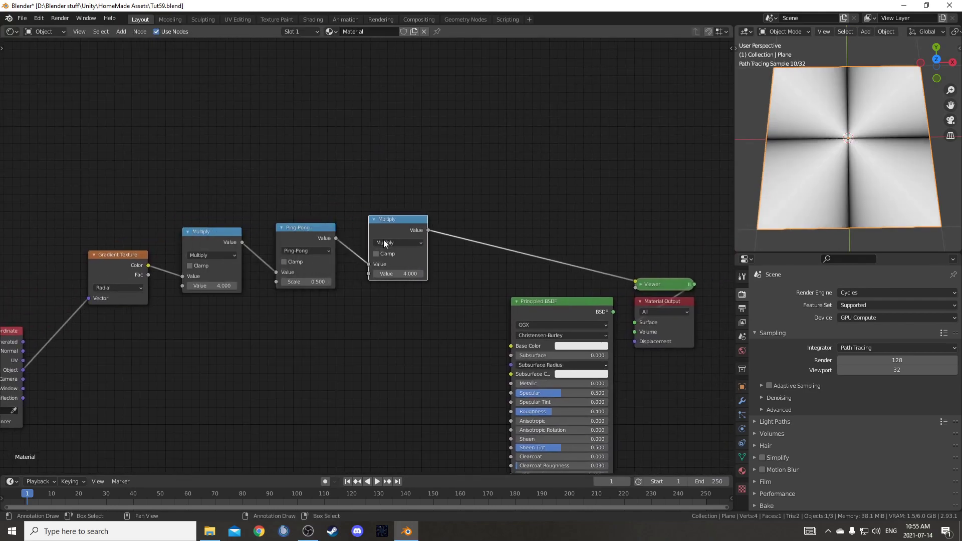
pyautogui.doubleClick(399, 274)
pyautogui.write('2')
pyautogui.press('Return')
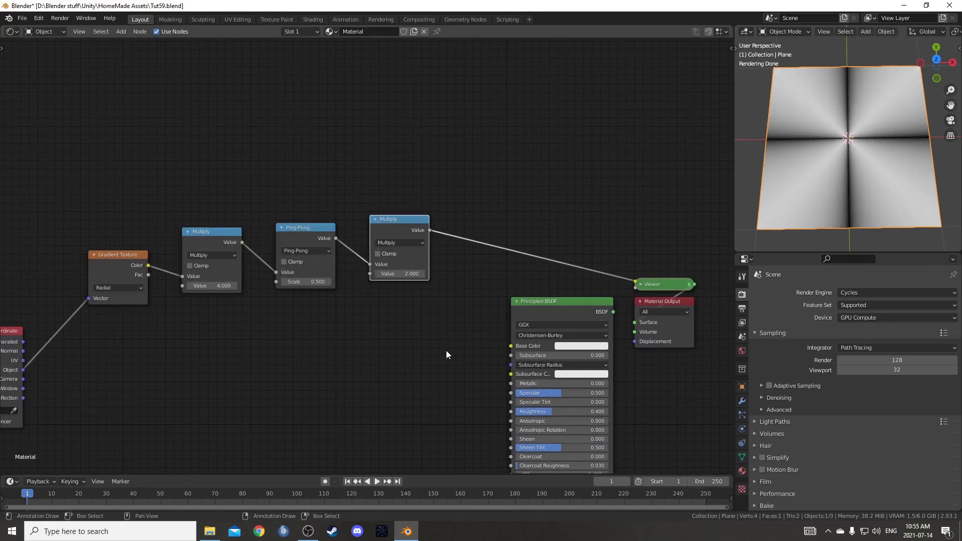
# Increase the value of the Multiply node between the Gradient Texture and Ping-Pong nodes to 10
pyautogui.scroll(2, 434, 372)
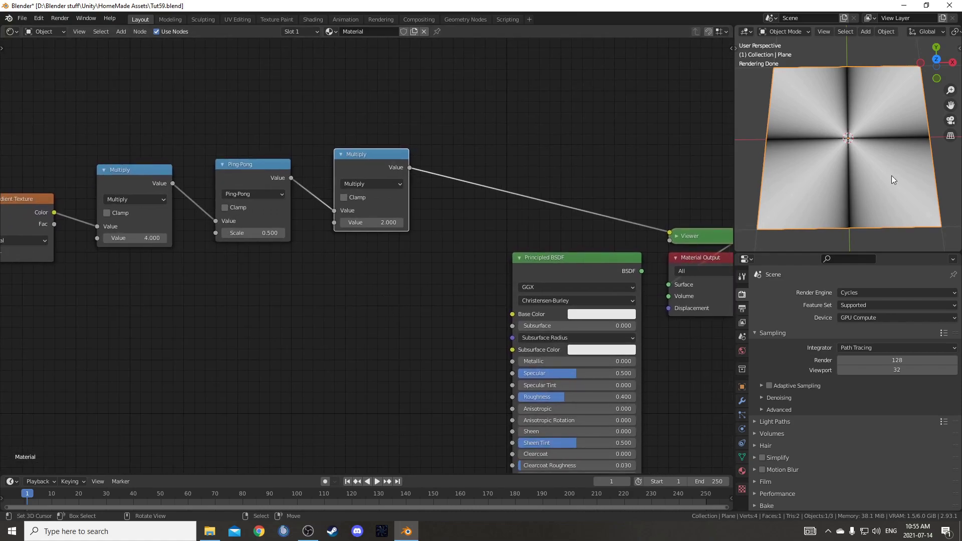
pyautogui.moveTo(204, 322); pyautogui.dragTo(335, 305, button='middle')
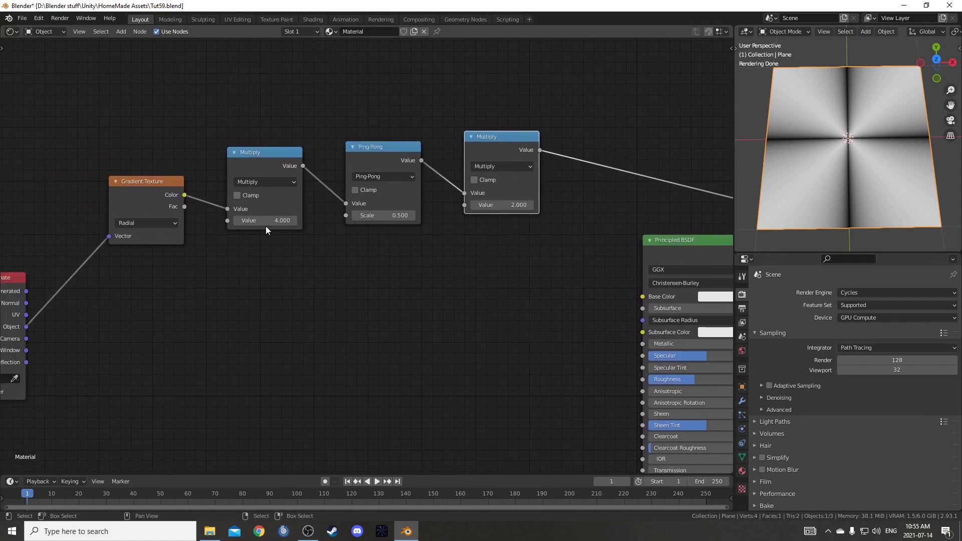
pyautogui.keyDown('ctrl'); pyautogui.moveTo(265, 220); pyautogui.dragTo(295, 221); pyautogui.keyUp('ctrl')
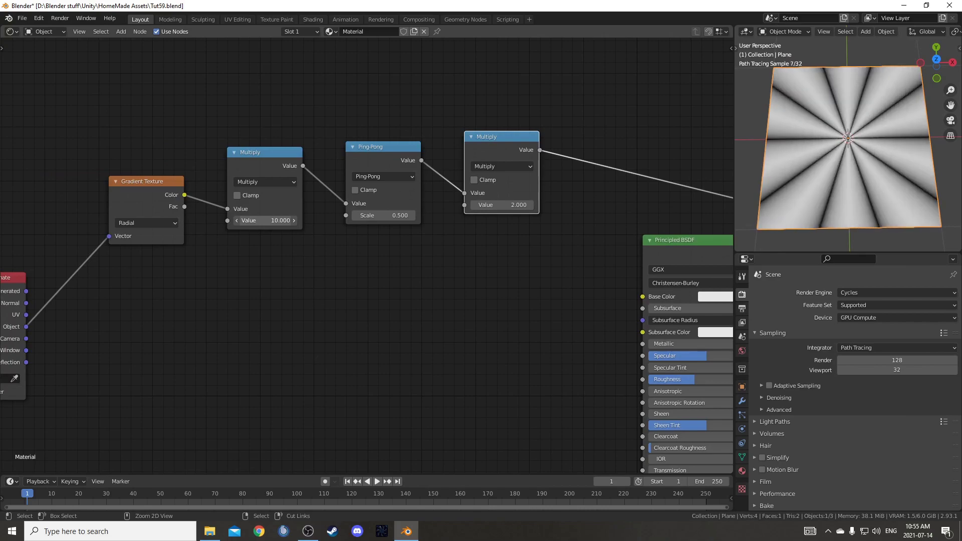
# Undo the last Multiply value change and insert an RGB Curves node onto the link after the final Multiply node
pyautogui.hotkey('ctrl', 'z')
pyautogui.hotkey('shift', 'a')
pyautogui.click(343, 260)
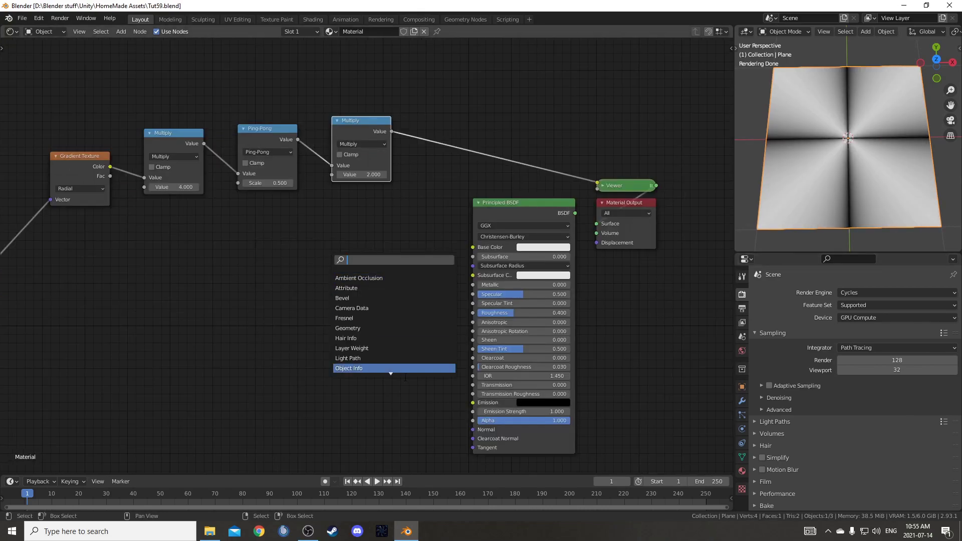
pyautogui.write('rgb')
pyautogui.press('Down')
pyautogui.press('Return')
pyautogui.click(499, 202)
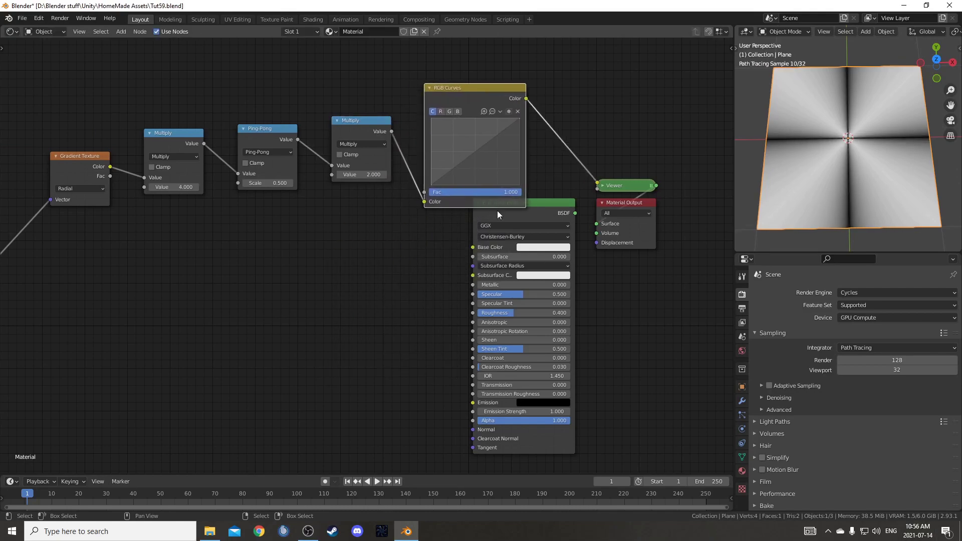
# Move the Principled BSDF, Viewer and Material Output nodes farther from the RGB Curves node to make room
pyautogui.moveTo(554, 292); pyautogui.dragTo(445, 299, button='middle')
pyautogui.scroll(-5, 445, 291)
pyautogui.moveTo(423, 225); pyautogui.dragTo(594, 288)
pyautogui.moveTo(457, 182); pyautogui.dragTo(517, 274)
pyautogui.press('g')
pyautogui.click(616, 234)
pyautogui.scroll(2, 411, 245)
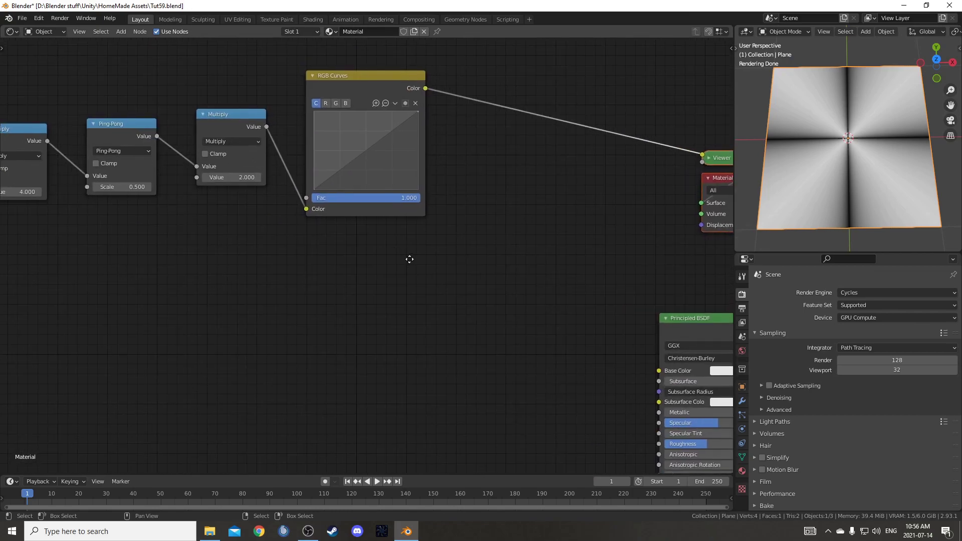
# Preview the Texture Coordinate node's Object output on the plane
pyautogui.scroll(-1, 486, 245)
pyautogui.scroll(-1, 487, 243)
pyautogui.moveTo(466, 266); pyautogui.dragTo(536, 254, button='middle')
pyautogui.moveTo(219, 241); pyautogui.dragTo(342, 207, button='middle')
pyautogui.keyDown('ctrl'); pyautogui.keyDown('shift'); pyautogui.click(179, 148); pyautogui.keyUp('shift'); pyautogui.keyUp('ctrl')
pyautogui.keyDown('ctrl'); pyautogui.keyDown('shift'); pyautogui.click(179, 148); pyautogui.keyUp('shift'); pyautogui.keyUp('ctrl')
pyautogui.keyDown('ctrl'); pyautogui.keyDown('shift'); pyautogui.click(179, 147); pyautogui.keyUp('shift'); pyautogui.keyUp('ctrl')
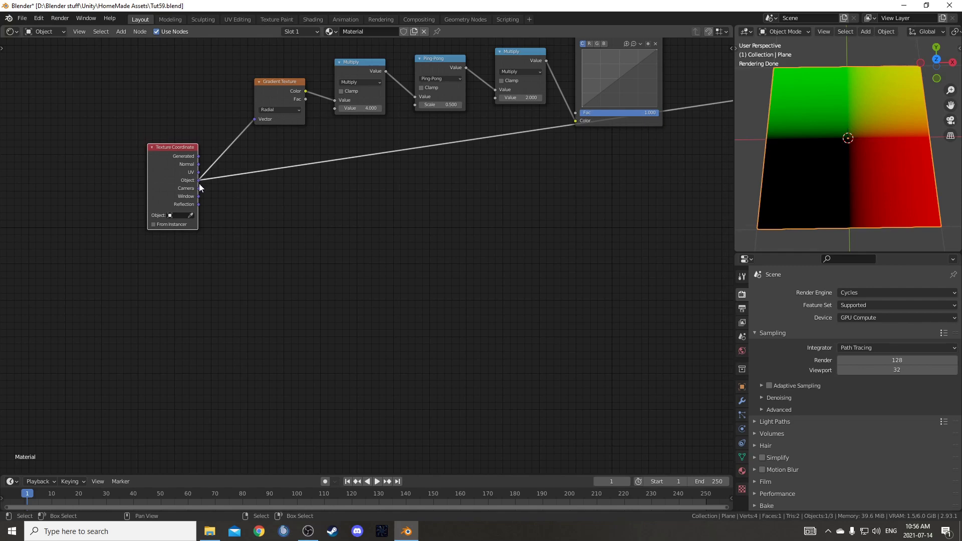
# Duplicate the Gradient Texture below the original, feed it from the Object coordinates and set its type to Spherical
pyautogui.click(278, 84)
pyautogui.hotkey('shift', 'd')
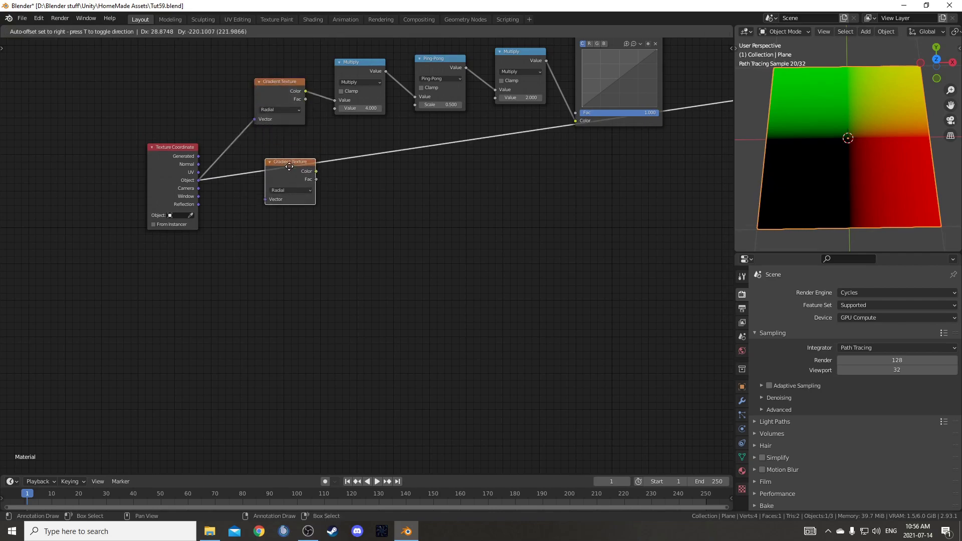
pyautogui.click(290, 162)
pyautogui.scroll(2, 282, 216)
pyautogui.click(272, 229)
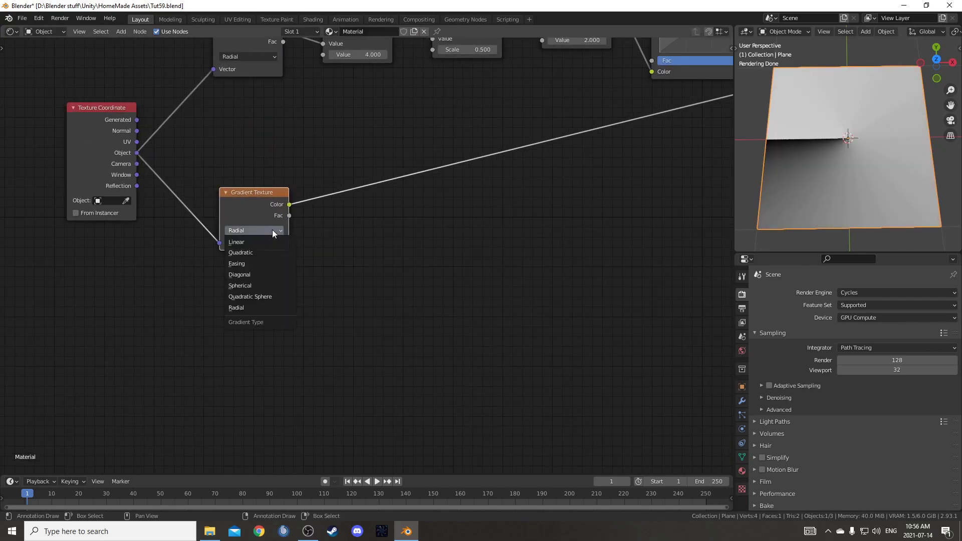
pyautogui.click(267, 287)
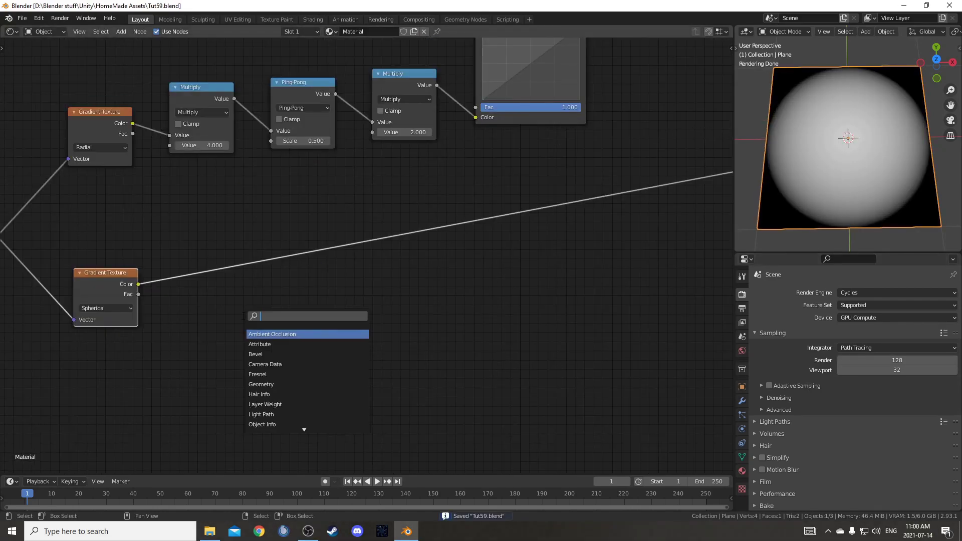
# Insert an Invert node onto the link after the Spherical Gradient Texture
pyautogui.write('invert')
pyautogui.press('Return')
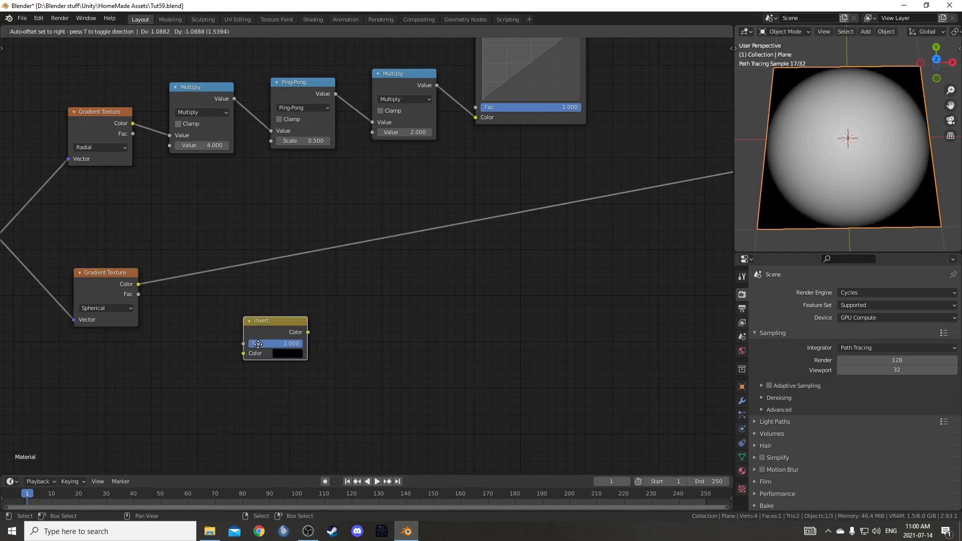
pyautogui.click(188, 257)
pyautogui.scroll(-4, 380, 296)
pyautogui.moveTo(464, 302); pyautogui.dragTo(324, 383, button='middle')
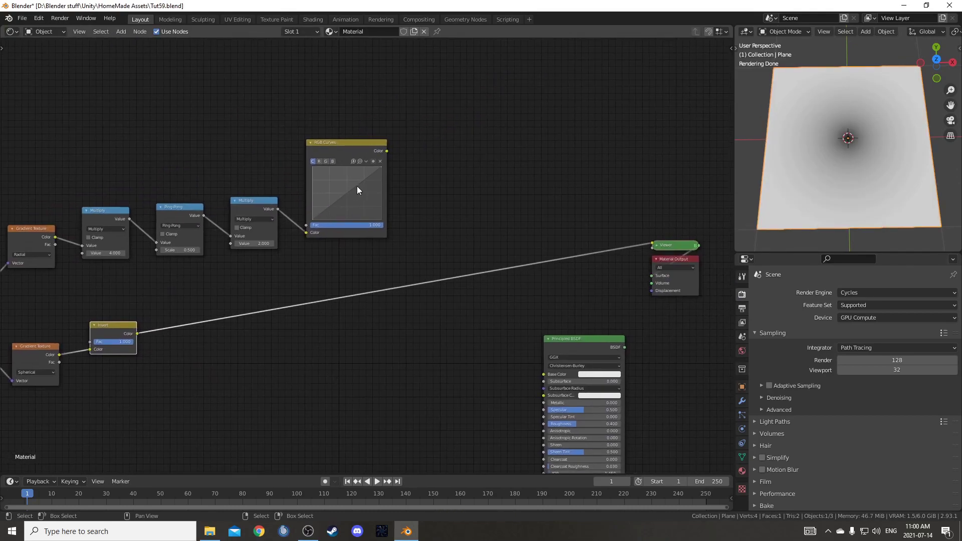
# Duplicate the Multiply node that follows Ping-Pong, place the copy beyond RGB Curves and change it to Subtract
pyautogui.scroll(4, 267, 256)
pyautogui.moveTo(195, 231); pyautogui.dragTo(235, 215, button='middle')
pyautogui.click(252, 172)
pyautogui.hotkey('shift', 'd')
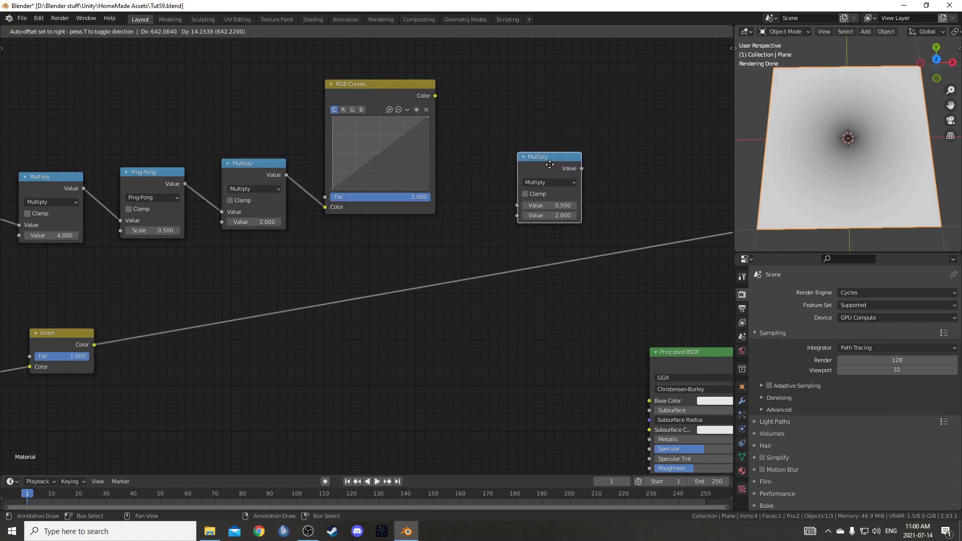
pyautogui.click(550, 164)
pyautogui.click(553, 182)
pyautogui.click(536, 217)
# Connect RGB Curves to the Subtract node's first value and Invert to its second, and preview the result
pyautogui.moveTo(435, 96); pyautogui.dragTo(517, 205)
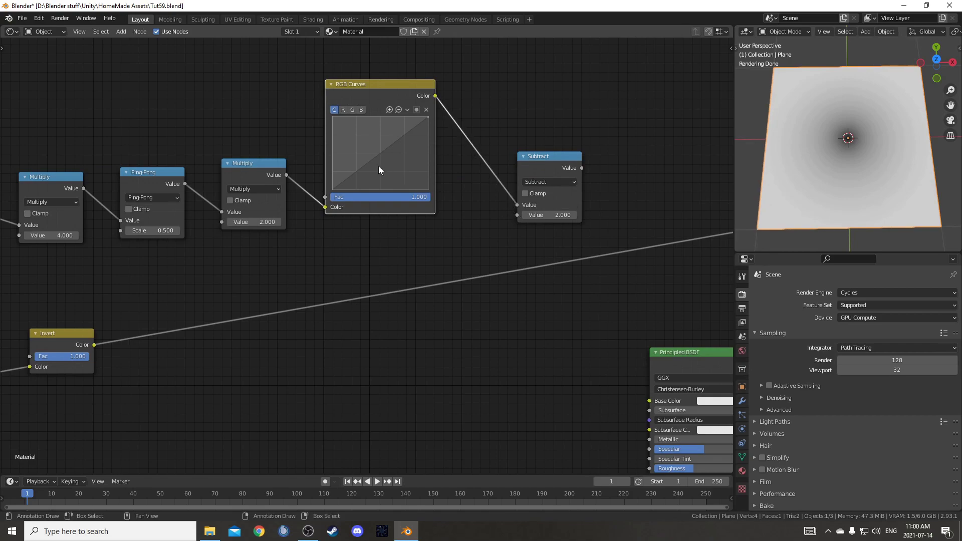
pyautogui.moveTo(62, 340); pyautogui.dragTo(517, 215)
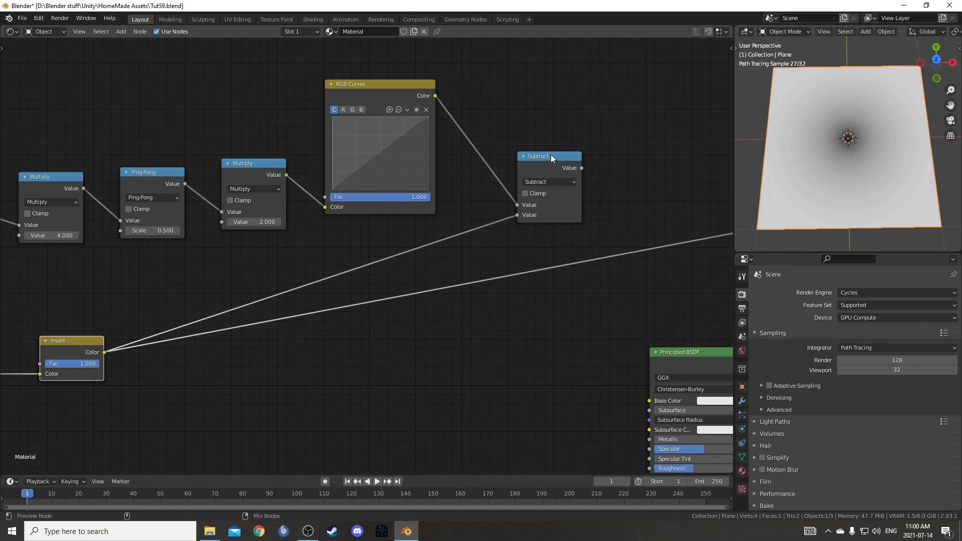
pyautogui.keyDown('ctrl'); pyautogui.keyDown('shift'); pyautogui.click(551, 155); pyautogui.keyUp('shift'); pyautogui.keyUp('ctrl')
pyautogui.moveTo(560, 170); pyautogui.dragTo(540, 160)
# Try bending the RGB Curves node's curve with extra points and undo the curve edits
pyautogui.moveTo(381, 159)
pyautogui.mouseDown()
pyautogui.moveTo(396, 163)
pyautogui.moveTo(360, 151)
pyautogui.moveTo(395, 159)
pyautogui.moveTo(387, 139)
pyautogui.moveTo(408, 143)
pyautogui.mouseUp()
pyautogui.moveTo(427, 132); pyautogui.dragTo(435, 112, button='middle')
pyautogui.moveTo(439, 94)
pyautogui.mouseDown()
pyautogui.moveTo(442, 103)
pyautogui.moveTo(432, 77)
pyautogui.mouseUp()
pyautogui.hotkey('ctrl', 'z')
pyautogui.hotkey('ctrl', 'z')
pyautogui.hotkey('ctrl', 'z')
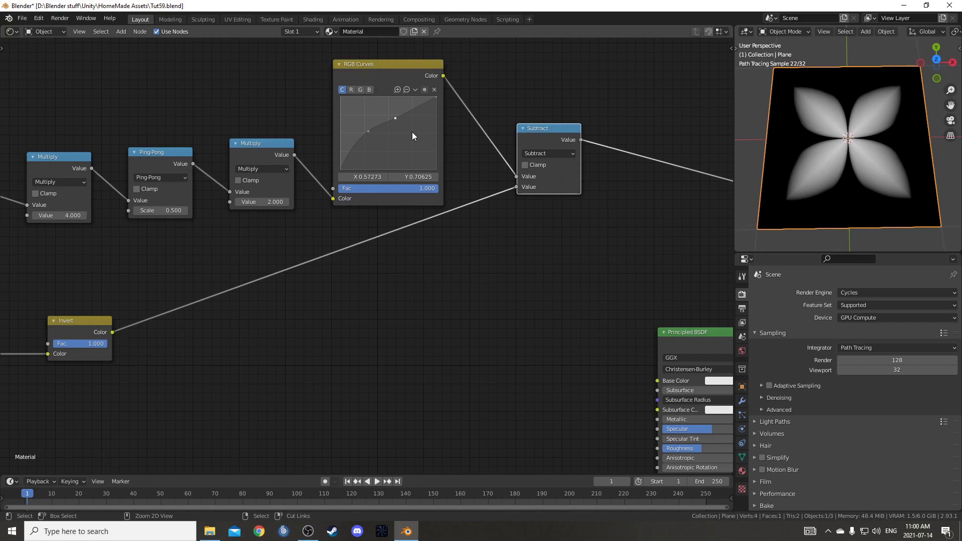
pyautogui.hotkey('ctrl', 'z')
pyautogui.hotkey('ctrl', 'z')
pyautogui.hotkey('ctrl', 'z')
# Duplicate the RGB Curves node into the lower branch and connect the Invert node's Color output to the copy
pyautogui.moveTo(364, 286); pyautogui.dragTo(410, 259, button='middle')
pyautogui.hotkey('shift', 'd')
pyautogui.click(261, 89)
pyautogui.moveTo(155, 333); pyautogui.dragTo(164, 272, button='middle')
pyautogui.moveTo(168, 245); pyautogui.dragTo(246, 366)
pyautogui.press('Home')
pyautogui.moveTo(315, 312); pyautogui.dragTo(284, 319, button='middle')
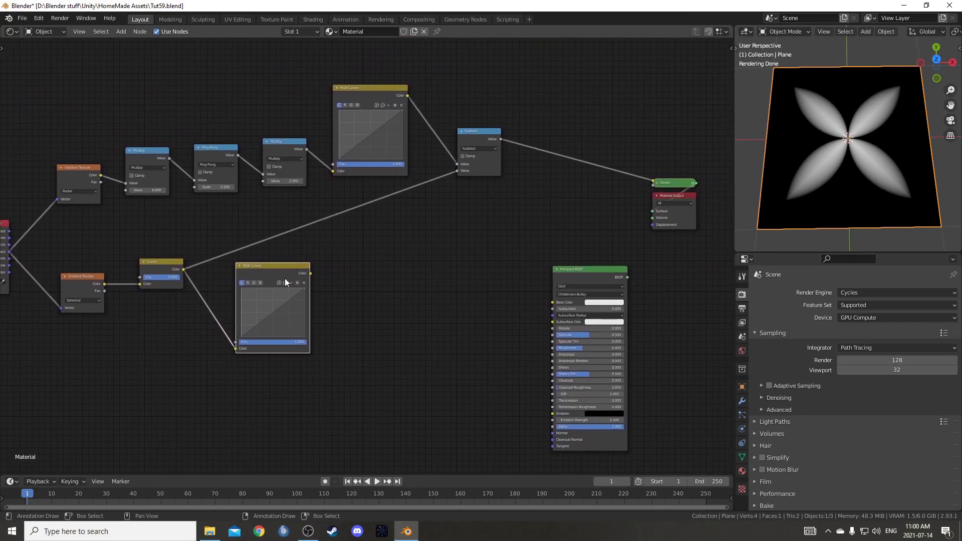
# Duplicate the Subtract node into the lower branch and connect the lower RGB Curves to its first value
pyautogui.click(479, 133)
pyautogui.hotkey('shift', 'd')
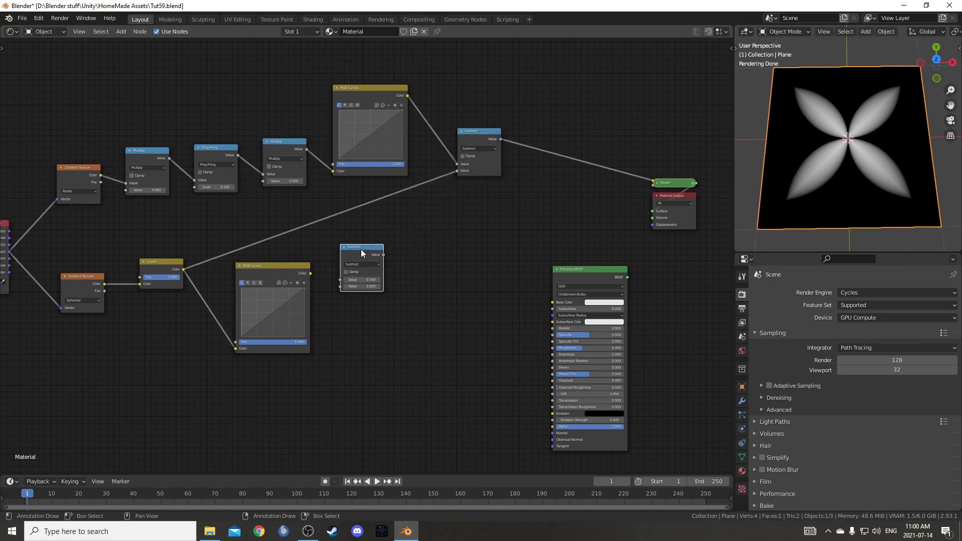
pyautogui.click(362, 251)
pyautogui.scroll(2, 348, 305)
pyautogui.moveTo(305, 232); pyautogui.dragTo(354, 243)
pyautogui.moveTo(413, 199); pyautogui.dragTo(400, 191, button='middle')
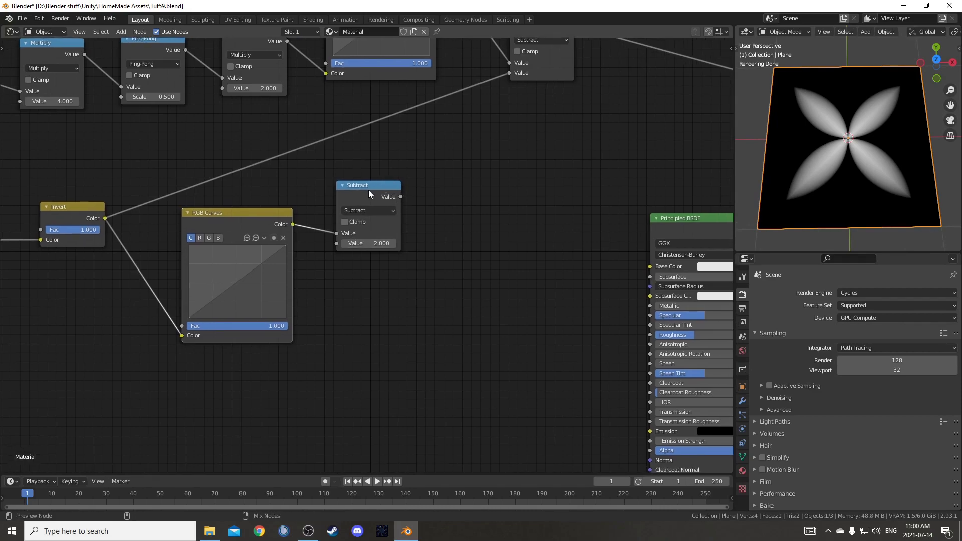
# Preview the lower Subtract node and set its second value to 0.5
pyautogui.keyDown('ctrl'); pyautogui.keyDown('shift'); pyautogui.click(368, 191); pyautogui.keyUp('shift'); pyautogui.keyUp('ctrl')
pyautogui.moveTo(371, 243)
pyautogui.mouseDown()
pyautogui.moveTo(345, 243)
pyautogui.moveTo(366, 244)
pyautogui.mouseUp()
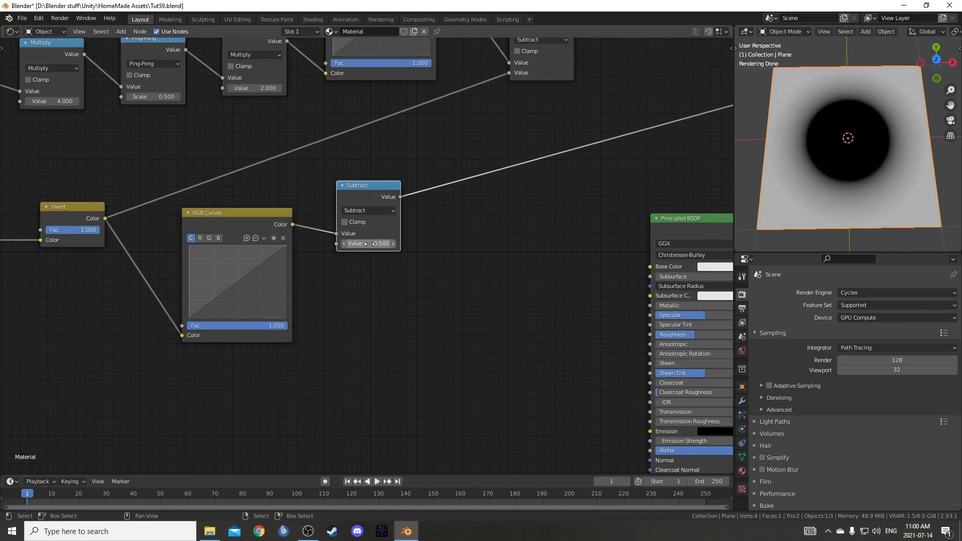
pyautogui.moveTo(425, 233); pyautogui.dragTo(356, 320, button='middle')
pyautogui.moveTo(302, 288); pyautogui.dragTo(301, 303)
# Compare the previews of the upper and lower Subtract nodes
pyautogui.scroll(-2, 403, 215)
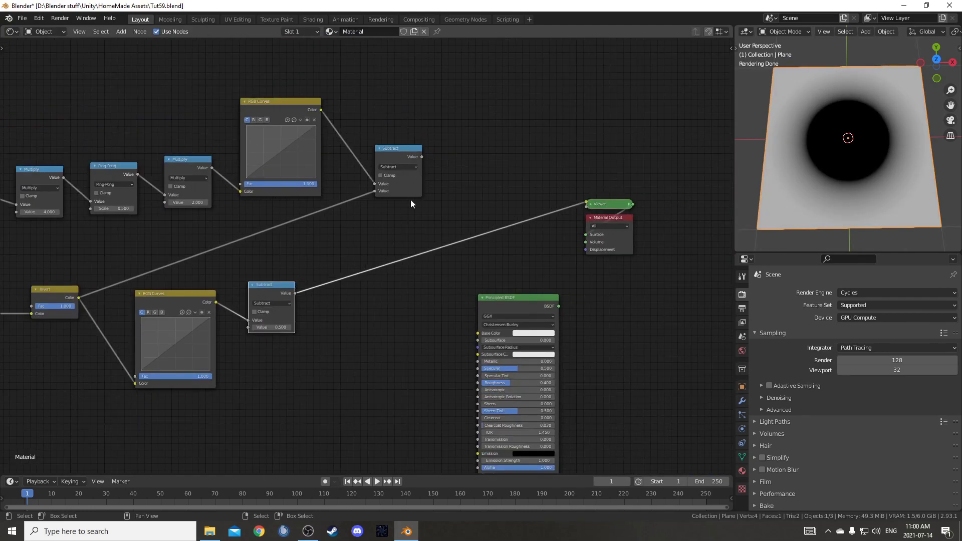
pyautogui.moveTo(410, 157); pyautogui.dragTo(397, 159)
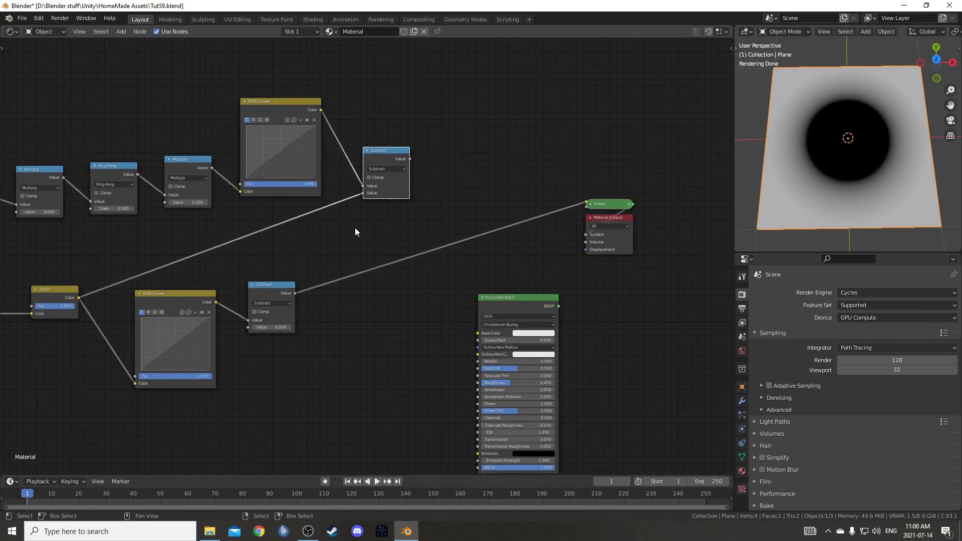
pyautogui.keyDown('ctrl'); pyautogui.keyDown('shift'); pyautogui.click(387, 152); pyautogui.keyUp('shift'); pyautogui.keyUp('ctrl')
pyautogui.keyDown('ctrl'); pyautogui.keyDown('shift'); pyautogui.click(272, 291); pyautogui.keyUp('shift'); pyautogui.keyUp('ctrl')
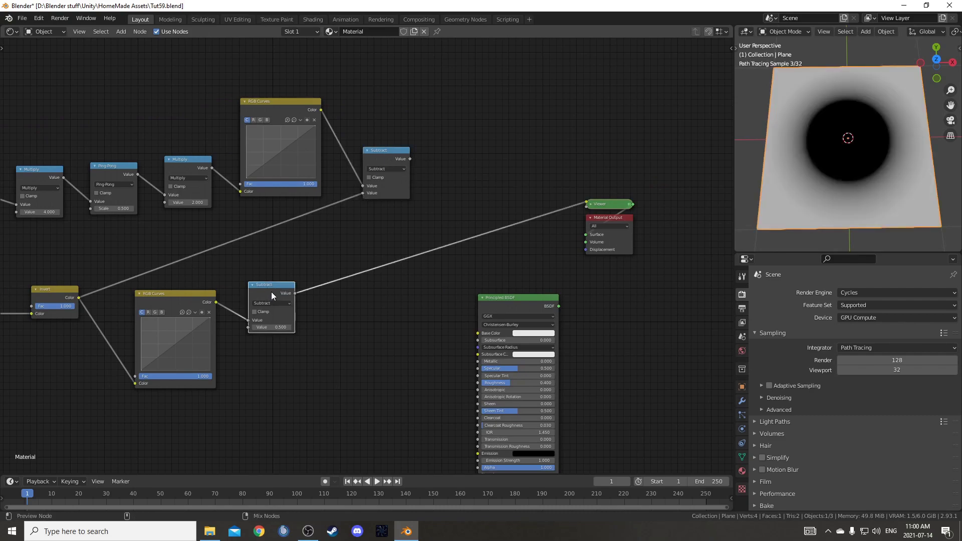
# Duplicate the upper Subtract node, place the copy after it and change it to Add
pyautogui.click(406, 167)
pyautogui.hotkey('shift', 'd')
pyautogui.click(458, 177)
pyautogui.click(458, 180)
pyautogui.click(447, 171)
# Connect the upper and lower Subtract nodes to the Add node's two values and preview the Add node
pyautogui.moveTo(410, 159); pyautogui.dragTo(435, 197)
pyautogui.moveTo(295, 293); pyautogui.dragTo(435, 204)
pyautogui.keyDown('ctrl'); pyautogui.keyDown('shift'); pyautogui.click(465, 164); pyautogui.keyUp('shift'); pyautogui.keyUp('ctrl')
# Try reshaping the curves in both the lower and upper RGB Curves nodes with extra control points
pyautogui.moveTo(342, 260); pyautogui.dragTo(447, 148, button='middle')
pyautogui.scroll(4, 362, 236)
pyautogui.moveTo(302, 251); pyautogui.dragTo(316, 306, button='middle')
pyautogui.moveTo(579, 178); pyautogui.dragTo(537, 209, button='middle')
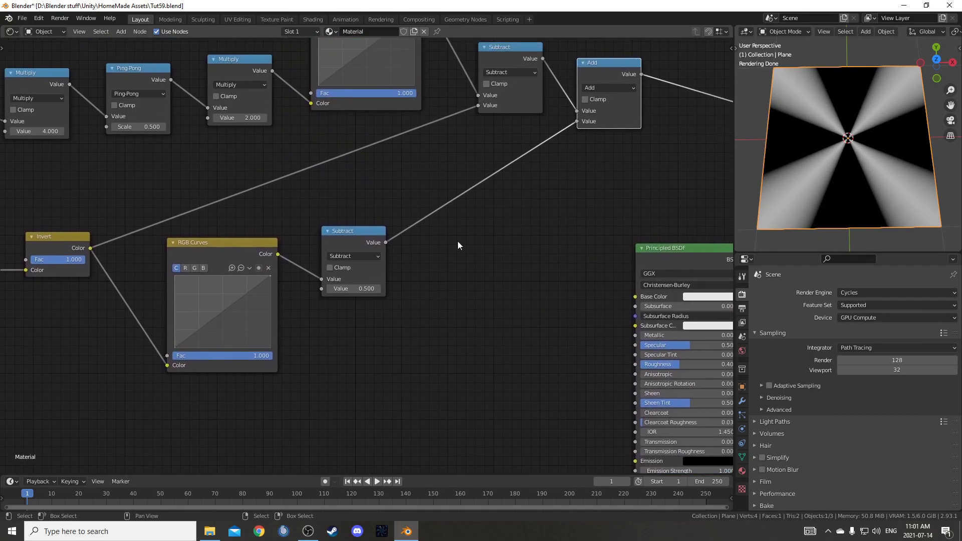
pyautogui.moveTo(225, 316); pyautogui.dragTo(204, 322)
pyautogui.moveTo(274, 273); pyautogui.dragTo(235, 363, button='middle')
pyautogui.moveTo(301, 160); pyautogui.dragTo(351, 120)
pyautogui.moveTo(422, 340); pyautogui.dragTo(429, 339, button='middle')
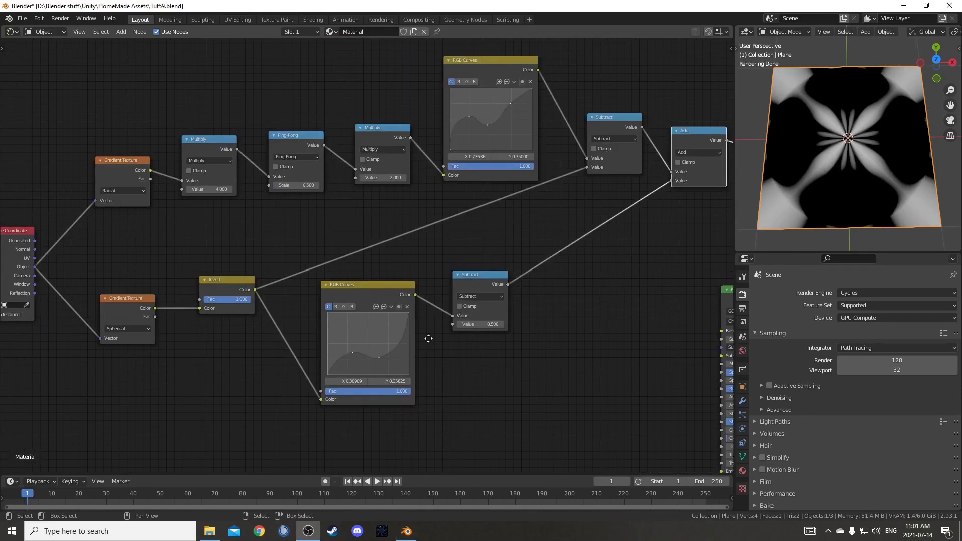
# Reset the curves of the lower and upper RGB Curves nodes
pyautogui.scroll(-1, 486, 408)
pyautogui.scroll(1, 451, 350)
pyautogui.scroll(1, 411, 304)
pyautogui.moveTo(411, 304); pyautogui.dragTo(386, 263, button='middle')
pyautogui.click(389, 277)
pyautogui.click(412, 351)
pyautogui.moveTo(583, 254); pyautogui.dragTo(447, 447, button='middle')
pyautogui.scroll(-4, 447, 447)
pyautogui.click(429, 243)
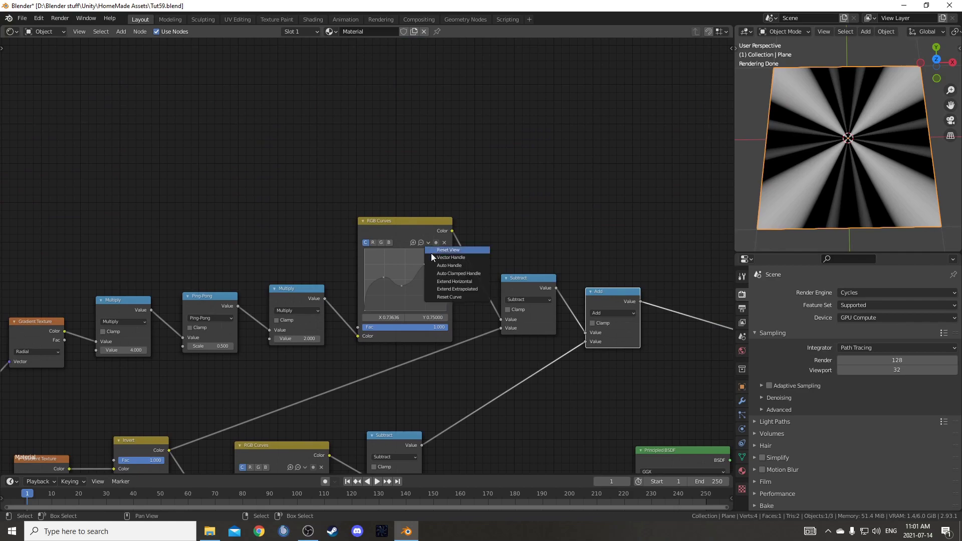
pyautogui.click(450, 297)
# Shape the lower RGB Curves into a hump by raising its start point and lowering its end point to Y 0.18125
pyautogui.scroll(-1, 463, 393)
pyautogui.moveTo(463, 392); pyautogui.dragTo(494, 249, button='middle')
pyautogui.scroll(2, 377, 318)
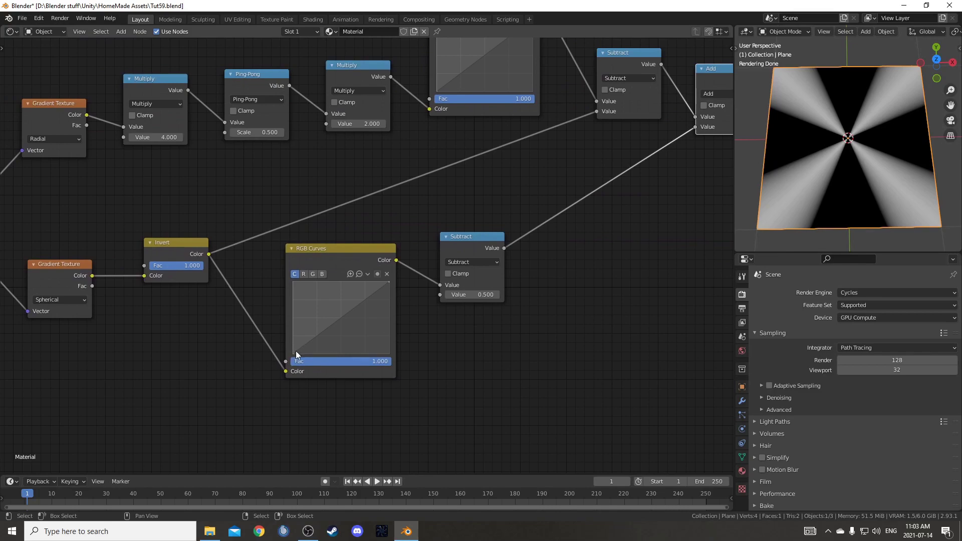
pyautogui.moveTo(293, 353); pyautogui.dragTo(365, 331)
pyautogui.scroll(1, 295, 341)
pyautogui.moveTo(393, 286); pyautogui.dragTo(391, 356)
# Bend the upper RGB Curves into a gentle S with added points, including about X 0.327, Y 0.213 and X 0.759, Y 0.681
pyautogui.scroll(-3, 464, 350)
pyautogui.moveTo(455, 362); pyautogui.dragTo(378, 395, button='middle')
pyautogui.moveTo(489, 277); pyautogui.dragTo(453, 332, button='middle')
pyautogui.moveTo(381, 335); pyautogui.dragTo(404, 356, button='middle')
pyautogui.scroll(2, 365, 280)
pyautogui.moveTo(386, 211); pyautogui.dragTo(392, 212)
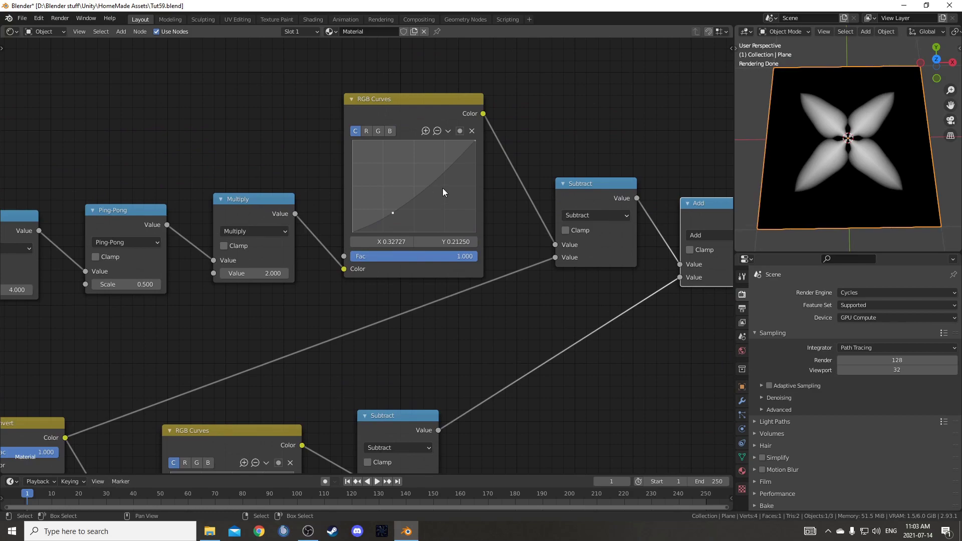
pyautogui.moveTo(430, 184); pyautogui.dragTo(425, 182)
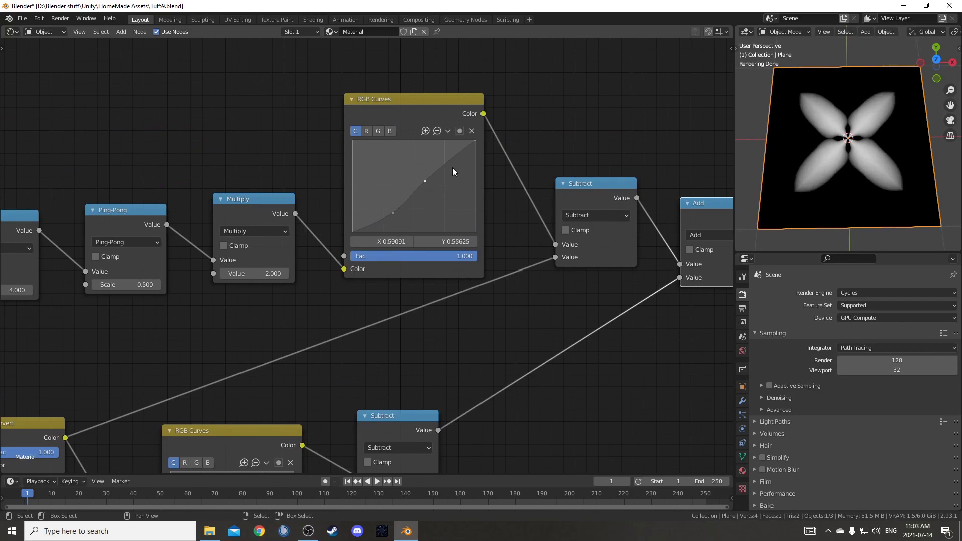
pyautogui.moveTo(437, 172)
pyautogui.mouseDown()
pyautogui.moveTo(465, 157)
pyautogui.moveTo(446, 169)
pyautogui.mouseUp()
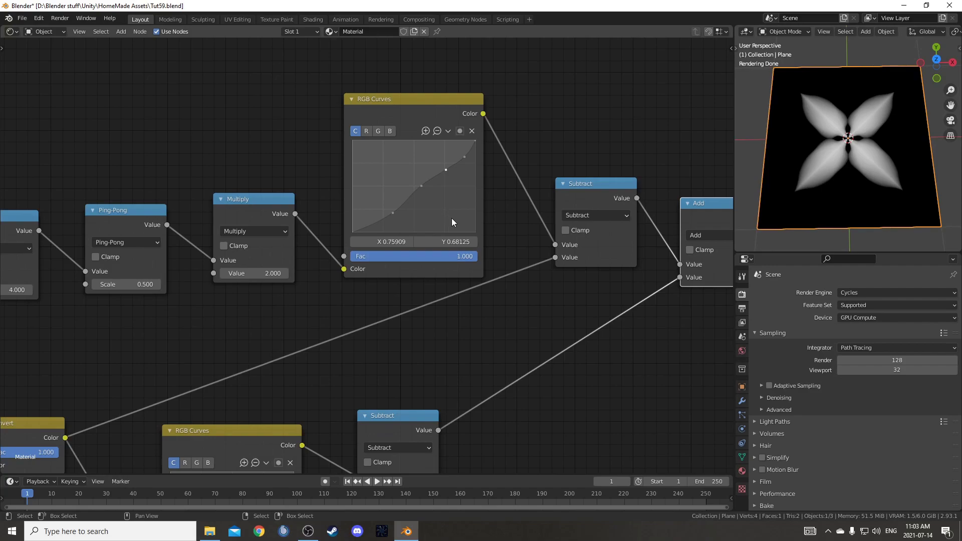
# Try other values such as 0.8 and 0.6 on the lower Subtract node and return it to 0.5
pyautogui.scroll(-3, 507, 375)
pyautogui.moveTo(518, 315); pyautogui.dragTo(566, 313, button='middle')
pyautogui.scroll(-3, 624, 304)
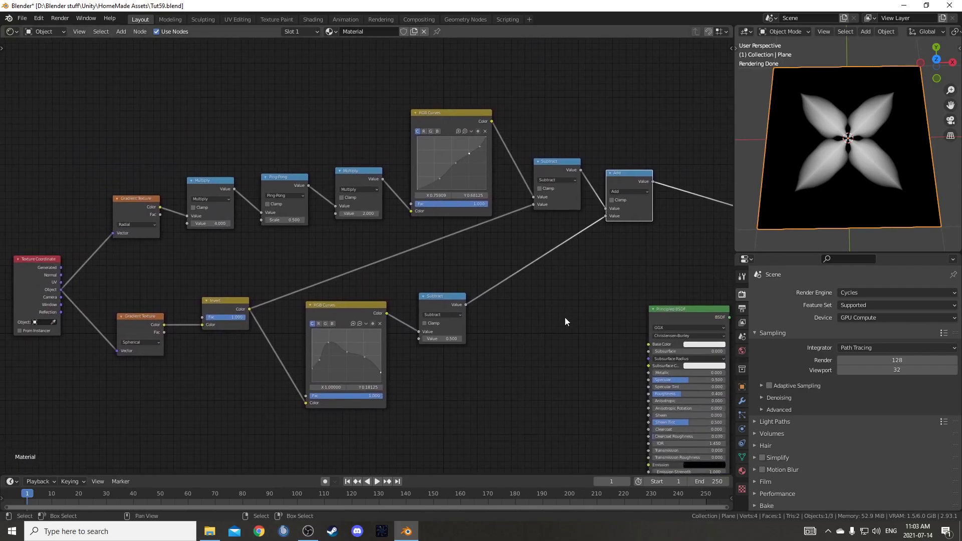
pyautogui.scroll(3, 510, 344)
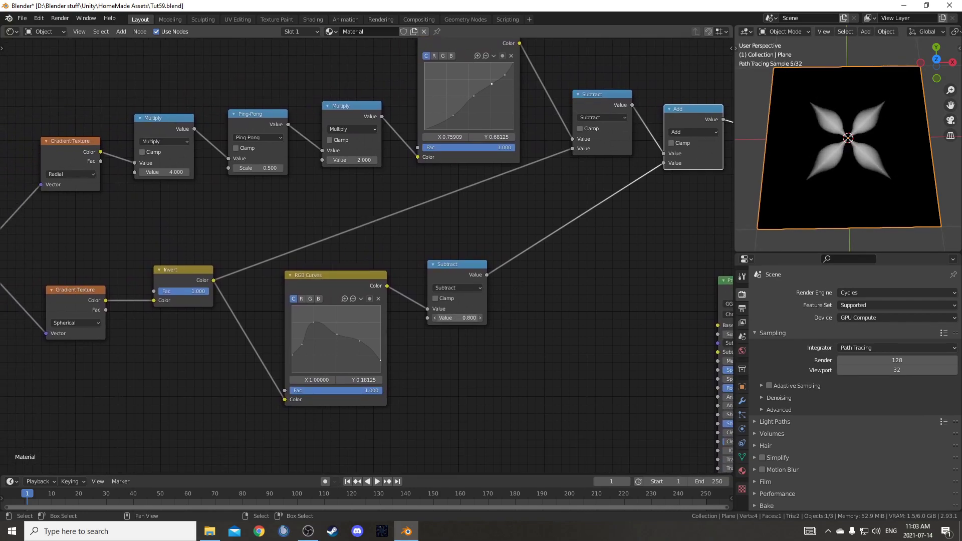
pyautogui.moveTo(445, 317); pyautogui.dragTo(445, 317)
pyautogui.scroll(2, 445, 317)
pyautogui.moveTo(475, 339); pyautogui.dragTo(432, 307, button='middle')
pyautogui.click(418, 310)
pyautogui.click(418, 310)
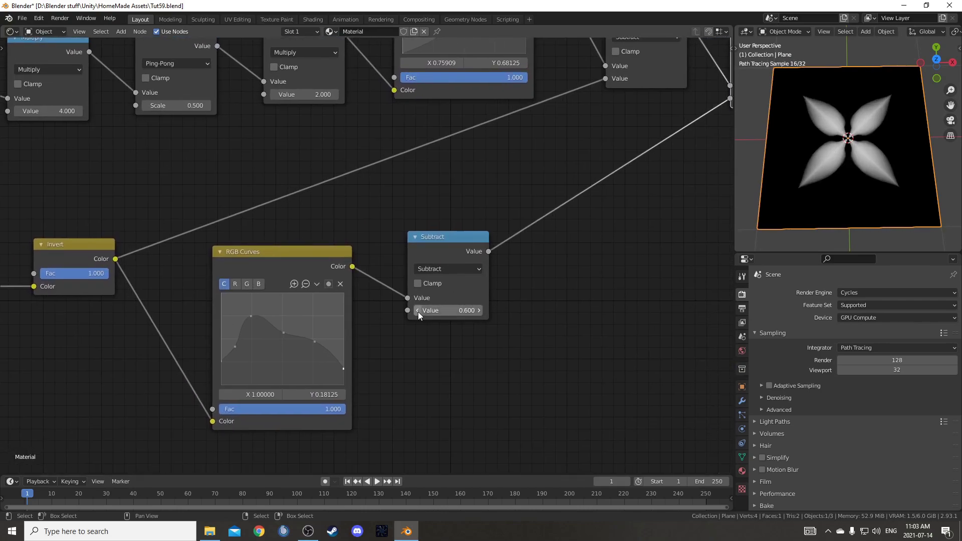
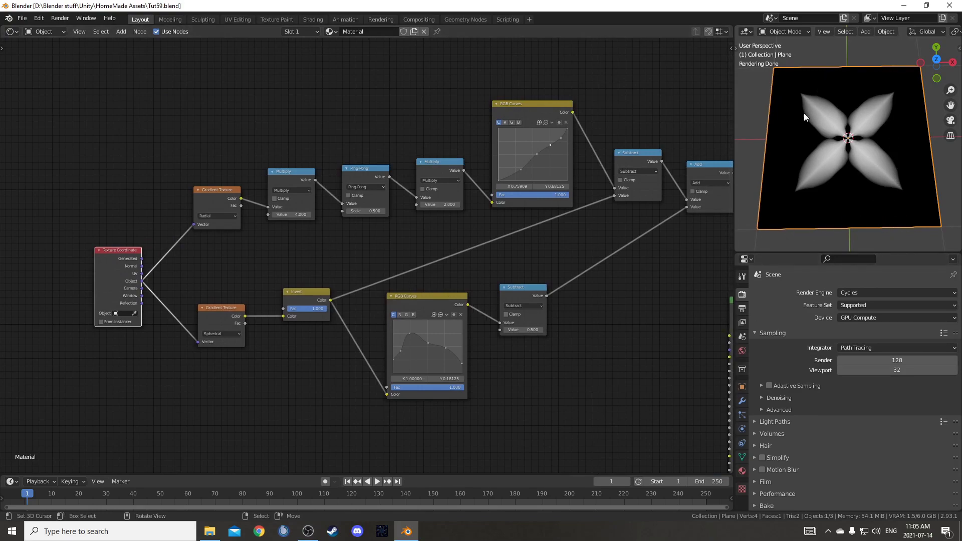
# Preview the Radial gradient, the Spherical gradient and the final Add node on the plane in turn
pyautogui.moveTo(895, 203); pyautogui.dragTo(891, 205, button='middle')
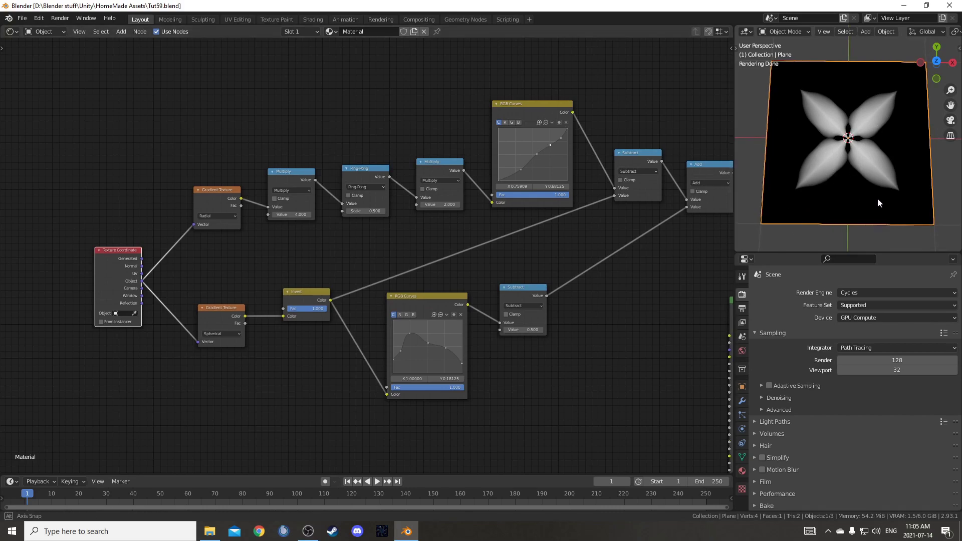
pyautogui.moveTo(878, 197); pyautogui.dragTo(872, 200, button='middle')
pyautogui.moveTo(361, 220); pyautogui.dragTo(388, 187, button='middle')
pyautogui.keyDown('ctrl'); pyautogui.keyDown('shift'); pyautogui.click(238, 157); pyautogui.keyUp('shift'); pyautogui.keyUp('ctrl')
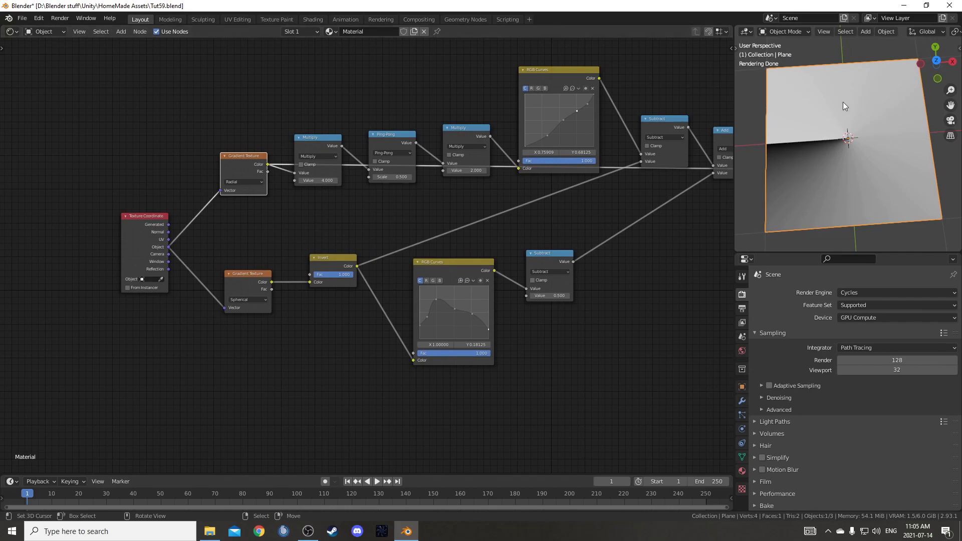
pyautogui.keyDown('ctrl'); pyautogui.keyDown('shift'); pyautogui.click(257, 274); pyautogui.keyUp('shift'); pyautogui.keyUp('ctrl')
pyautogui.moveTo(235, 239); pyautogui.dragTo(183, 318, button='middle')
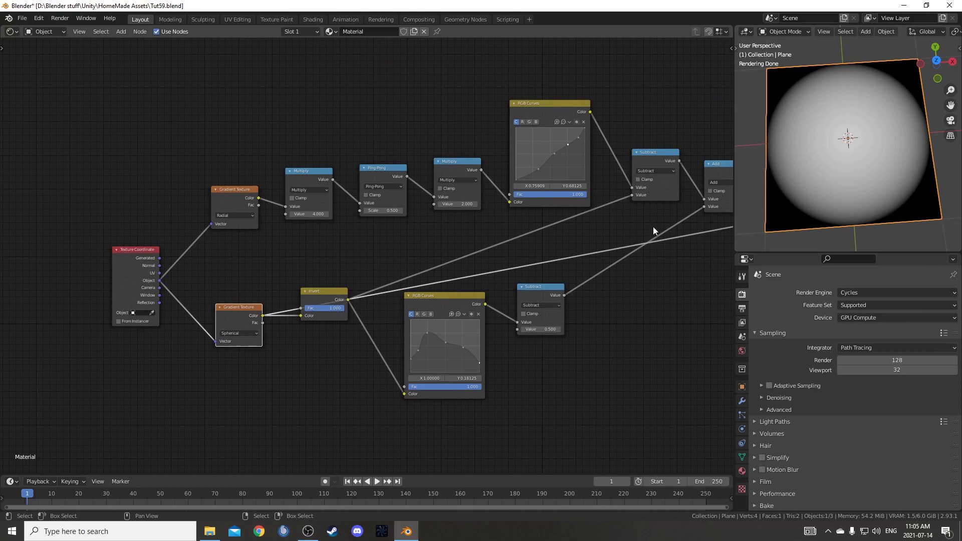
pyautogui.moveTo(653, 228); pyautogui.dragTo(376, 228, button='middle')
pyautogui.keyDown('ctrl'); pyautogui.keyDown('shift'); pyautogui.click(465, 166); pyautogui.keyUp('shift'); pyautogui.keyUp('ctrl')
pyautogui.moveTo(169, 260); pyautogui.dragTo(521, 258, button='middle')
pyautogui.scroll(3, 239, 317)
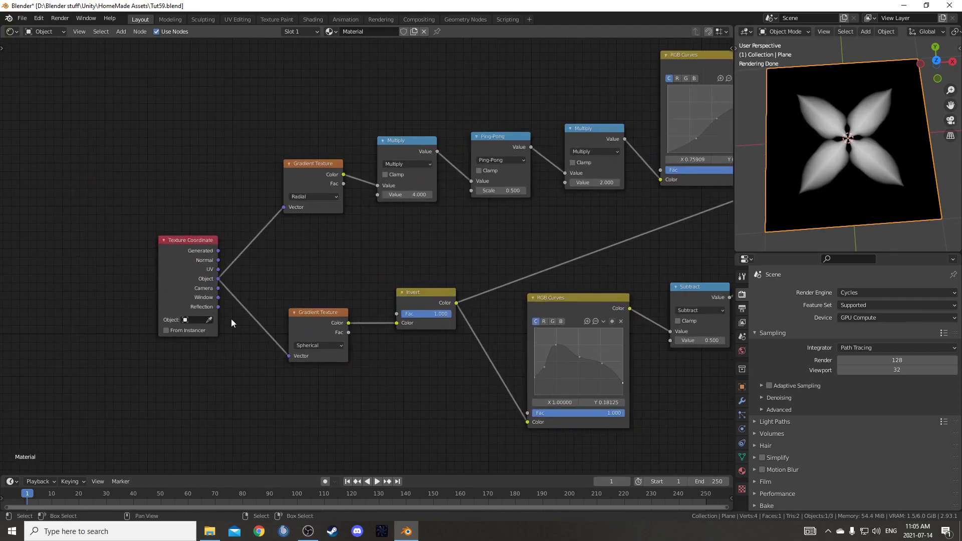
# Move the Texture Coordinate node away from the gradients and insert a reroute point on its two Object links
pyautogui.moveTo(239, 317); pyautogui.dragTo(477, 253, button='middle')
pyautogui.moveTo(426, 195); pyautogui.dragTo(286, 200)
pyautogui.keyDown('shift'); pyautogui.moveTo(392, 193); pyautogui.dragTo(401, 371, button='right'); pyautogui.keyUp('shift')
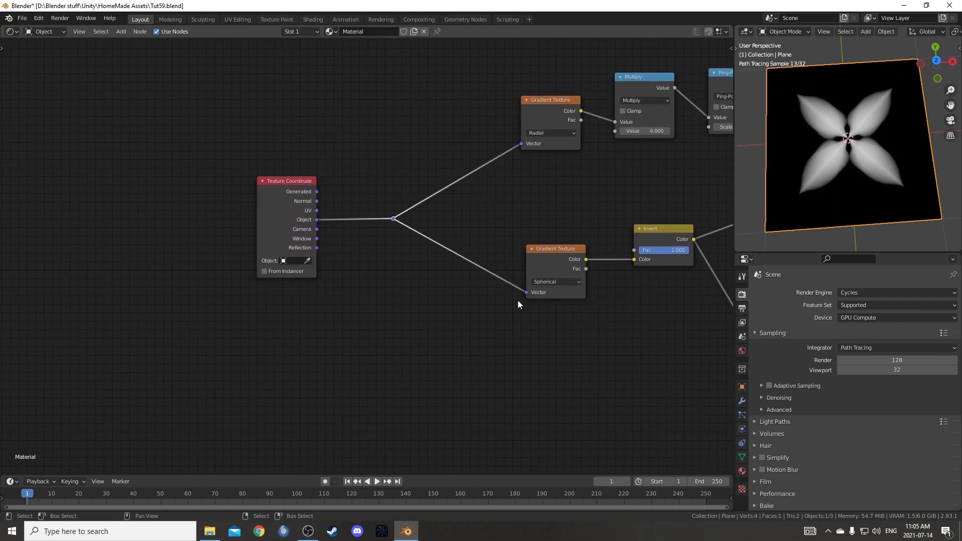
# Add a Separate XYZ node and feed its Vector input from the reroute point
pyautogui.scroll(2, 382, 354)
pyautogui.hotkey('shift', 'a')
pyautogui.click(403, 311)
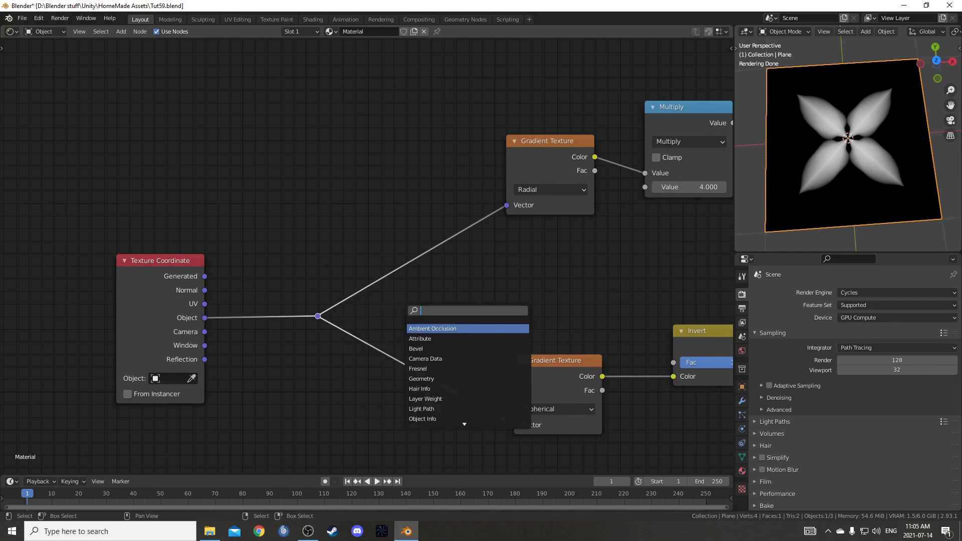
pyautogui.write('sep')
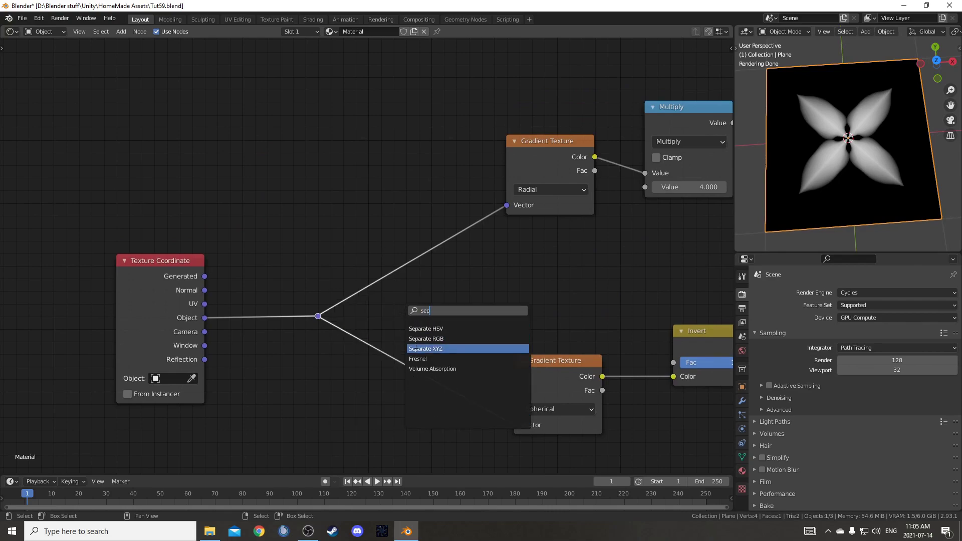
pyautogui.click(420, 349)
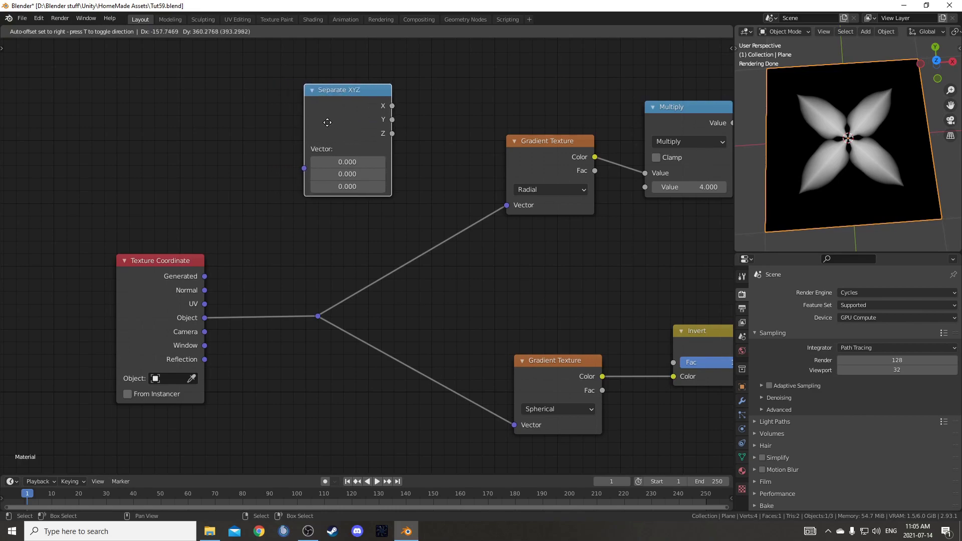
pyautogui.click(352, 126)
pyautogui.scroll(-2, 396, 240)
pyautogui.moveTo(354, 304); pyautogui.dragTo(320, 334, button='middle')
pyautogui.moveTo(293, 335); pyautogui.dragTo(300, 211)
# Raise the whole radial node chain and reposition the Separate XYZ node between it and the spherical chain
pyautogui.scroll(-6, 501, 301)
pyautogui.moveTo(468, 235); pyautogui.dragTo(316, 245, button='middle')
pyautogui.scroll(-4, 316, 244)
pyautogui.moveTo(300, 182); pyautogui.dragTo(603, 265)
pyautogui.press('g')
pyautogui.click(486, 161)
pyautogui.moveTo(258, 170); pyautogui.dragTo(308, 194)
pyautogui.press('g')
pyautogui.click(348, 242)
# Preview the Y output of the Separate XYZ node on the plane
pyautogui.scroll(5, 348, 246)
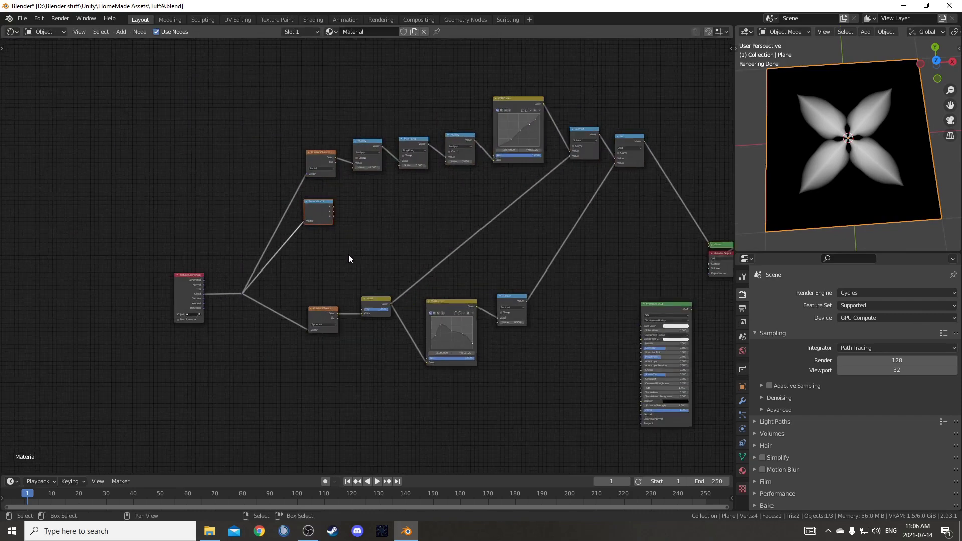
pyautogui.keyDown('ctrl'); pyautogui.keyDown('shift'); pyautogui.click(252, 227); pyautogui.keyUp('shift'); pyautogui.keyUp('ctrl')
pyautogui.keyDown('ctrl'); pyautogui.keyDown('shift'); pyautogui.click(253, 228); pyautogui.keyUp('shift'); pyautogui.keyUp('ctrl')
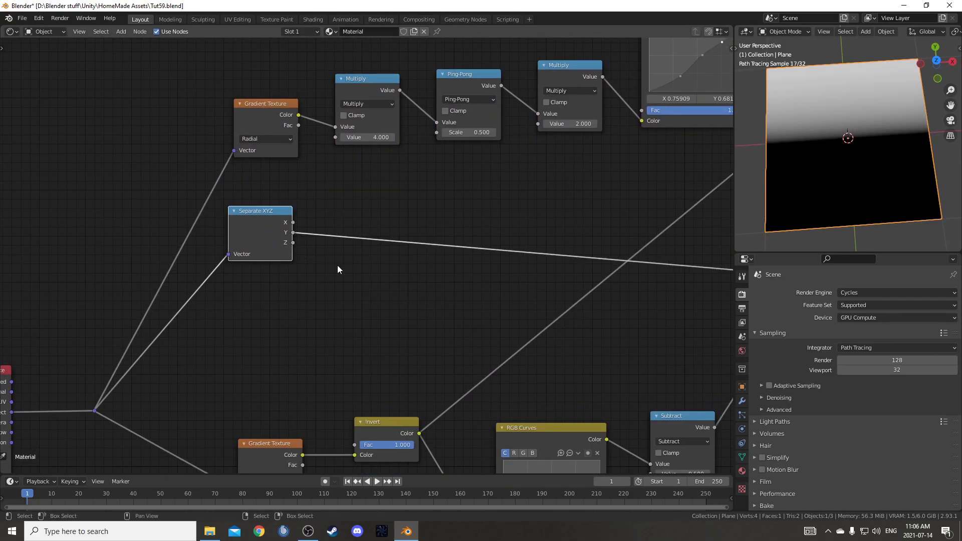
# Insert a Map Range node on the link from the Separate XYZ Y output
pyautogui.scroll(3, 309, 288)
pyautogui.moveTo(281, 264); pyautogui.dragTo(276, 252, button='middle')
pyautogui.hotkey('shift', 'a')
pyautogui.click(275, 251)
pyautogui.write('map')
pyautogui.press('Down')
pyautogui.press('Down')
pyautogui.press('Return')
pyautogui.click(299, 125)
pyautogui.moveTo(442, 230); pyautogui.dragTo(381, 210, button='middle')
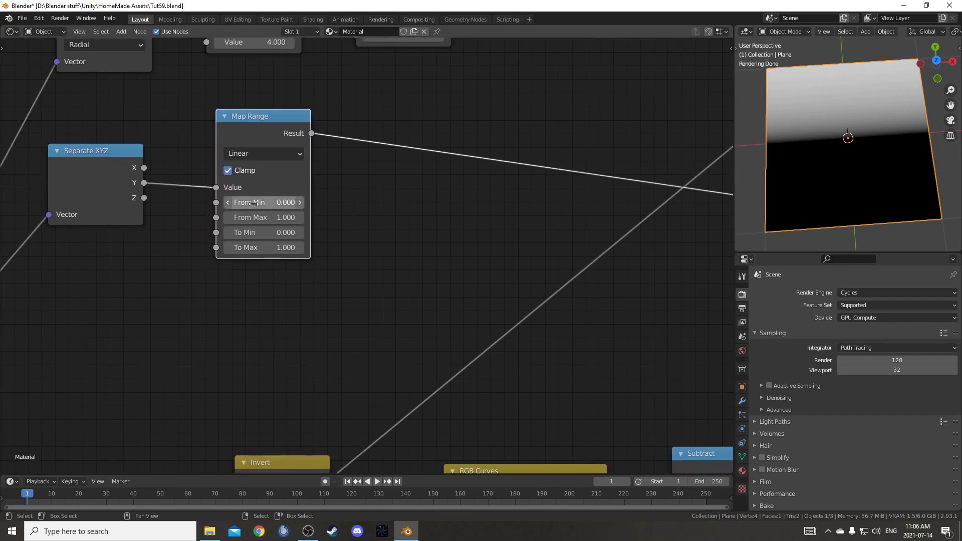
# Set the Map Range node's From Min to -1
pyautogui.click(250, 203)
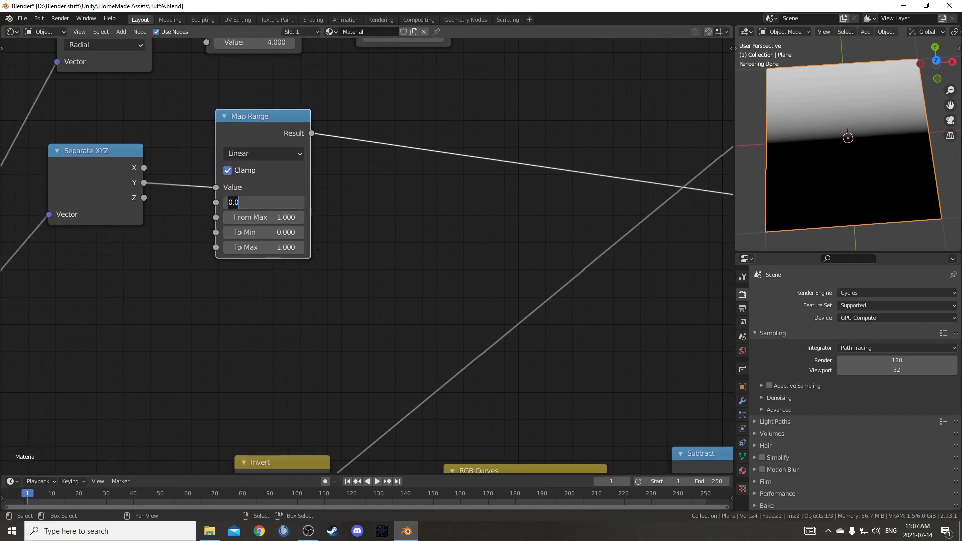
pyautogui.write('-1')
pyautogui.press('Return')
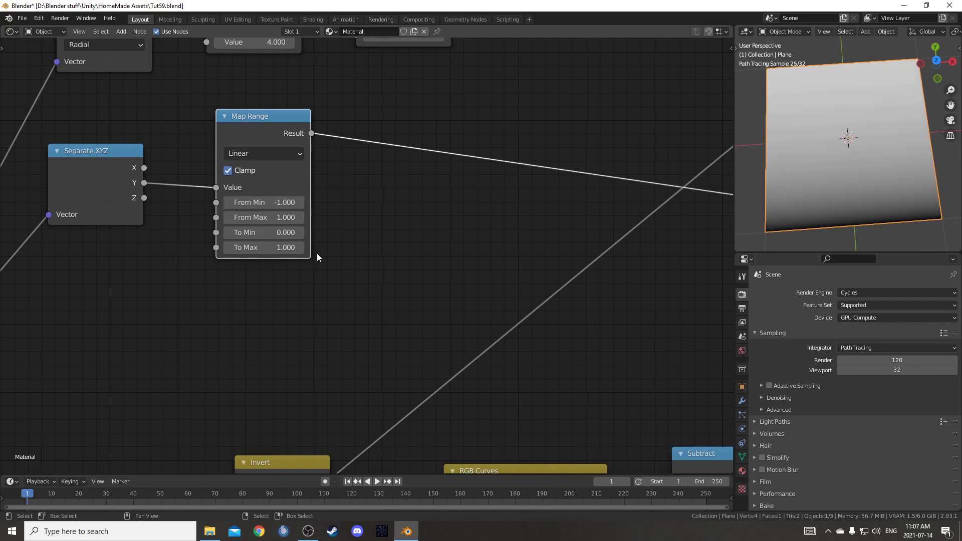
pyautogui.moveTo(393, 259); pyautogui.dragTo(394, 316, button='middle')
pyautogui.scroll(-2, 451, 208)
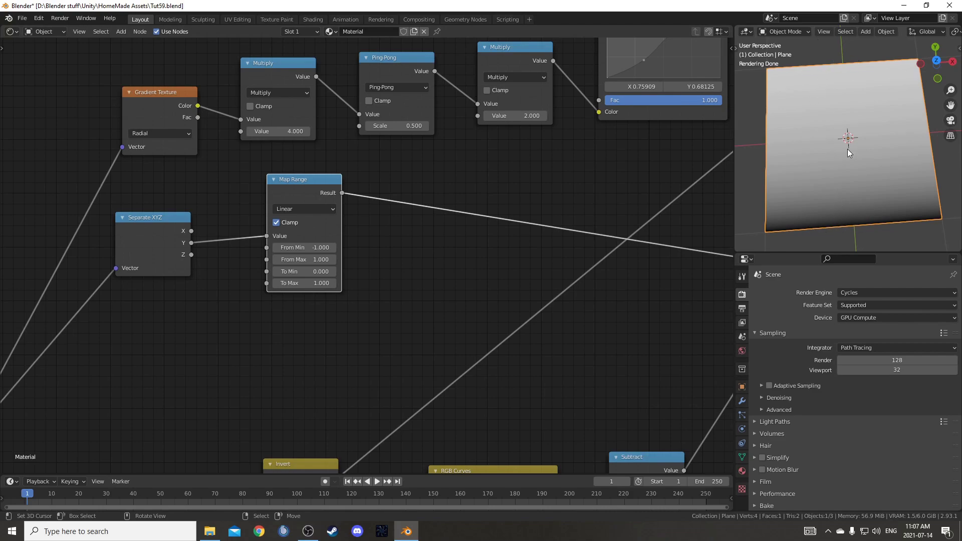
# Review the node layout and preview the Spherical Gradient Texture on the plane
pyautogui.moveTo(351, 362); pyautogui.dragTo(509, 279, button='middle')
pyautogui.scroll(-4, 400, 296)
pyautogui.moveTo(250, 380); pyautogui.dragTo(316, 327, button='middle')
pyautogui.moveTo(390, 279); pyautogui.dragTo(313, 310, button='middle')
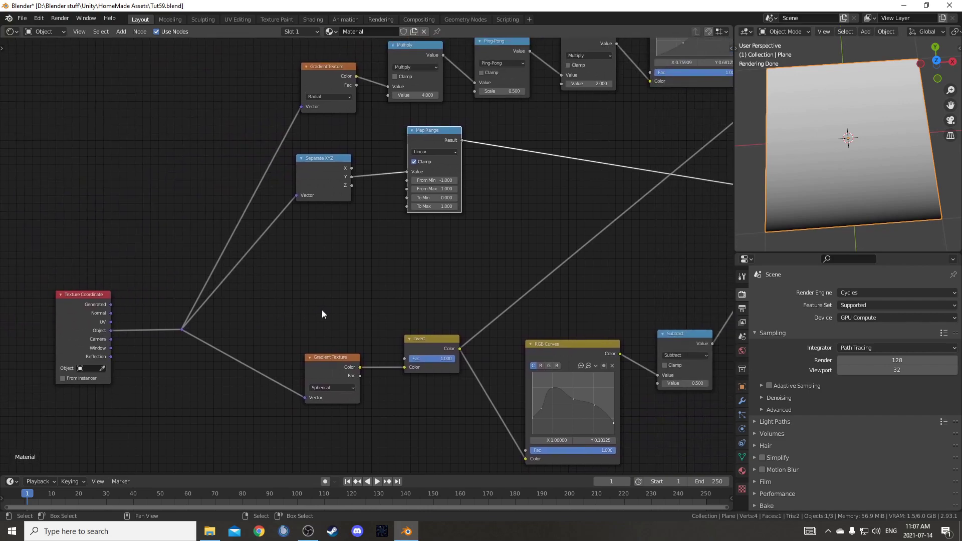
pyautogui.scroll(2, 416, 312)
pyautogui.moveTo(453, 292); pyautogui.dragTo(439, 316, button='middle')
pyautogui.moveTo(403, 370); pyautogui.dragTo(384, 278, button='middle')
pyautogui.scroll(1, 384, 278)
pyautogui.keyDown('ctrl'); pyautogui.keyDown('shift'); pyautogui.click(271, 318); pyautogui.keyUp('shift'); pyautogui.keyUp('ctrl')
pyautogui.scroll(-2, 306, 306)
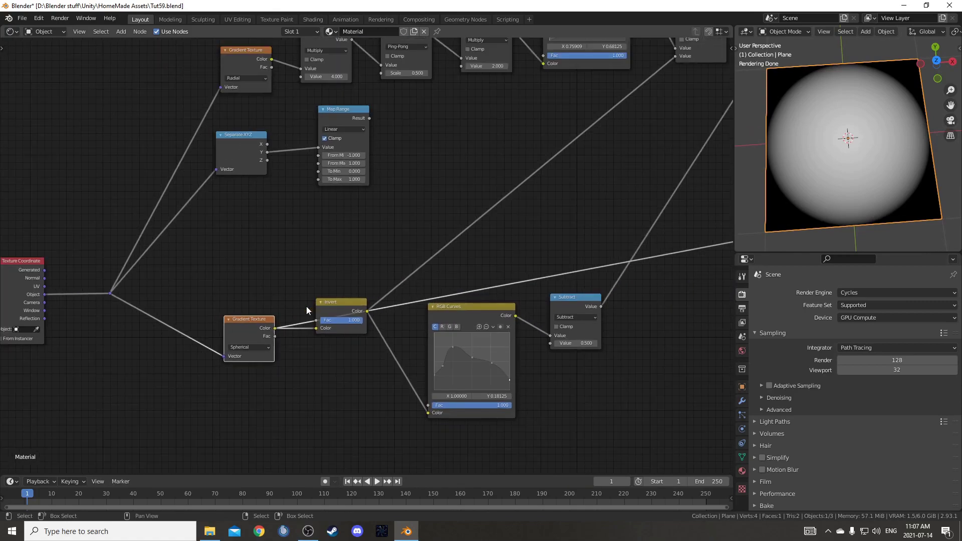
# Preview the Separate XYZ X output and insert a Math node set to Absolute on its link
pyautogui.moveTo(233, 136); pyautogui.dragTo(221, 201)
pyautogui.keyDown('ctrl'); pyautogui.keyDown('shift'); pyautogui.click(231, 206); pyautogui.keyUp('shift'); pyautogui.keyUp('ctrl')
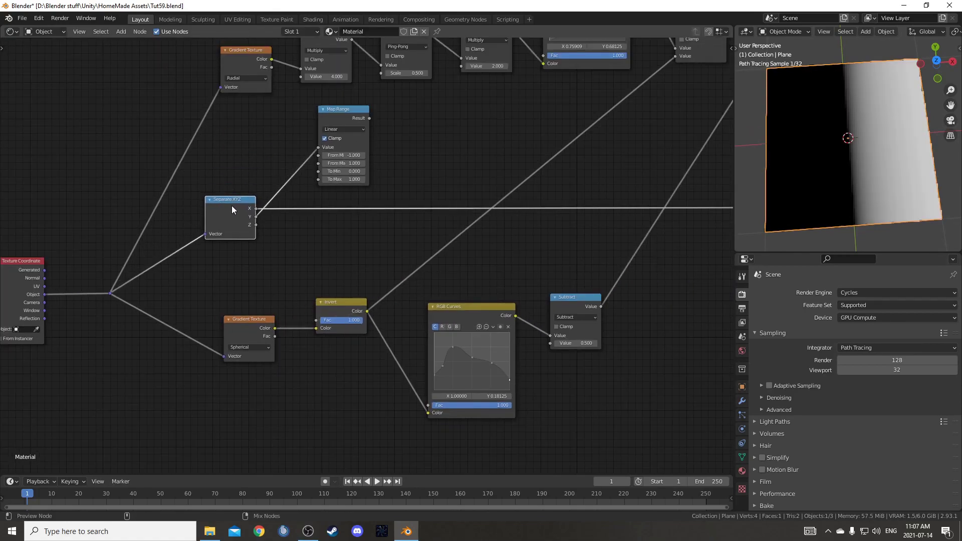
pyautogui.moveTo(302, 235); pyautogui.dragTo(191, 259, button='middle')
pyautogui.hotkey('shift', 'a')
pyautogui.write('mat')
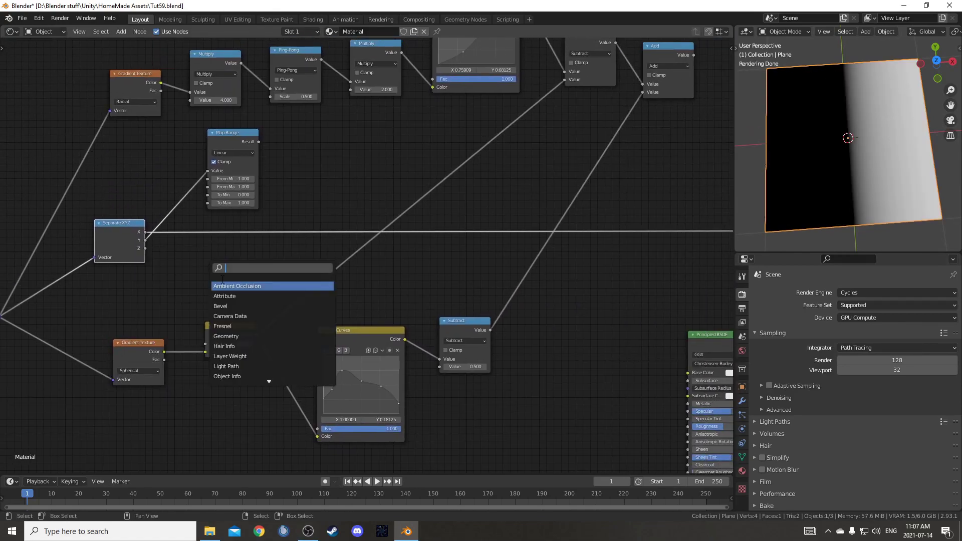
pyautogui.press('Return')
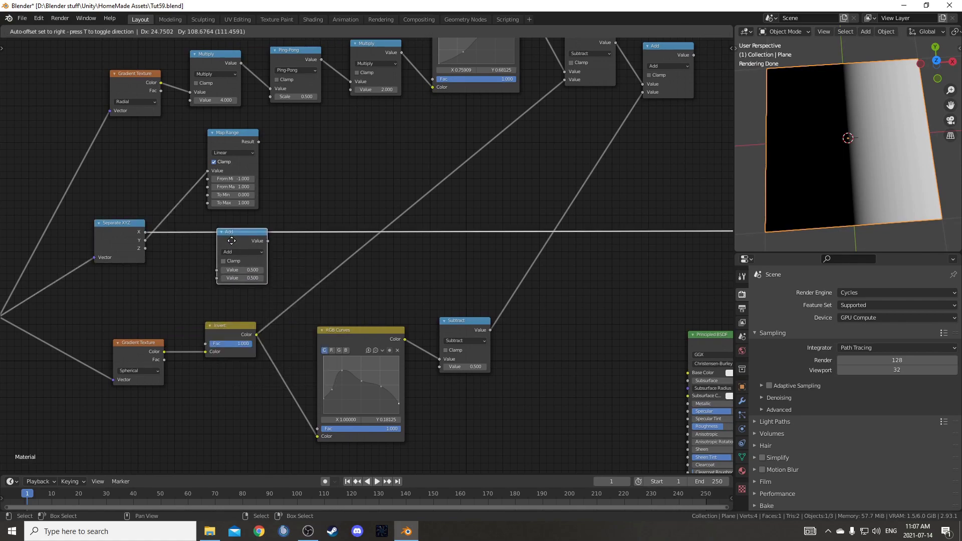
pyautogui.click(242, 259)
pyautogui.scroll(2, 242, 259)
pyautogui.click(182, 247)
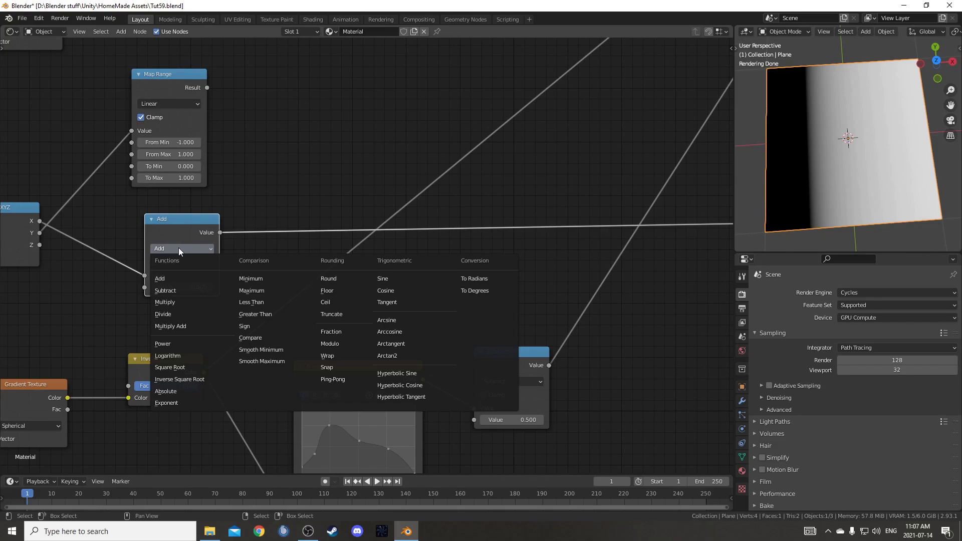
pyautogui.press('b')
pyautogui.moveTo(218, 279); pyautogui.dragTo(233, 280, button='middle')
pyautogui.moveTo(146, 344); pyautogui.dragTo(236, 327, button='middle')
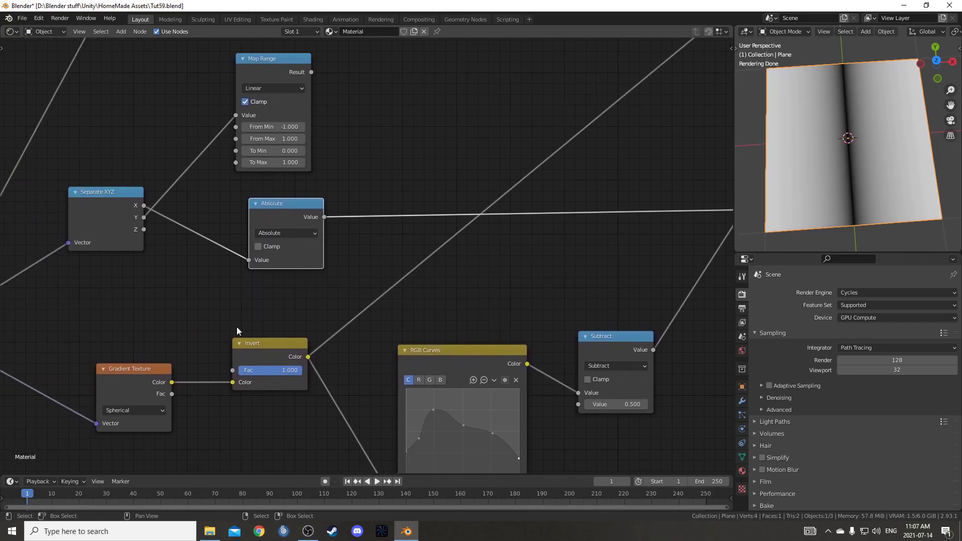
# Shift the upper chain from the first Multiply through the Add node to make room after the Radial Gradient Texture
pyautogui.press('Home')
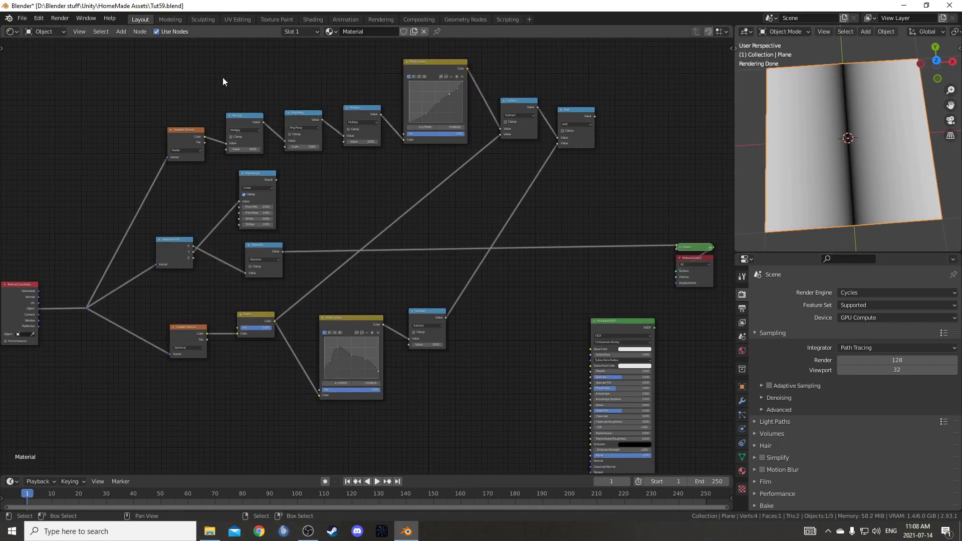
pyautogui.moveTo(430, 65); pyautogui.dragTo(428, 63)
pyautogui.moveTo(423, 178); pyautogui.dragTo(433, 159, button='middle')
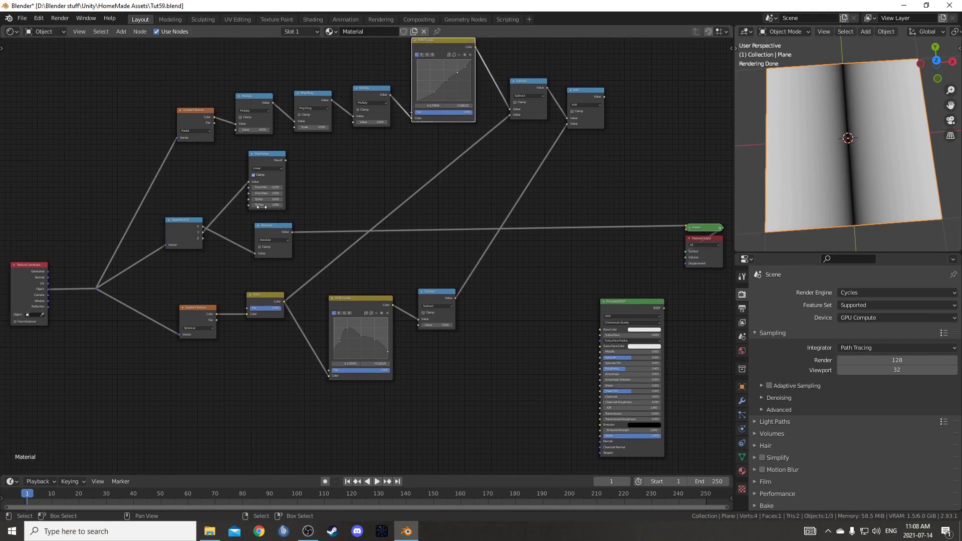
pyautogui.moveTo(457, 188); pyautogui.dragTo(407, 236, button='middle')
pyautogui.moveTo(181, 65); pyautogui.dragTo(537, 167)
pyautogui.press('g')
pyautogui.click(530, 153)
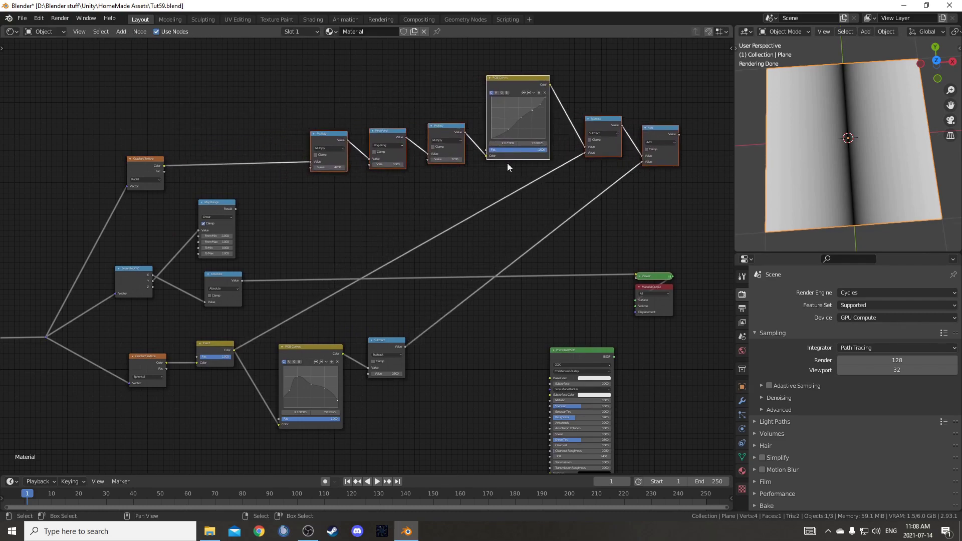
# Insert a MixRGB node between the Radial Gradient Texture and the first Multiply node
pyautogui.scroll(8, 363, 250)
pyautogui.moveTo(248, 206); pyautogui.dragTo(426, 273, button='middle')
pyautogui.scroll(2, 426, 272)
pyautogui.hotkey('shift', 'a')
pyautogui.click(422, 277)
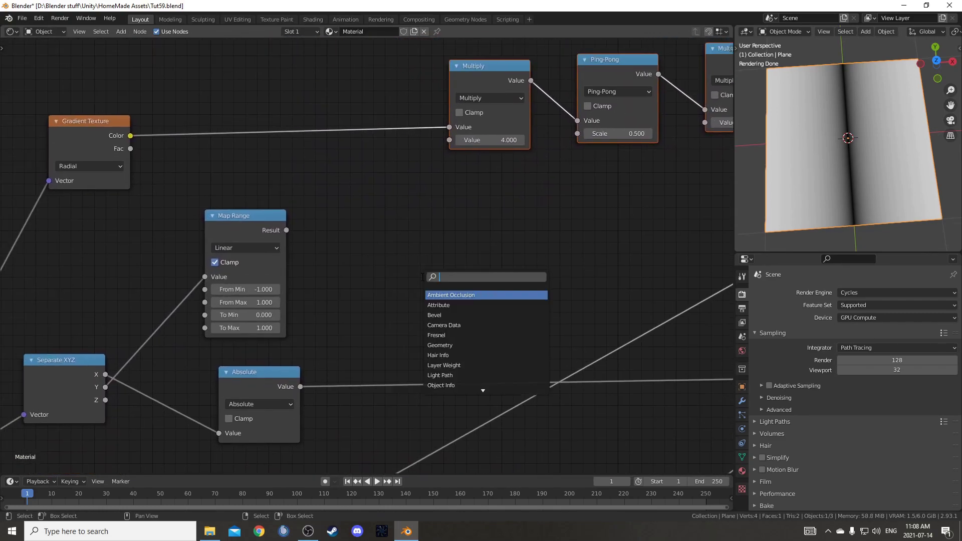
pyautogui.write('mix')
pyautogui.press('Return')
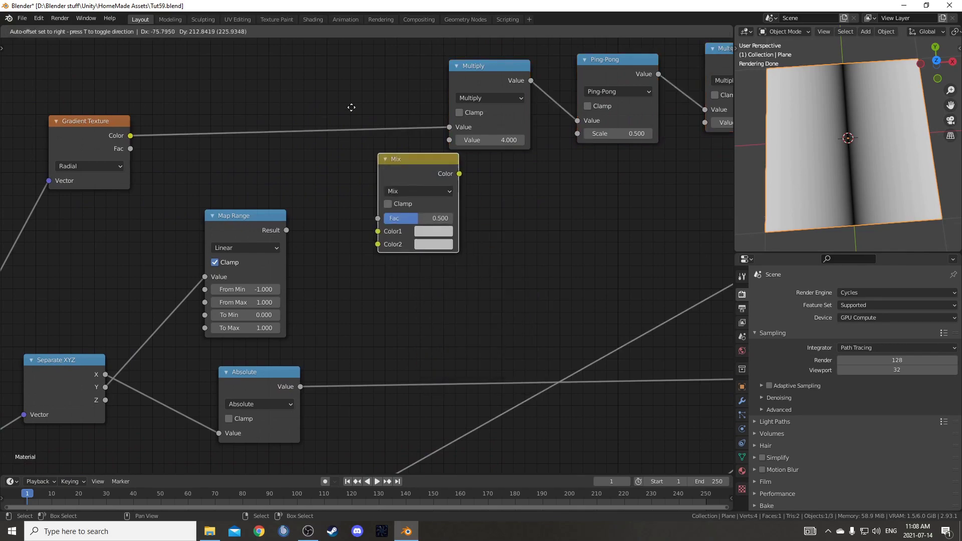
pyautogui.click(332, 76)
pyautogui.moveTo(422, 183); pyautogui.dragTo(637, 251, button='middle')
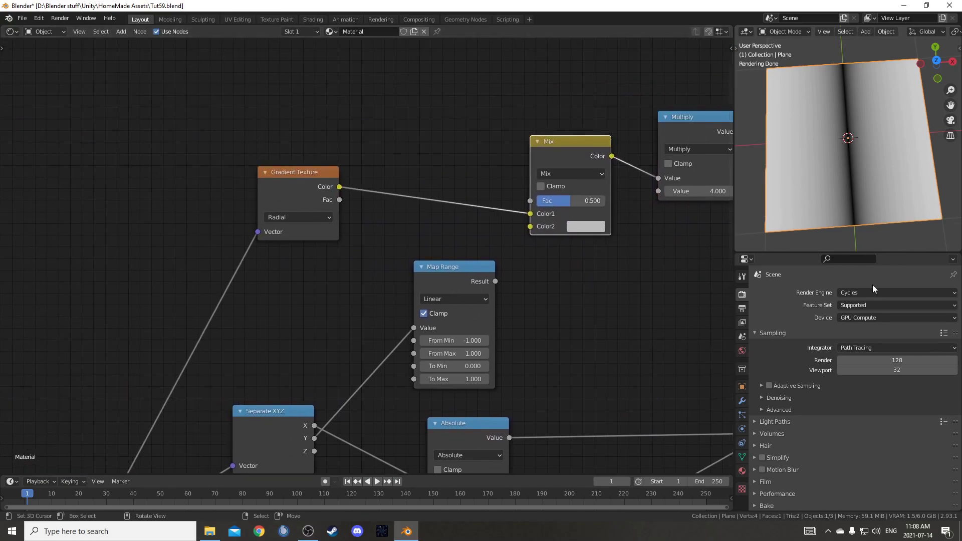
# Reposition the Map Range node and connect its Result to the Mix node's Color2 input
pyautogui.moveTo(236, 162); pyautogui.dragTo(325, 119)
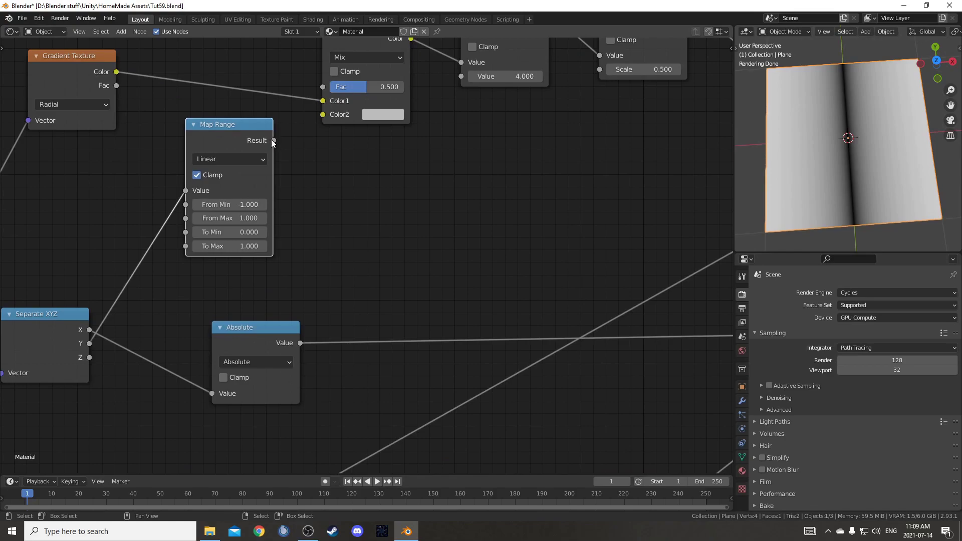
pyautogui.scroll(-3, 351, 241)
pyautogui.moveTo(393, 442); pyautogui.dragTo(447, 365, button='middle')
# Lower the Absolute node out of the way and preview the Separate XYZ X output again
pyautogui.click(335, 246)
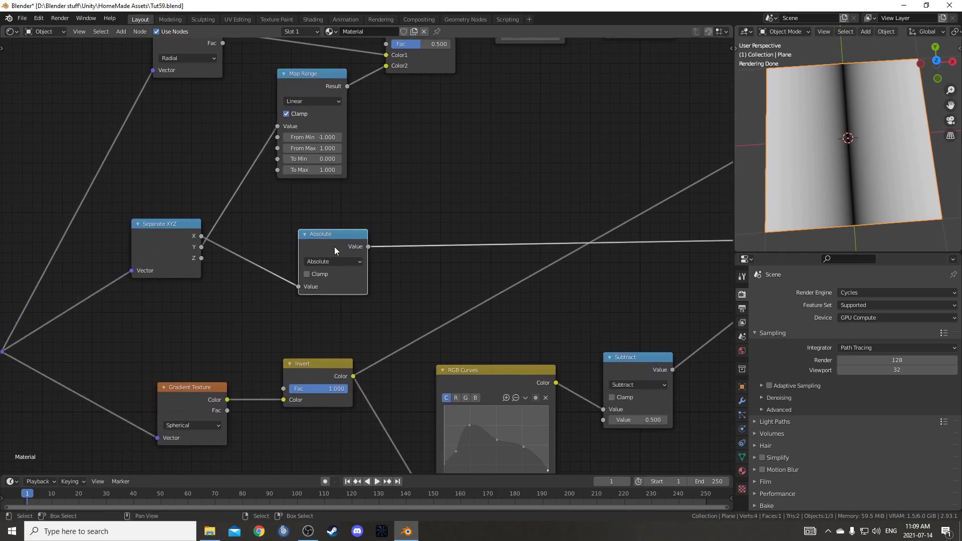
pyautogui.moveTo(335, 246); pyautogui.dragTo(311, 281)
pyautogui.moveTo(313, 242); pyautogui.dragTo(350, 251, button='middle')
pyautogui.keyDown('ctrl'); pyautogui.keyDown('shift'); pyautogui.click(212, 245); pyautogui.keyUp('shift'); pyautogui.keyUp('ctrl')
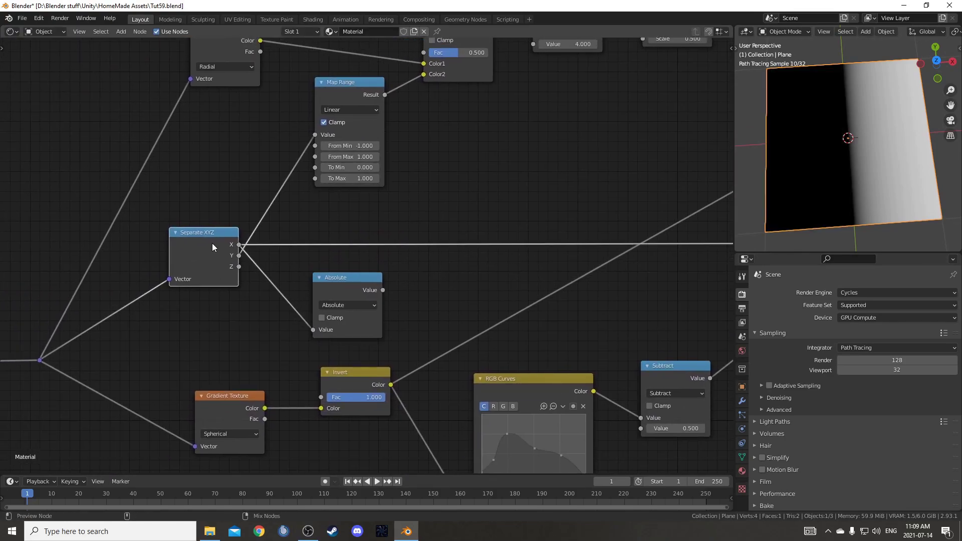
pyautogui.moveTo(417, 224); pyautogui.dragTo(373, 238, button='middle')
pyautogui.scroll(-3, 368, 245)
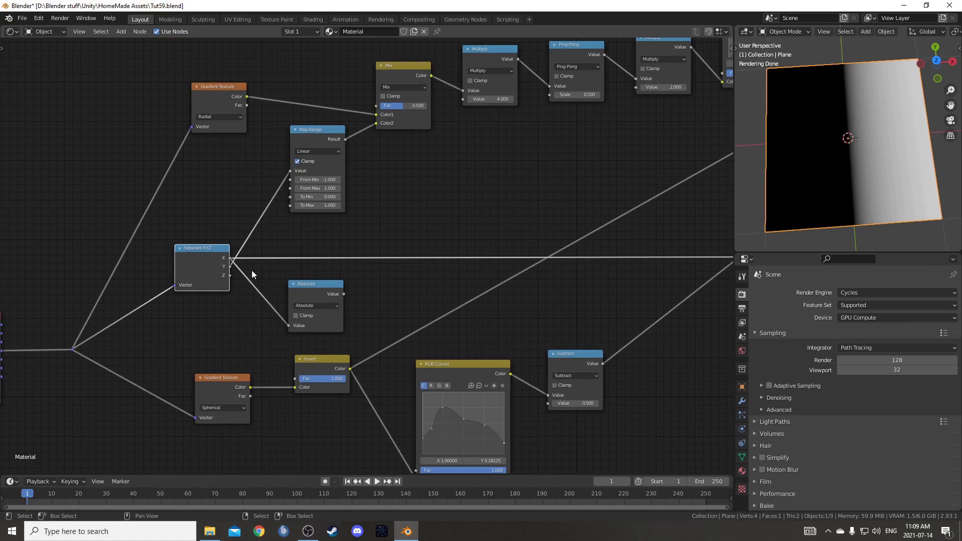
# Insert a Math node on the X preview link and set its operation to Less Than
pyautogui.scroll(1, 425, 273)
pyautogui.hotkey('shift', 'a')
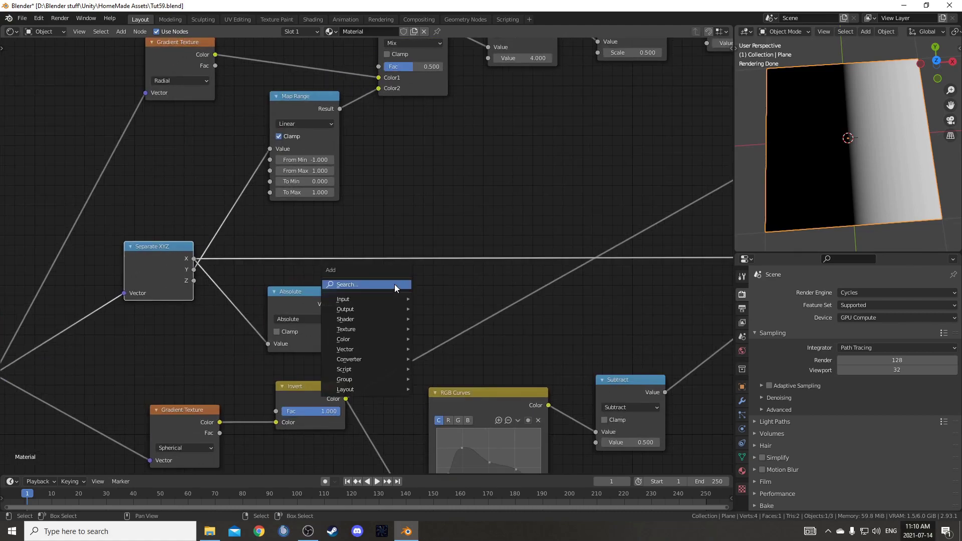
pyautogui.click(395, 284)
pyautogui.write('math')
pyautogui.press('Return')
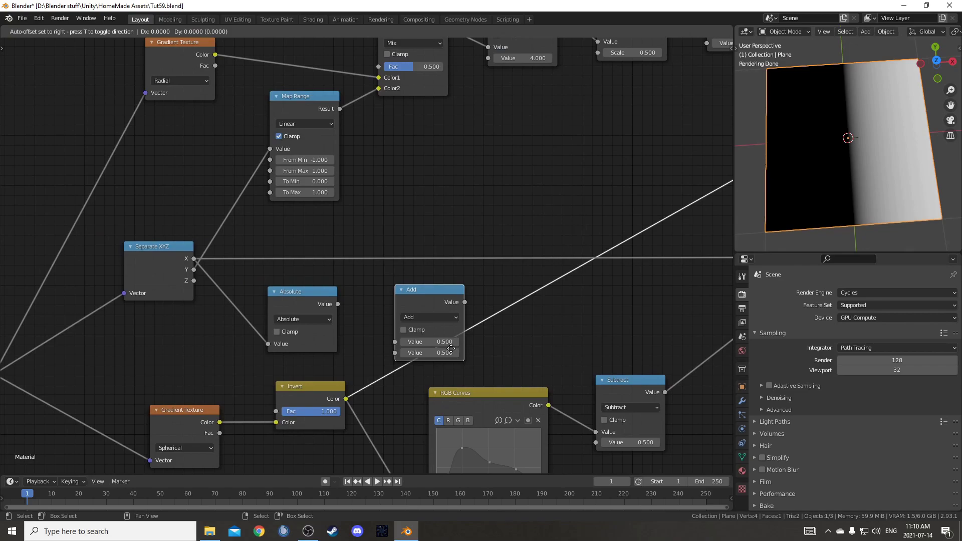
pyautogui.click(428, 272)
pyautogui.click(423, 241)
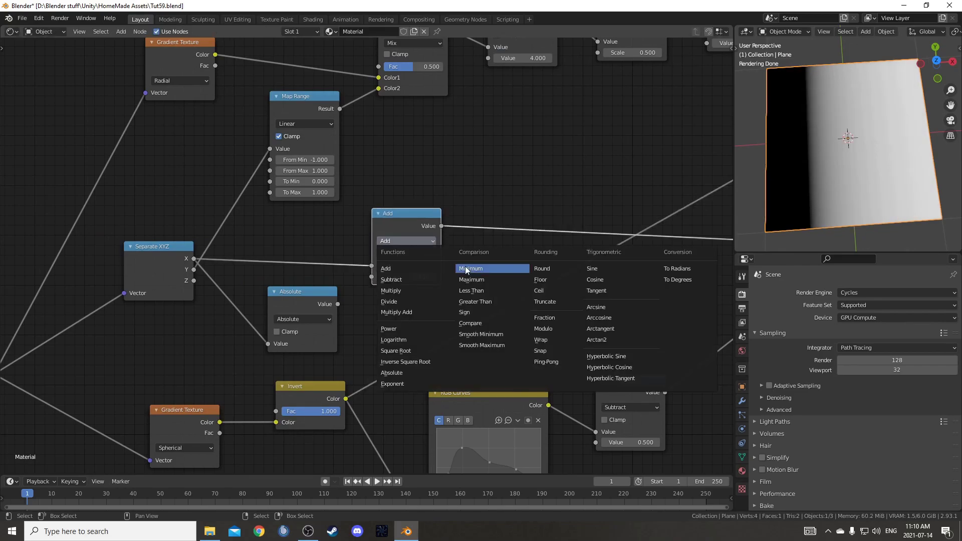
pyautogui.click(471, 291)
pyautogui.scroll(-2, 501, 369)
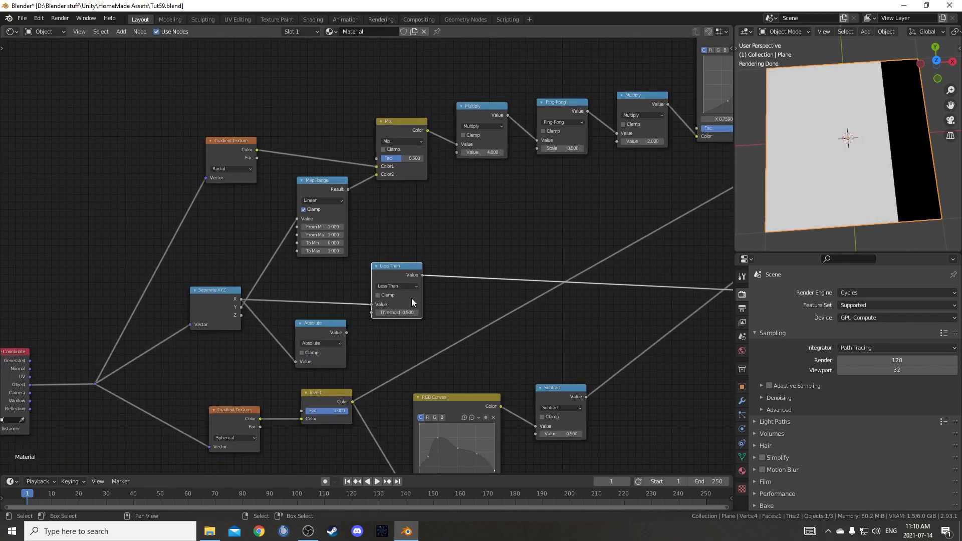
# Connect the Separate XYZ Y output to the Less Than node's Value and set its Threshold to 0
pyautogui.scroll(1, 290, 306)
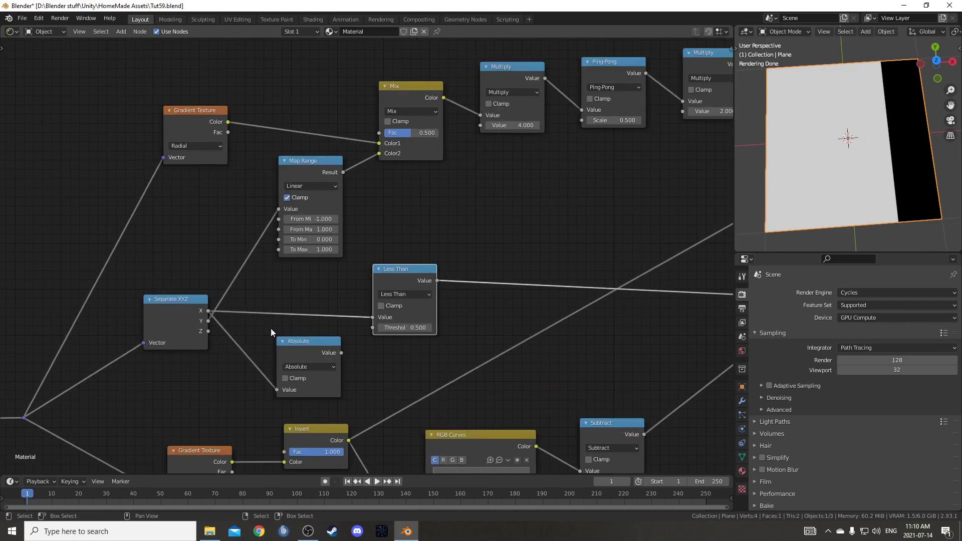
pyautogui.moveTo(208, 321); pyautogui.dragTo(376, 325)
pyautogui.moveTo(376, 326); pyautogui.dragTo(353, 303, button='middle')
pyautogui.moveTo(353, 305); pyautogui.dragTo(356, 321)
pyautogui.moveTo(357, 320); pyautogui.dragTo(341, 298, button='middle')
pyautogui.click(363, 283)
pyautogui.write('0')
pyautogui.press('Return')
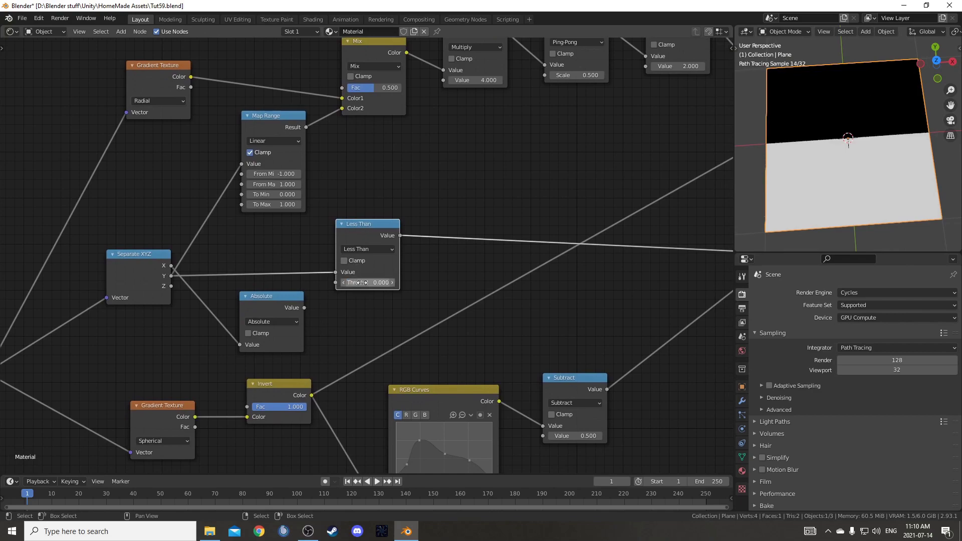
# Connect the Less Than output to the Mix node's Fac and tidy the Less Than, Map Range and Radial gradient nodes
pyautogui.moveTo(393, 212); pyautogui.dragTo(375, 287, button='middle')
pyautogui.moveTo(383, 311); pyautogui.dragTo(324, 163)
pyautogui.moveTo(344, 222); pyautogui.dragTo(404, 209, button='middle')
pyautogui.moveTo(398, 286); pyautogui.dragTo(298, 280)
pyautogui.moveTo(288, 183); pyautogui.dragTo(271, 172)
pyautogui.scroll(-1, 381, 178)
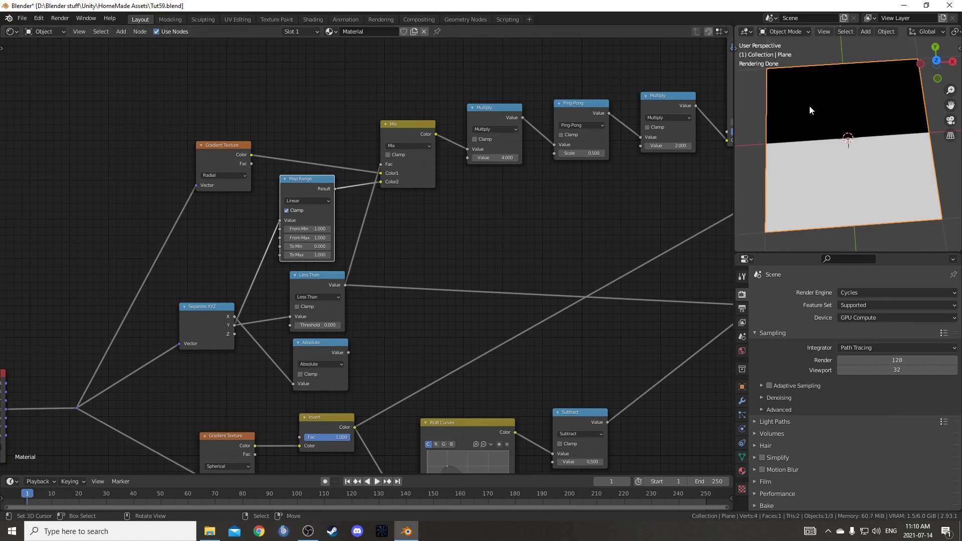
pyautogui.moveTo(213, 140); pyautogui.dragTo(211, 116)
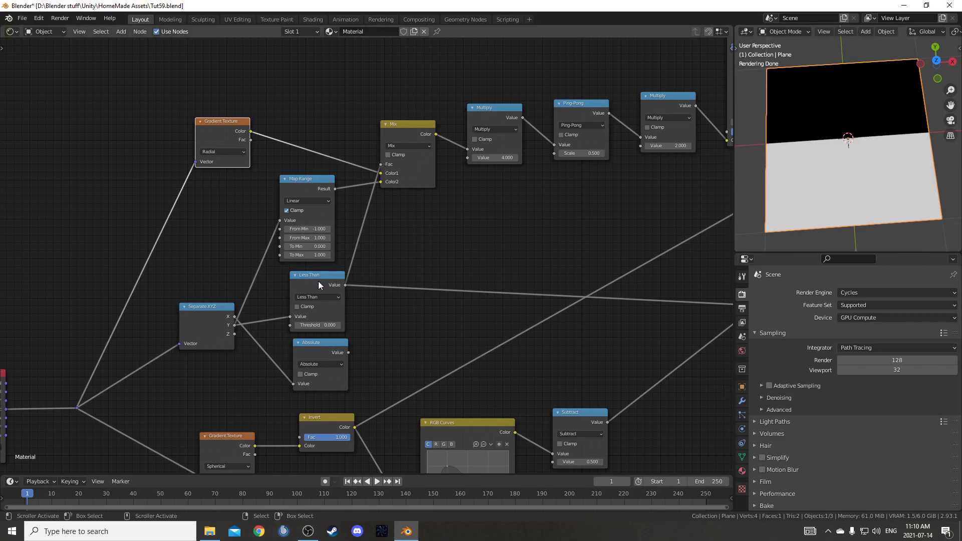
# Raise the Map Range node slightly and preview the Mix node's Color output on the plane
pyautogui.moveTo(308, 189); pyautogui.dragTo(309, 186)
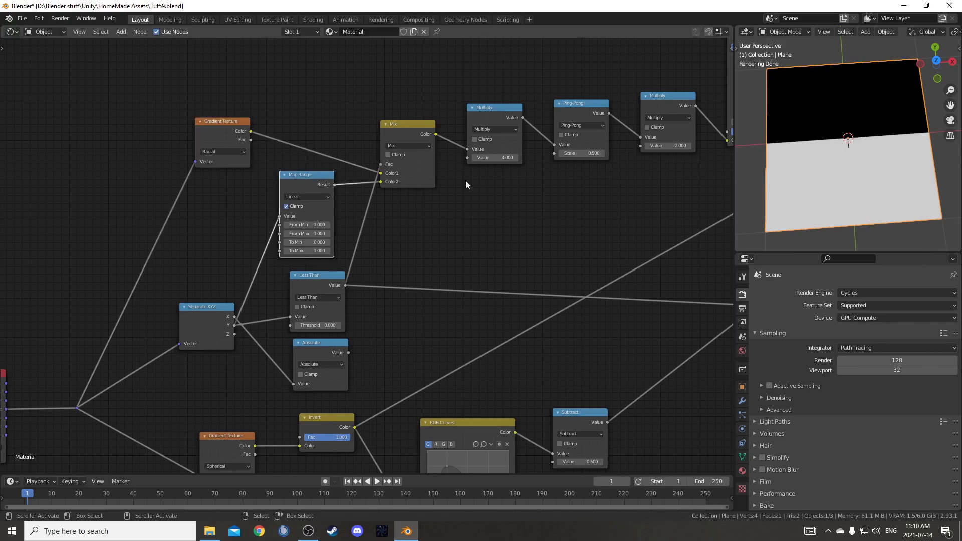
pyautogui.moveTo(477, 181); pyautogui.dragTo(397, 193, button='middle')
pyautogui.keyDown('ctrl'); pyautogui.keyDown('shift'); pyautogui.click(334, 144); pyautogui.keyUp('shift'); pyautogui.keyUp('ctrl')
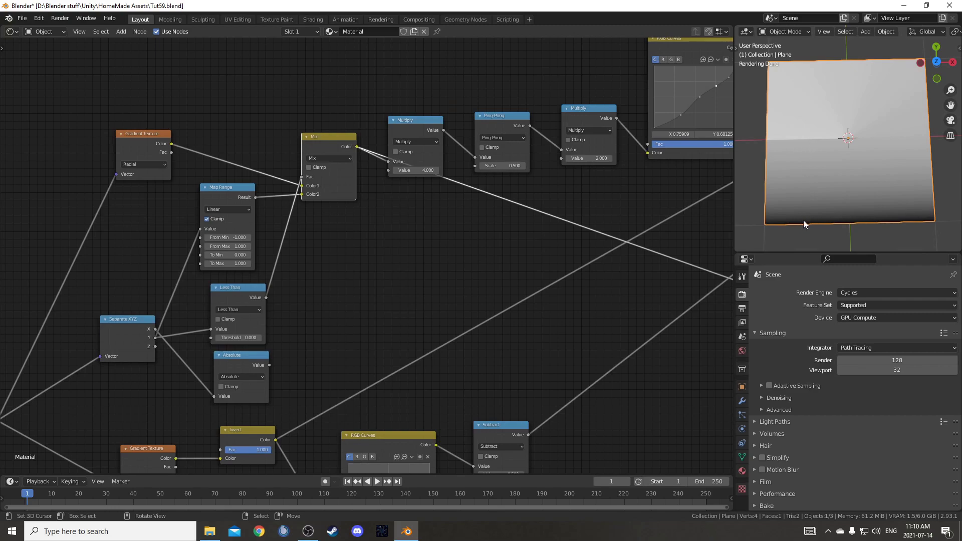
# Move the lower RGB Curves and Subtract nodes together further to the right of the Invert node to make room
pyautogui.scroll(-4, 298, 340)
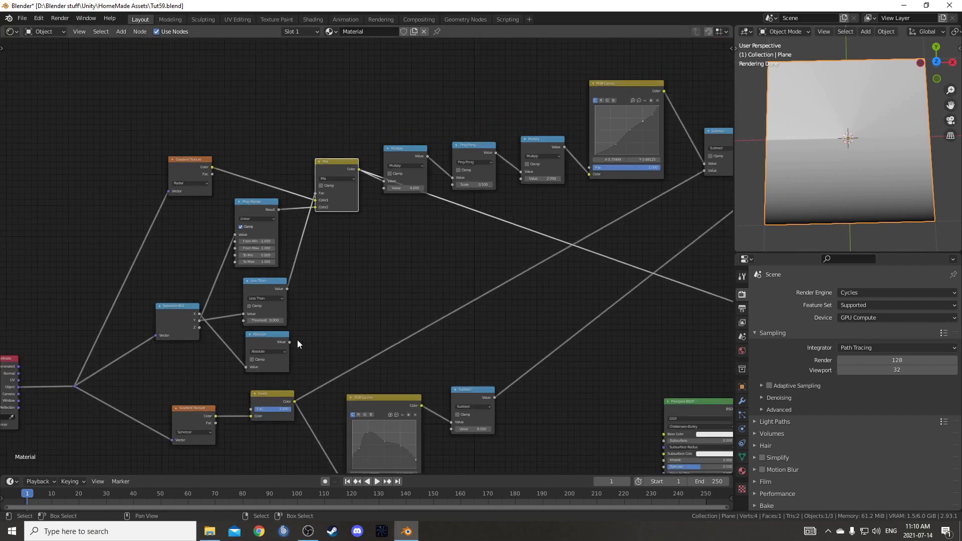
pyautogui.scroll(1, 323, 338)
pyautogui.moveTo(296, 308); pyautogui.dragTo(329, 261, button='middle')
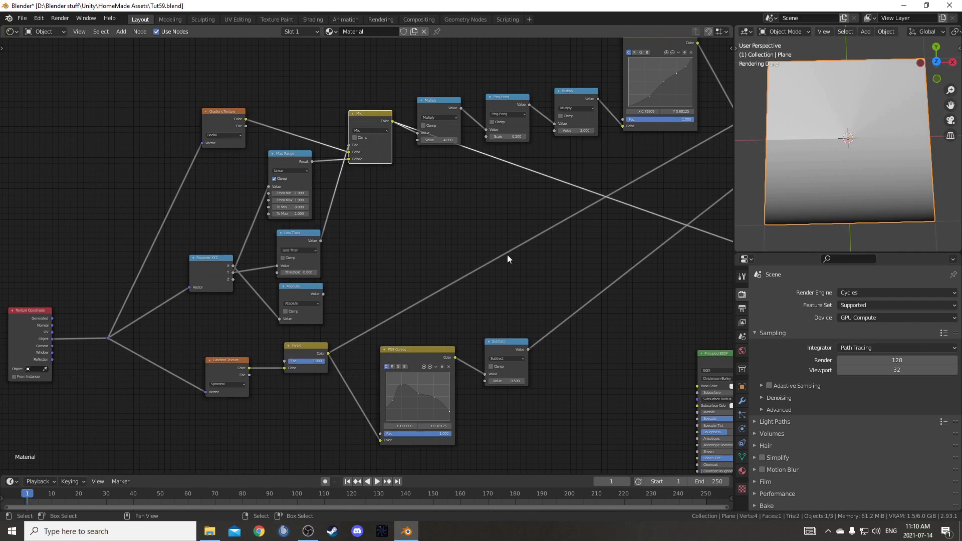
pyautogui.scroll(1, 405, 285)
pyautogui.moveTo(367, 293); pyautogui.dragTo(342, 241, button='middle')
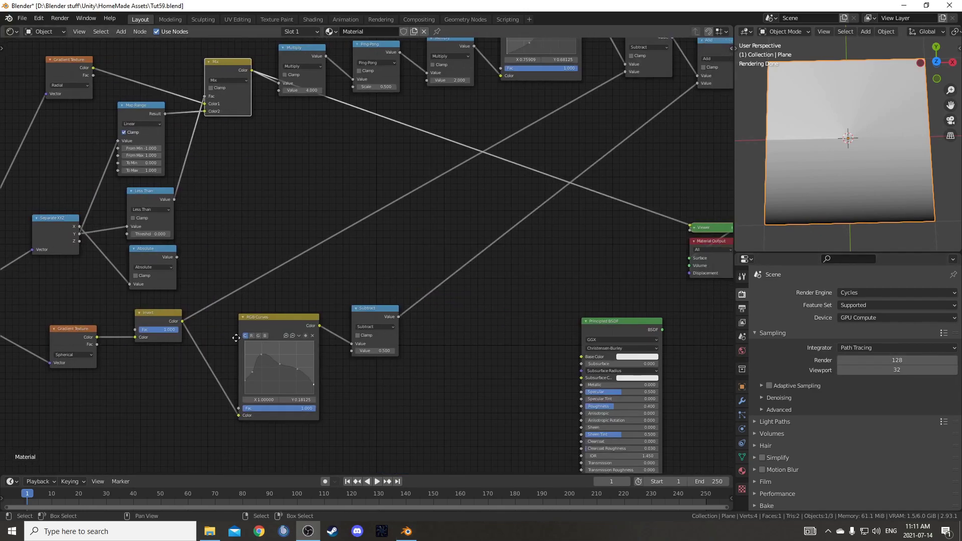
pyautogui.moveTo(235, 339); pyautogui.dragTo(183, 319, button='middle')
pyautogui.moveTo(203, 269); pyautogui.dragTo(402, 374)
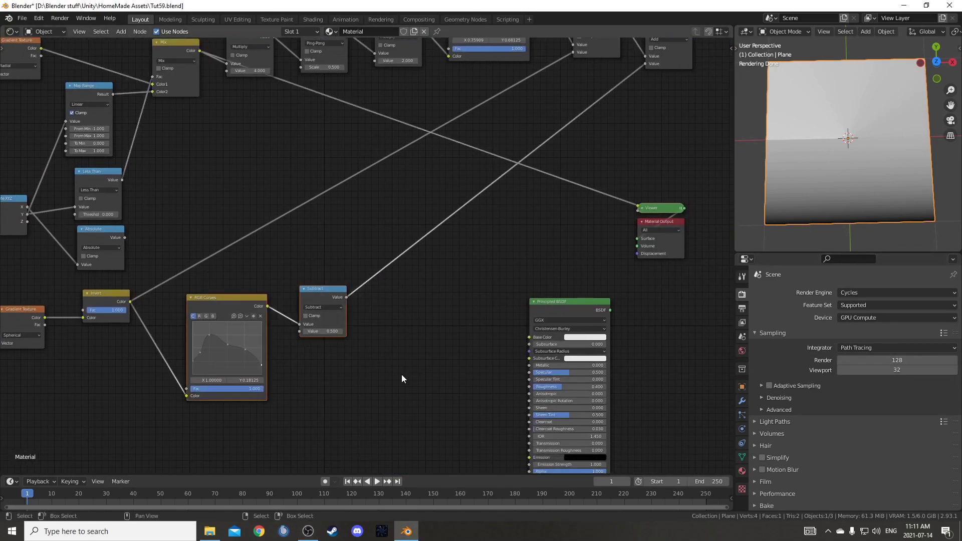
pyautogui.press('g')
pyautogui.click(418, 260)
pyautogui.moveTo(417, 258); pyautogui.dragTo(469, 293, button='middle')
# Duplicate the Mix node and insert the copy between the Invert and RGB Curves nodes
pyautogui.click(221, 81)
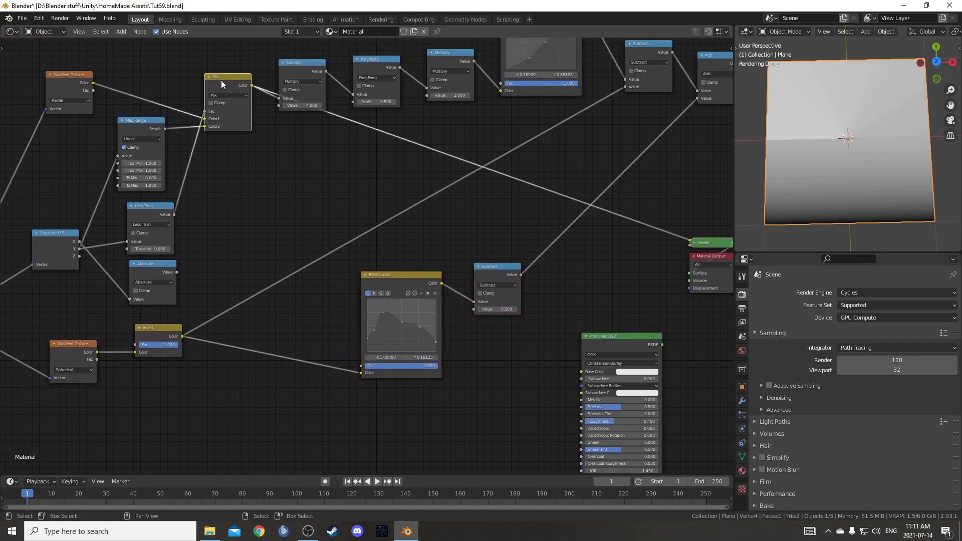
pyautogui.hotkey('shift', 'd')
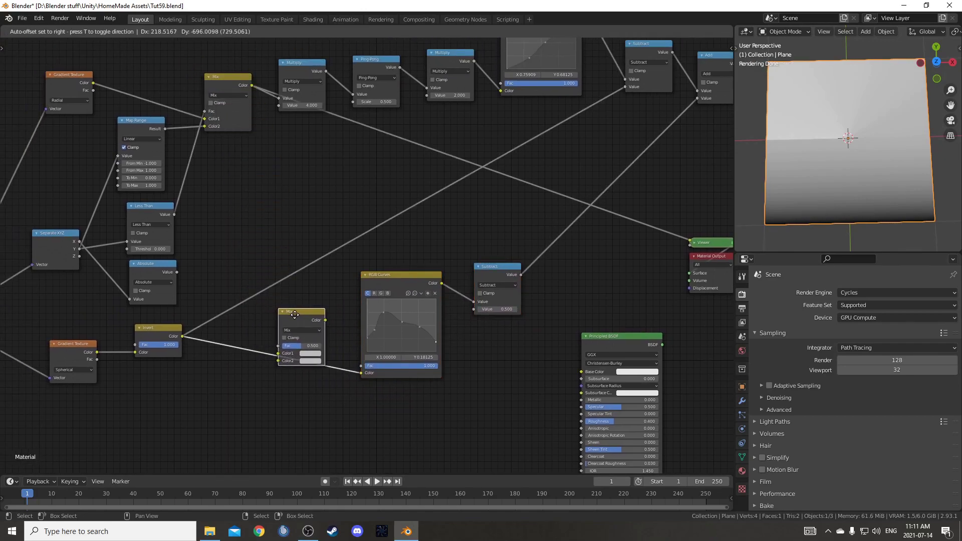
pyautogui.click(288, 325)
pyautogui.moveTo(289, 326); pyautogui.dragTo(286, 310)
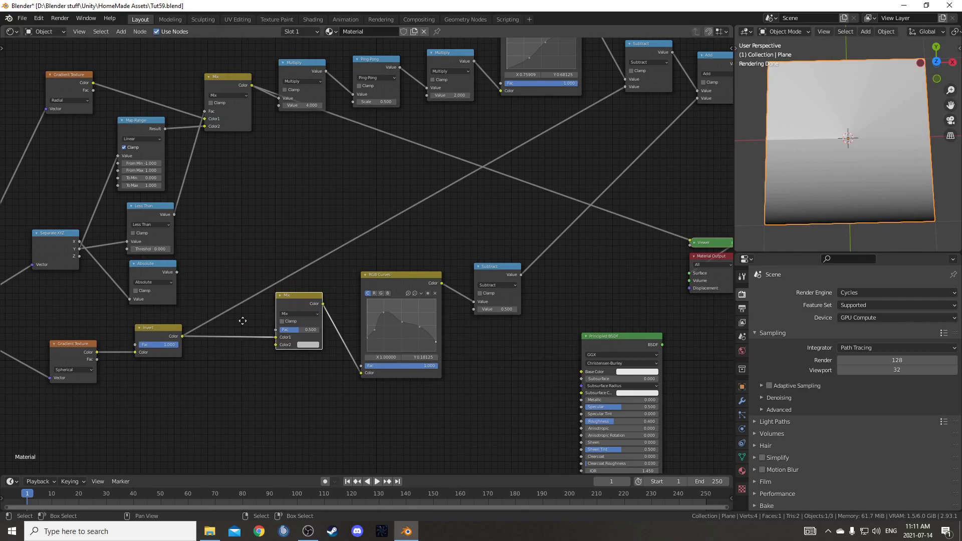
# Connect the Absolute output to the new Mix node's Color2 and the Less Than output to its Fac
pyautogui.moveTo(237, 328); pyautogui.dragTo(284, 254, button='middle')
pyautogui.click(200, 194)
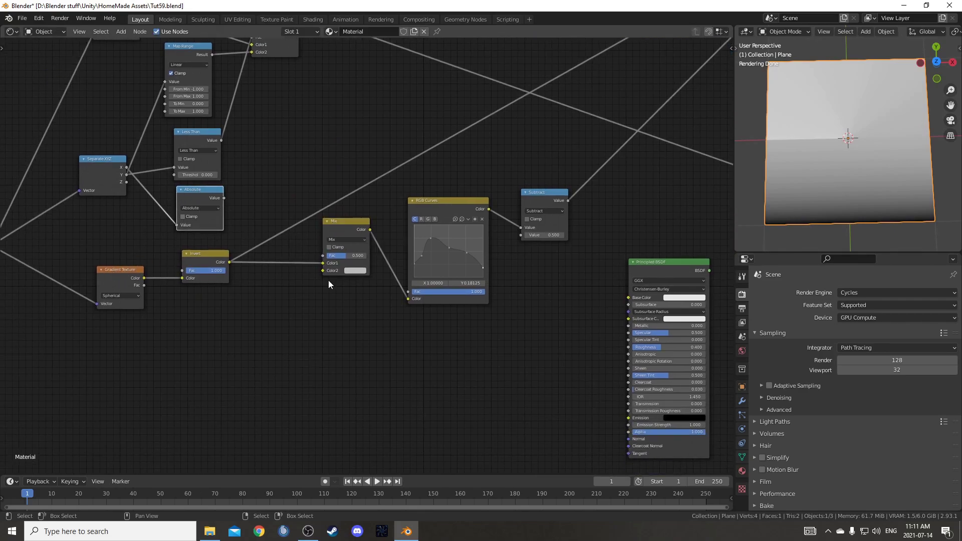
pyautogui.moveTo(329, 285); pyautogui.dragTo(352, 258, button='middle')
pyautogui.moveTo(247, 172); pyautogui.dragTo(346, 245)
pyautogui.moveTo(215, 160); pyautogui.dragTo(216, 169)
pyautogui.moveTo(245, 116); pyautogui.dragTo(346, 228)
# Preview the final Add node's output on the plane to check the petal pattern
pyautogui.scroll(-3, 425, 213)
pyautogui.scroll(-4, 425, 214)
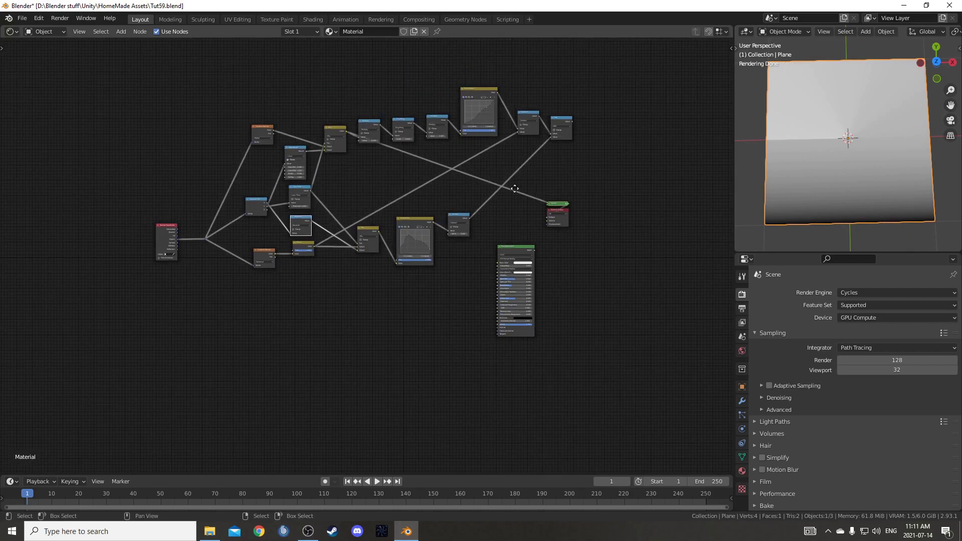
pyautogui.moveTo(519, 185); pyautogui.dragTo(371, 221, button='middle')
pyautogui.scroll(5, 372, 224)
pyautogui.keyDown('ctrl'); pyautogui.keyDown('shift'); pyautogui.click(435, 103); pyautogui.keyUp('shift'); pyautogui.keyUp('ctrl')
pyautogui.moveTo(859, 222)
pyautogui.mouseDown(button='middle')
pyautogui.moveTo(842, 157)
pyautogui.moveTo(859, 188)
pyautogui.moveTo(847, 187)
pyautogui.moveTo(854, 201)
pyautogui.mouseUp(button='middle')
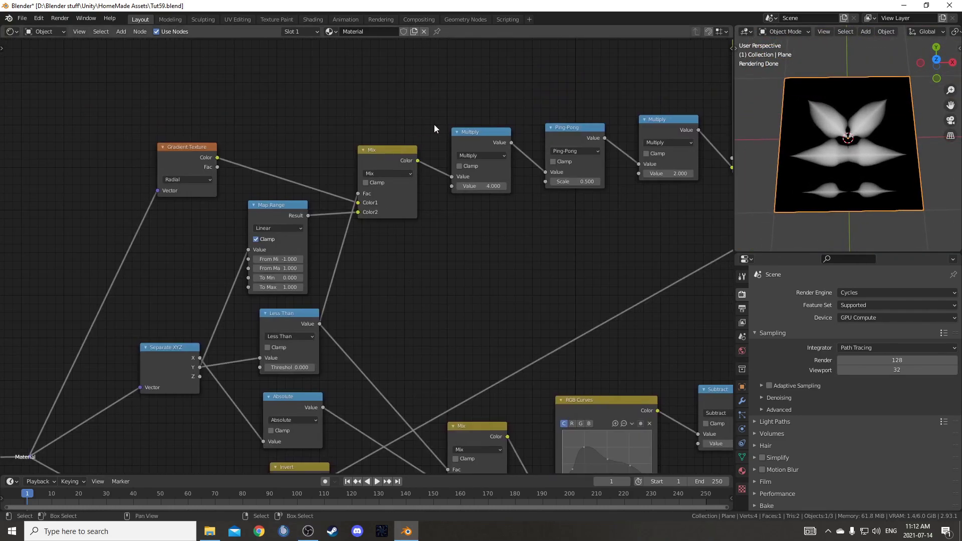
# Duplicate the Multiply node onto the link between the radial Gradient Texture and Mix, and space out the Map Range and Gradient Texture nodes
pyautogui.moveTo(471, 135); pyautogui.dragTo(467, 130)
pyautogui.moveTo(468, 131); pyautogui.dragTo(481, 142, button='middle')
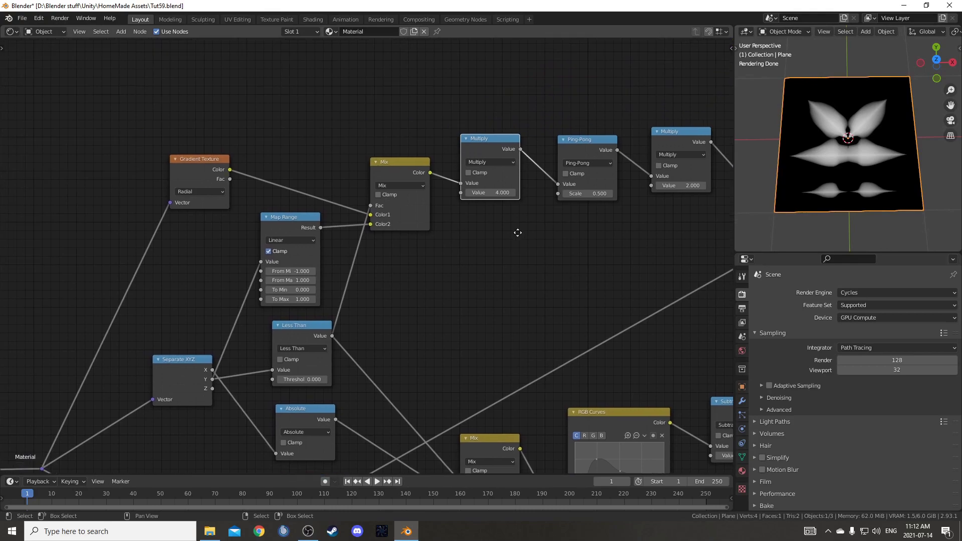
pyautogui.hotkey('shift', 'd')
pyautogui.click(374, 237)
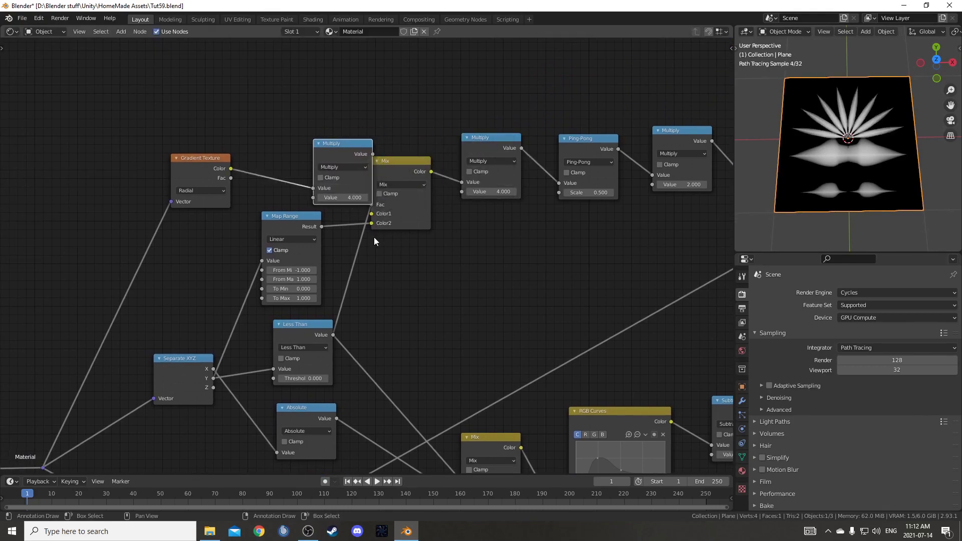
pyautogui.moveTo(295, 227); pyautogui.dragTo(258, 234)
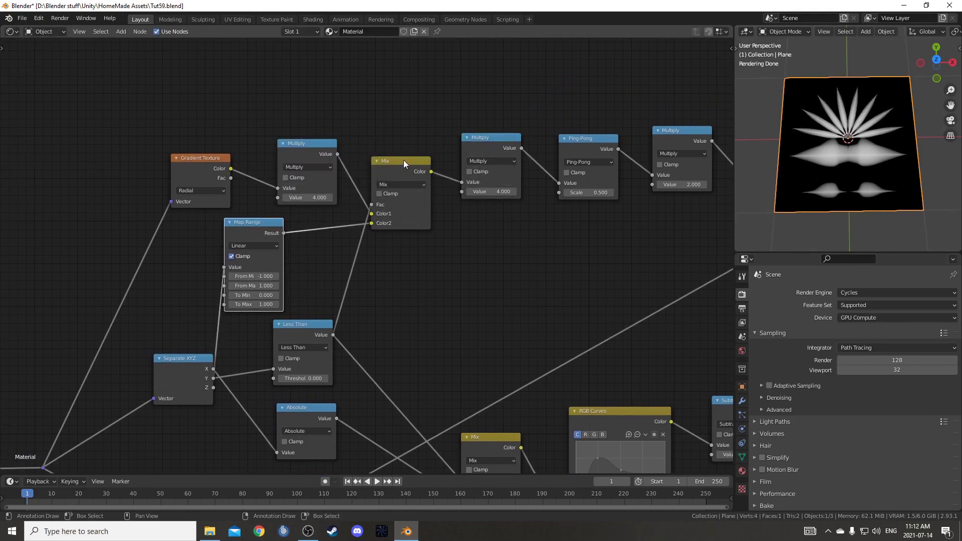
pyautogui.moveTo(274, 187); pyautogui.dragTo(307, 175, button='middle')
pyautogui.moveTo(233, 145); pyautogui.dragTo(245, 117)
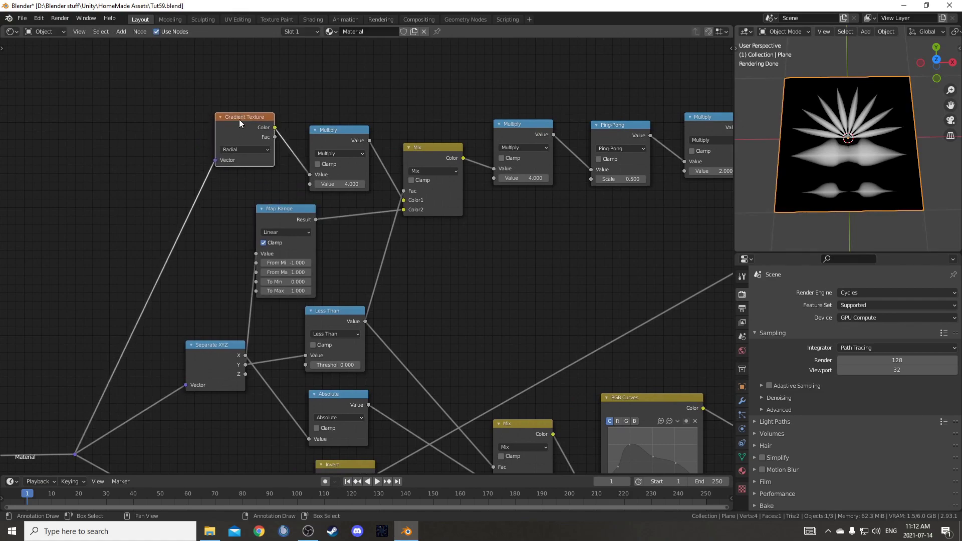
# Duplicate the radial gradient's Multiply node and insert the copy between the Map Range and Mix nodes
pyautogui.click(325, 135)
pyautogui.hotkey('shift', 'd')
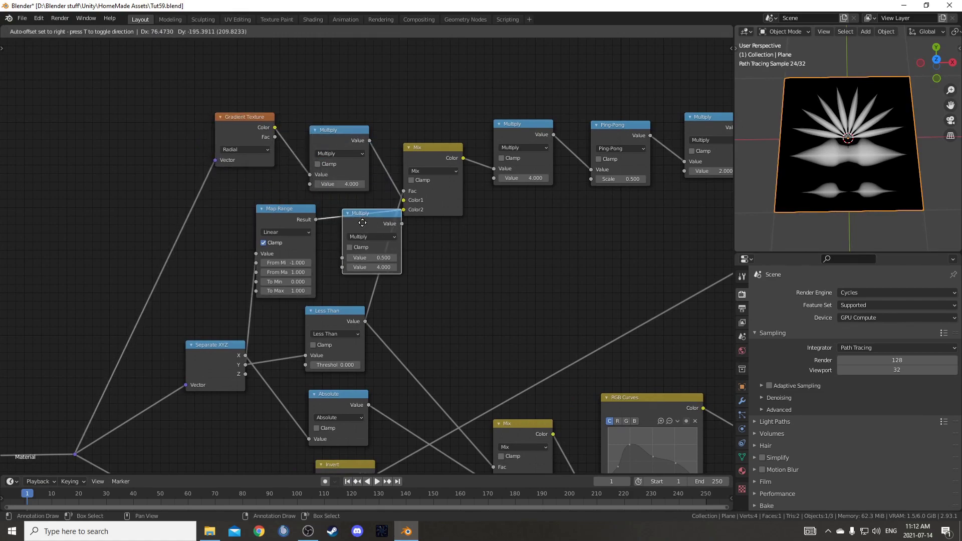
pyautogui.click(365, 216)
# Set the radial gradient's Multiply value to 2 and the Map Range's Multiply value to 3
pyautogui.moveTo(414, 196); pyautogui.dragTo(454, 173, button='middle')
pyautogui.click(382, 160)
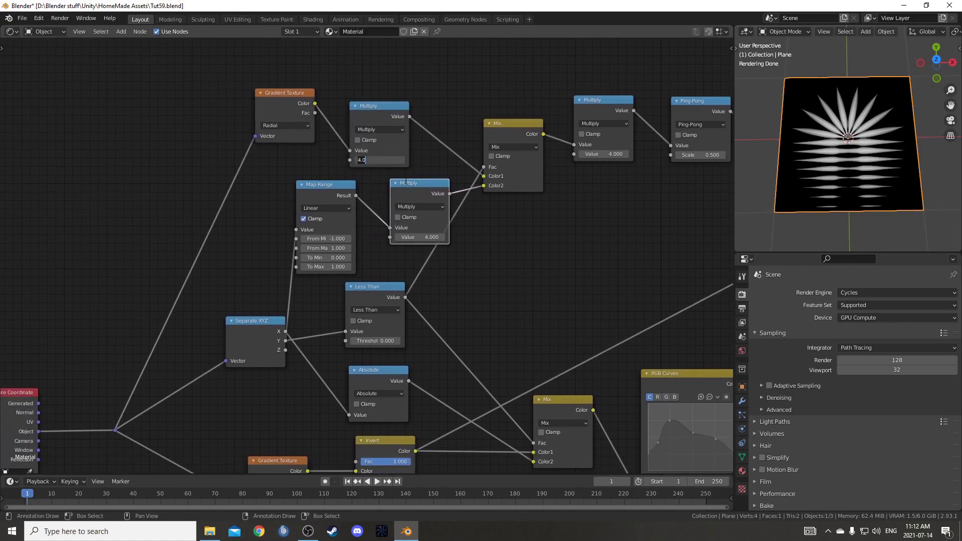
pyautogui.write('4.0')
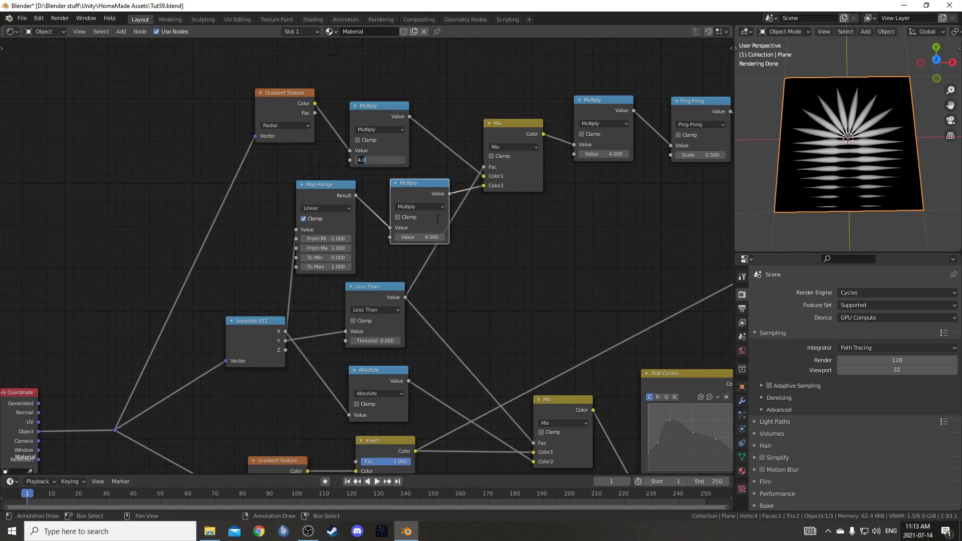
pyautogui.press('Return')
pyautogui.click(423, 238)
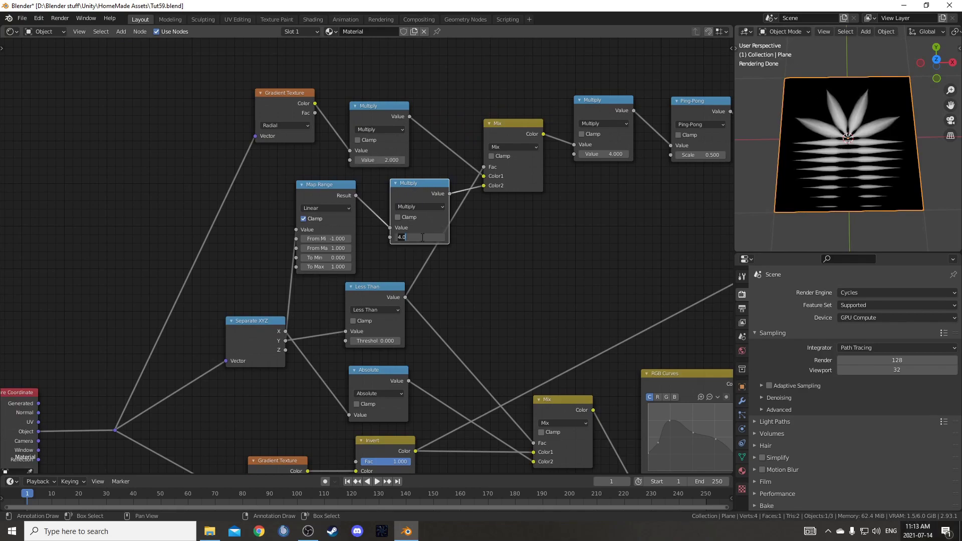
pyautogui.write('3')
pyautogui.press('Return')
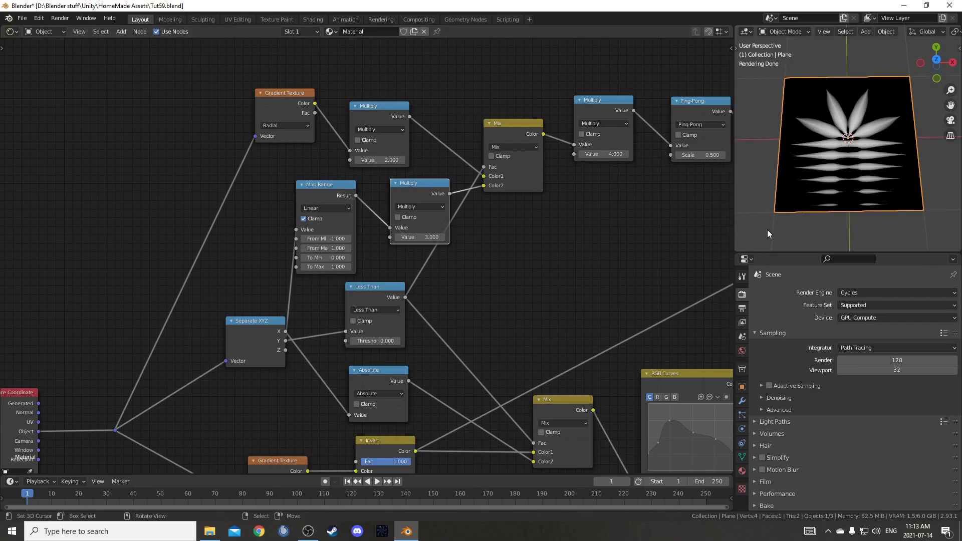
# Duplicate the Separate XYZ node with its Vector link and connect the copy's Y output to the Map Range Value
pyautogui.moveTo(346, 265); pyautogui.dragTo(311, 307, button='middle')
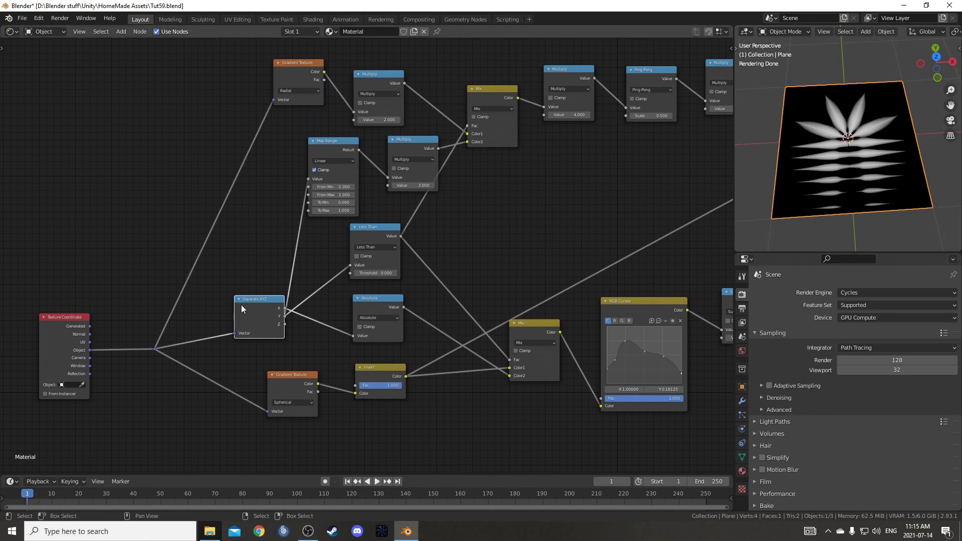
pyautogui.hotkey('shift', 'd')
pyautogui.click(284, 273)
pyautogui.scroll(3, 275, 212)
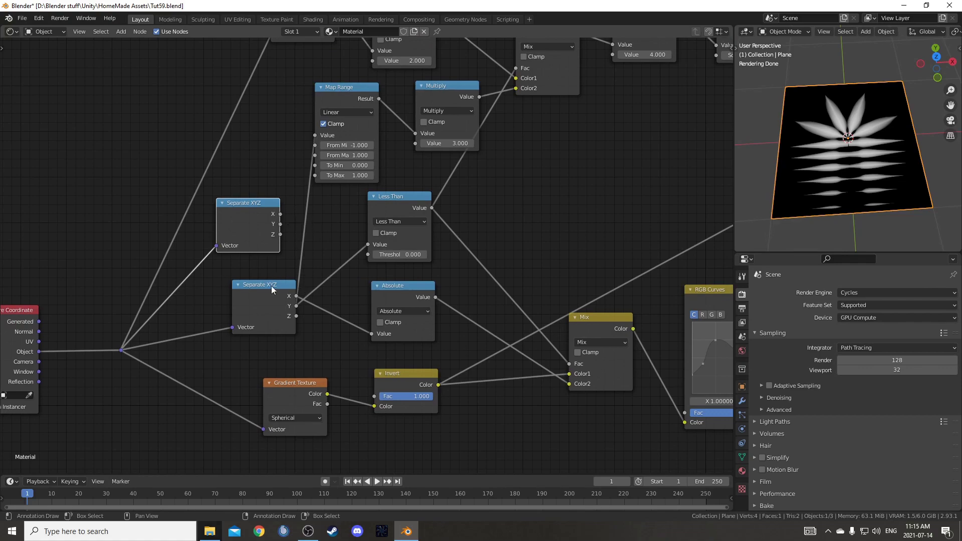
pyautogui.moveTo(270, 285); pyautogui.dragTo(232, 289)
pyautogui.moveTo(281, 223); pyautogui.dragTo(303, 178)
pyautogui.moveTo(317, 134); pyautogui.dragTo(317, 135)
# Line up the two Separate XYZ nodes one above the other beside the Less Than and Absolute nodes
pyautogui.moveTo(323, 208); pyautogui.dragTo(341, 164, button='middle')
pyautogui.moveTo(281, 159); pyautogui.dragTo(279, 153)
pyautogui.moveTo(283, 215); pyautogui.dragTo(350, 162, button='middle')
pyautogui.moveTo(312, 197); pyautogui.dragTo(363, 206)
pyautogui.moveTo(328, 109); pyautogui.dragTo(359, 126)
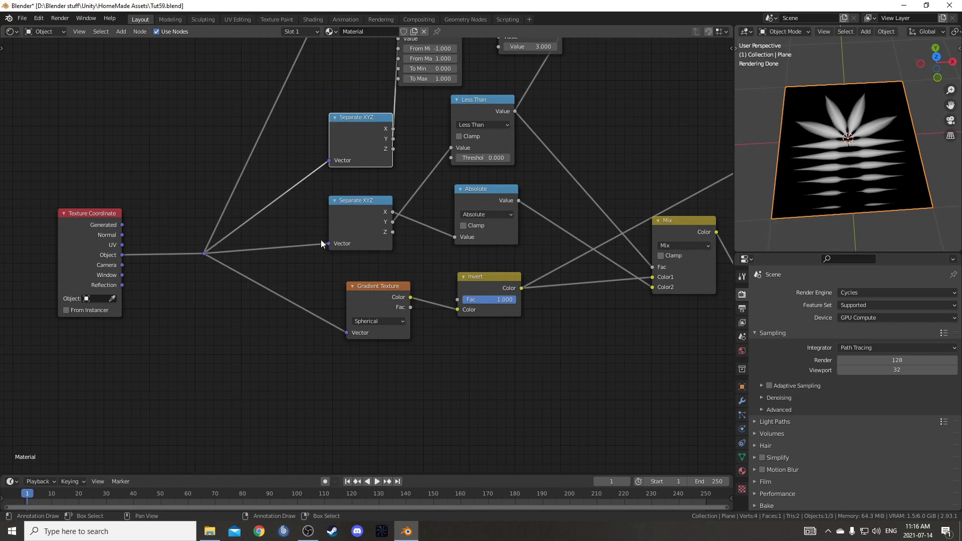
# Add a Vector Rotate node on the link into the upper Separate XYZ node
pyautogui.hotkey('shift', 'a')
pyautogui.write('vecto')
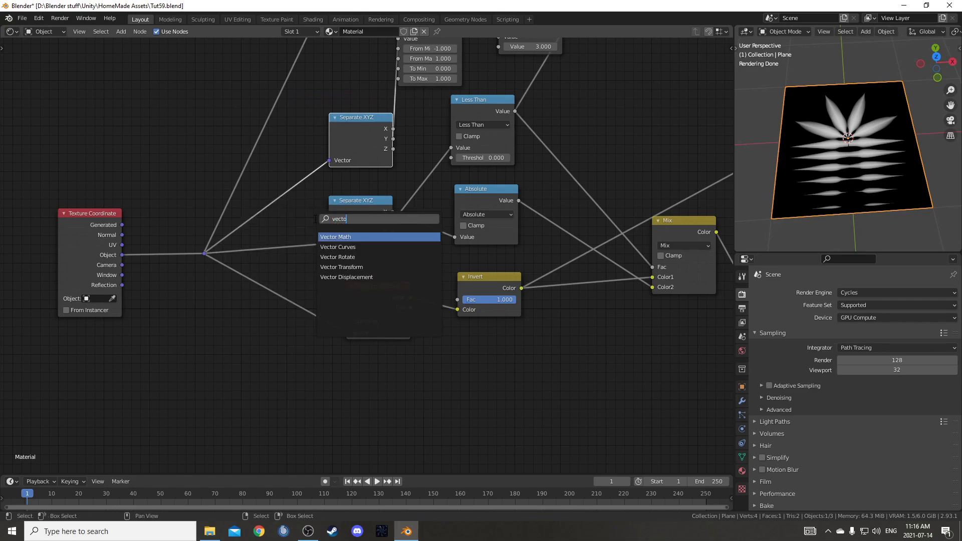
pyautogui.press('Down')
pyautogui.press('Down')
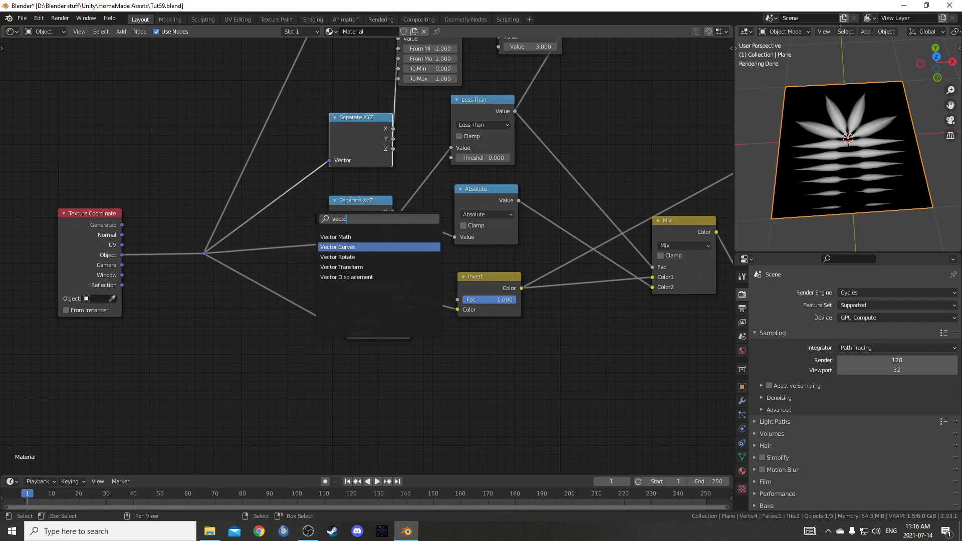
pyautogui.press('Return')
pyautogui.click(313, 185)
# Try a Vector Rotate Angle of about 16.7° and undo it
pyautogui.scroll(2, 313, 186)
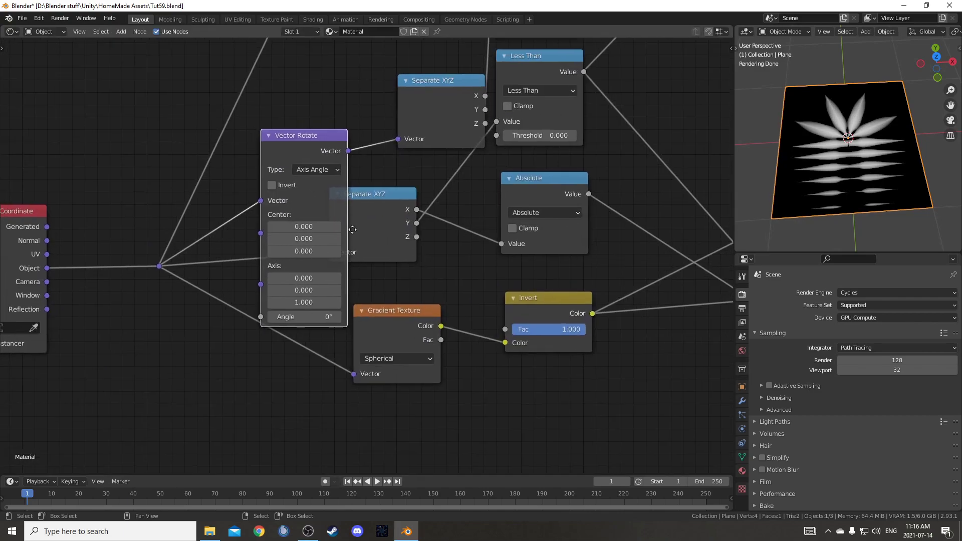
pyautogui.moveTo(309, 291); pyautogui.dragTo(321, 290)
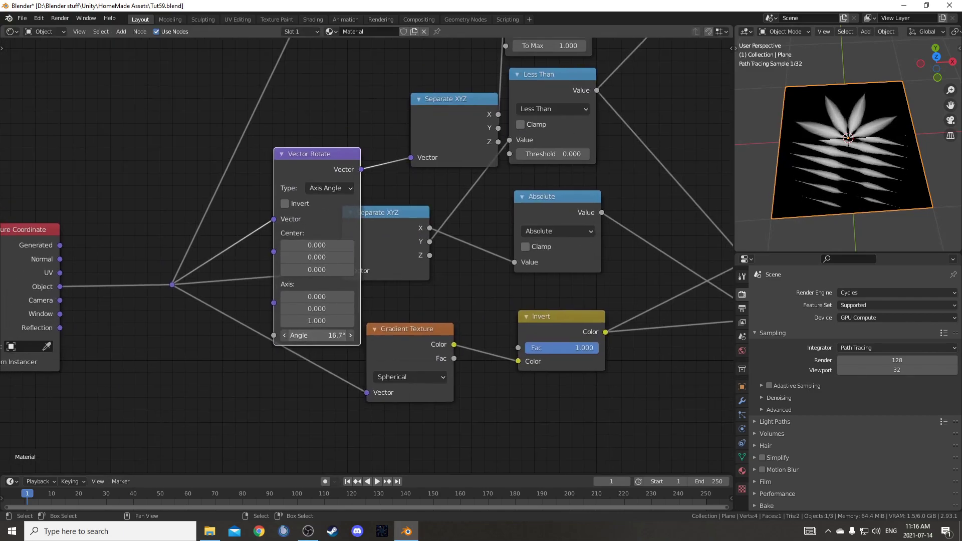
pyautogui.hotkey('ctrl', 'z')
# Insert a Vector Math node before the Vector Rotate node and set its operation to Absolute
pyautogui.moveTo(347, 247); pyautogui.dragTo(381, 186)
pyautogui.hotkey('shift', 'a')
pyautogui.click(298, 269)
pyautogui.write('math')
pyautogui.press('Down')
pyautogui.press('Return')
pyautogui.click(286, 237)
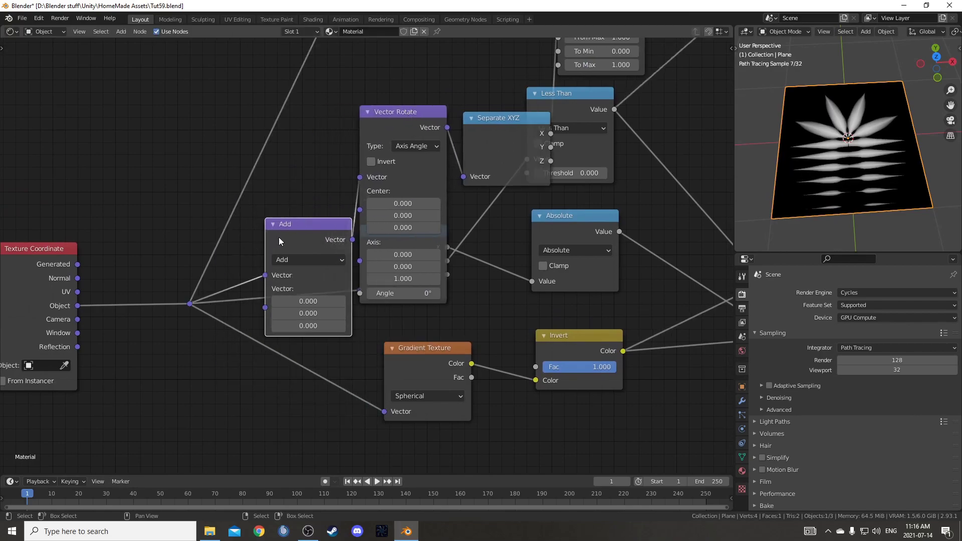
pyautogui.click(295, 263)
pyautogui.press('b')
# Move the Vector Rotate and upper Separate XYZ nodes up in line with the Map Range node
pyautogui.scroll(-2, 294, 263)
pyautogui.moveTo(384, 158); pyautogui.dragTo(377, 121)
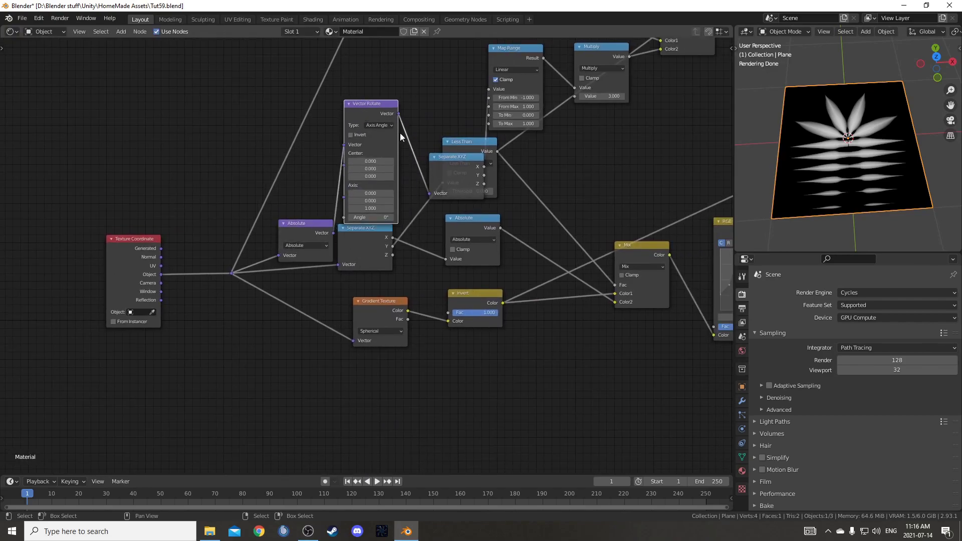
pyautogui.moveTo(455, 163); pyautogui.dragTo(431, 82)
pyautogui.moveTo(379, 107); pyautogui.dragTo(372, 93)
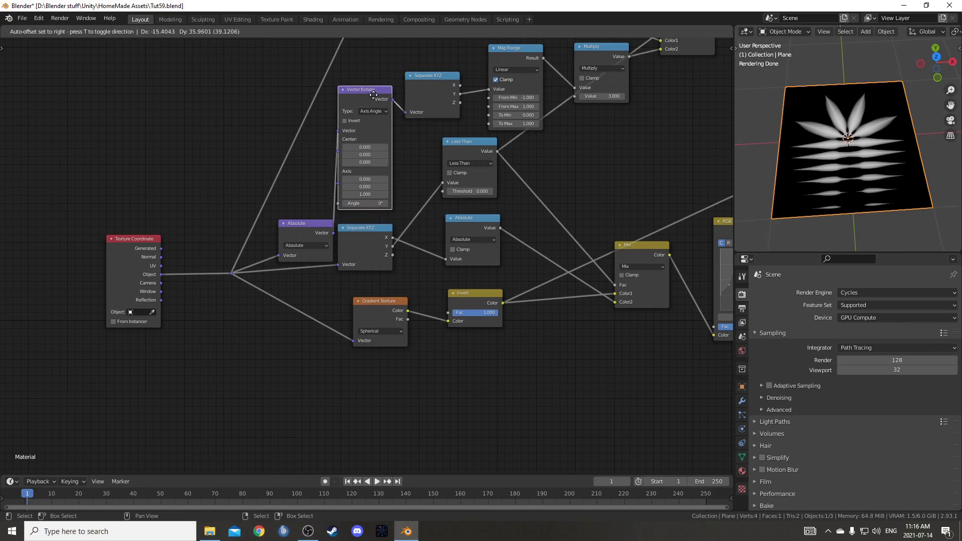
# Set the Vector Rotate node's Angle to 8°
pyautogui.moveTo(365, 203); pyautogui.dragTo(383, 203)
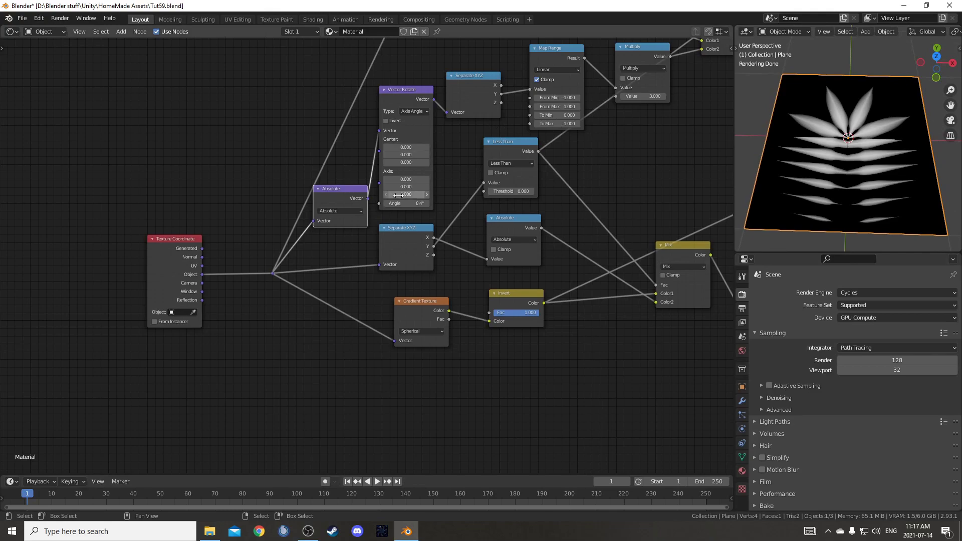
pyautogui.moveTo(609, 160); pyautogui.dragTo(551, 125, button='middle')
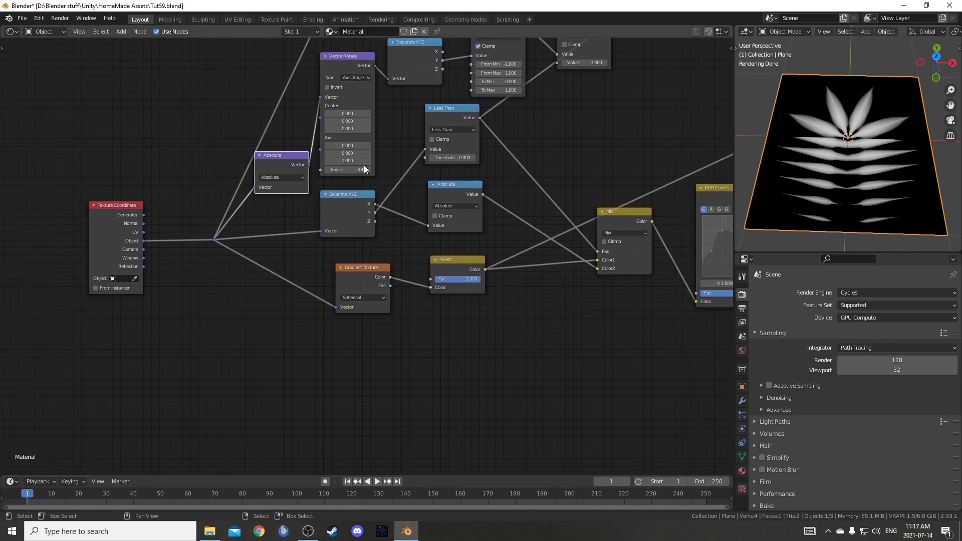
pyautogui.moveTo(352, 170)
pyautogui.mouseDown()
pyautogui.moveTo(342, 169)
pyautogui.moveTo(352, 169)
pyautogui.mouseUp()
pyautogui.press('Return')
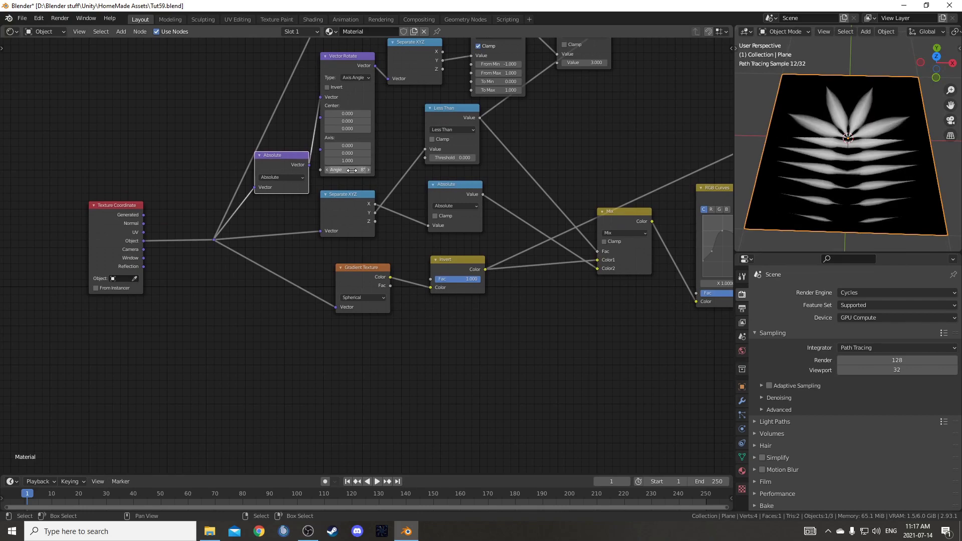
# Select the reroute point on the Texture Coordinate's Object link and reposition it
pyautogui.moveTo(395, 232); pyautogui.dragTo(442, 277, button='middle')
pyautogui.scroll(-2, 372, 259)
pyautogui.moveTo(271, 261); pyautogui.dragTo(287, 306)
pyautogui.press('g')
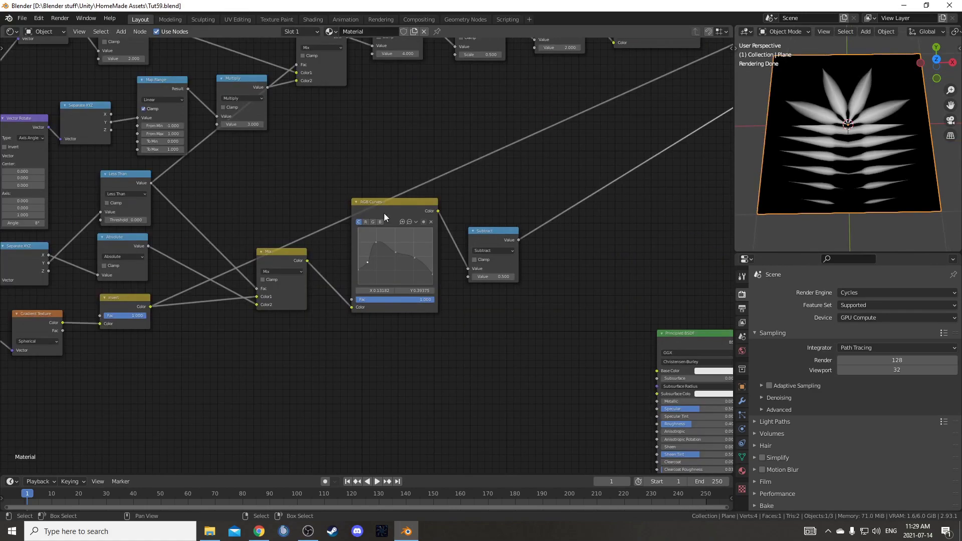
# Duplicate the RGB Curves node with its incoming Mix link kept, and place the copy below the original
pyautogui.moveTo(384, 216); pyautogui.dragTo(383, 162)
pyautogui.hotkey('shift', 'd')
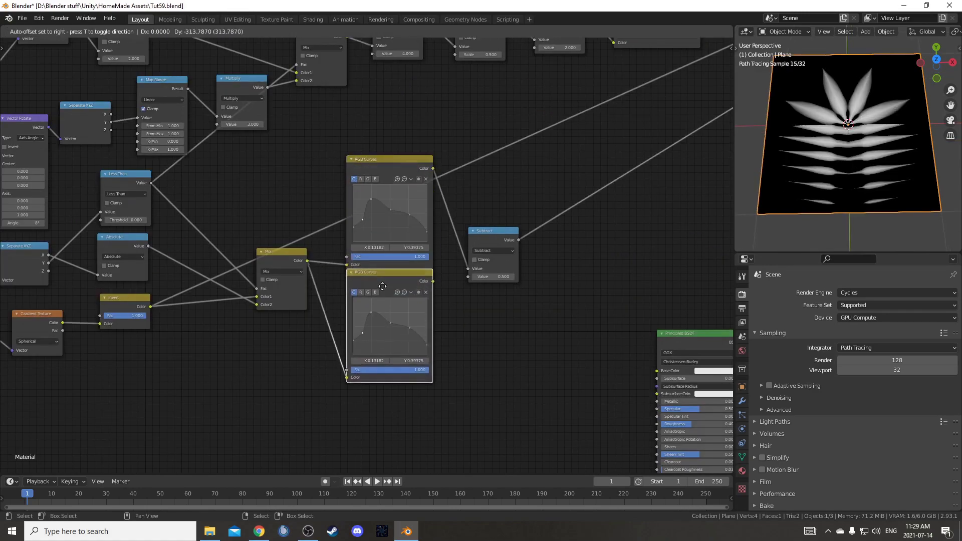
pyautogui.moveTo(341, 271); pyautogui.dragTo(344, 236, button='middle')
pyautogui.moveTo(287, 218); pyautogui.dragTo(272, 223)
pyautogui.moveTo(390, 263); pyautogui.dragTo(386, 255)
# Insert a duplicate Mix node before the lower Subtract node, with the upper RGB Curves in Color1 and the lower one in Color2
pyautogui.moveTo(506, 201); pyautogui.dragTo(545, 191)
pyautogui.click(281, 224)
pyautogui.hotkey('shift', 'd')
pyautogui.click(491, 178)
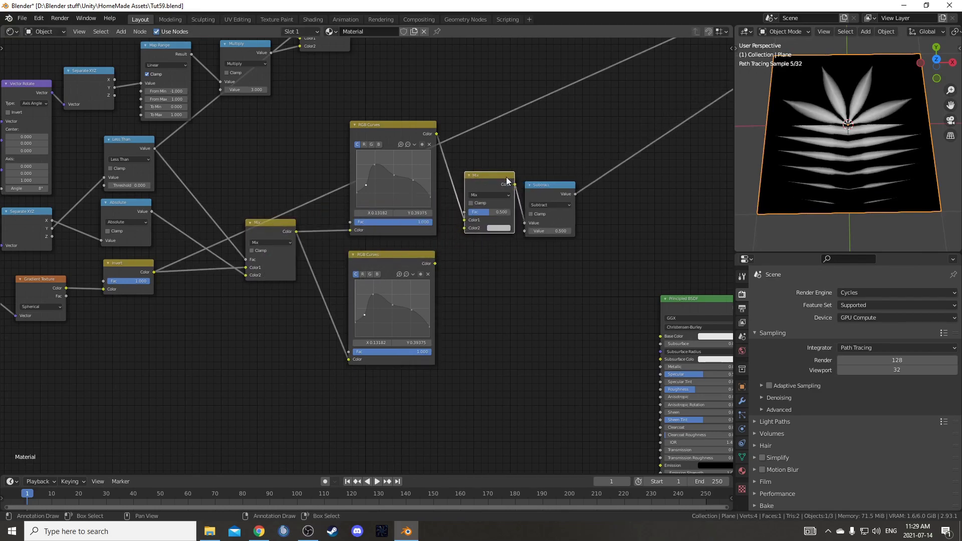
pyautogui.click(486, 196)
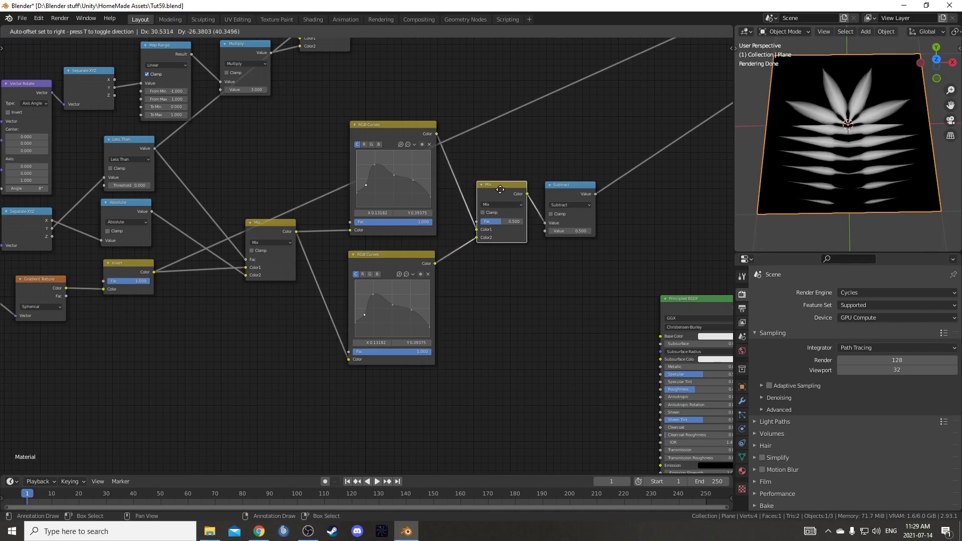
# Connect the Less Than node's Value output to the new Mix node's Fac input
pyautogui.scroll(-2, 485, 258)
pyautogui.moveTo(210, 179); pyautogui.dragTo(465, 238)
pyautogui.scroll(2, 505, 210)
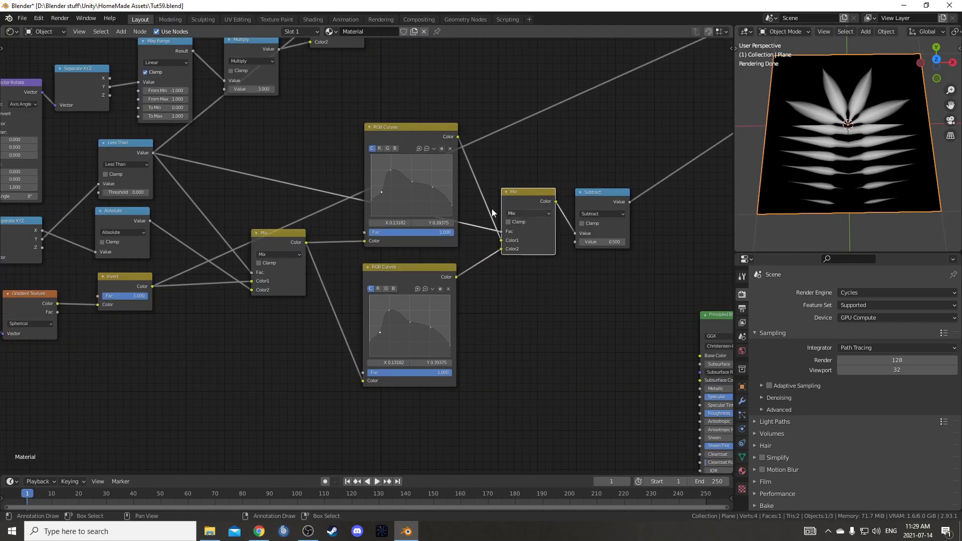
# Try reshaping the start of the lower RGB Curves node's curve with its first point at Y 0.525, and undo the changes
pyautogui.scroll(1, 392, 265)
pyautogui.moveTo(371, 362); pyautogui.dragTo(366, 341)
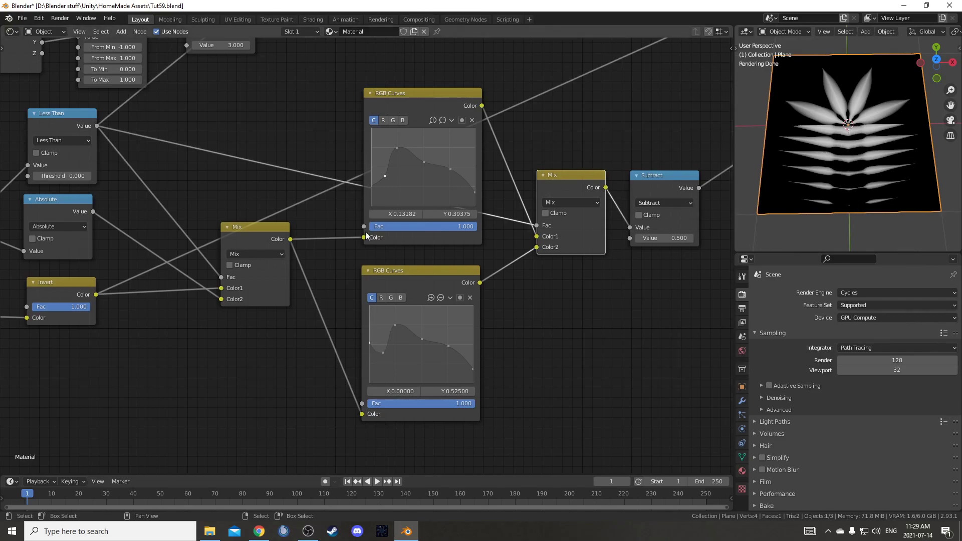
pyautogui.scroll(-6, 367, 259)
pyautogui.moveTo(271, 295); pyautogui.dragTo(363, 288, button='middle')
pyautogui.moveTo(188, 285); pyautogui.dragTo(178, 280)
pyautogui.click(197, 235)
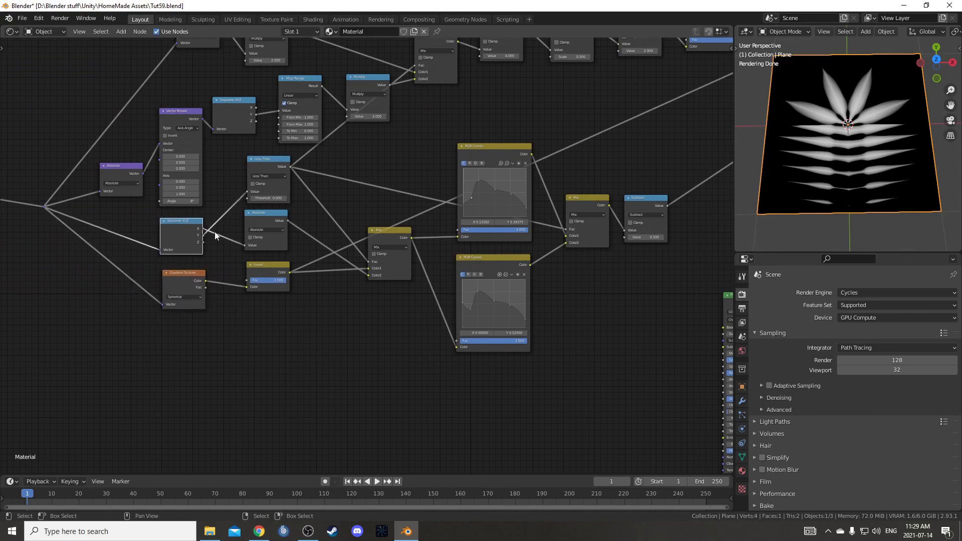
pyautogui.moveTo(270, 231); pyautogui.dragTo(254, 235, button='middle')
pyautogui.moveTo(345, 299); pyautogui.dragTo(294, 321, button='middle')
pyautogui.hotkey('ctrl', 'z')
pyautogui.hotkey('ctrl', 'z')
pyautogui.hotkey('ctrl', 'z')
pyautogui.hotkey('ctrl', 'z')
pyautogui.hotkey('ctrl', 'z')
# Shift the Subtract node fed by the new Mix node slightly away from it and set its Value to 1.000
pyautogui.scroll(3, 425, 351)
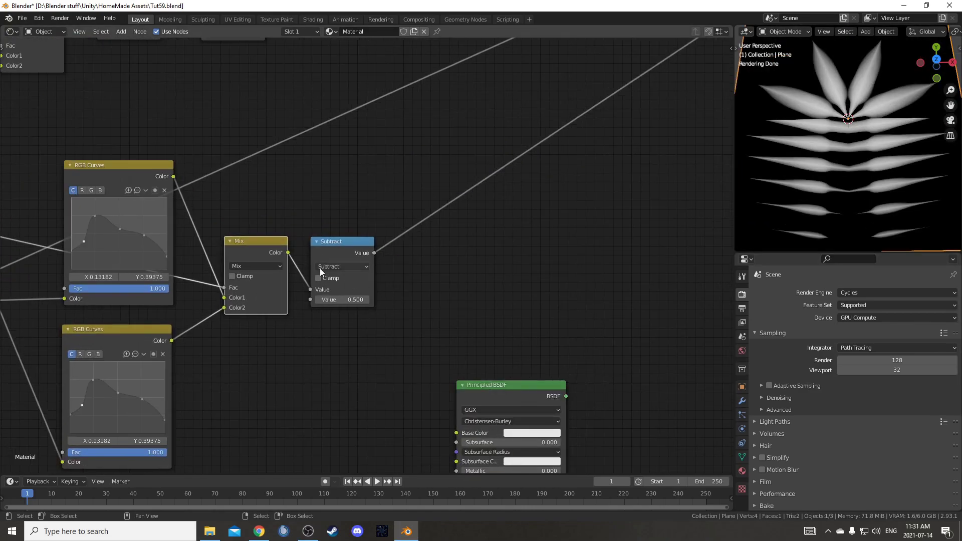
pyautogui.click(345, 288)
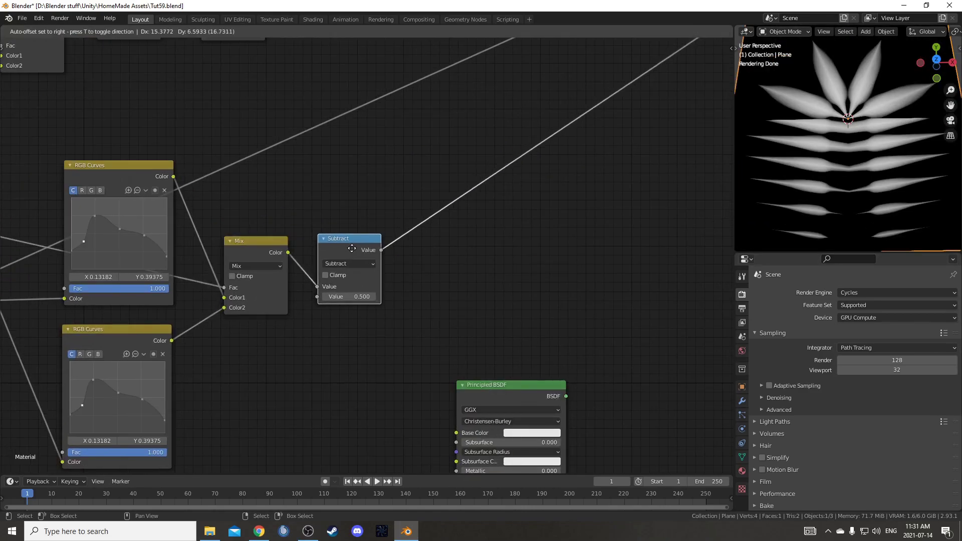
pyautogui.click(375, 299)
pyautogui.click(375, 299)
pyautogui.click(375, 298)
pyautogui.click(375, 299)
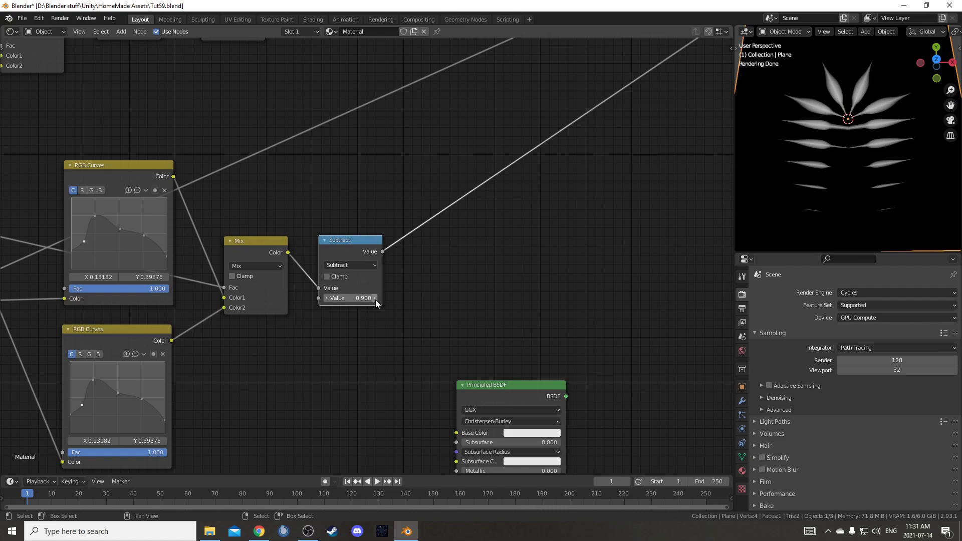
pyautogui.click(375, 298)
pyautogui.scroll(-3, 327, 339)
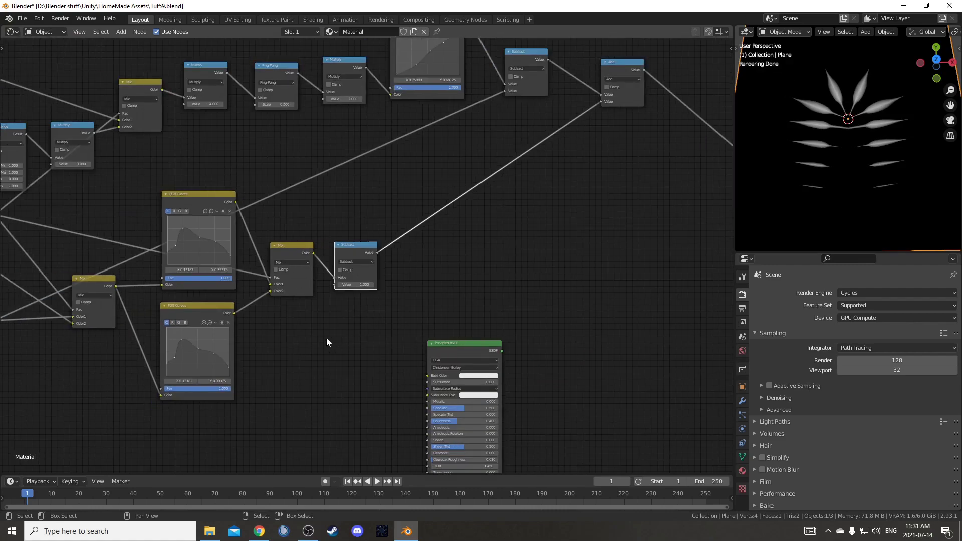
pyautogui.scroll(-3, 300, 370)
pyautogui.moveTo(273, 351); pyautogui.dragTo(310, 310, button='middle')
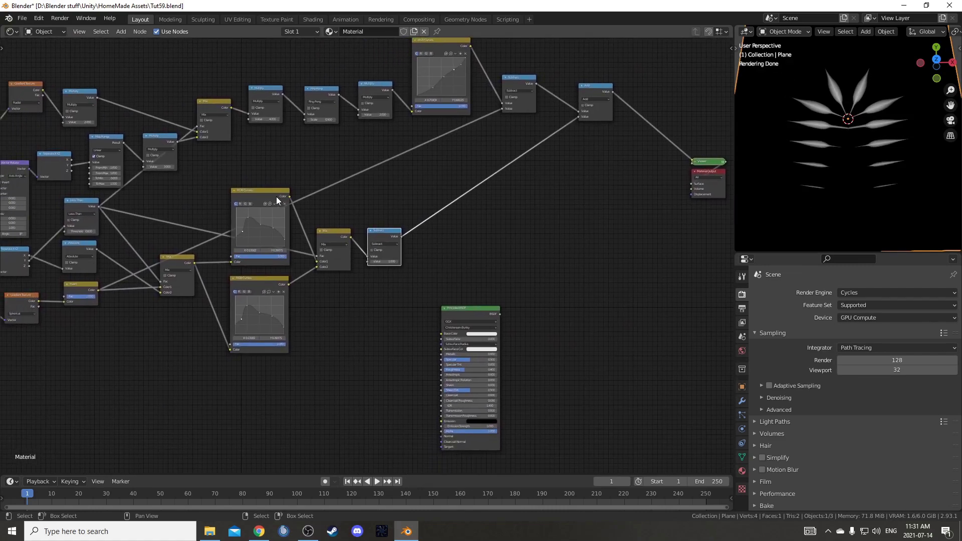
pyautogui.scroll(3, 320, 310)
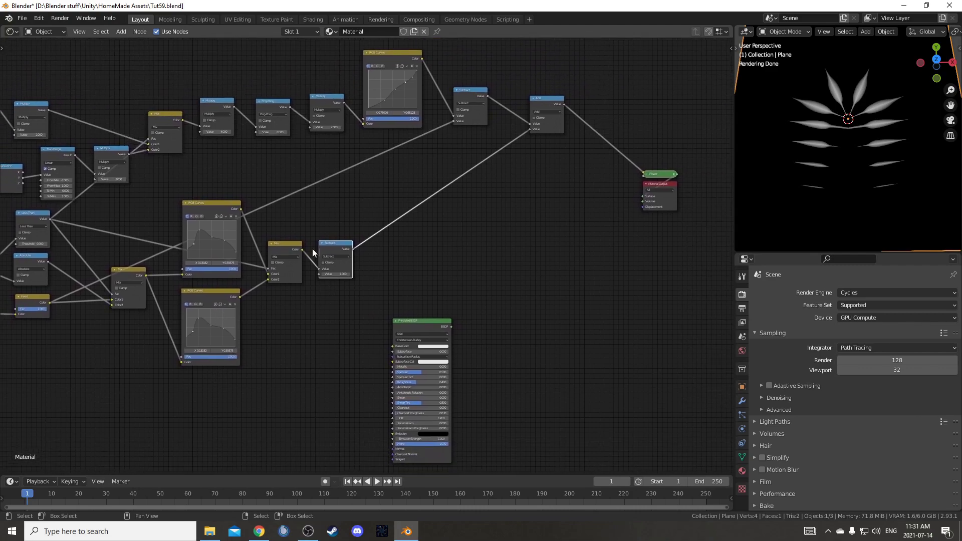
pyautogui.moveTo(322, 313); pyautogui.dragTo(405, 267, button='middle')
pyautogui.moveTo(264, 321); pyautogui.dragTo(247, 347, button='middle')
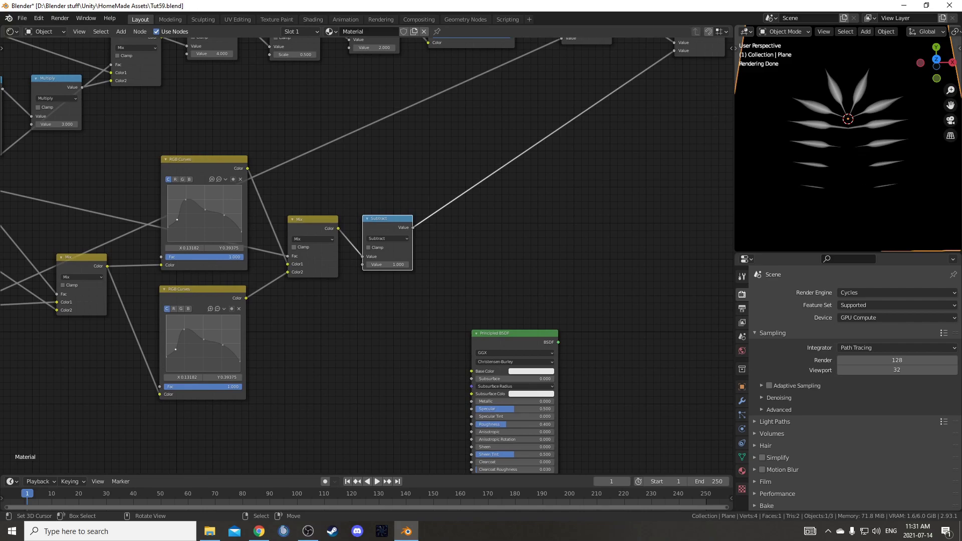
# Gather the radial Gradient Texture and Multiply pair and the spherical Gradient Texture and Invert pair above the rest of the node tree
pyautogui.moveTo(262, 150); pyautogui.dragTo(466, 230)
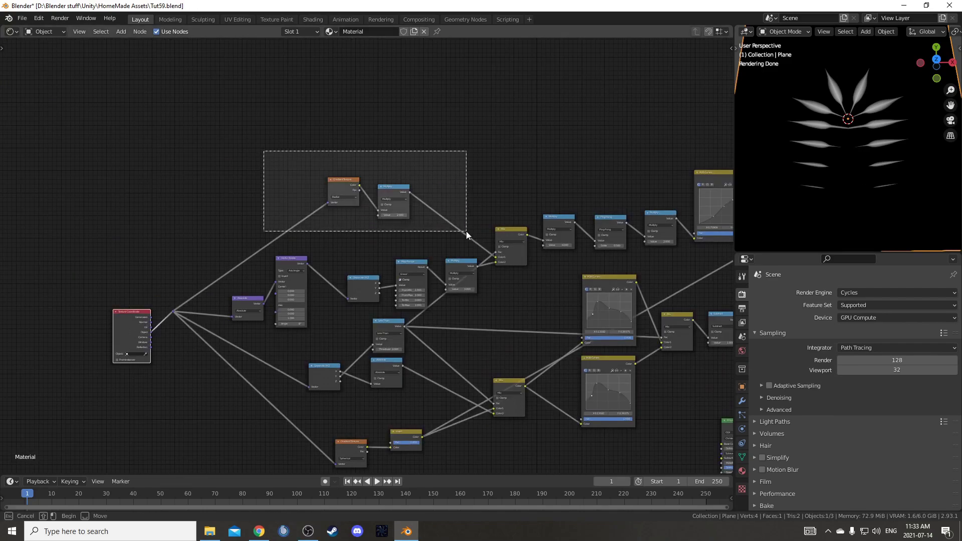
pyautogui.moveTo(393, 200); pyautogui.dragTo(382, 114)
pyautogui.moveTo(322, 404); pyautogui.dragTo(322, 286, button='middle')
pyautogui.moveTo(322, 285); pyautogui.dragTo(468, 374)
pyautogui.press('g')
pyautogui.click(423, 128)
pyautogui.moveTo(423, 128); pyautogui.dragTo(470, 303, button='middle')
pyautogui.press('g')
pyautogui.click(485, 224)
# Join the two Gradient Texture nodes with their Multiply and Invert nodes in a frame labelled "Radial"
pyautogui.moveTo(350, 129); pyautogui.dragTo(484, 228)
pyautogui.hotkey('ctrl', 'j')
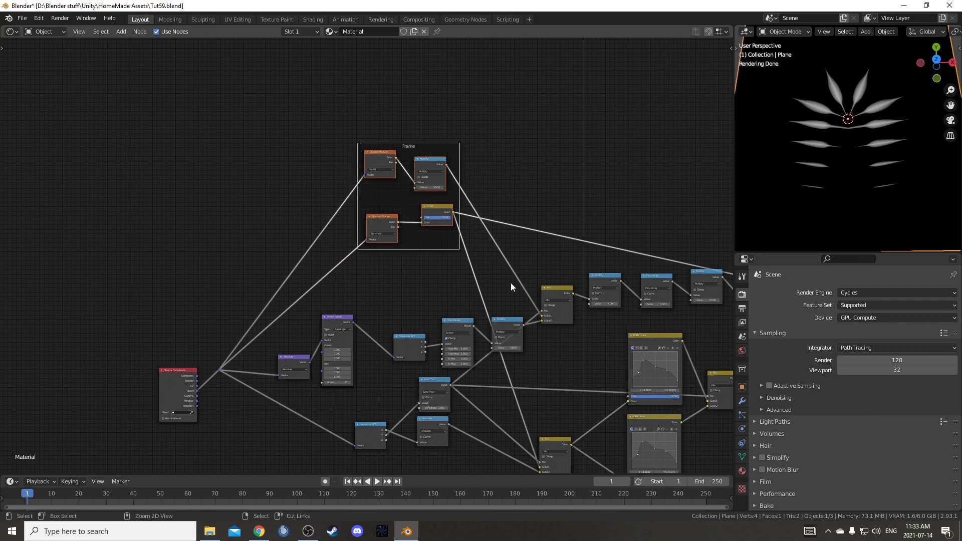
pyautogui.press('F2')
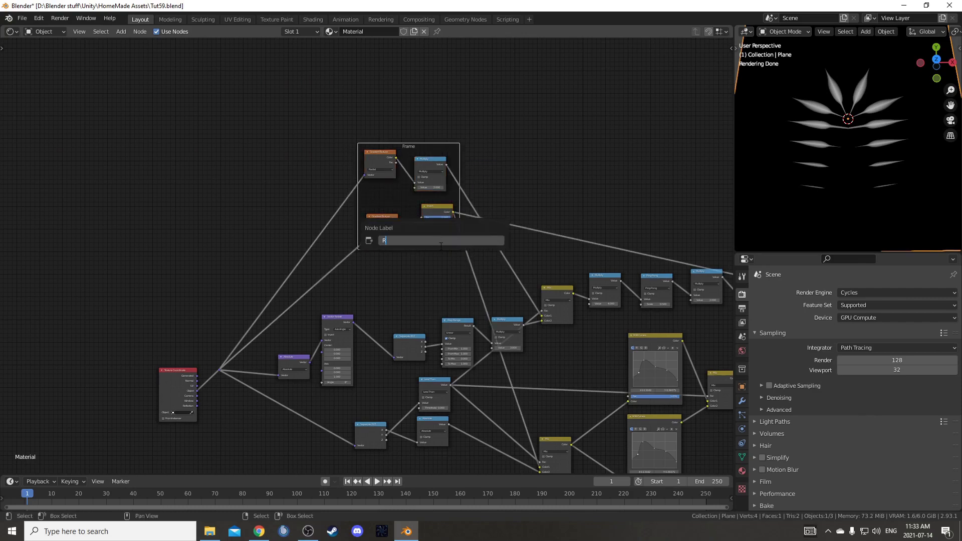
pyautogui.write('Radial')
pyautogui.press('Return')
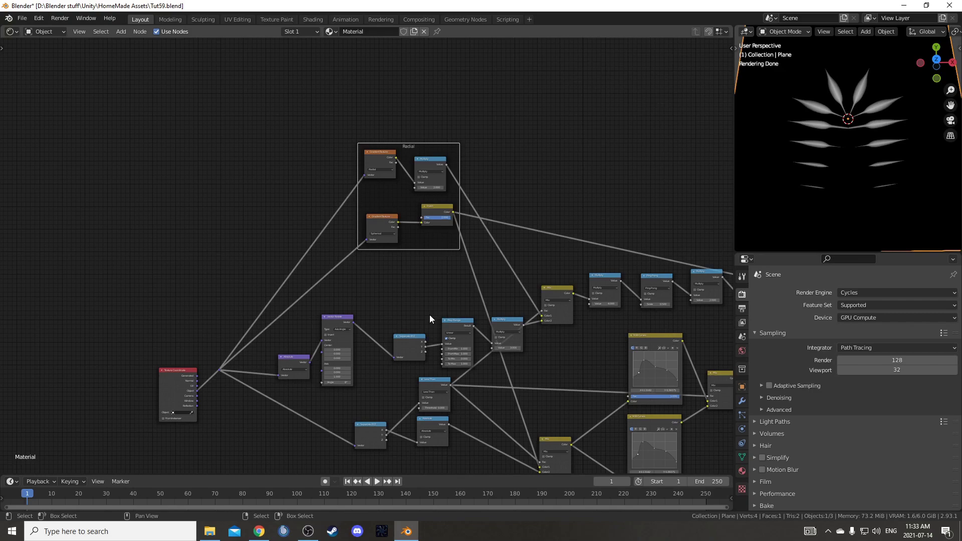
# Join both Separate XYZ nodes, Map Range, Multiply, Less Than and the math Absolute node in a frame labelled "Linea"
pyautogui.moveTo(431, 305); pyautogui.dragTo(392, 253, button='middle')
pyautogui.moveTo(353, 243); pyautogui.dragTo(480, 429)
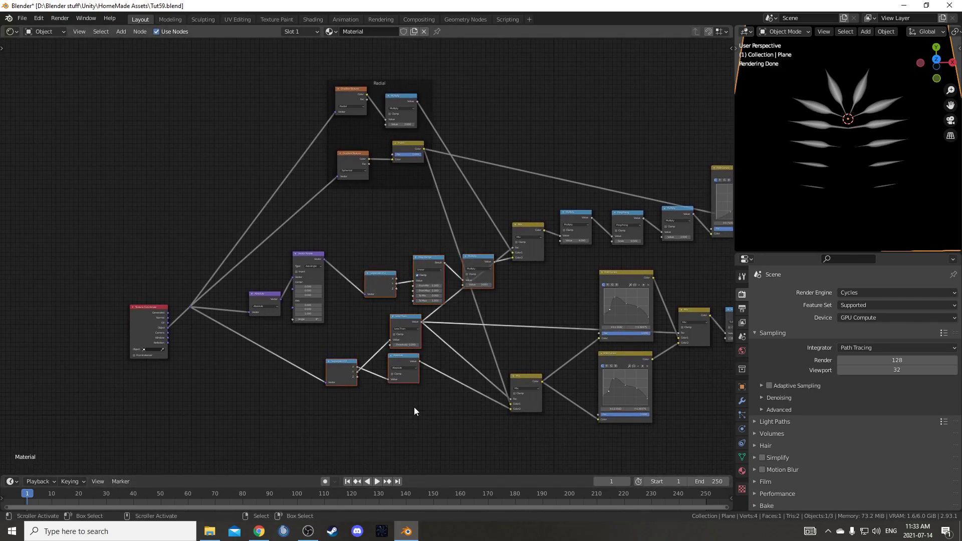
pyautogui.hotkey('ctrl', 'j')
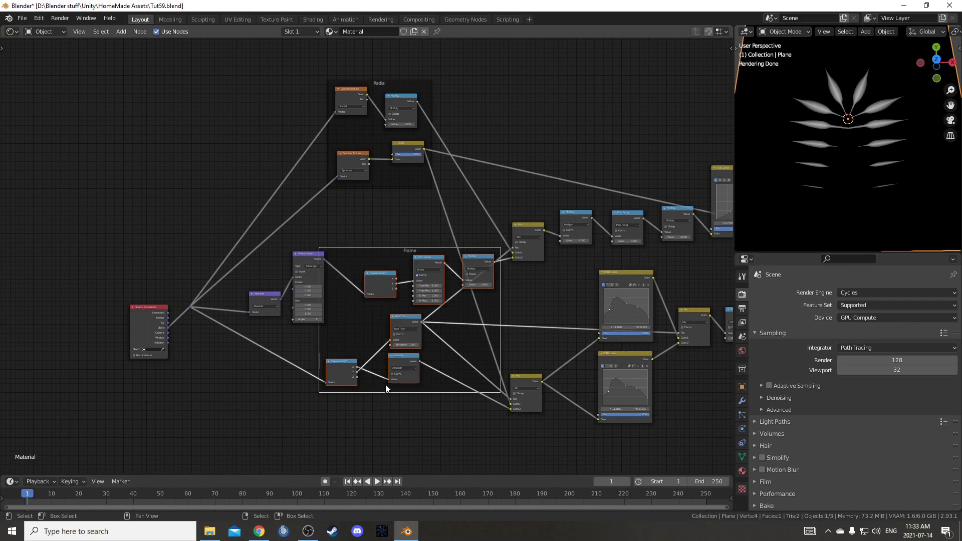
pyautogui.press('F2')
pyautogui.write('Lin')
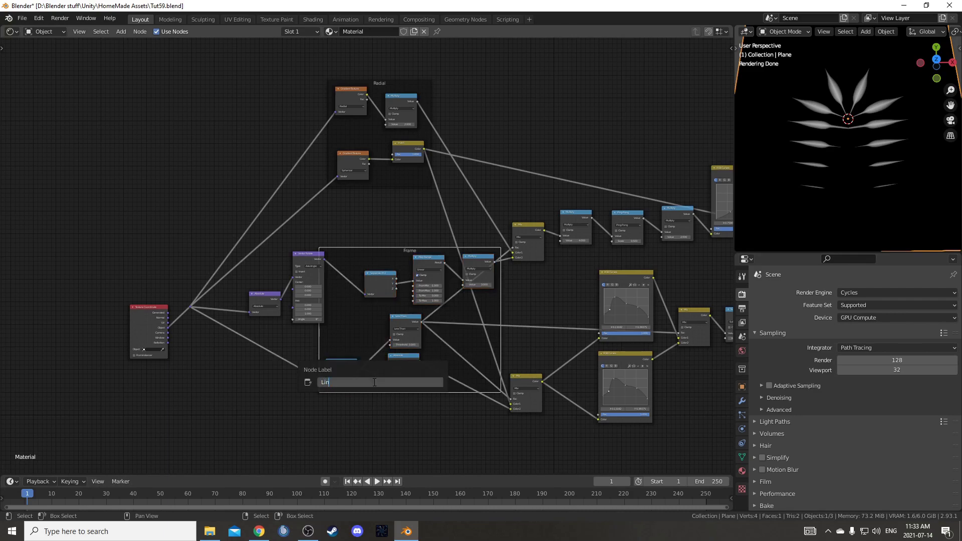
pyautogui.write('ea')
pyautogui.press('Return')
# Move the vector Absolute and Vector Rotate nodes clear of the Linea frame, and reposition the lower Mix node
pyautogui.moveTo(278, 257); pyautogui.dragTo(337, 336)
pyautogui.press('g')
pyautogui.click(293, 310)
pyautogui.scroll(3, 351, 323)
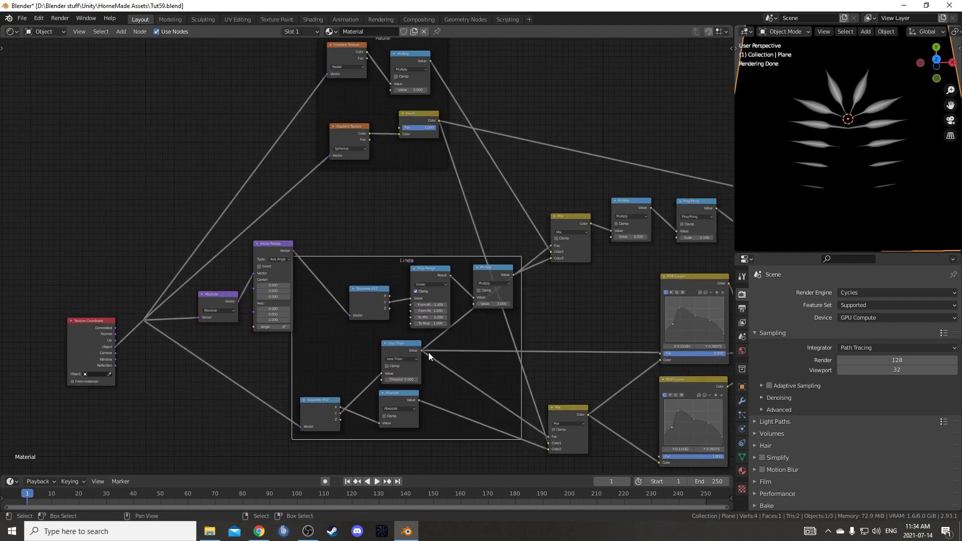
pyautogui.moveTo(533, 390); pyautogui.dragTo(472, 285, button='middle')
pyautogui.scroll(-3, 474, 286)
pyautogui.moveTo(475, 293); pyautogui.dragTo(485, 300)
pyautogui.scroll(2, 367, 276)
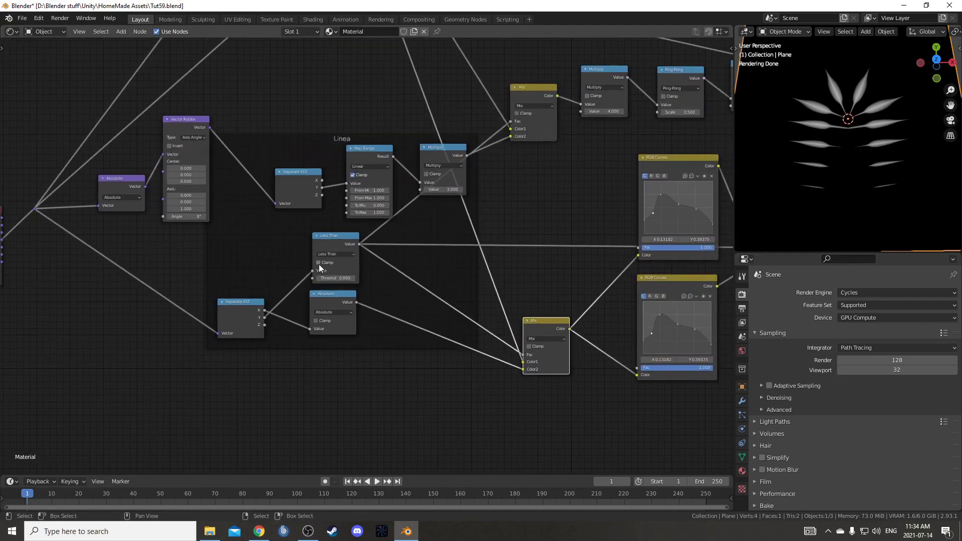
# Move the math Absolute node out of the Linea frame and enclose it below in its own frame labelled "Mask"
pyautogui.moveTo(342, 240); pyautogui.dragTo(369, 253)
pyautogui.moveTo(330, 299); pyautogui.dragTo(359, 336)
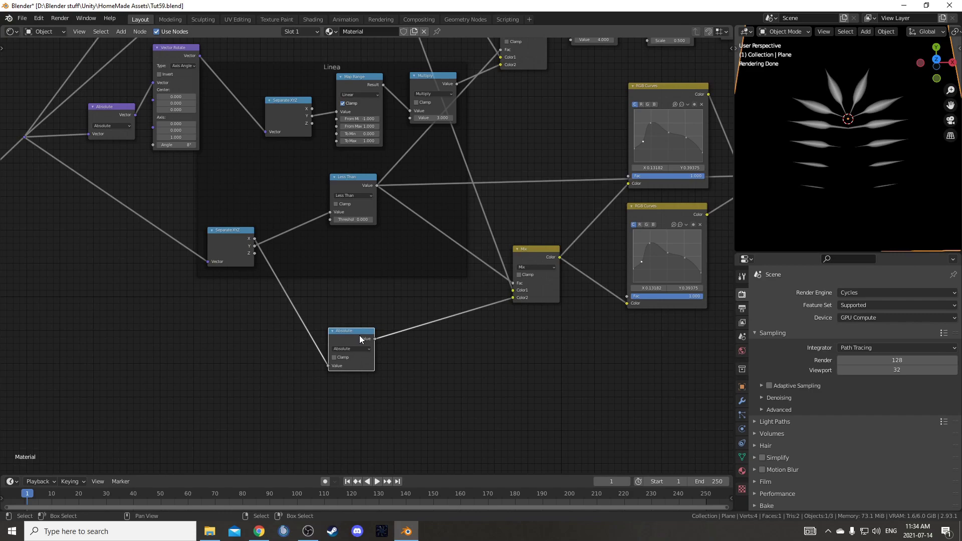
pyautogui.hotkey('ctrl', 'j')
pyautogui.press('F2')
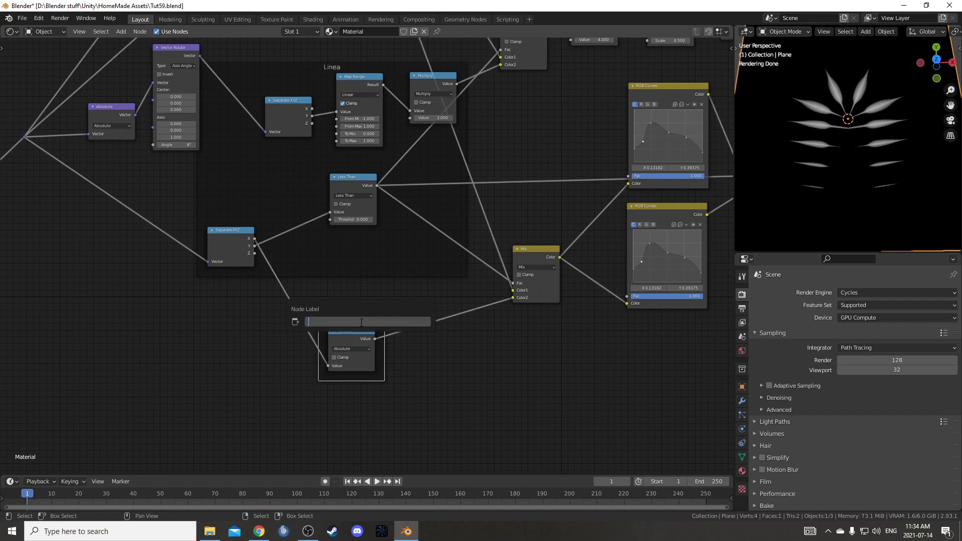
pyautogui.write('Mask')
pyautogui.press('Return')
# Select the nodes from the Multiply and Ping-Pong chain and both lower RGB Curves through to Add, and shift them up together
pyautogui.scroll(-3, 381, 302)
pyautogui.scroll(1, 444, 275)
pyautogui.scroll(-6, 329, 323)
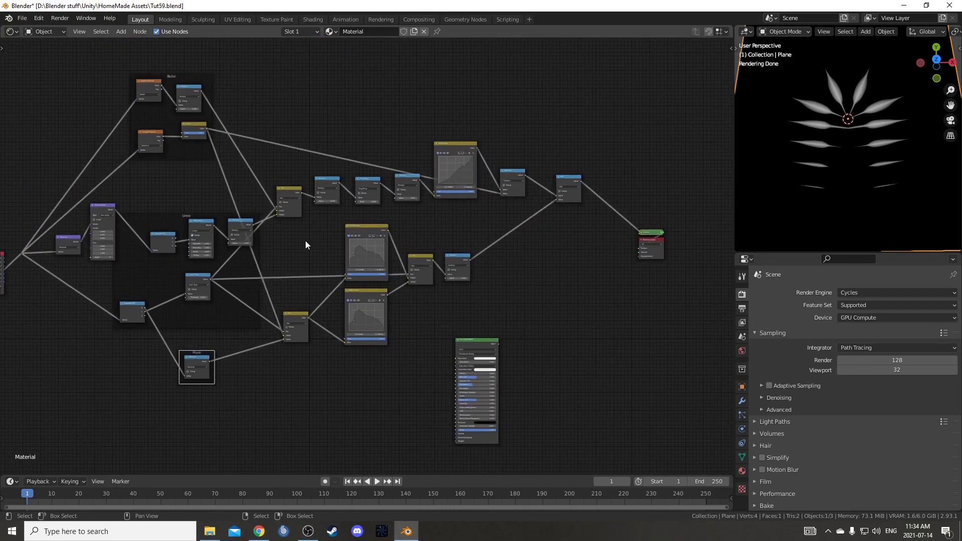
pyautogui.moveTo(442, 320); pyautogui.dragTo(485, 341)
pyautogui.moveTo(308, 151); pyautogui.dragTo(444, 225)
pyautogui.moveTo(344, 123); pyautogui.dragTo(507, 306)
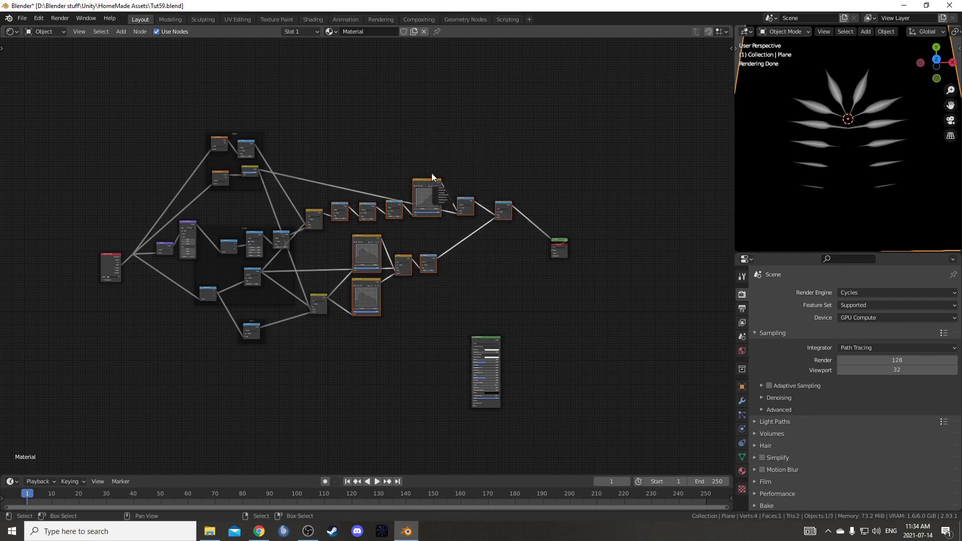
pyautogui.moveTo(428, 182); pyautogui.dragTo(442, 148)
# Join the selected curve and math nodes in a frame labelled "Leaf Shape"
pyautogui.hotkey('ctrl', 'j')
pyautogui.click(445, 268)
pyautogui.press('F2')
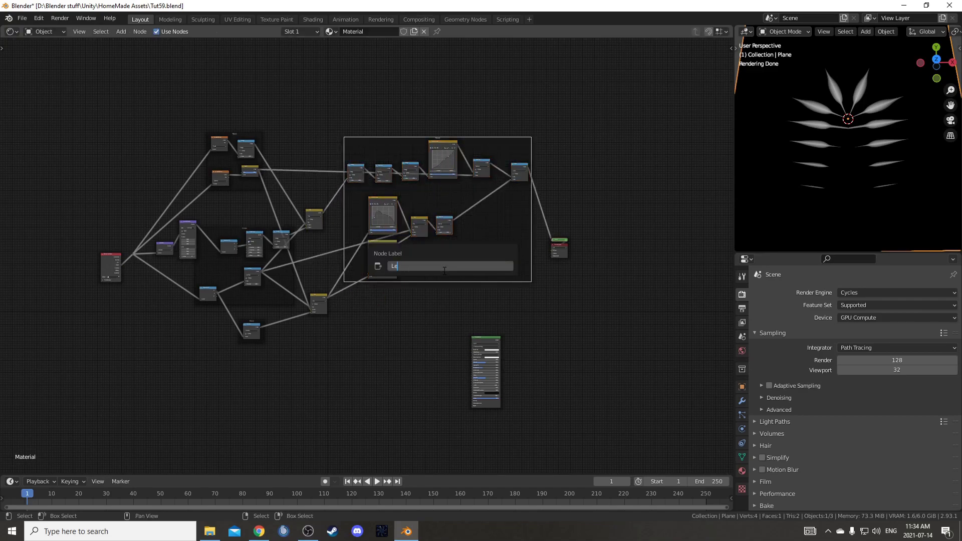
pyautogui.press('Return')
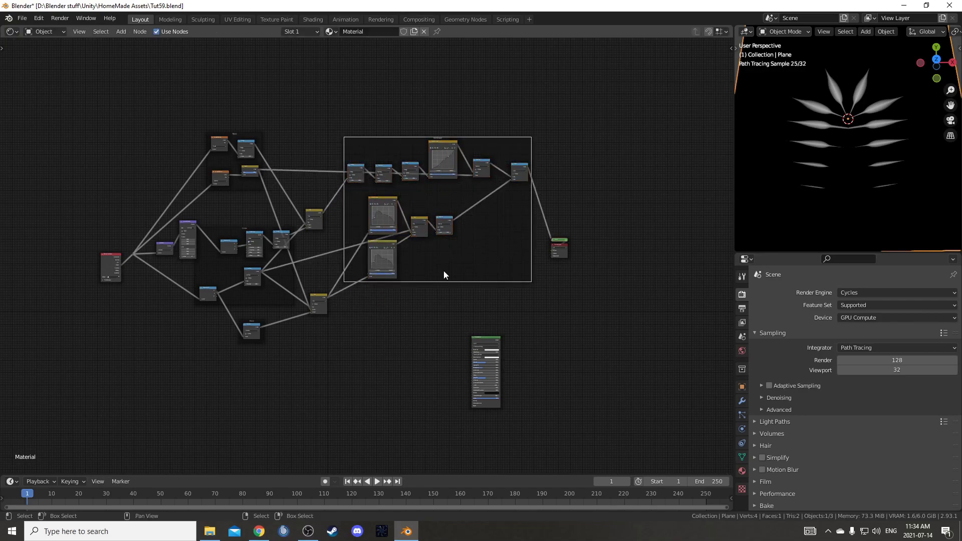
# Reposition the Leaf Shape frame, the two Mix nodes ahead of it and the Linea frame's Multiply node to tidy the layout
pyautogui.scroll(6, 407, 269)
pyautogui.scroll(-4, 355, 283)
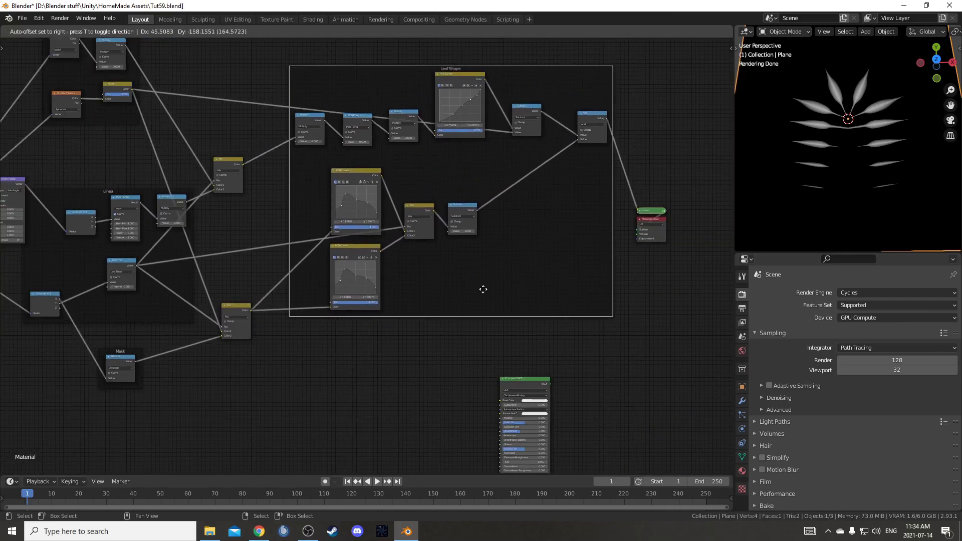
pyautogui.click(235, 153)
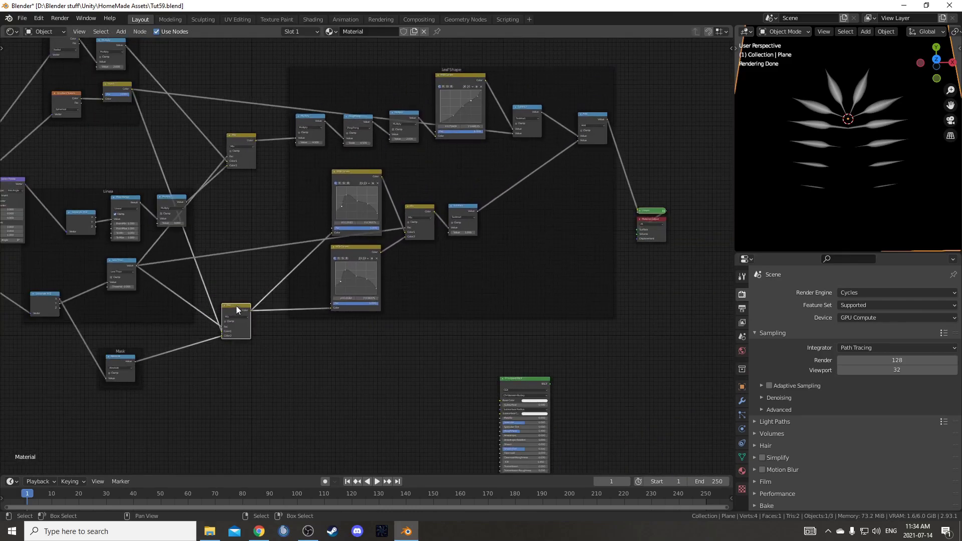
pyautogui.moveTo(236, 308); pyautogui.dragTo(236, 290)
pyautogui.moveTo(170, 200); pyautogui.dragTo(162, 186)
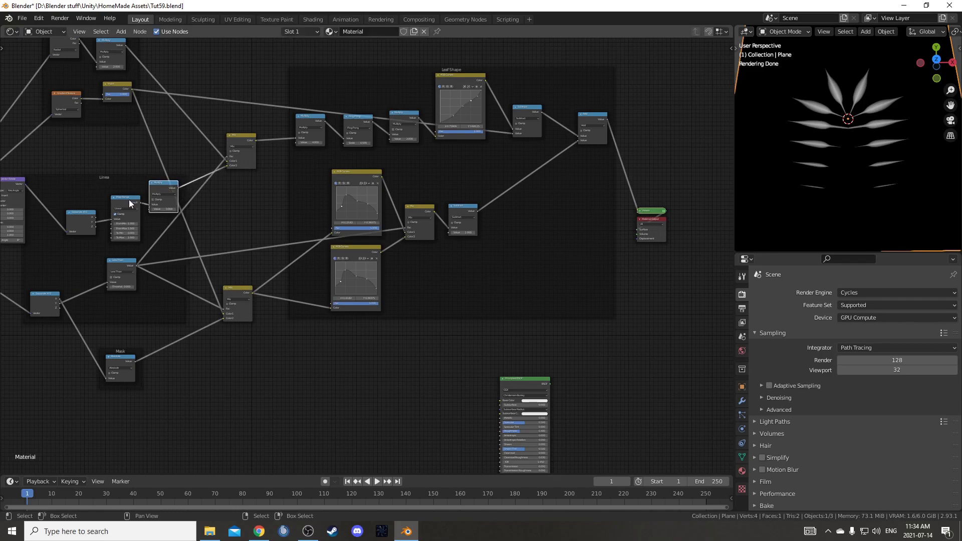
# Reposition the vector Absolute and Vector Rotate nodes together, and bring the lower Separate XYZ node closer beneath the upper one
pyautogui.moveTo(53, 206); pyautogui.dragTo(204, 185, button='middle')
pyautogui.scroll(-3, 205, 183)
pyautogui.moveTo(167, 176); pyautogui.dragTo(204, 233)
pyautogui.press('g')
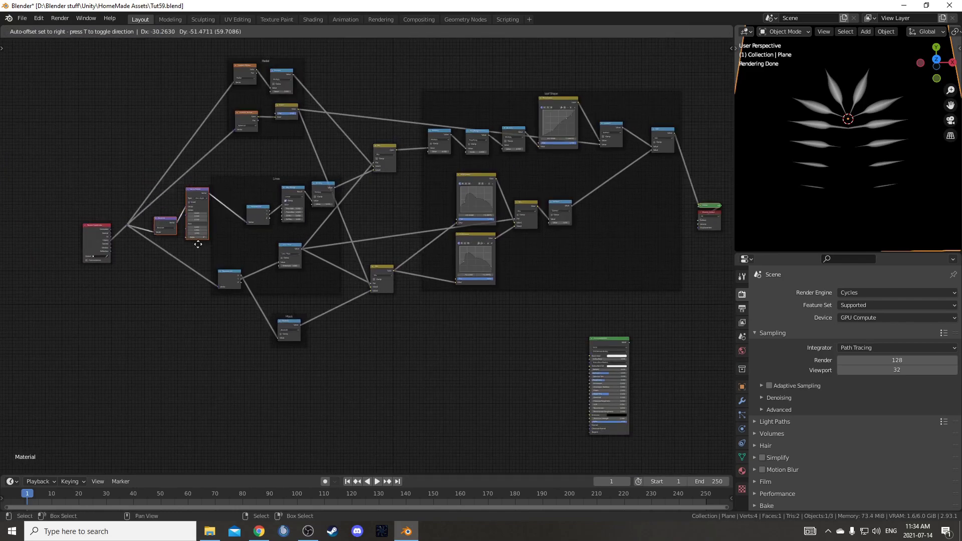
pyautogui.click(188, 238)
pyautogui.moveTo(226, 264); pyautogui.dragTo(261, 234)
pyautogui.moveTo(286, 239); pyautogui.dragTo(235, 263, button='middle')
pyautogui.moveTo(284, 193); pyautogui.dragTo(290, 200)
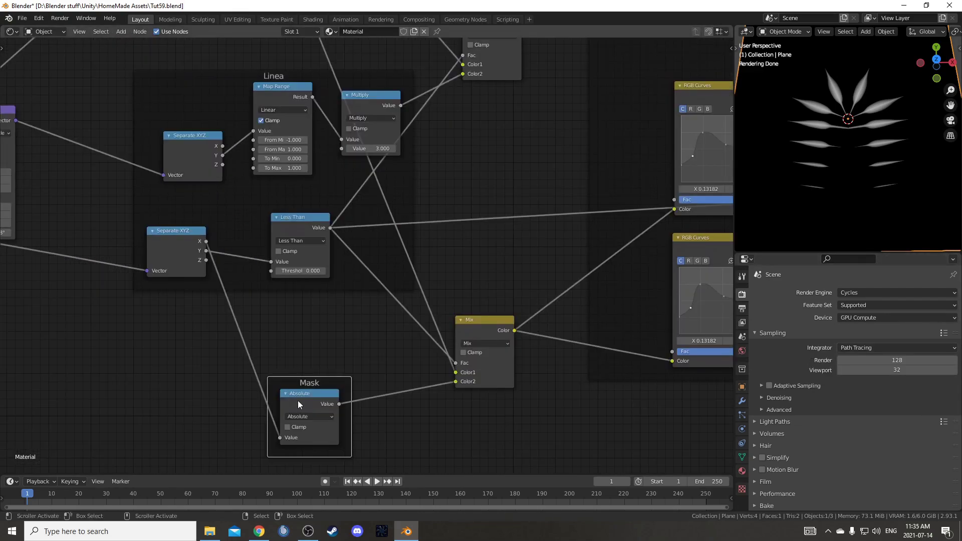
# Try detaching the Mask frame's Absolute node from its links, and undo it
pyautogui.keyDown('alt'); pyautogui.moveTo(298, 404); pyautogui.dragTo(278, 383); pyautogui.keyUp('alt')
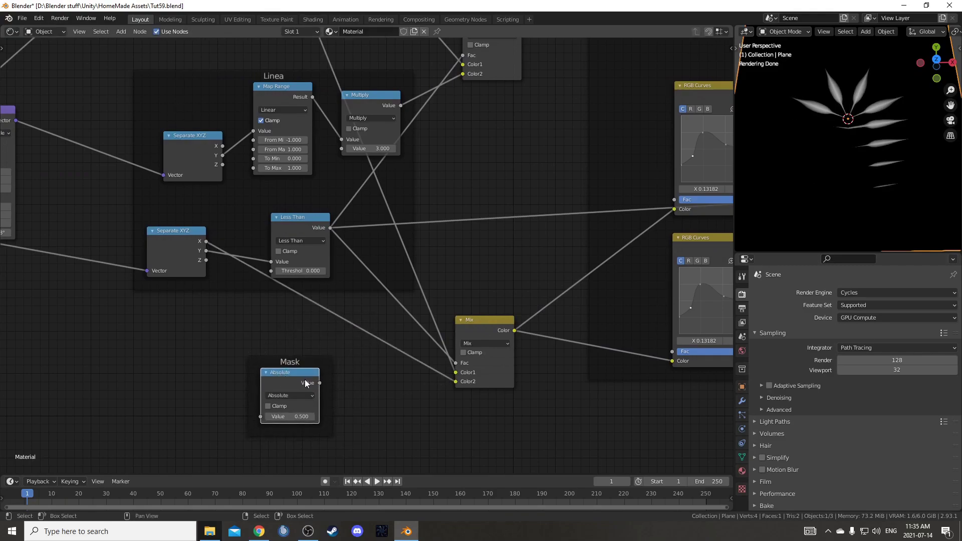
pyautogui.hotkey('ctrl', 'z')
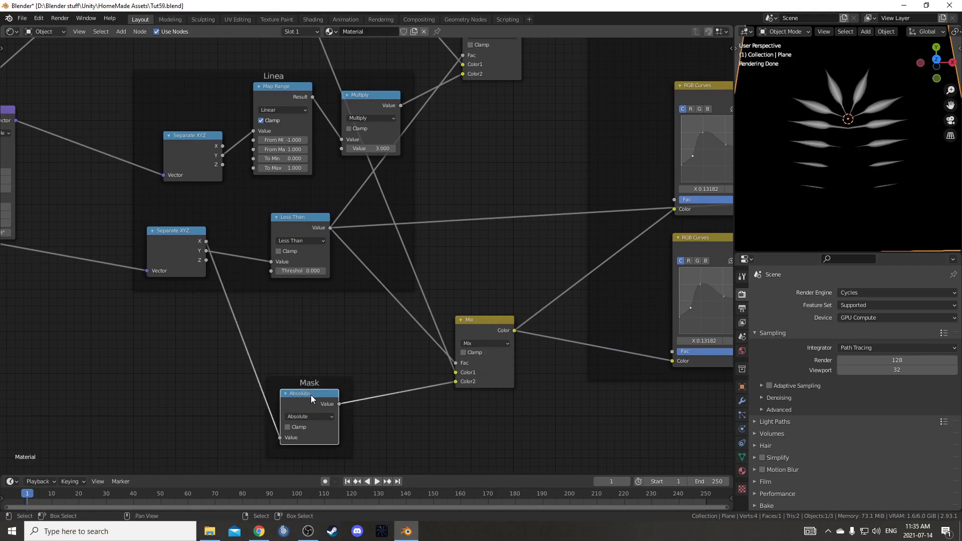
# Swap the Absolute and Less Than nodes between frames, placing Absolute in the Linea frame and Less Than in the Mask frame
pyautogui.keyDown('alt'); pyautogui.moveTo(310, 395); pyautogui.dragTo(367, 239); pyautogui.keyUp('alt')
pyautogui.click(297, 221)
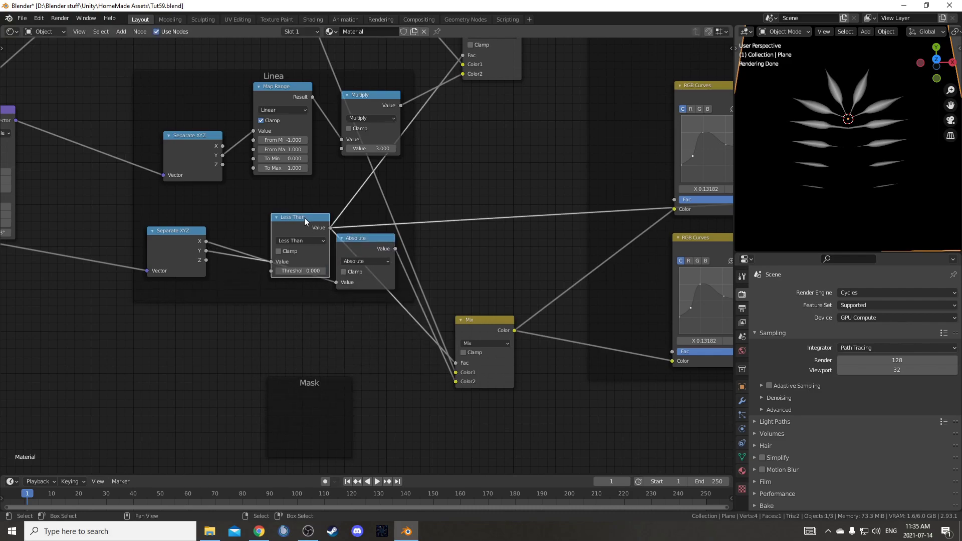
pyautogui.keyDown('alt'); pyautogui.moveTo(305, 220); pyautogui.dragTo(316, 393); pyautogui.keyUp('alt')
pyautogui.moveTo(324, 306); pyautogui.dragTo(351, 233, button='middle')
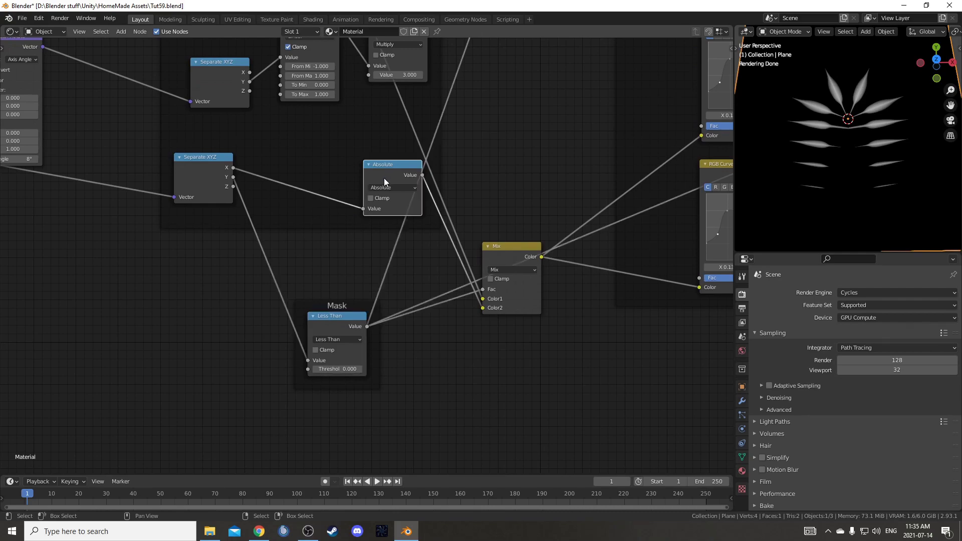
pyautogui.moveTo(386, 179); pyautogui.dragTo(333, 171)
pyautogui.press('Home')
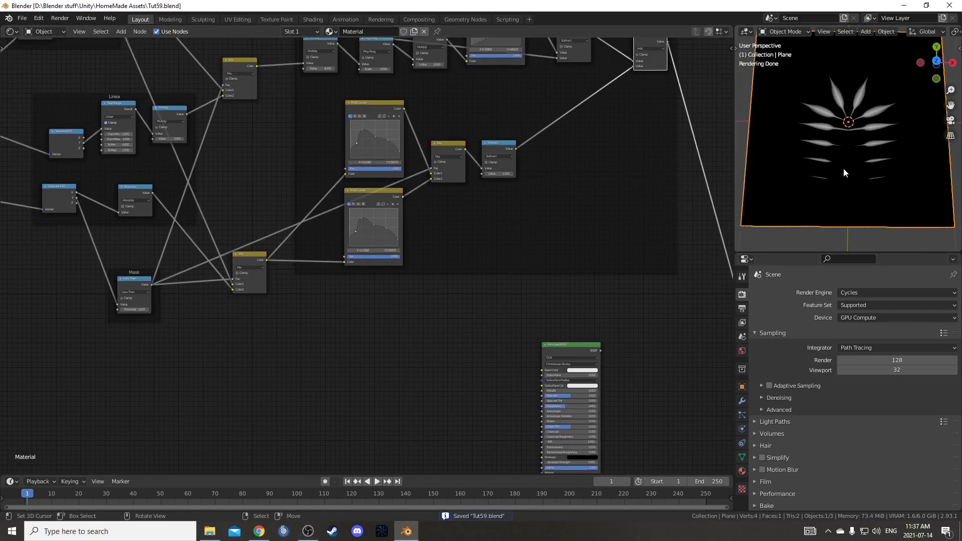
# Preview the output of the Mix node beside the Mask frame and shift that node slightly
pyautogui.moveTo(215, 358); pyautogui.dragTo(208, 326, button='middle')
pyautogui.moveTo(256, 298); pyautogui.dragTo(256, 265, button='middle')
pyautogui.keyDown('ctrl'); pyautogui.keyDown('shift'); pyautogui.click(244, 193); pyautogui.keyUp('shift'); pyautogui.keyUp('ctrl')
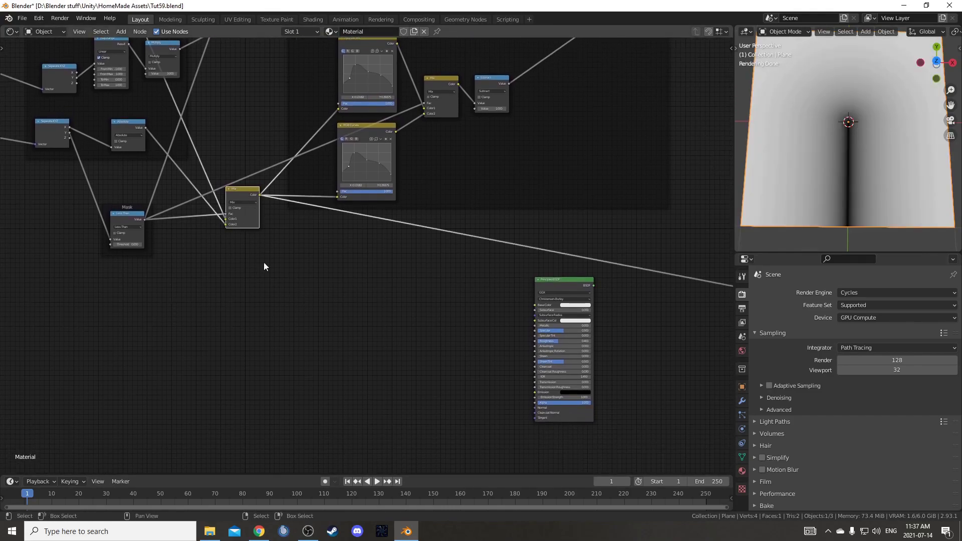
pyautogui.moveTo(244, 196); pyautogui.dragTo(251, 202)
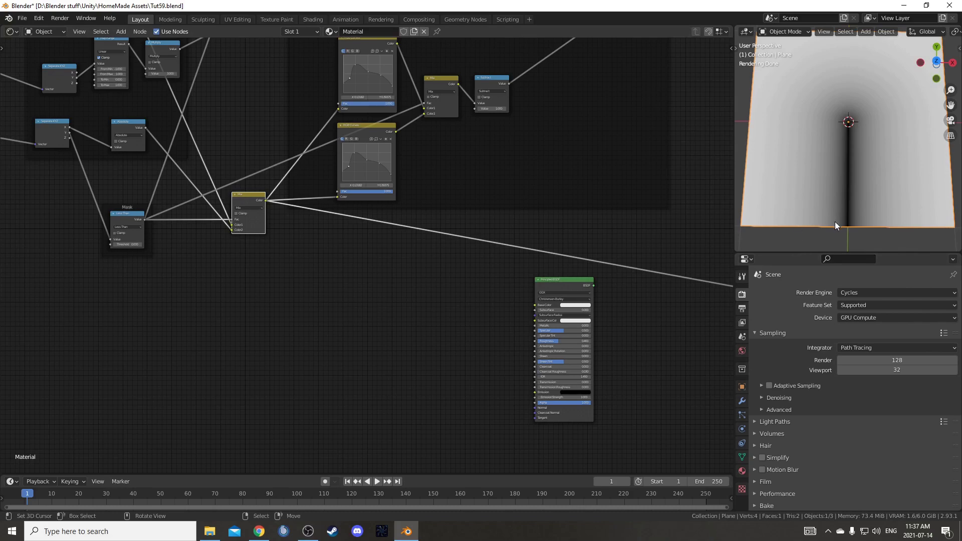
# Add an Invert node on the link between the previewed Mix node and the Viewer
pyautogui.moveTo(407, 326); pyautogui.dragTo(371, 308, button='middle')
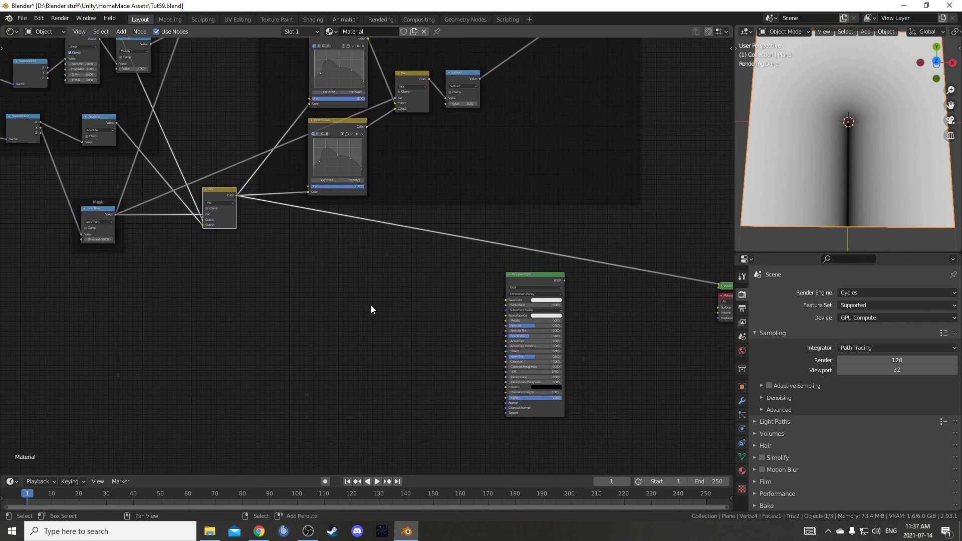
pyautogui.hotkey('shift', 'a')
pyautogui.click(372, 305)
pyautogui.write('invert')
pyautogui.press('Return')
pyautogui.click(386, 229)
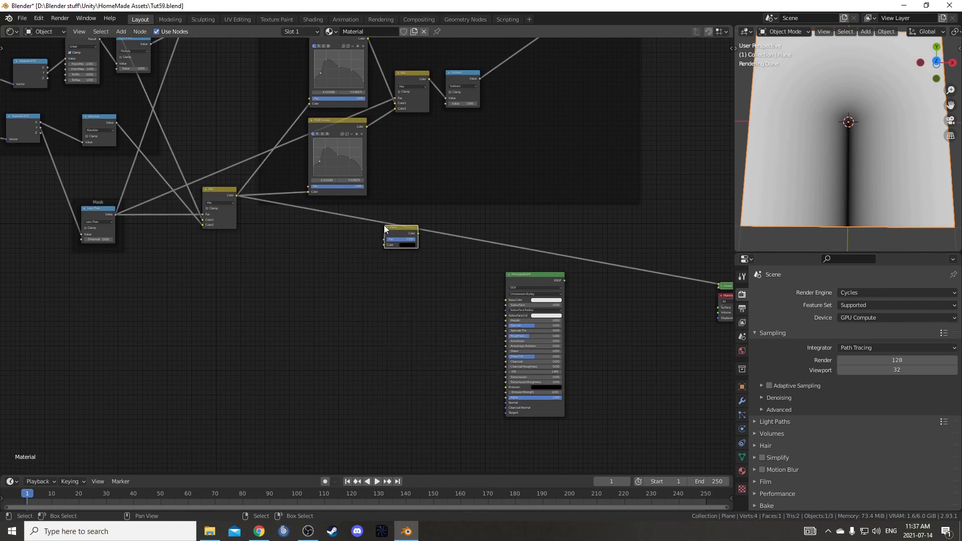
pyautogui.moveTo(401, 235); pyautogui.dragTo(410, 227)
# Add a ColorRamp node directly after the Invert node
pyautogui.scroll(2, 385, 316)
pyautogui.moveTo(385, 316); pyautogui.dragTo(309, 277, button='middle')
pyautogui.hotkey('shift', 'a')
pyautogui.click(310, 277)
pyautogui.write('color ramp')
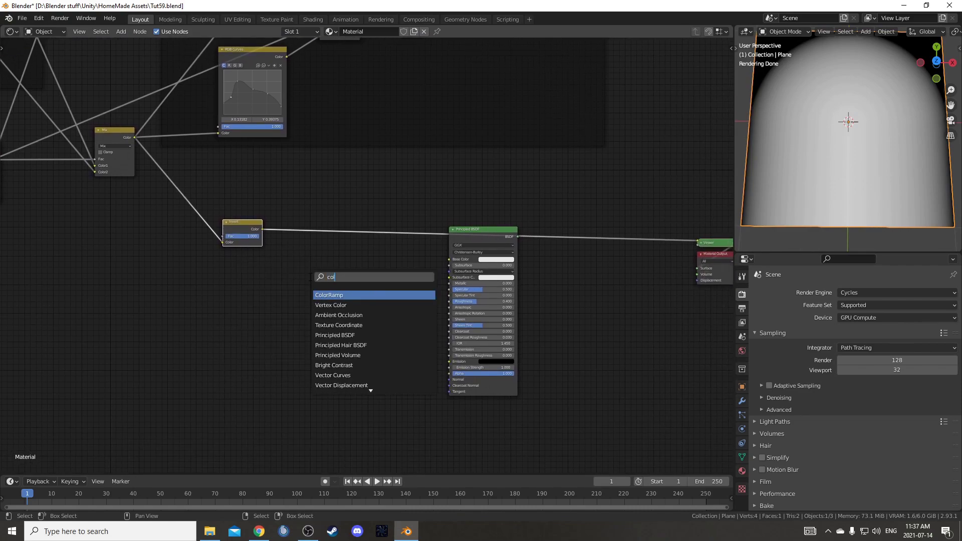
pyautogui.press('Return')
pyautogui.click(283, 217)
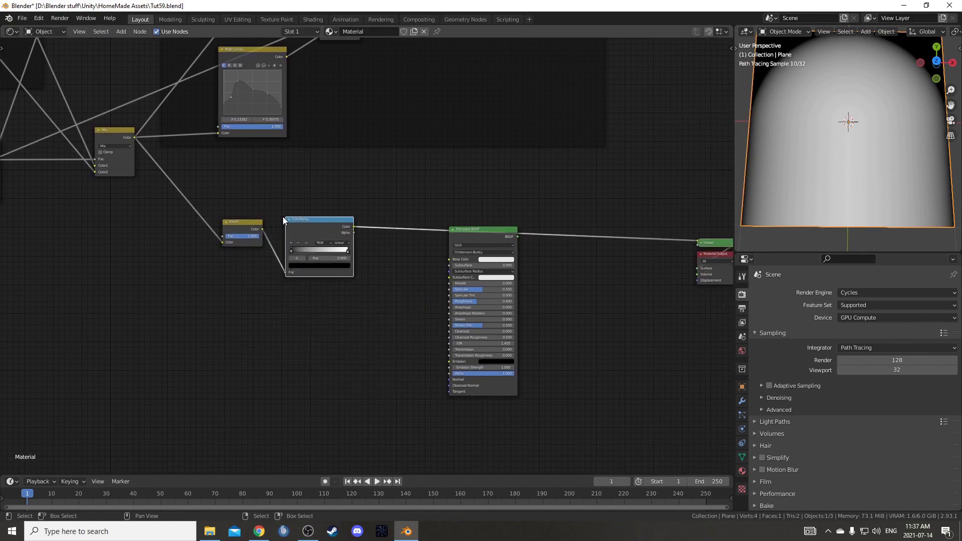
# Set the ColorRamp's interpolation to Constant
pyautogui.scroll(2, 327, 278)
pyautogui.moveTo(326, 277); pyautogui.dragTo(296, 331, button='middle')
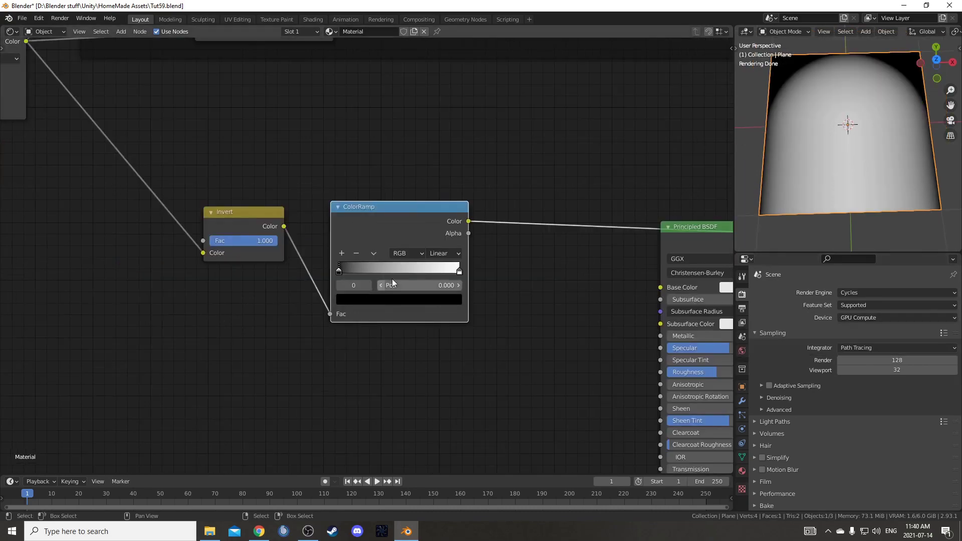
pyautogui.scroll(1, 392, 278)
pyautogui.click(449, 252)
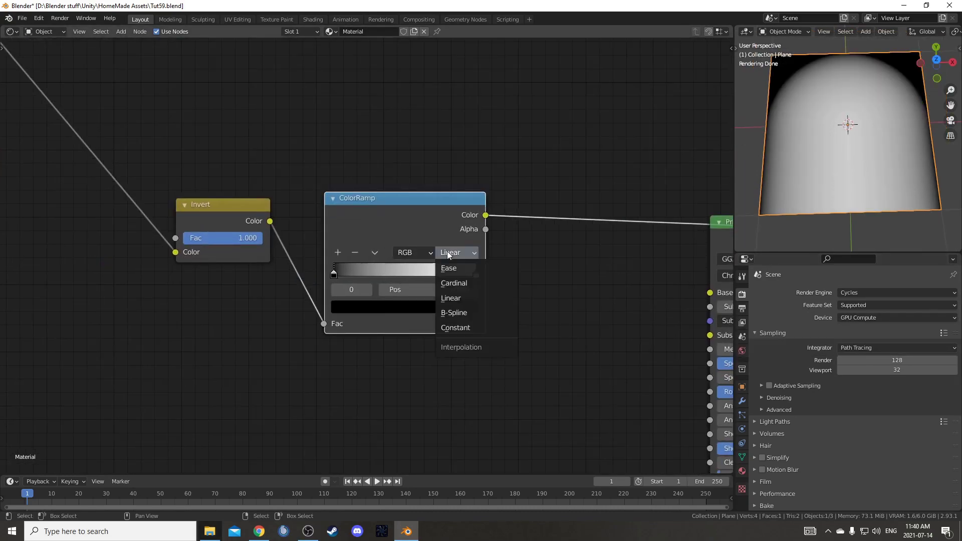
pyautogui.click(470, 328)
# Set the position of the ColorRamp's white stop to 0.985
pyautogui.click(476, 275)
pyautogui.moveTo(476, 277); pyautogui.dragTo(435, 275)
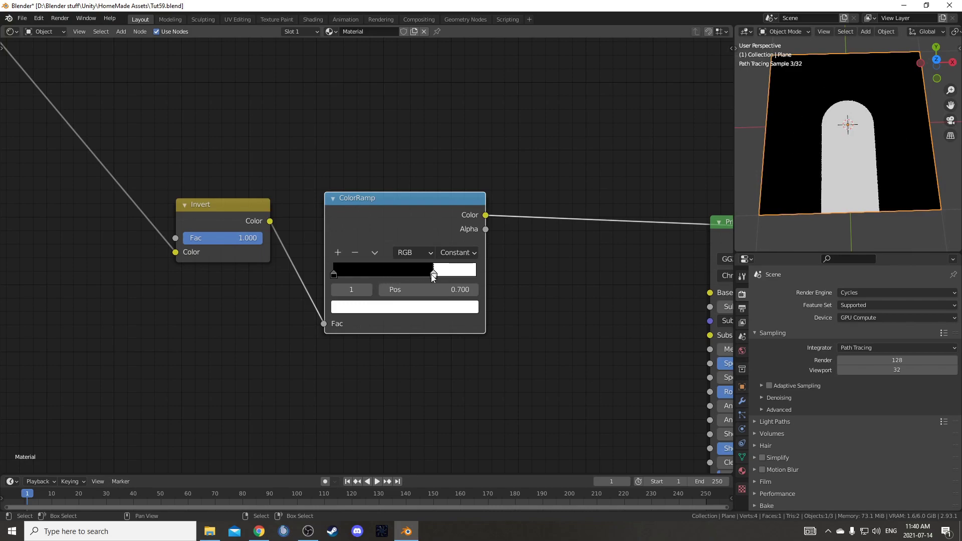
pyautogui.click(453, 289)
pyautogui.press('BackSpace')
pyautogui.write('.985')
pyautogui.press('Return')
pyautogui.moveTo(848, 154); pyautogui.dragTo(846, 184, button='middle')
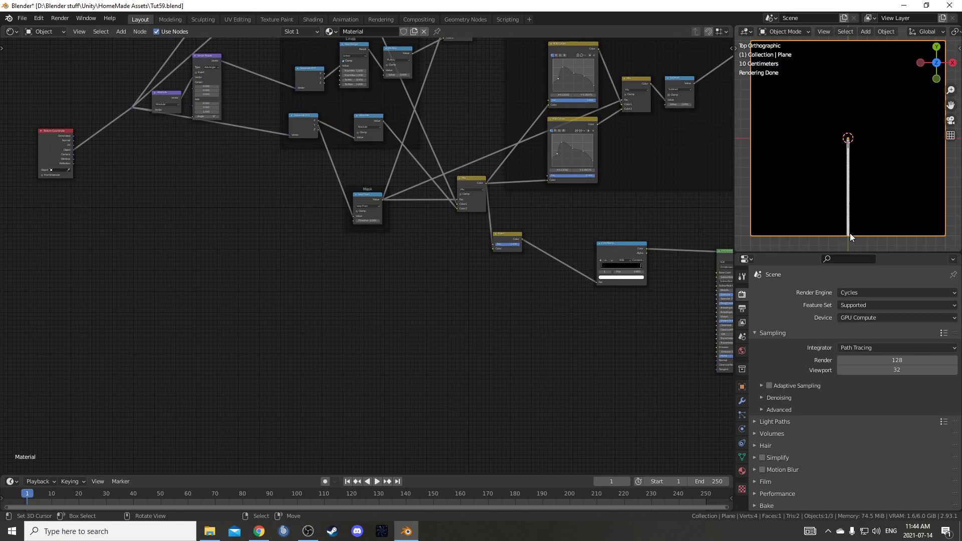
# Move the Texture Coordinate node down below the leaf nodes and preview its Object output
pyautogui.moveTo(280, 228); pyautogui.dragTo(417, 166, button='middle')
pyautogui.moveTo(197, 115); pyautogui.dragTo(240, 332)
pyautogui.scroll(2, 173, 296)
pyautogui.keyDown('ctrl'); pyautogui.keyDown('shift'); pyautogui.click(173, 295); pyautogui.keyUp('shift'); pyautogui.keyUp('ctrl')
# Add a Separate XYZ node after the Texture Coordinate's Object output and preview its Y output
pyautogui.hotkey('shift', 'a')
pyautogui.click(354, 359)
pyautogui.write('sep')
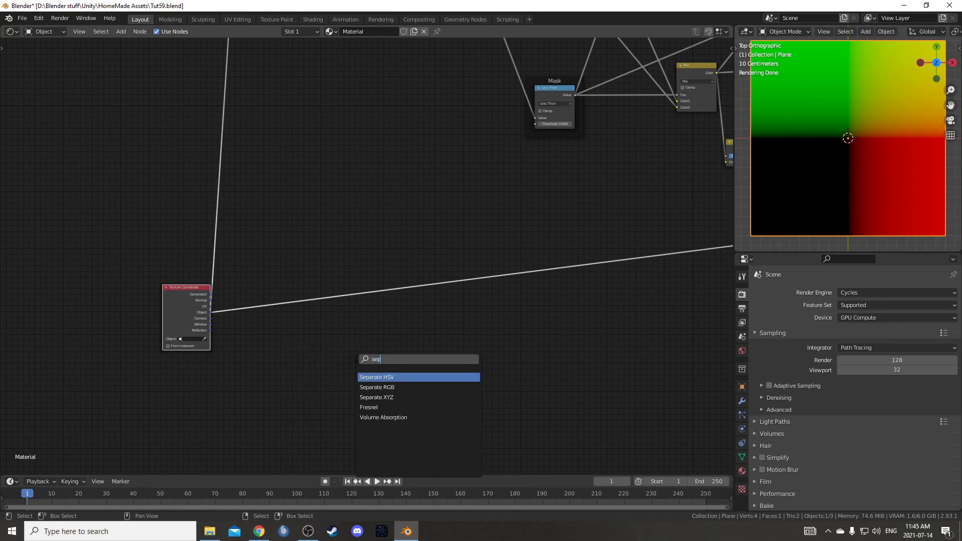
pyautogui.press('Down')
pyautogui.press('Down')
pyautogui.press('Return')
pyautogui.click(322, 287)
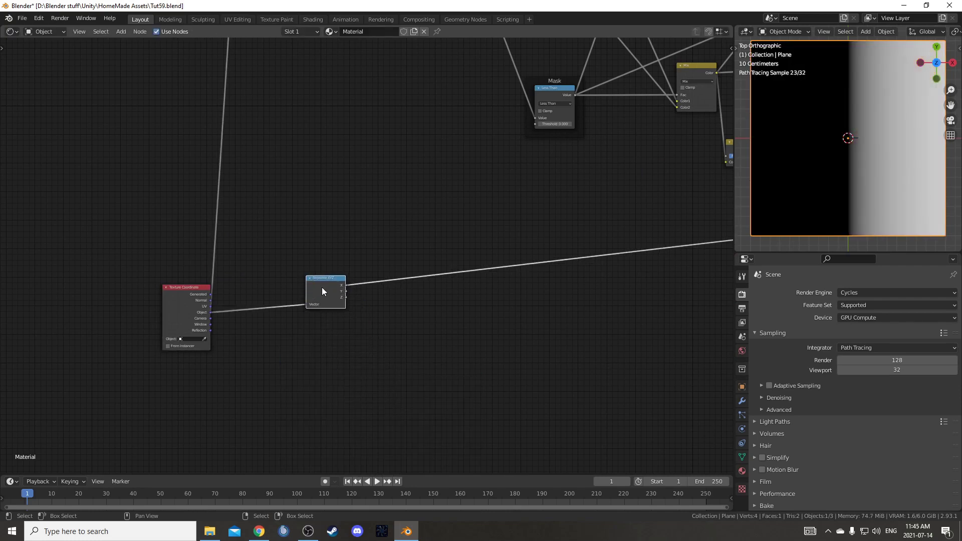
pyautogui.keyDown('ctrl'); pyautogui.keyDown('shift'); pyautogui.click(323, 288); pyautogui.keyUp('shift'); pyautogui.keyUp('ctrl')
# Add a Math node set to Add after the Y output, followed by a duplicate set to Multiply
pyautogui.hotkey('shift', 'a')
pyautogui.click(433, 309)
pyautogui.write('mat')
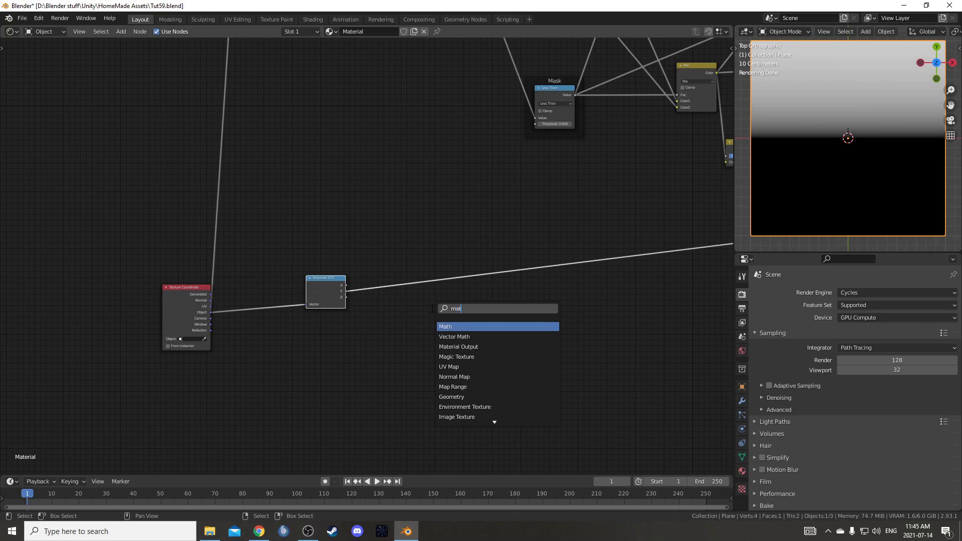
pyautogui.press('Return')
pyautogui.click(419, 260)
pyautogui.hotkey('shift', 'd')
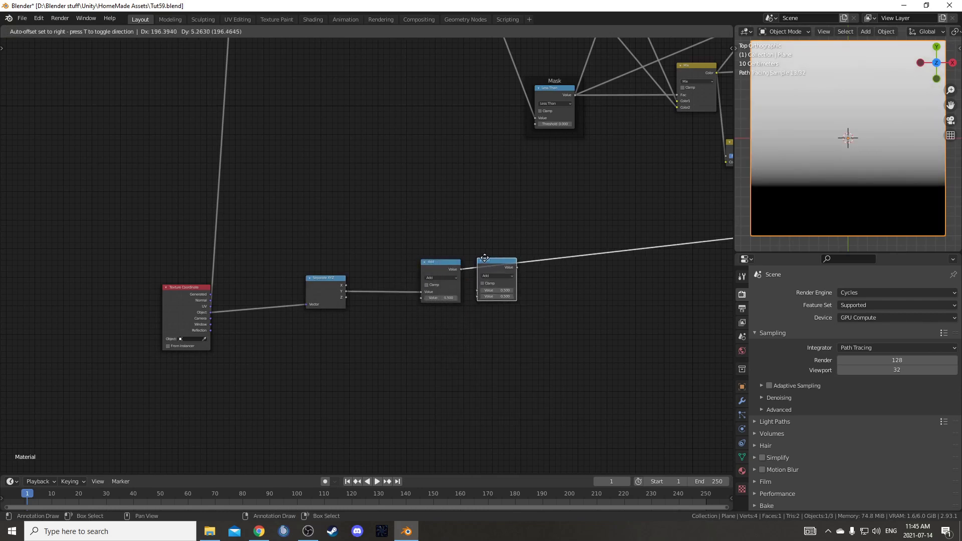
pyautogui.click(483, 258)
pyautogui.click(503, 272)
pyautogui.click(503, 301)
# Insert a duplicate Add node between Invert and ColorRamp, and connect the Multiply output to its second value
pyautogui.moveTo(600, 315); pyautogui.dragTo(357, 338, button='middle')
pyautogui.click(214, 286)
pyautogui.hotkey('shift', 'd')
pyautogui.click(569, 184)
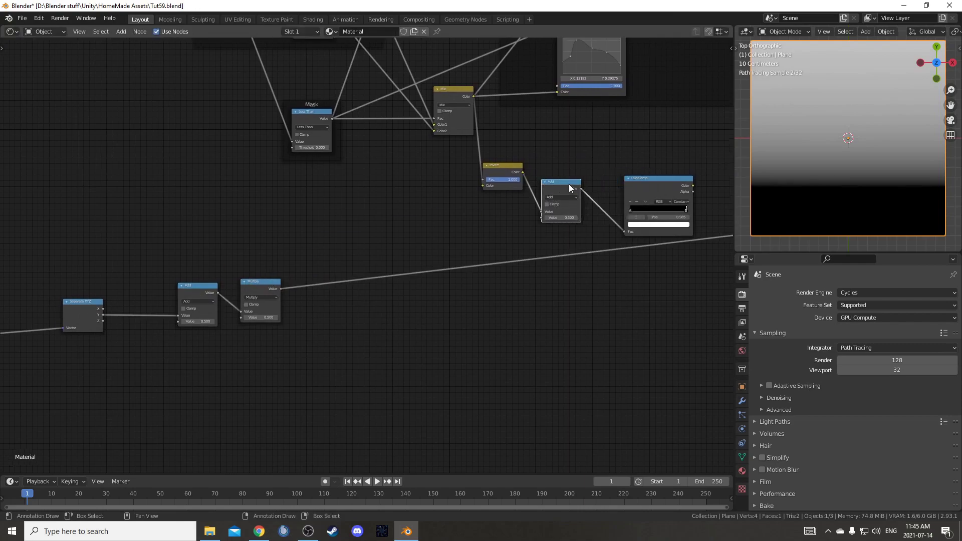
pyautogui.moveTo(281, 290); pyautogui.dragTo(546, 218)
pyautogui.moveTo(526, 193); pyautogui.dragTo(429, 200, button='middle')
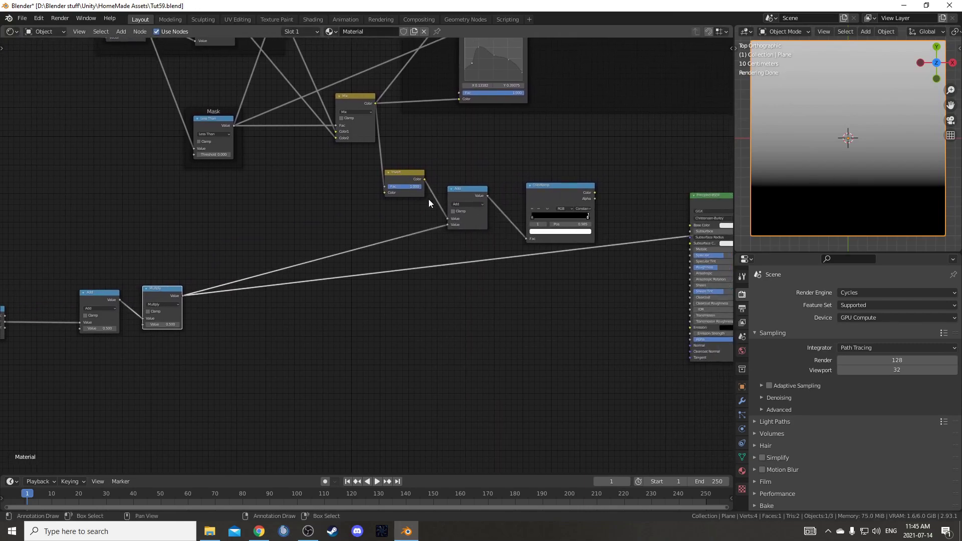
# Preview the ColorRamp output and adjust the gradient, keeping the Add value at 0.500 and setting the Multiply value to -0.010
pyautogui.keyDown('ctrl'); pyautogui.keyDown('shift'); pyautogui.click(555, 191); pyautogui.keyUp('shift'); pyautogui.keyUp('ctrl')
pyautogui.scroll(3, 245, 367)
pyautogui.moveTo(246, 367); pyautogui.dragTo(426, 315, button='middle')
pyautogui.scroll(3, 318, 321)
pyautogui.moveTo(317, 321); pyautogui.dragTo(453, 329, button='middle')
pyautogui.moveTo(357, 264)
pyautogui.mouseDown()
pyautogui.moveTo(346, 263)
pyautogui.moveTo(359, 263)
pyautogui.mouseUp()
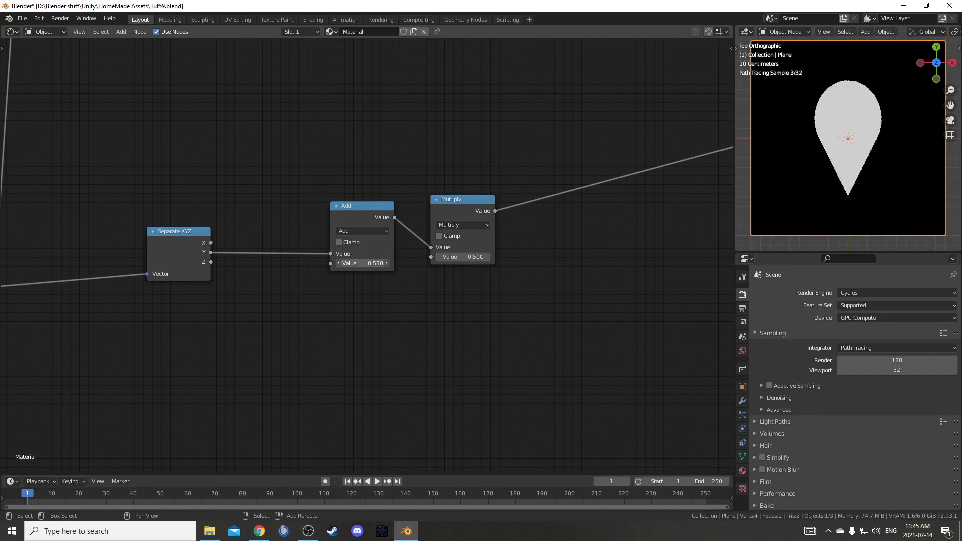
pyautogui.press('BackSpace')
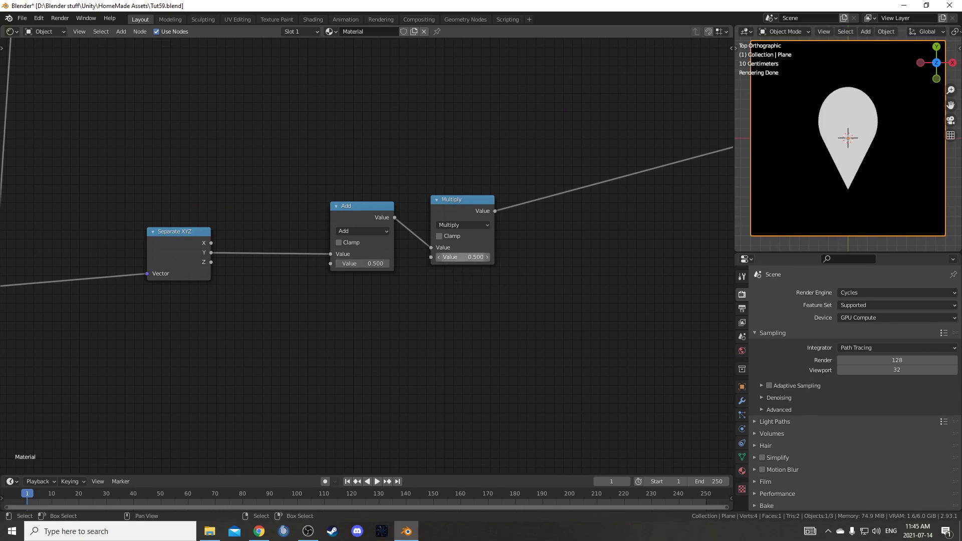
pyautogui.moveTo(454, 257); pyautogui.dragTo(426, 257)
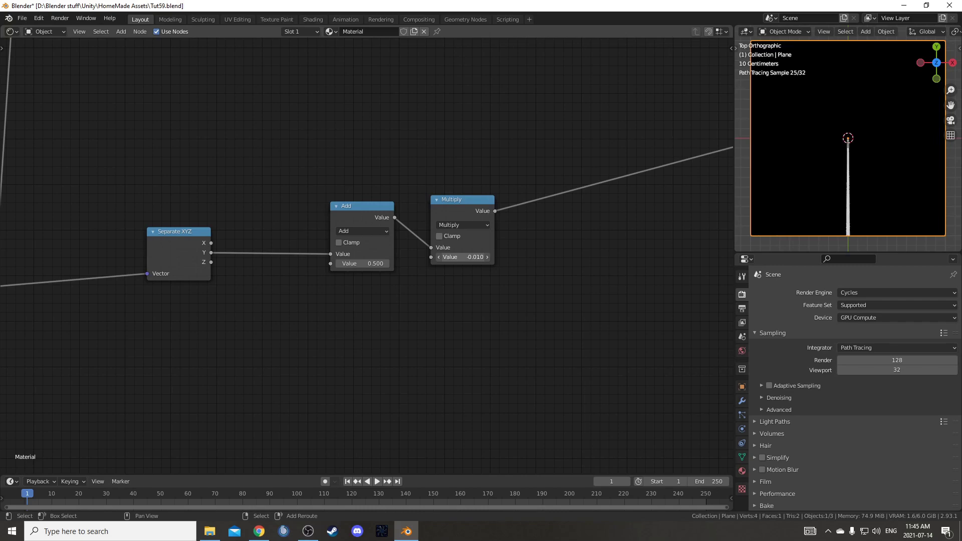
# Insert a Noise Texture node between the Texture Coordinate's Object output and the reroute point, and reposition it
pyautogui.scroll(2, 817, 219)
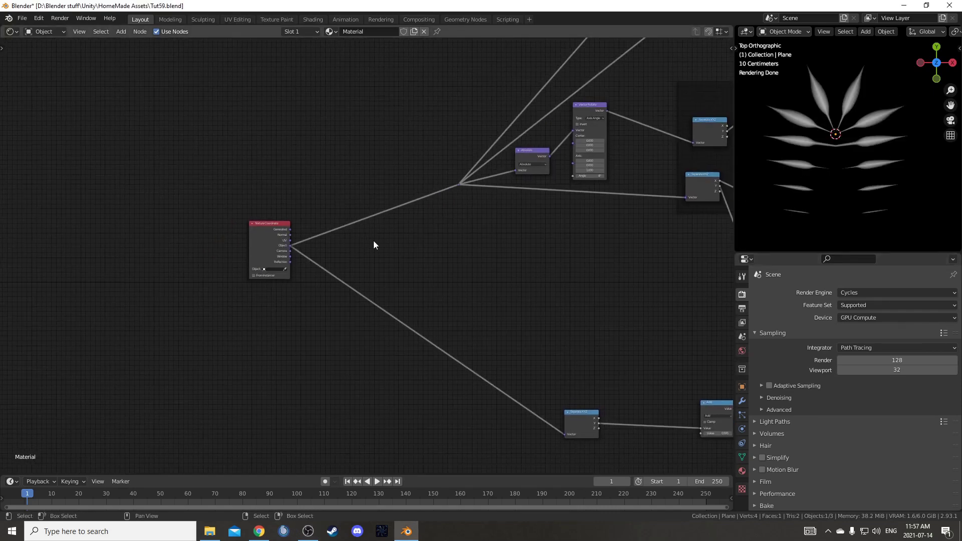
pyautogui.hotkey('shift', 'a')
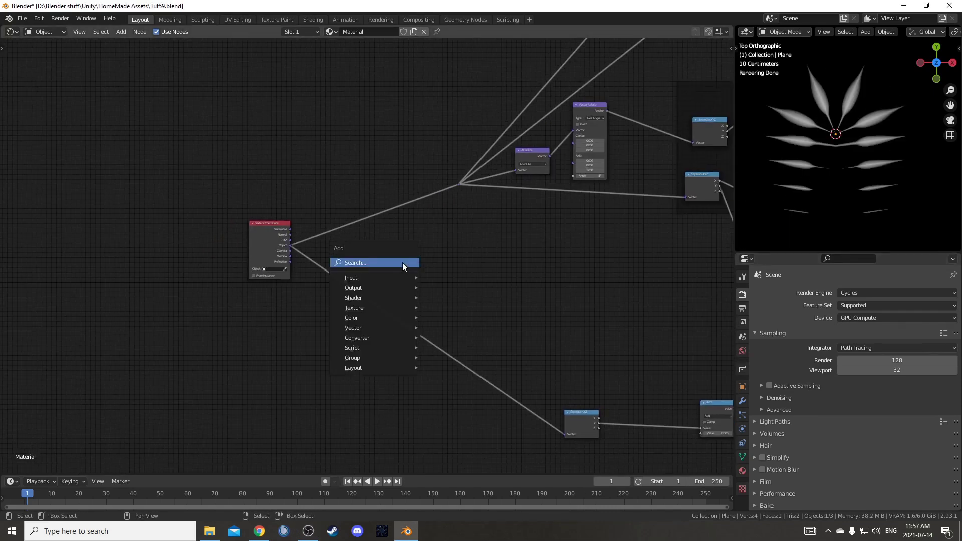
pyautogui.click(402, 263)
pyautogui.write('noise')
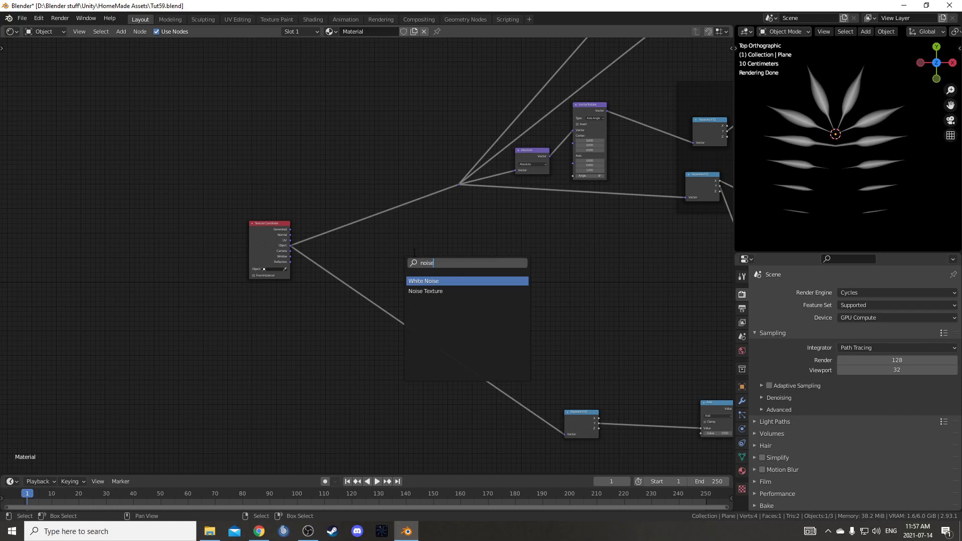
pyautogui.click(425, 291)
pyautogui.click(353, 177)
pyautogui.scroll(2, 385, 226)
pyautogui.scroll(-2, 451, 273)
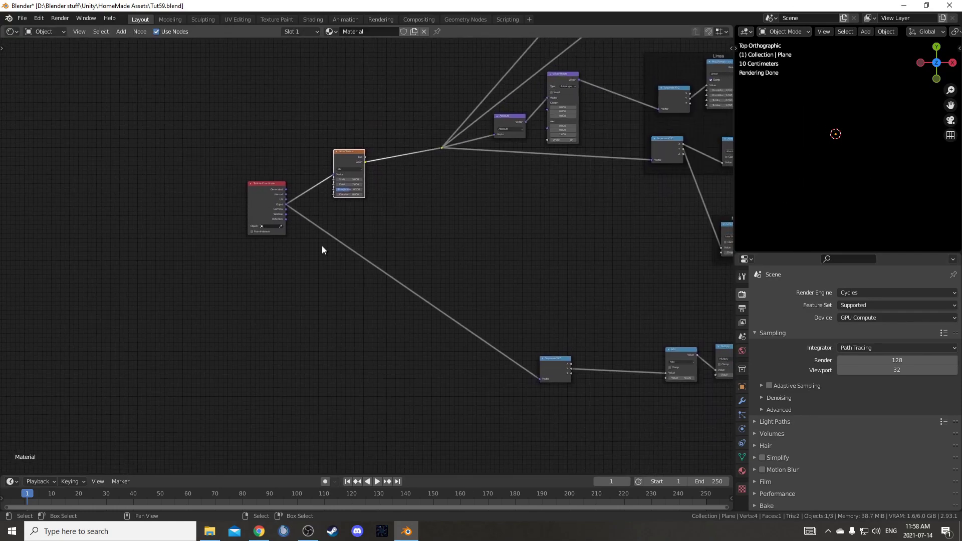
pyautogui.scroll(2, 353, 236)
pyautogui.moveTo(314, 195); pyautogui.dragTo(296, 165)
# Set the Noise Texture's Scale to 1.6, Detail to 4 and Roughness to 0.4
pyautogui.scroll(5, 324, 194)
pyautogui.moveTo(324, 194); pyautogui.dragTo(384, 234, button='middle')
pyautogui.click(327, 216)
pyautogui.write('1.6')
pyautogui.press('Tab')
pyautogui.write('4')
pyautogui.press('Tab')
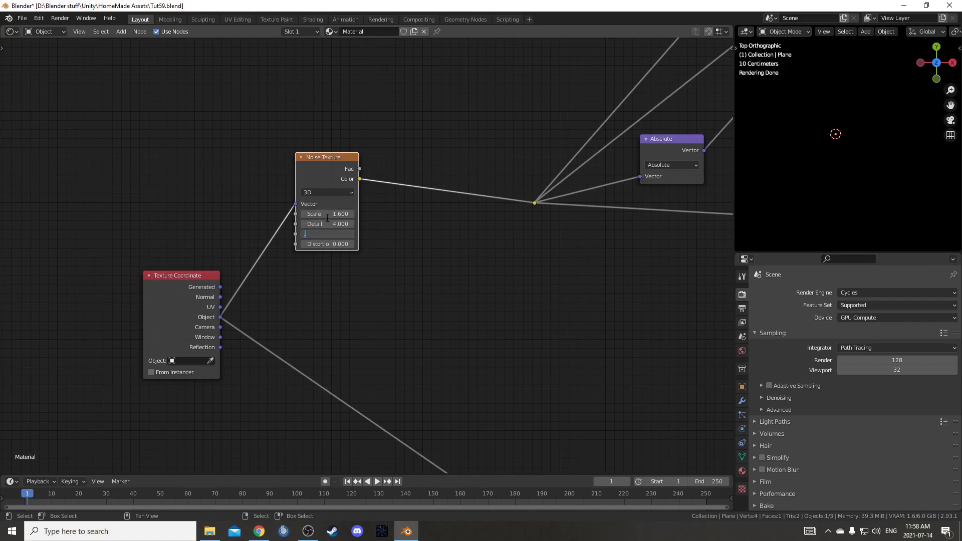
pyautogui.press('Return')
# Insert a MixRGB node after the Noise Texture and connect the Texture Coordinate's Object output to its Color2
pyautogui.hotkey('shift', 'a')
pyautogui.click(415, 246)
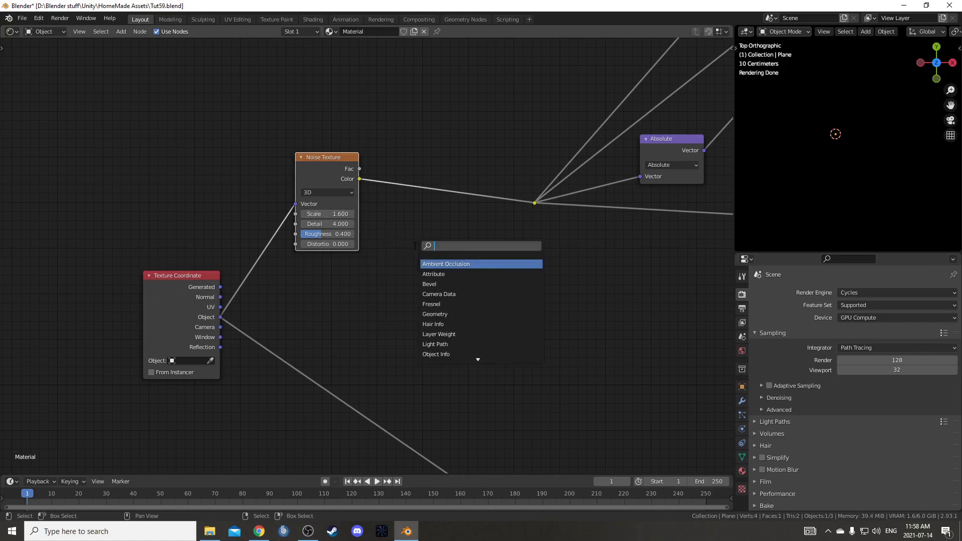
pyautogui.write('mixr')
pyautogui.press('Return')
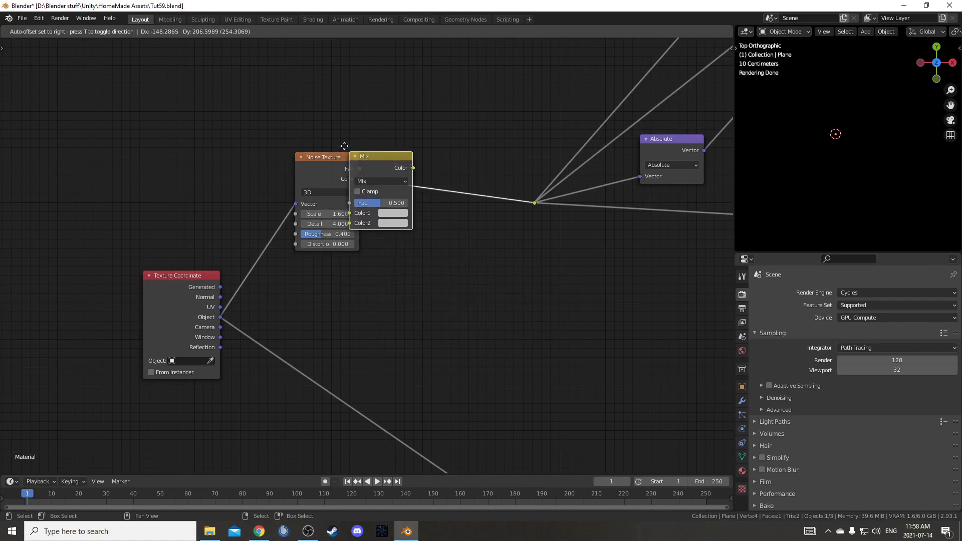
pyautogui.click(354, 152)
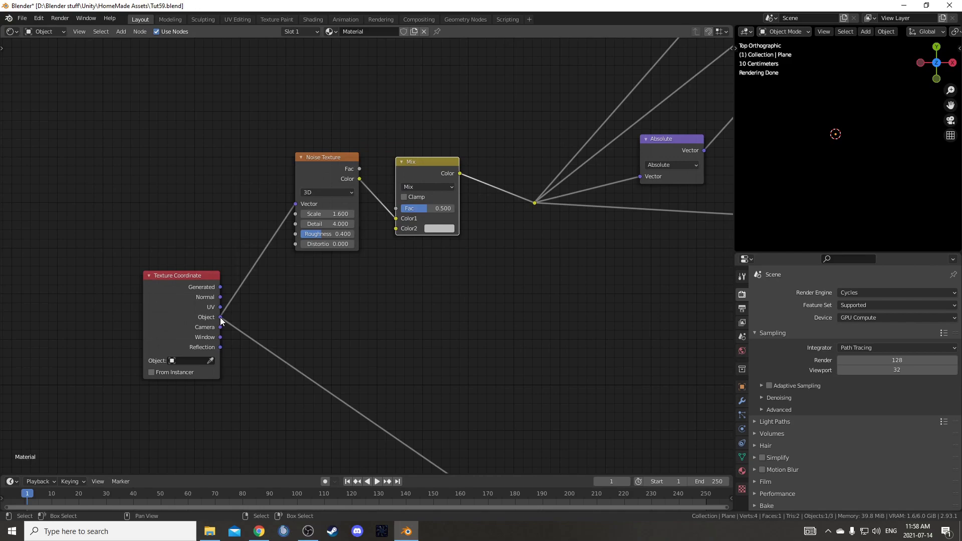
pyautogui.moveTo(221, 317); pyautogui.dragTo(396, 228)
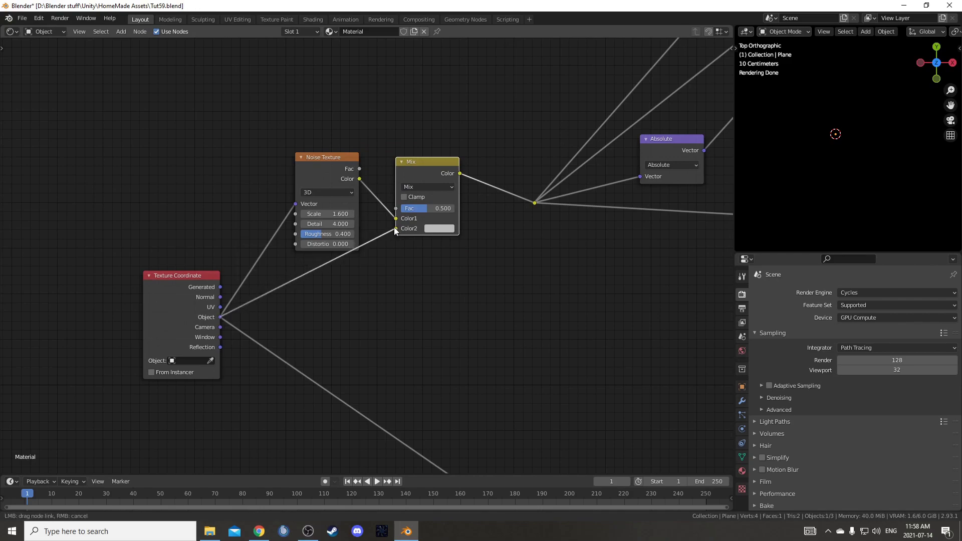
# Set the factor of the new Mix node after the Noise Texture to 0.7
pyautogui.moveTo(429, 218); pyautogui.dragTo(407, 236, button='middle')
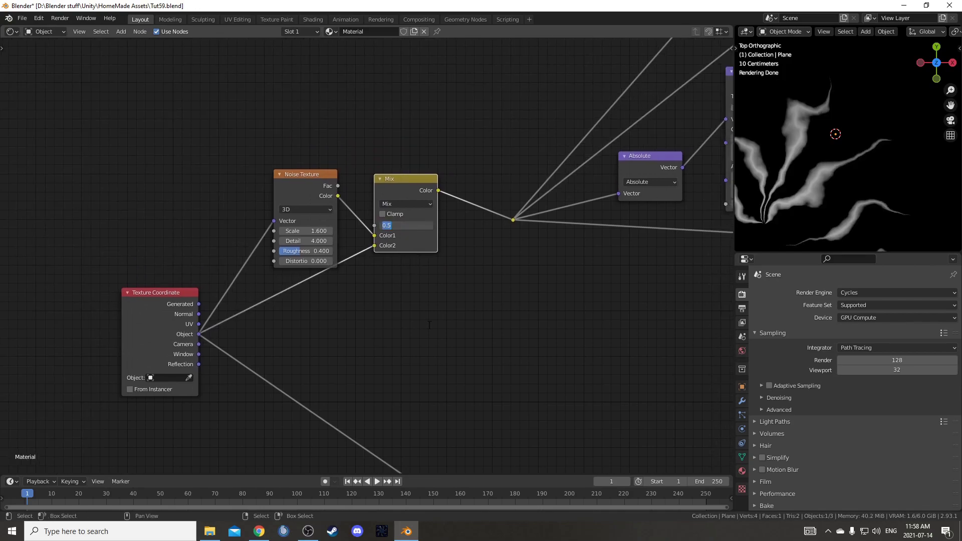
pyautogui.write('7')
pyautogui.press('Return')
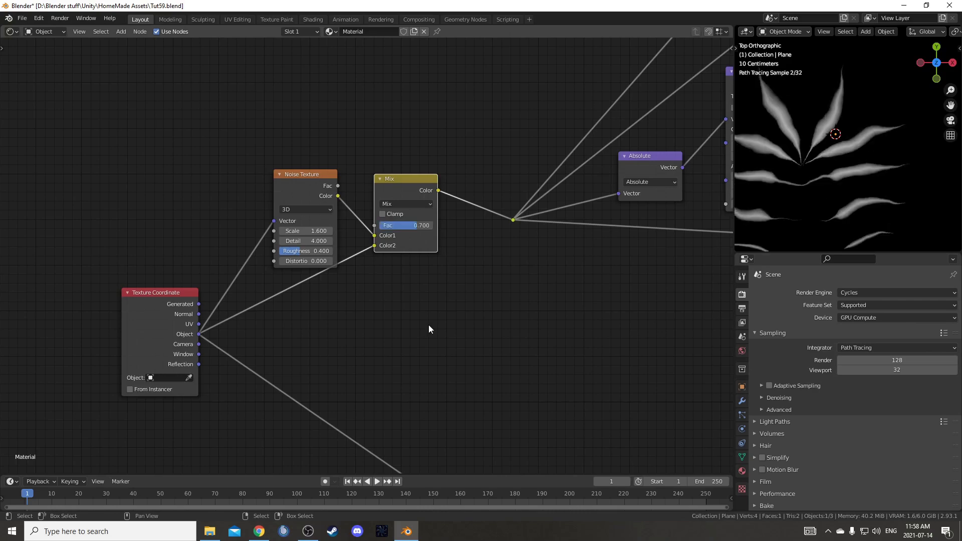
# Duplicate the Mix node, insert the copy between it and the reroute point, and set the copy's blend mode to Subtract
pyautogui.scroll(-2, 429, 326)
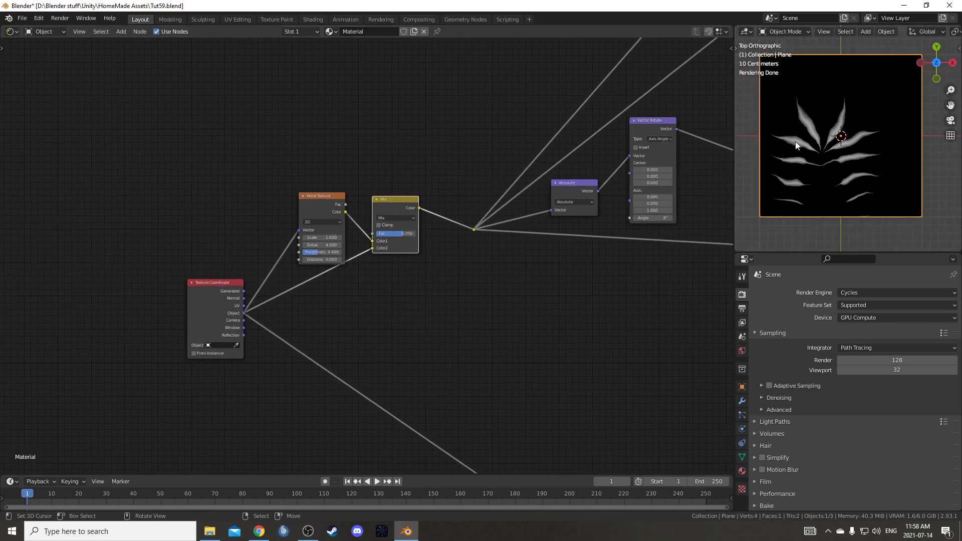
pyautogui.moveTo(430, 251); pyautogui.dragTo(395, 261, button='middle')
pyautogui.hotkey('shift', 'd')
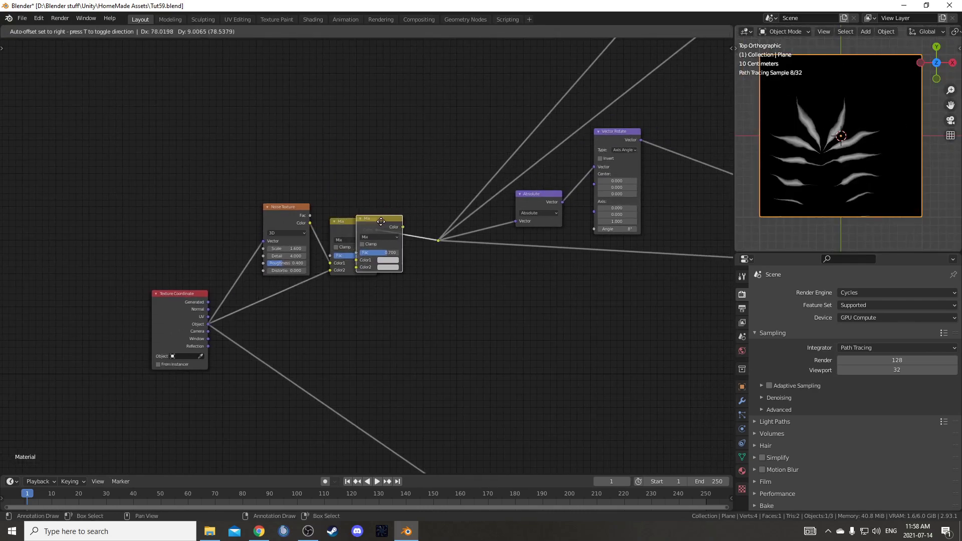
pyautogui.click(389, 223)
pyautogui.scroll(2, 389, 222)
pyautogui.click(456, 227)
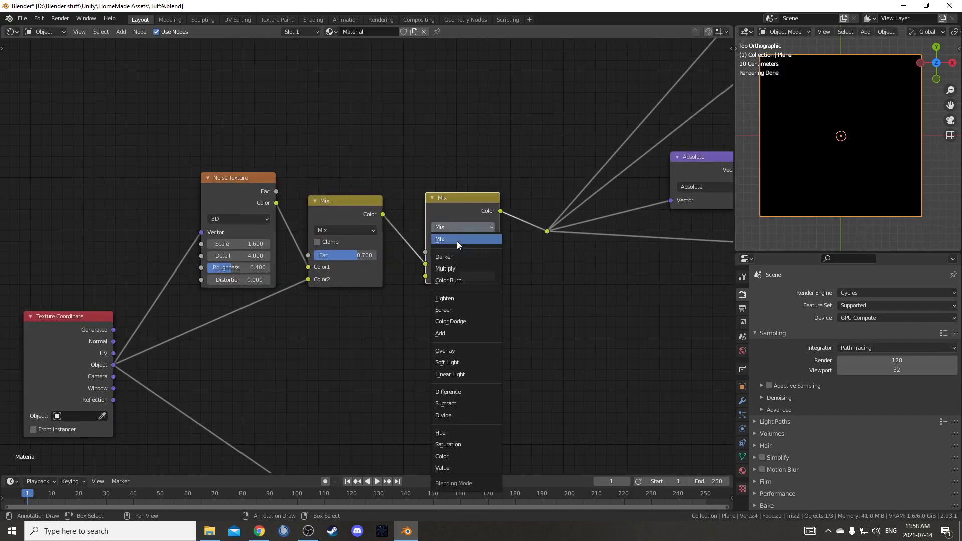
pyautogui.click(461, 404)
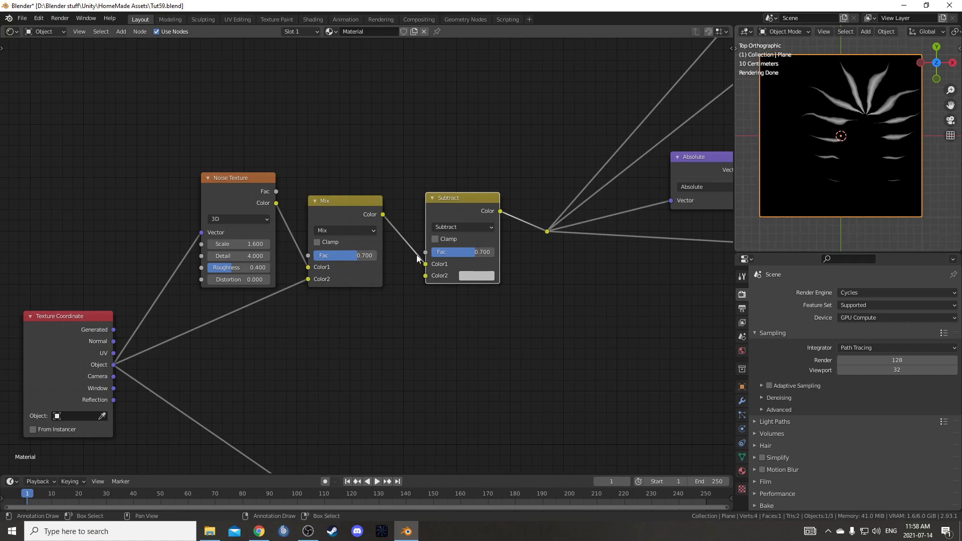
# Set the factor of the new Subtract color node to 0.3
pyautogui.click(466, 248)
pyautogui.press('BackSpace')
pyautogui.press('Return')
pyautogui.scroll(-2, 370, 250)
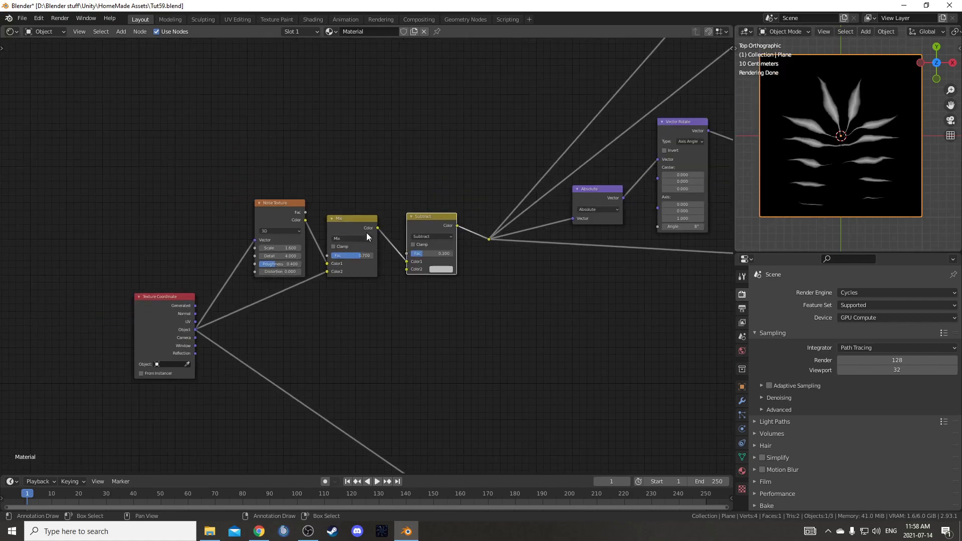
pyautogui.moveTo(272, 163); pyautogui.dragTo(305, 205, button='middle')
pyautogui.hotkey('shift', 'a')
pyautogui.click(305, 204)
pyautogui.write('value')
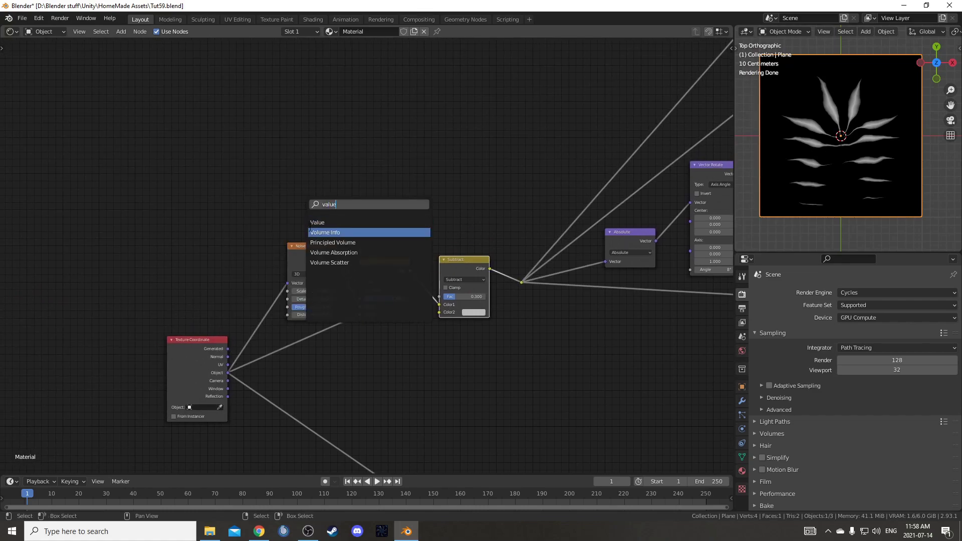
pyautogui.click(309, 228)
pyautogui.rightClick(323, 184)
pyautogui.scroll(3, 323, 186)
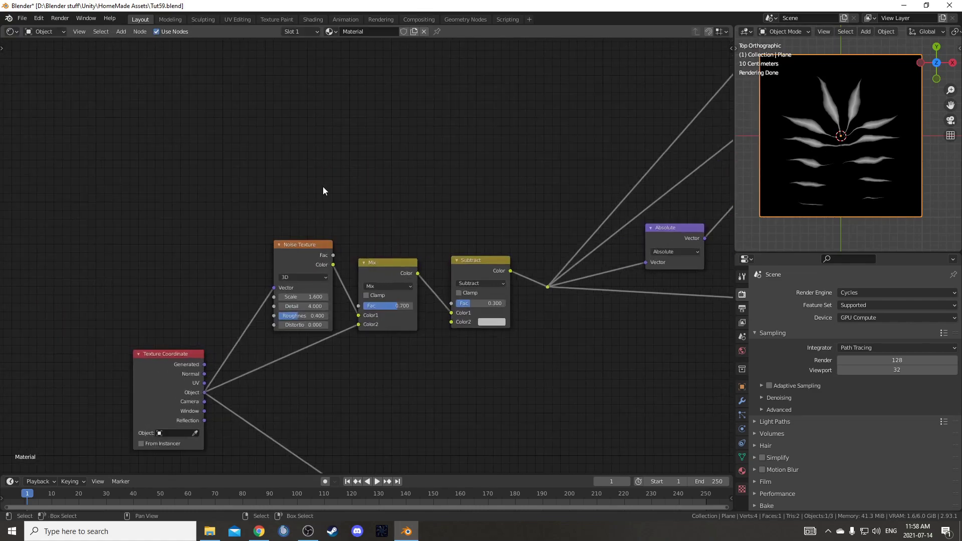
# Add a Value node above the Noise Texture node
pyautogui.hotkey('shift', 'a')
pyautogui.click(324, 186)
pyautogui.write('value')
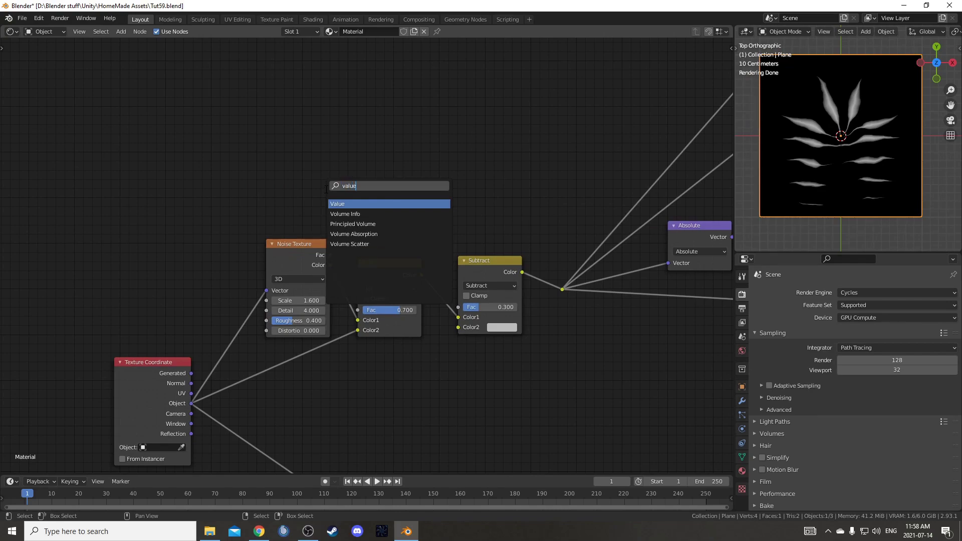
pyautogui.press('Return')
pyautogui.click(253, 131)
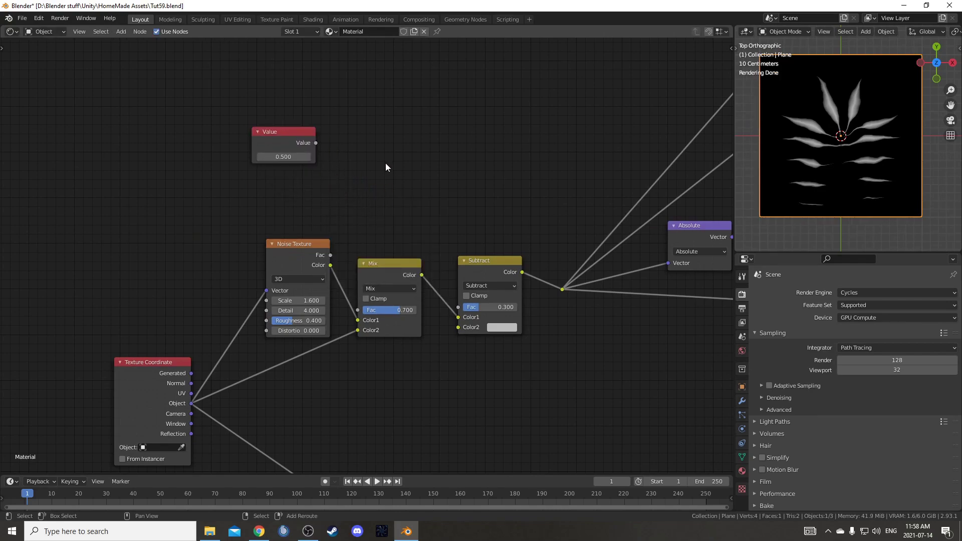
# Add a Math node beside the Value node and set its operation to Subtract
pyautogui.hotkey('shift', 'a')
pyautogui.click(387, 164)
pyautogui.write('add')
pyautogui.press('Return')
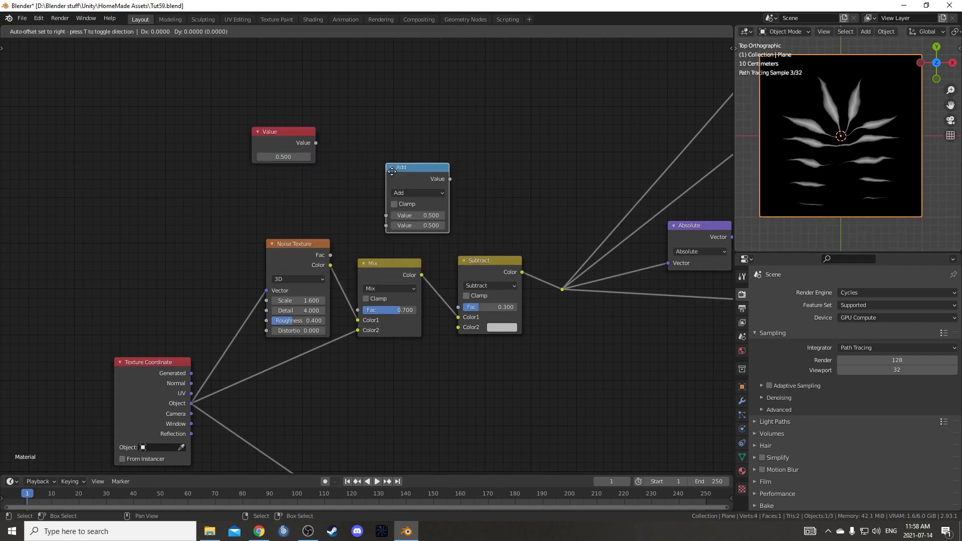
pyautogui.click(366, 101)
pyautogui.click(394, 124)
pyautogui.press('s')
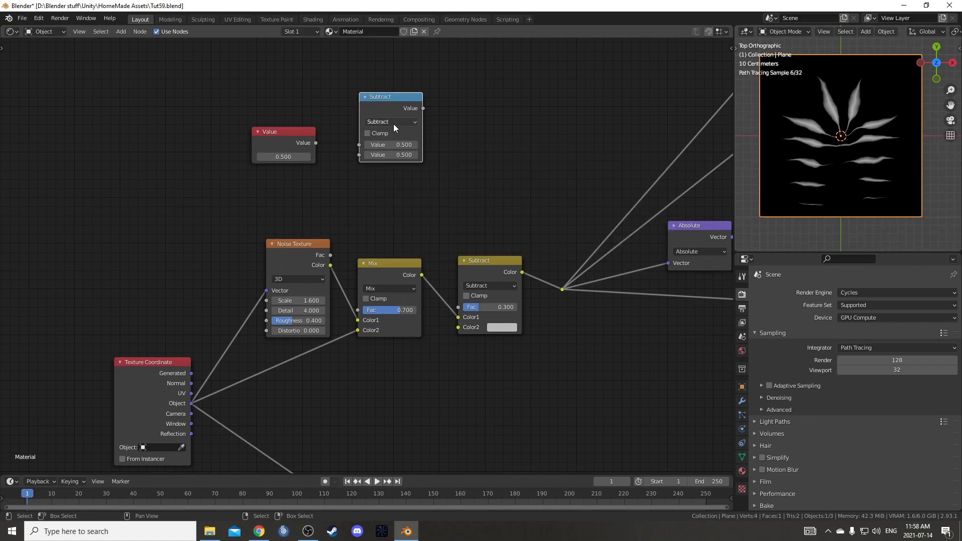
# Make the Math node compute 1 minus the Value, driving the Mix factor with the Value and the Subtract color node's factor with the result
pyautogui.moveTo(316, 143); pyautogui.dragTo(359, 155)
pyautogui.doubleClick(386, 144)
pyautogui.press('Return')
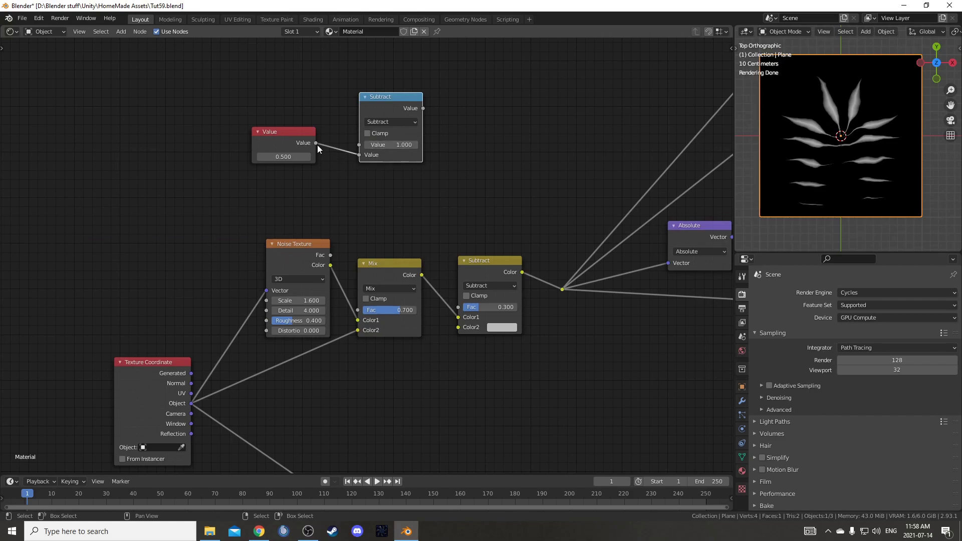
pyautogui.moveTo(316, 144); pyautogui.dragTo(359, 310)
pyautogui.moveTo(423, 110); pyautogui.dragTo(462, 309)
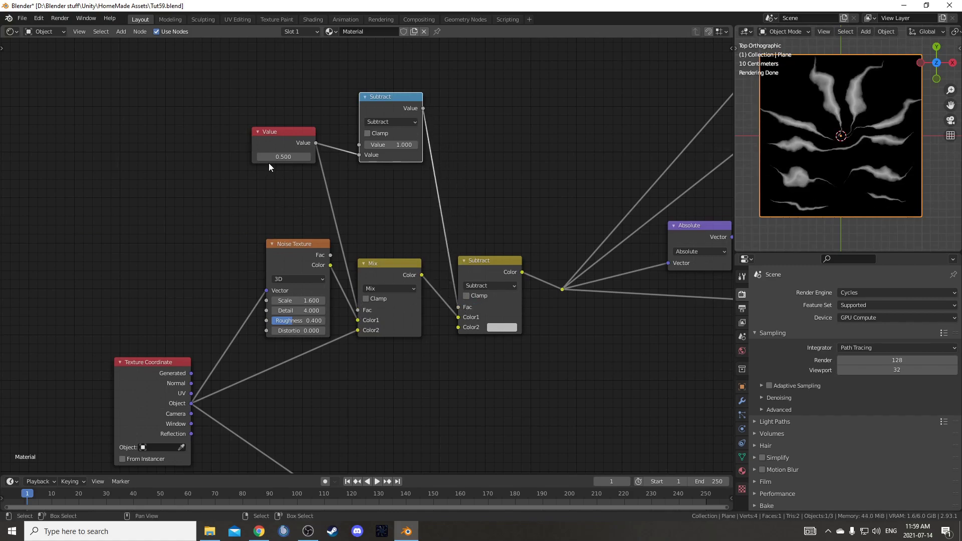
# Set the Value node to 0.7
pyautogui.moveTo(281, 156); pyautogui.dragTo(304, 157)
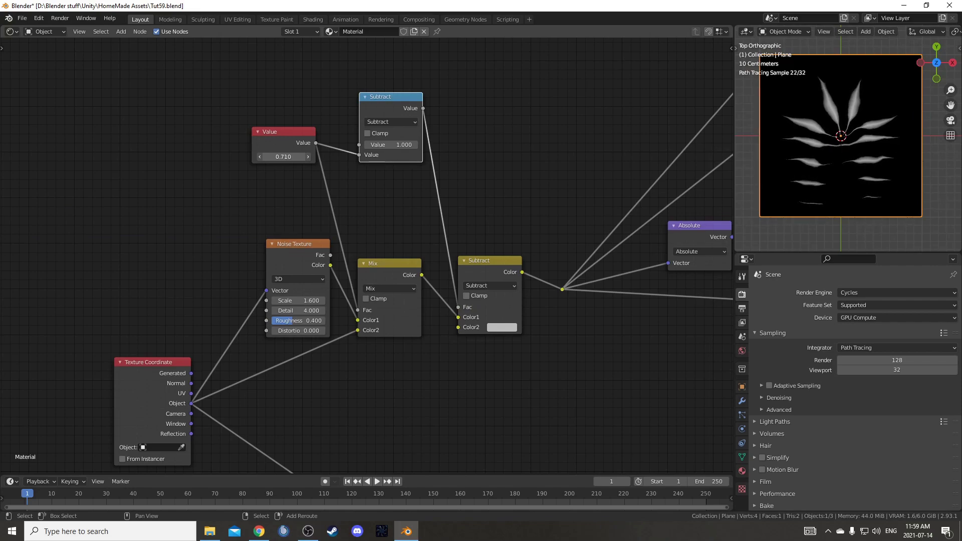
pyautogui.click(284, 158)
pyautogui.press('BackSpace')
pyautogui.press('Return')
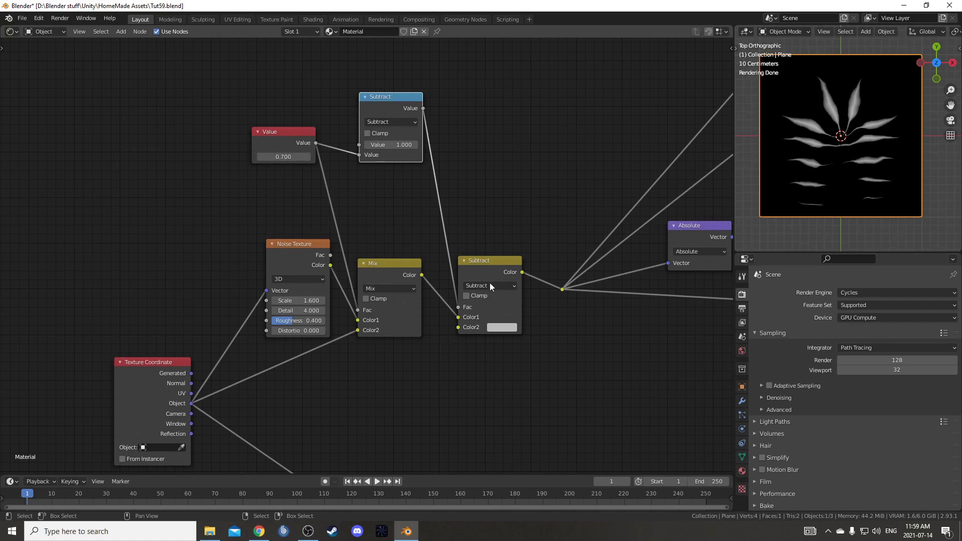
# Insert a ColorRamp after the final Add node of the Leaf Shape frame and position it beside the frame
pyautogui.moveTo(426, 279); pyautogui.dragTo(324, 284, button='middle')
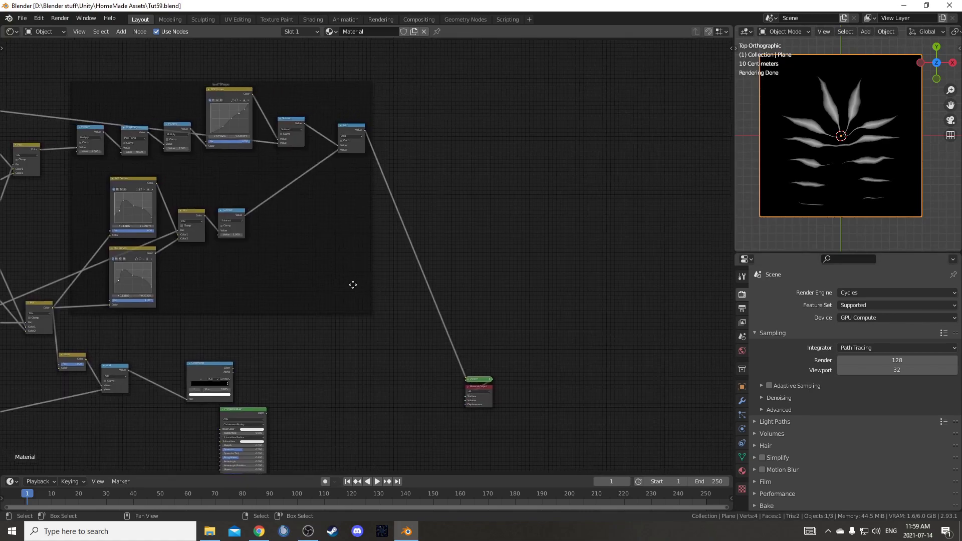
pyautogui.scroll(4, 481, 261)
pyautogui.moveTo(481, 271); pyautogui.dragTo(423, 321, button='middle')
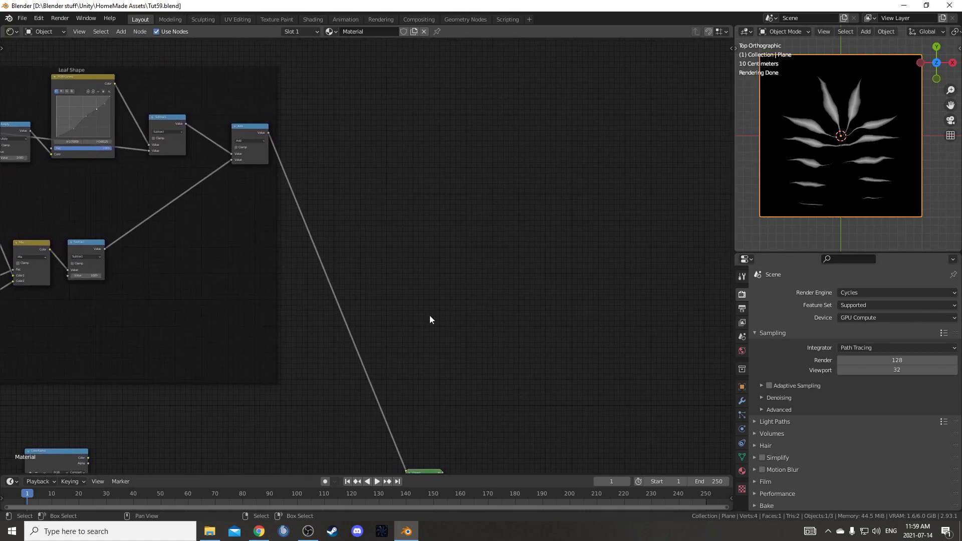
pyautogui.moveTo(383, 200); pyautogui.dragTo(419, 245, button='middle')
pyautogui.hotkey('shift', 'a')
pyautogui.write('color')
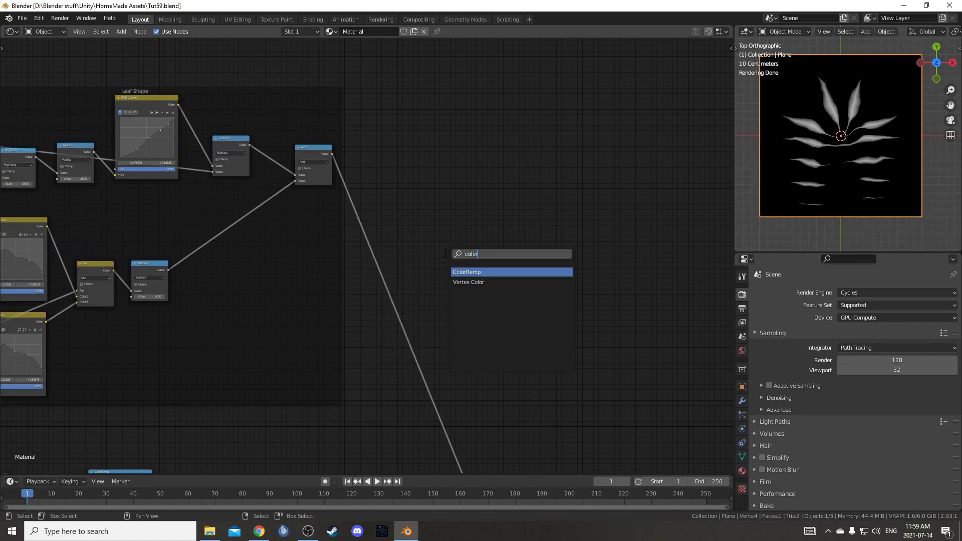
pyautogui.press('Return')
pyautogui.click(369, 253)
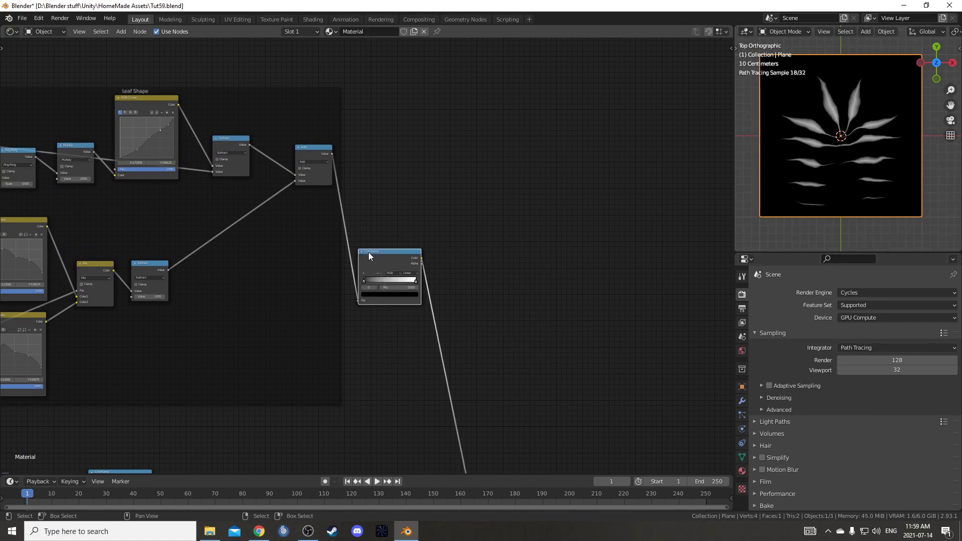
pyautogui.scroll(3, 371, 254)
pyautogui.moveTo(389, 260); pyautogui.dragTo(423, 119)
pyautogui.scroll(4, 426, 156)
pyautogui.moveTo(430, 188); pyautogui.dragTo(404, 288, button='middle')
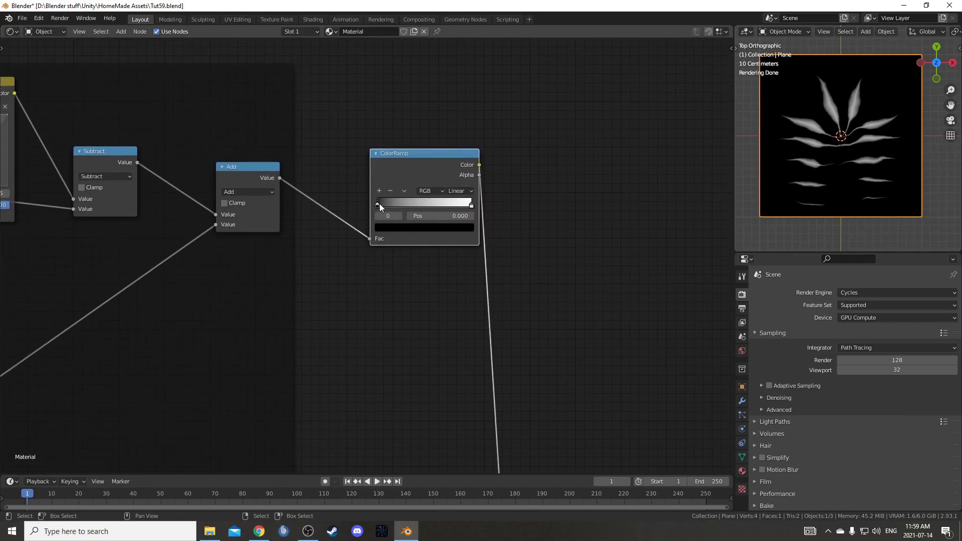
# Set the position of the ColorRamp's black stop to 0.064
pyautogui.click(421, 215)
pyautogui.write('0.0')
pyautogui.press('Return')
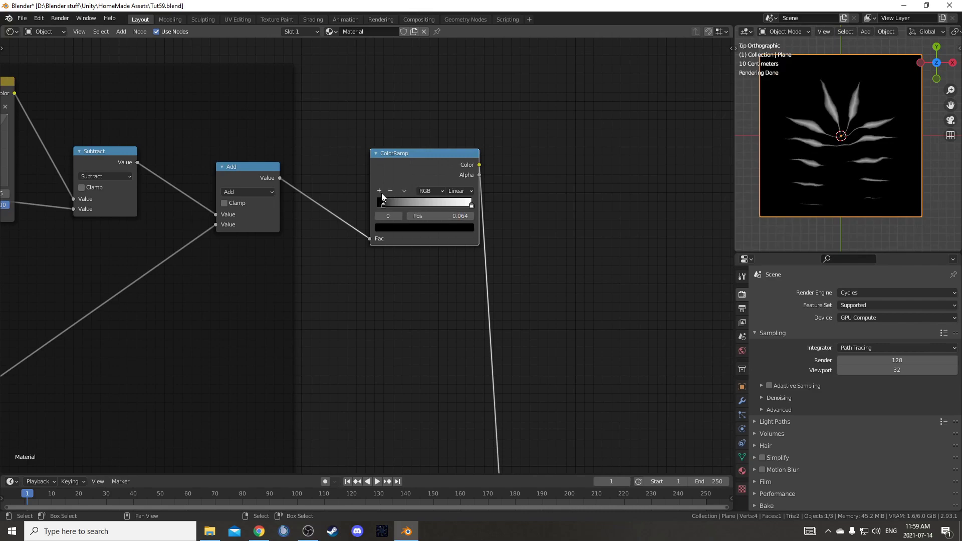
# Add a stop to the ColorRamp and set its position to 0.21
pyautogui.click(382, 192)
pyautogui.doubleClick(434, 216)
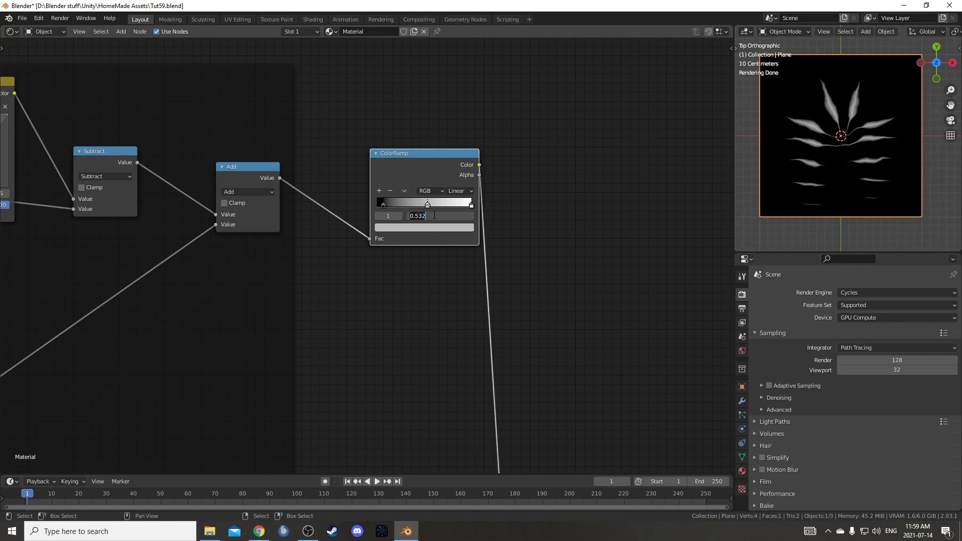
pyautogui.press('BackSpace')
pyautogui.press('Return')
# Add another ColorRamp stop and set its position to 0.35
pyautogui.click(380, 191)
pyautogui.doubleClick(435, 216)
pyautogui.press('BackSpace')
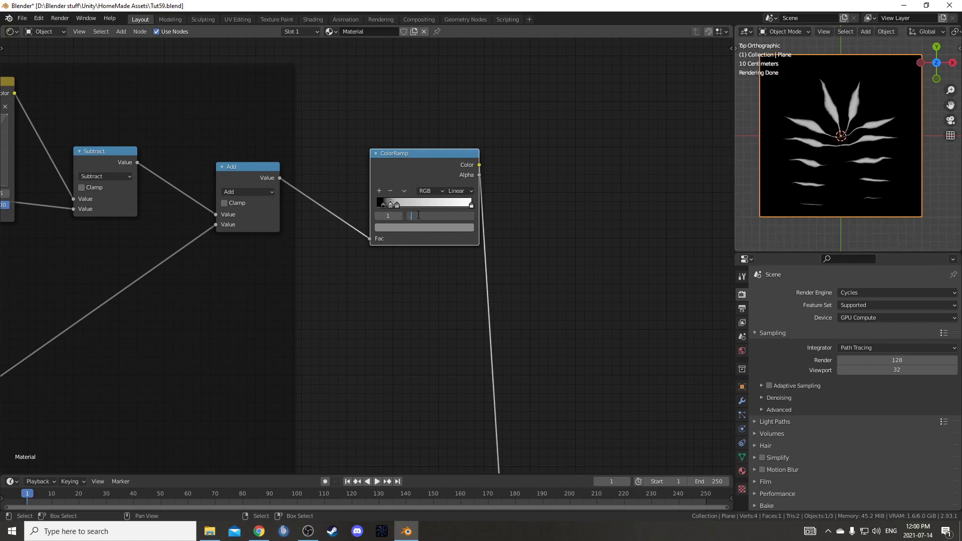
pyautogui.write('.35')
pyautogui.press('Return')
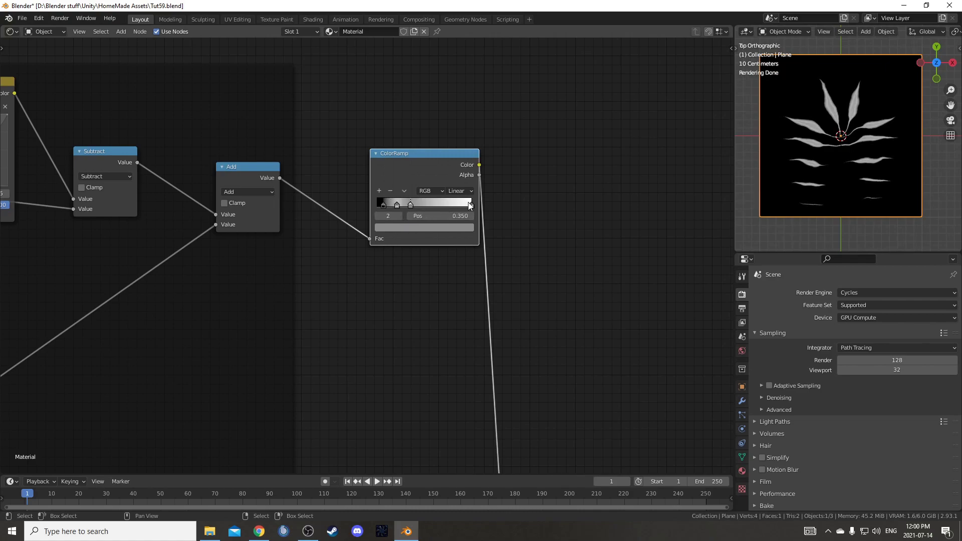
# Move the ColorRamp's white end stop to position 0.46
pyautogui.click(472, 203)
pyautogui.doubleClick(456, 216)
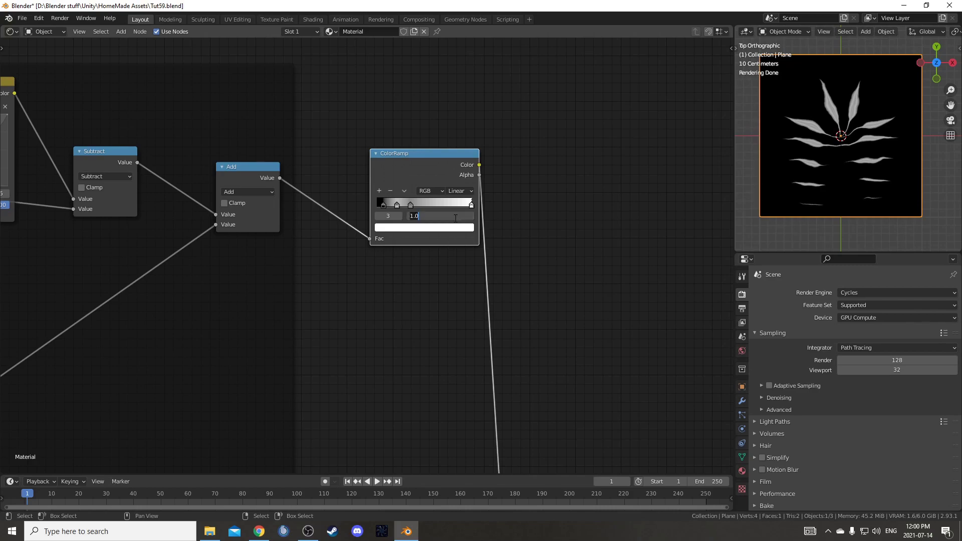
pyautogui.write('.46')
pyautogui.press('Return')
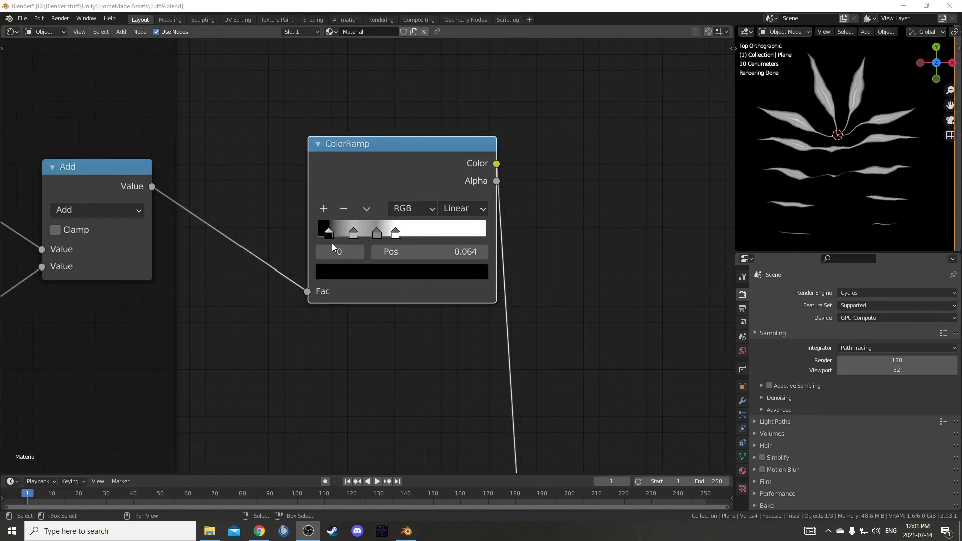
# Change the color of the ColorRamp's first stop, at 0.064, to a dark olive green
pyautogui.click(345, 272)
pyautogui.scroll(6, 377, 128)
pyautogui.moveTo(373, 129); pyautogui.dragTo(354, 109)
pyautogui.scroll(2, 354, 109)
pyautogui.scroll(-4, 354, 110)
pyautogui.scroll(-1, 353, 109)
pyautogui.scroll(2, 354, 109)
pyautogui.scroll(-1, 354, 110)
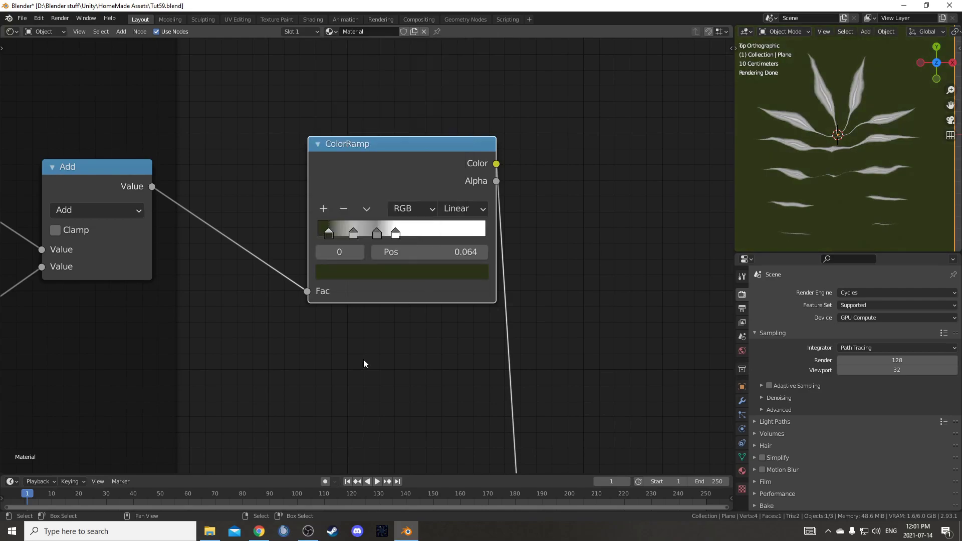
# Change the color of the ColorRamp stop at 0.21 to a light leaf green
pyautogui.click(353, 234)
pyautogui.click(359, 271)
pyautogui.moveTo(363, 99)
pyautogui.mouseDown()
pyautogui.moveTo(343, 114)
pyautogui.moveTo(349, 106)
pyautogui.mouseUp()
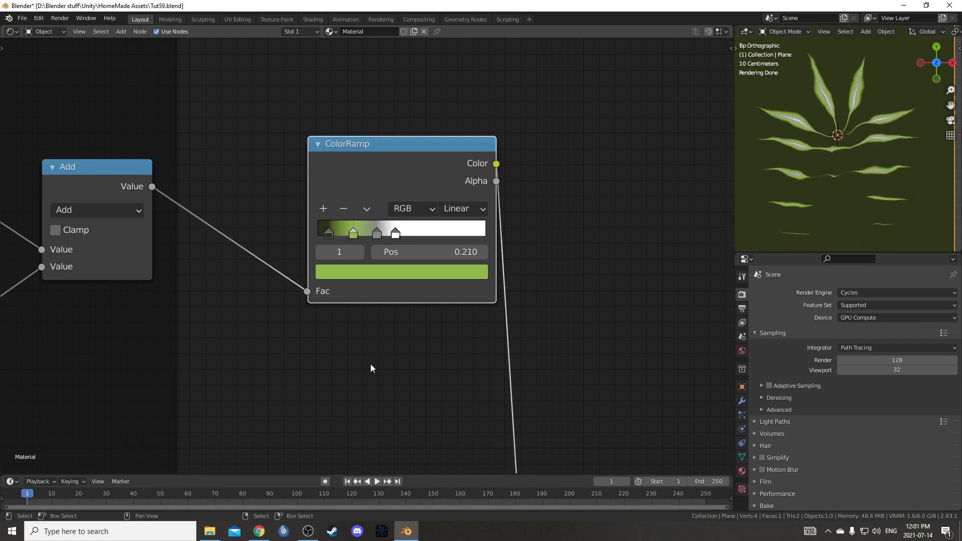
# Give the ColorRamp stop at 0.35 the light green sampled from the stop at 0.21
pyautogui.click(375, 235)
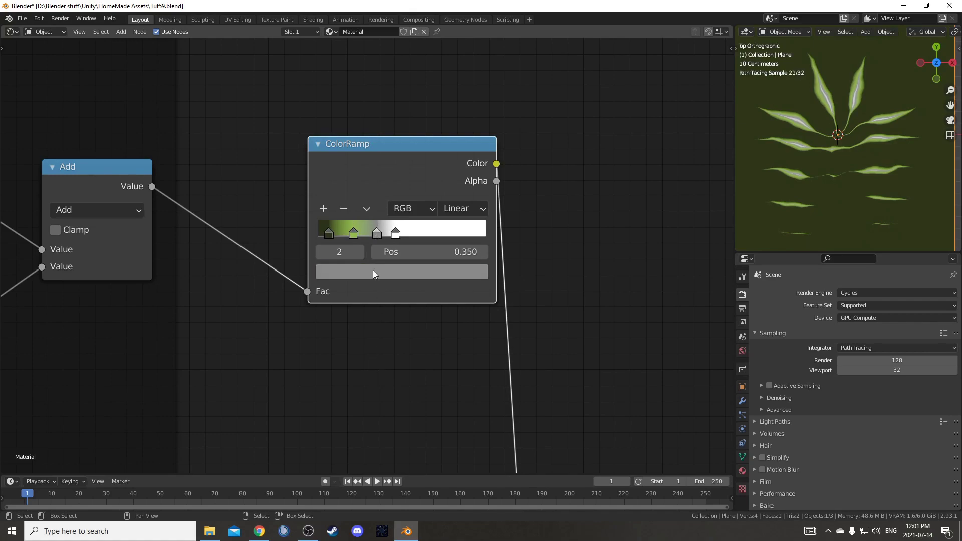
pyautogui.press('e')
pyautogui.click(358, 231)
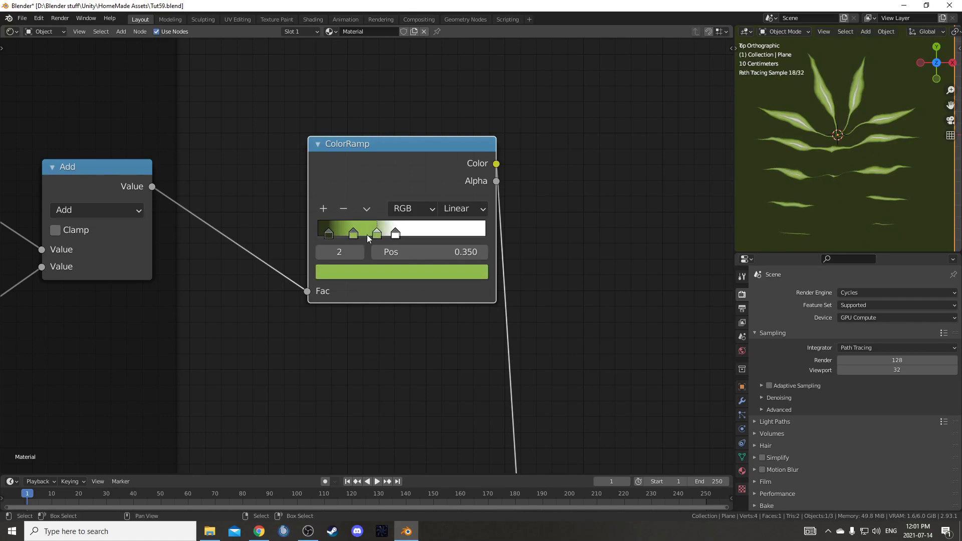
# Give the ColorRamp's last stop, at 0.46, the dark green sampled from the first stop
pyautogui.click(395, 234)
pyautogui.press('e')
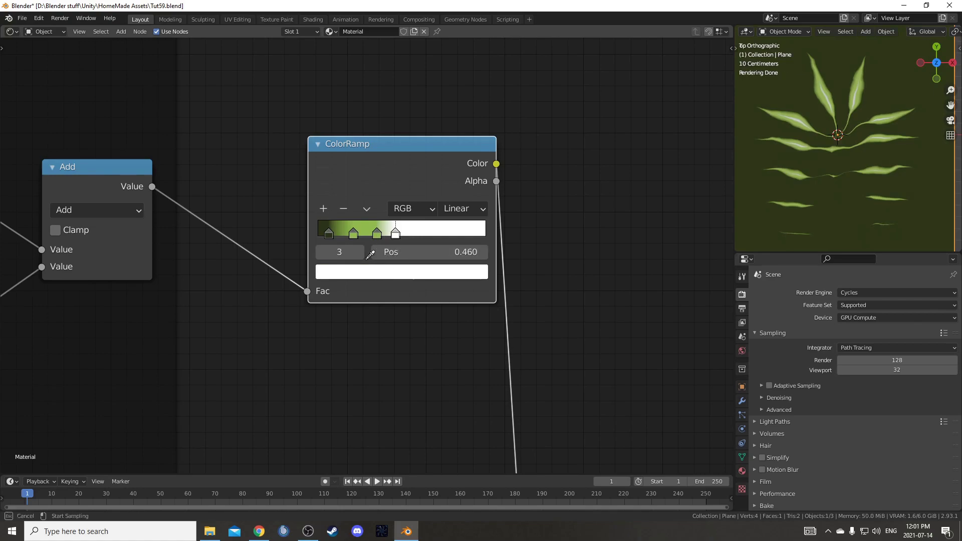
pyautogui.click(330, 232)
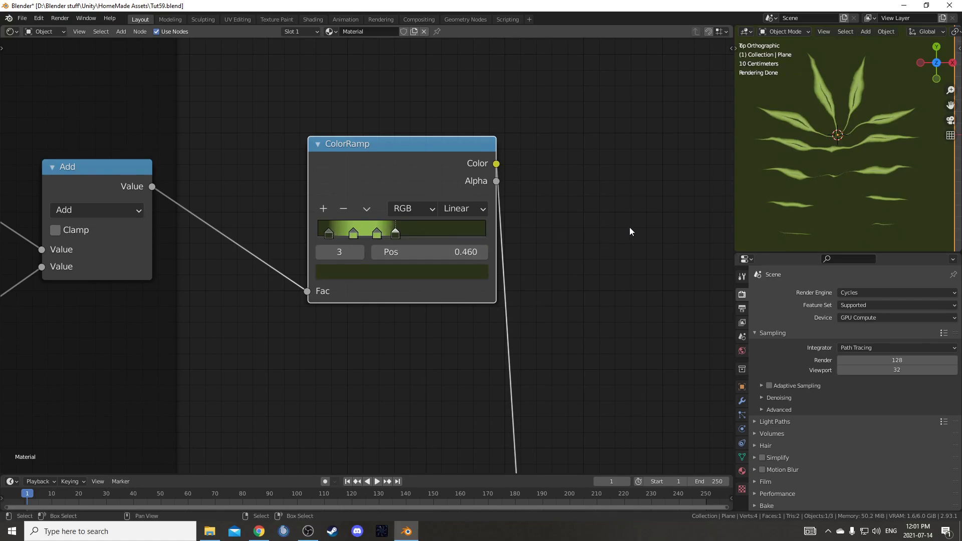
# Tighten the ColorRamp's outer dark stops by setting stop 3 to about 0.442 and stop 0 to about 0.077
pyautogui.moveTo(395, 232)
pyautogui.mouseDown()
pyautogui.moveTo(417, 233)
pyautogui.moveTo(394, 240)
pyautogui.mouseUp()
pyautogui.scroll(3, 829, 101)
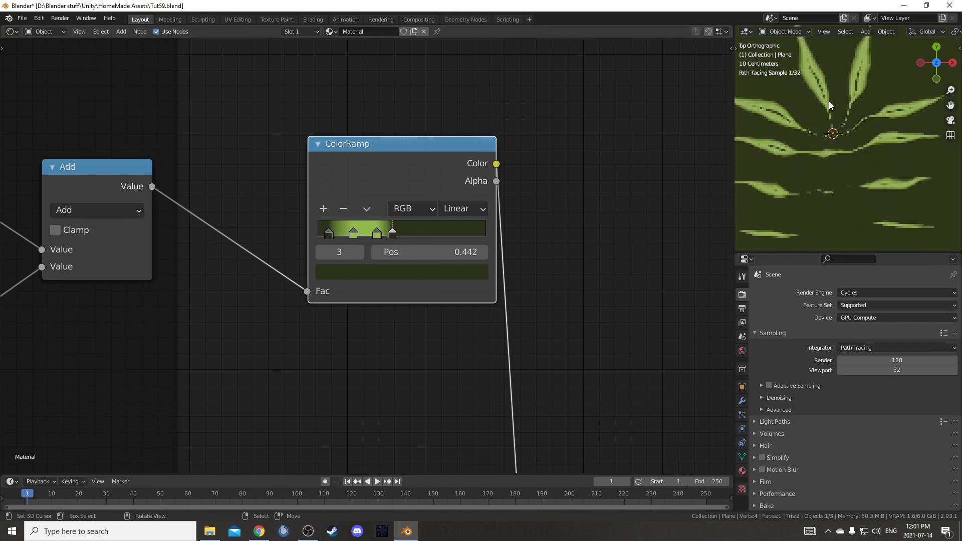
pyautogui.scroll(-1, 861, 70)
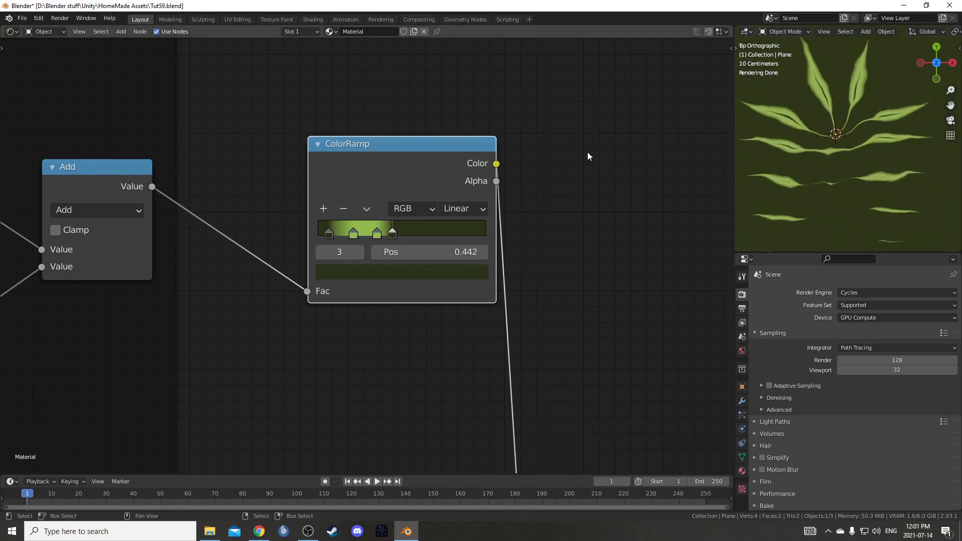
pyautogui.moveTo(329, 233)
pyautogui.mouseDown()
pyautogui.moveTo(314, 233)
pyautogui.moveTo(338, 234)
pyautogui.moveTo(316, 233)
pyautogui.moveTo(327, 233)
pyautogui.mouseUp()
pyautogui.scroll(3, 817, 123)
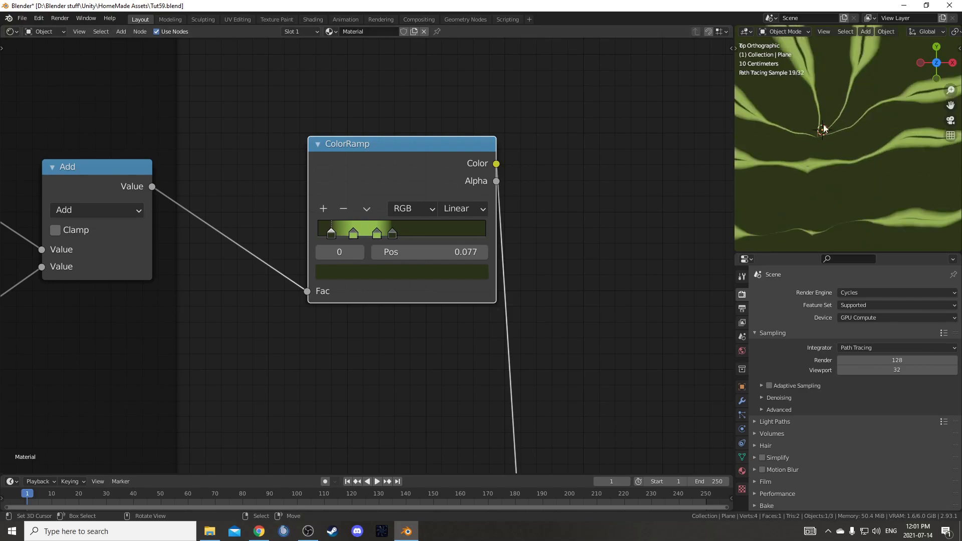
pyautogui.scroll(-2, 924, 109)
pyautogui.scroll(-4, 343, 232)
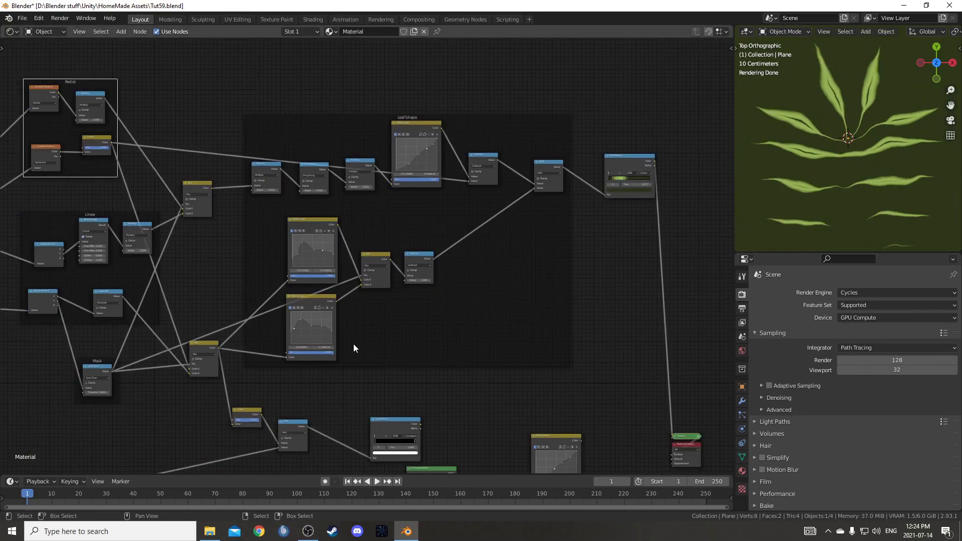
# Examine in top view how the Invert, Mask and Mix nodes feed the Leaf Shape frame
pyautogui.moveTo(338, 345); pyautogui.dragTo(352, 339, button='middle')
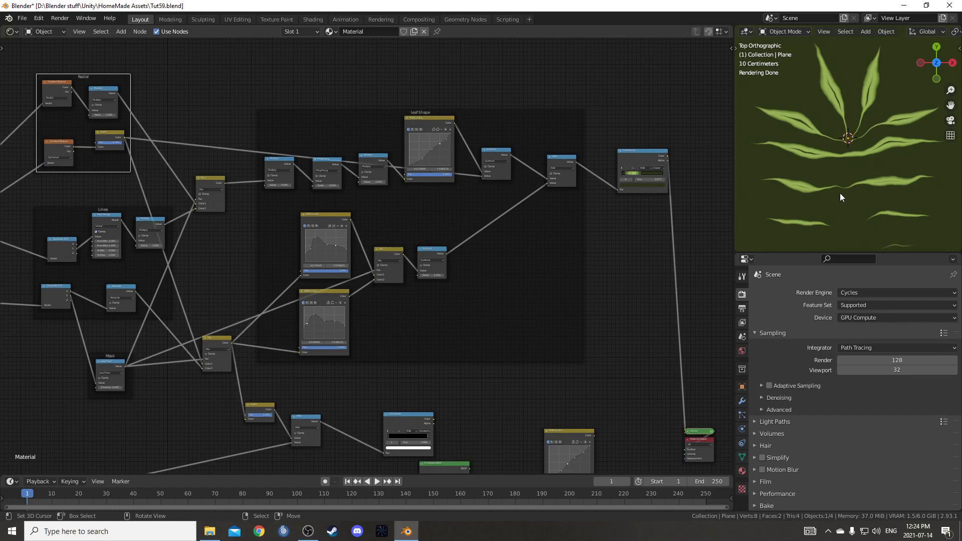
pyautogui.moveTo(829, 230)
pyautogui.mouseDown(button='middle')
pyautogui.moveTo(834, 182)
pyautogui.moveTo(831, 214)
pyautogui.mouseUp(button='middle')
pyautogui.press('KP_7')
pyautogui.moveTo(273, 244)
pyautogui.mouseDown(button='middle')
pyautogui.moveTo(293, 280)
pyautogui.moveTo(287, 252)
pyautogui.mouseUp(button='middle')
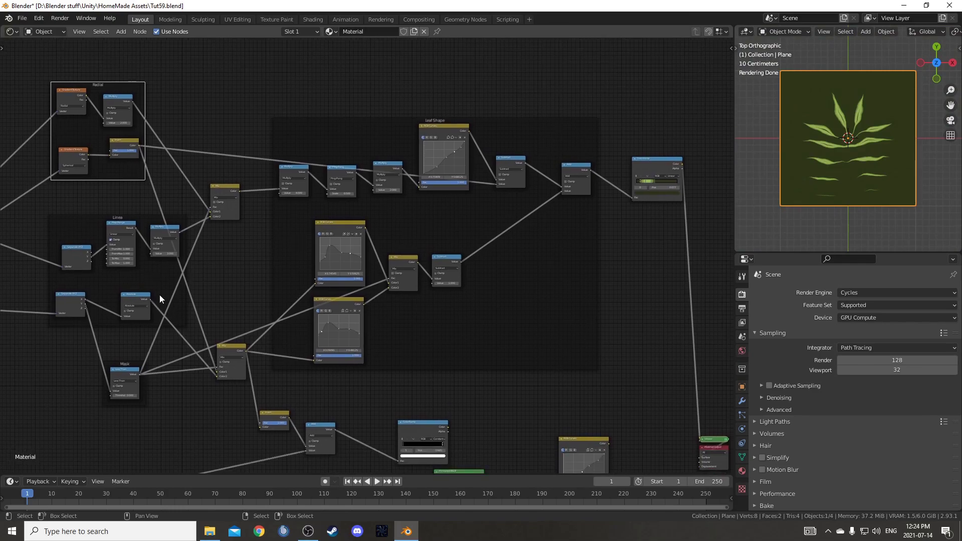
pyautogui.moveTo(223, 226); pyautogui.dragTo(223, 202, button='middle')
pyautogui.moveTo(122, 119); pyautogui.dragTo(121, 125)
pyautogui.scroll(2, 122, 124)
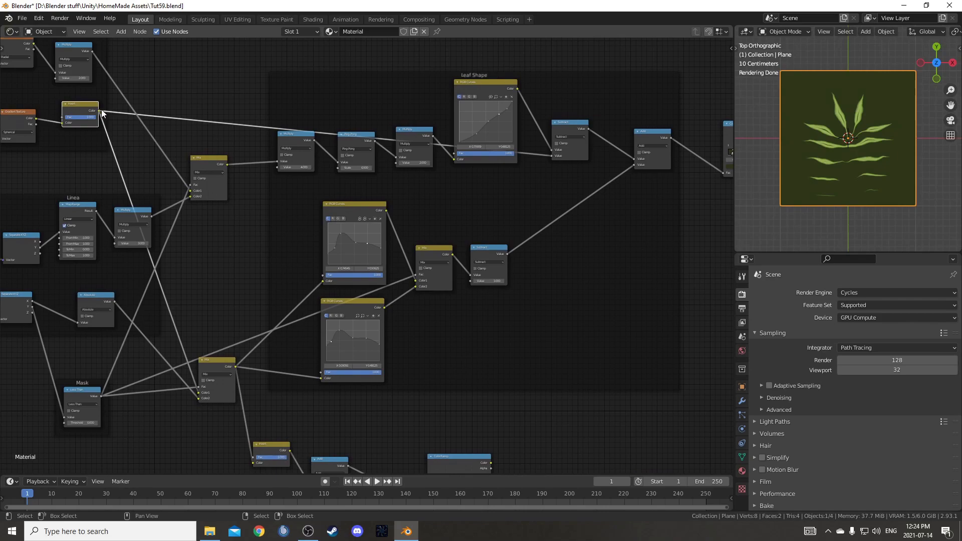
pyautogui.moveTo(563, 122); pyautogui.dragTo(567, 116)
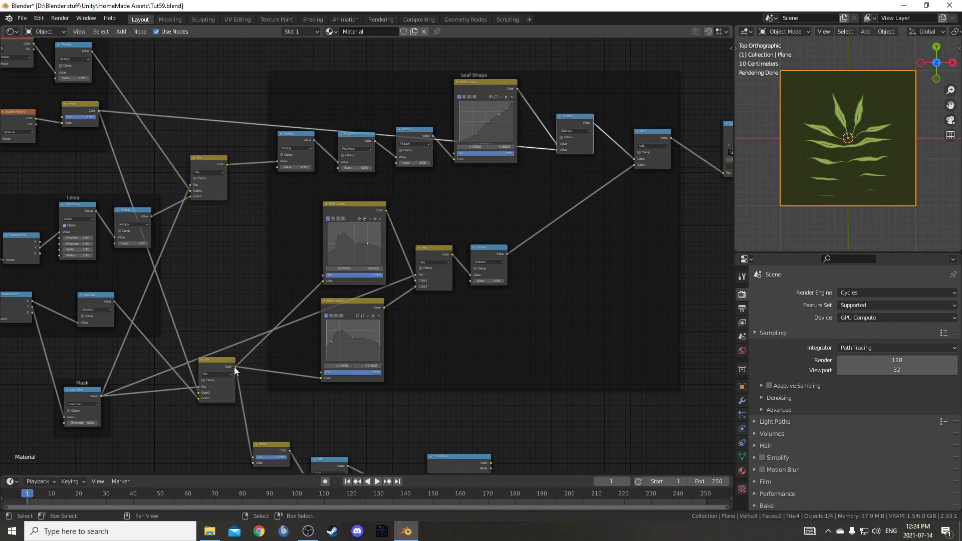
pyautogui.moveTo(174, 385); pyautogui.dragTo(228, 346, button='middle')
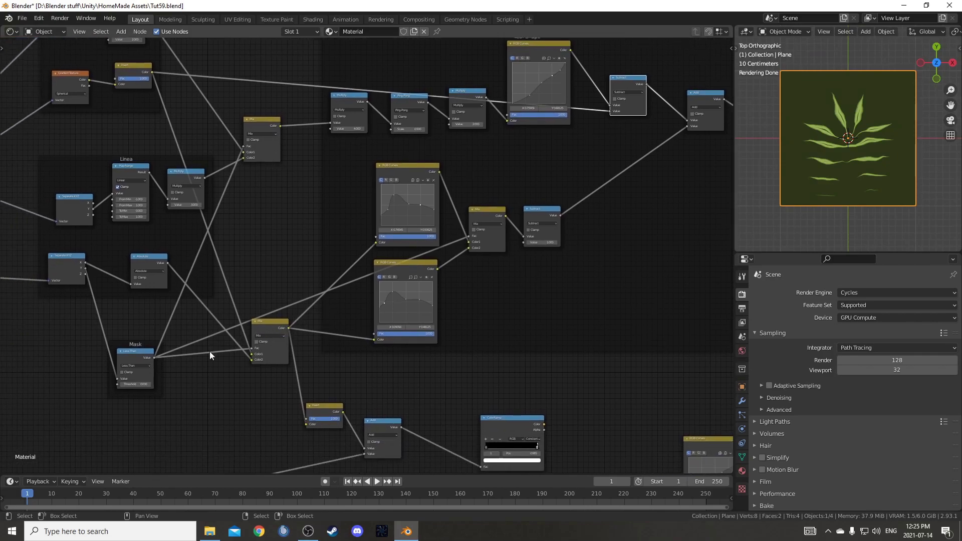
pyautogui.moveTo(154, 260); pyautogui.dragTo(157, 254)
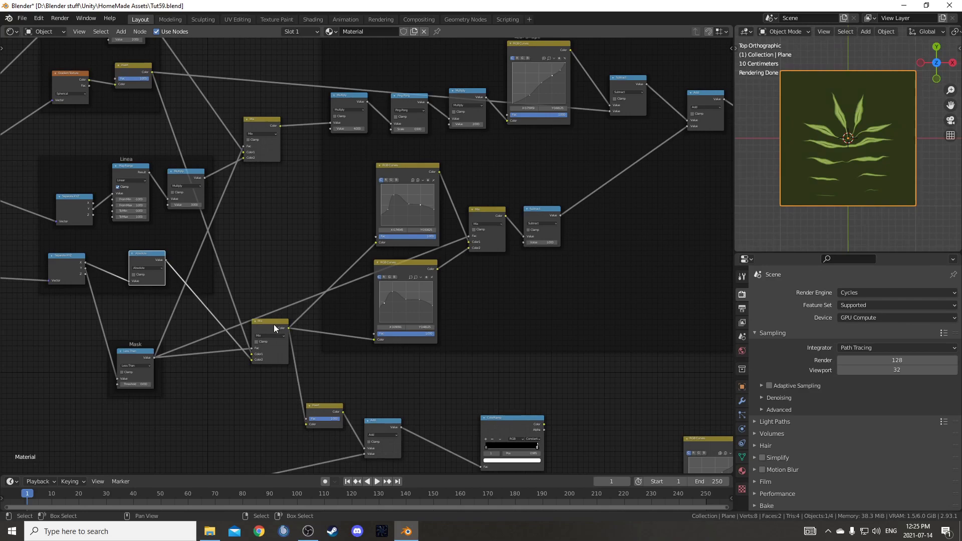
# Connect the lower Mix node's Color output to the second value of the upper Subtract node in the Leaf Shape frame
pyautogui.moveTo(289, 329); pyautogui.dragTo(610, 111)
pyautogui.scroll(2, 847, 192)
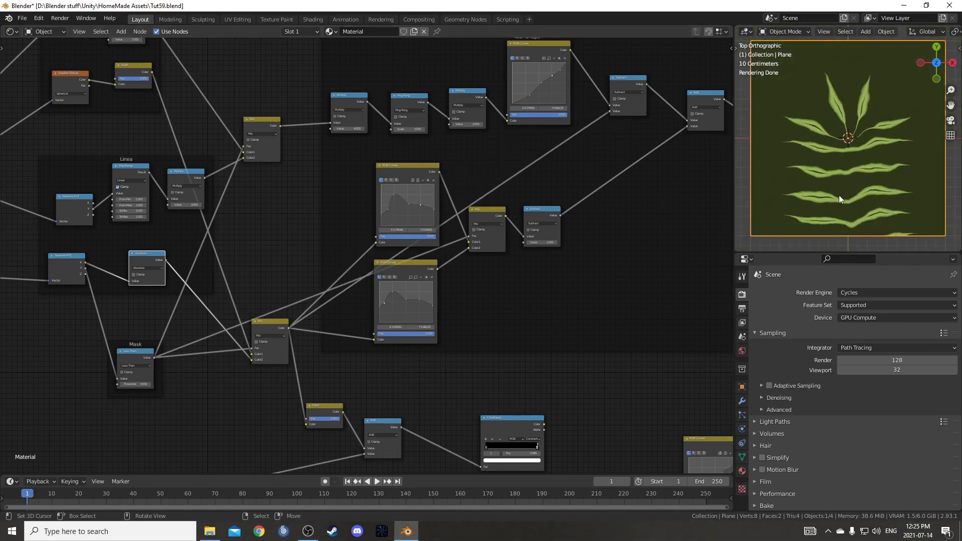
pyautogui.keyDown('shift'); pyautogui.scroll(-2, 508, 244); pyautogui.keyUp('shift')
# Lower the first curve point of the bottom RGB Curves node to about X 0.132, Y 0.313
pyautogui.scroll(3, 489, 252)
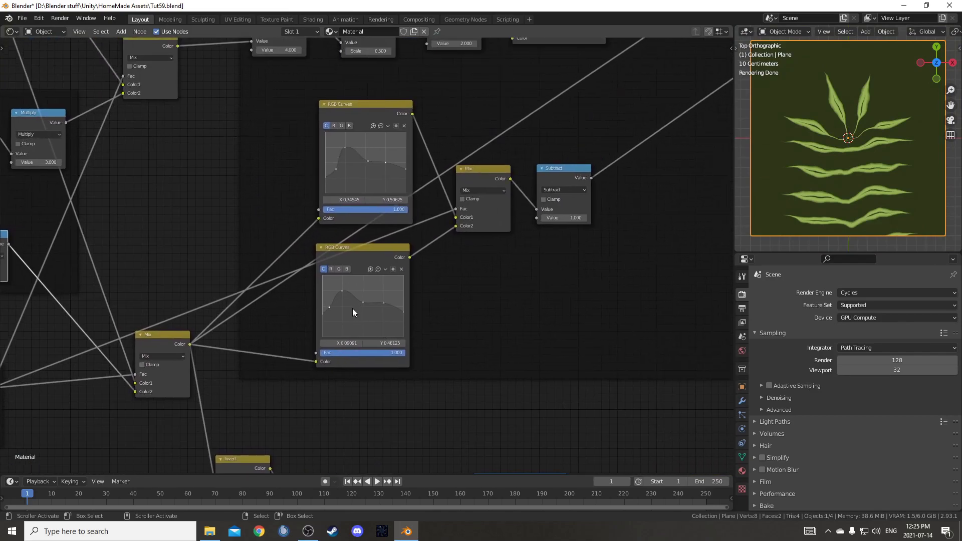
pyautogui.click(320, 305)
pyautogui.scroll(3, 851, 191)
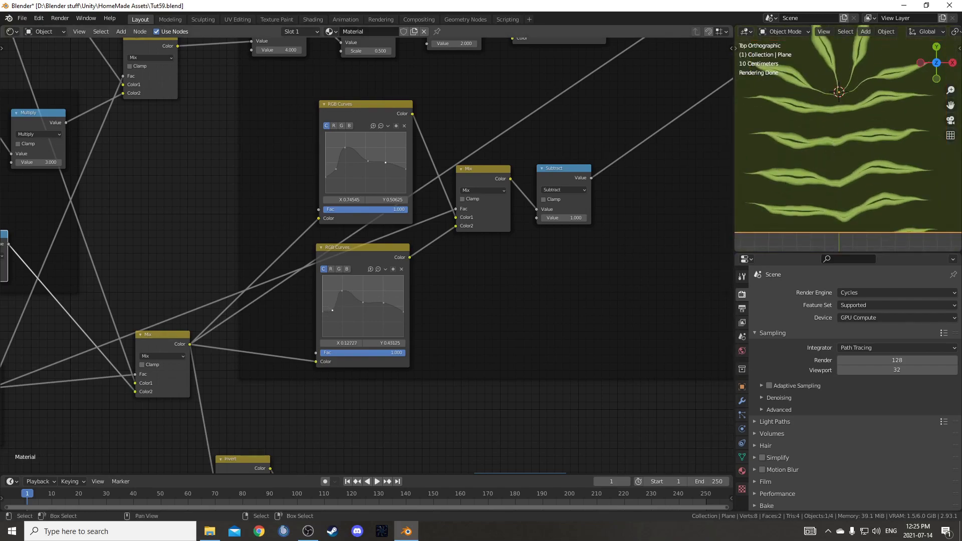
pyautogui.moveTo(332, 311); pyautogui.dragTo(332, 319)
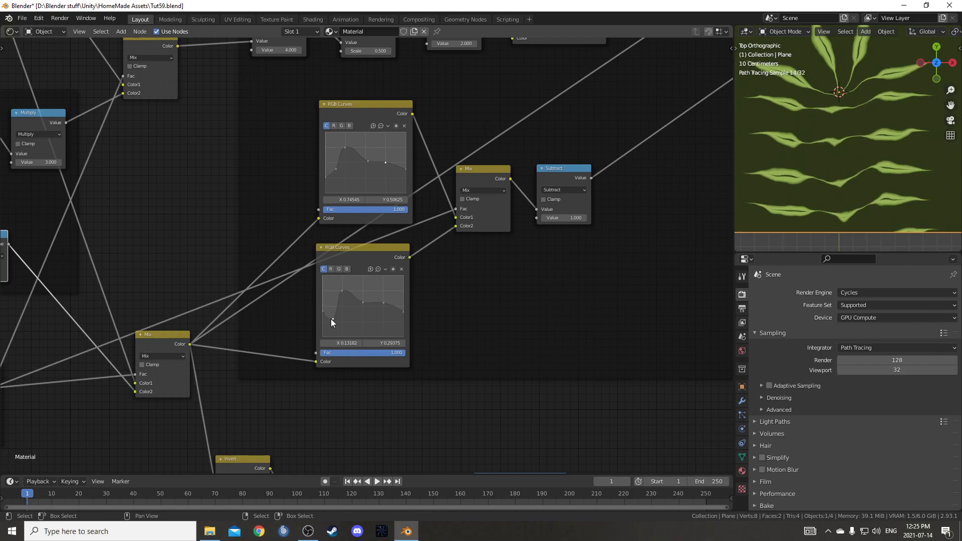
pyautogui.moveTo(320, 314); pyautogui.dragTo(324, 321)
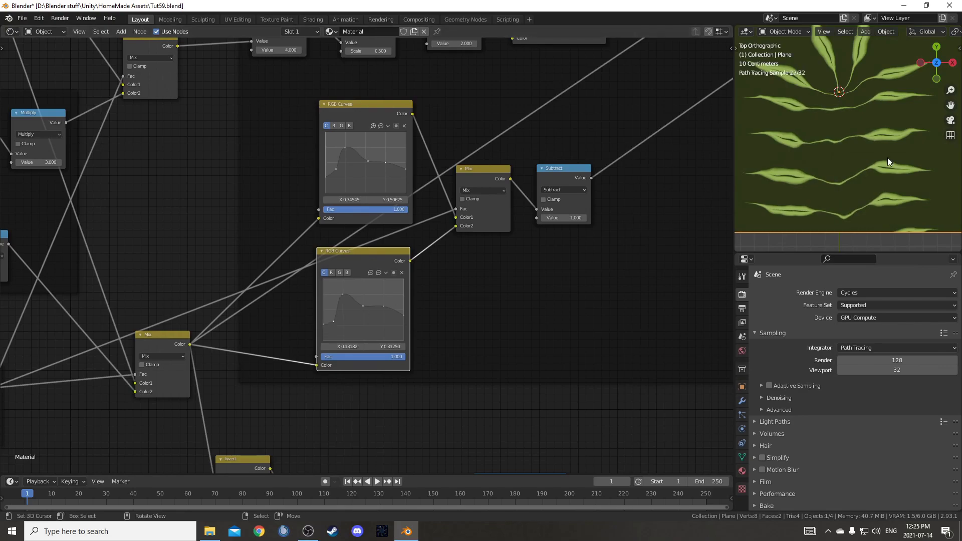
pyautogui.scroll(-2, 888, 158)
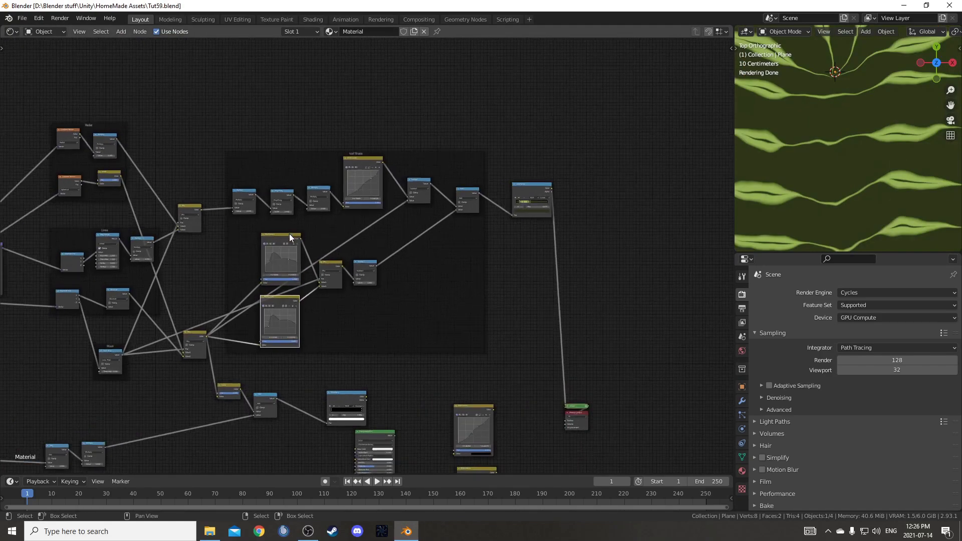
# Duplicate the top RGB Curves node and the upper wave-shaped RGB Curves node with their input links and place the copies above
pyautogui.scroll(1, 290, 233)
pyautogui.keyDown('shift'); pyautogui.click(363, 170); pyautogui.keyUp('shift')
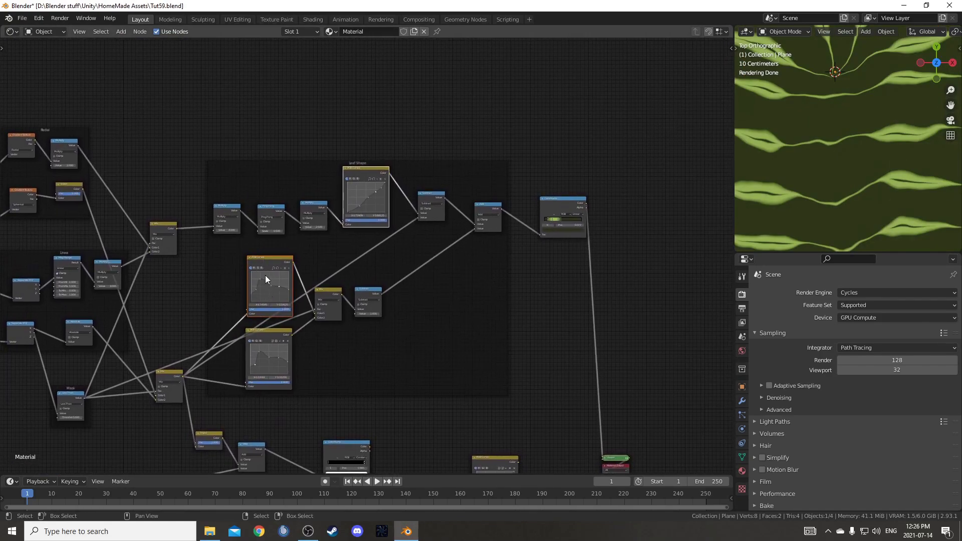
pyautogui.moveTo(374, 276); pyautogui.dragTo(350, 318, button='middle')
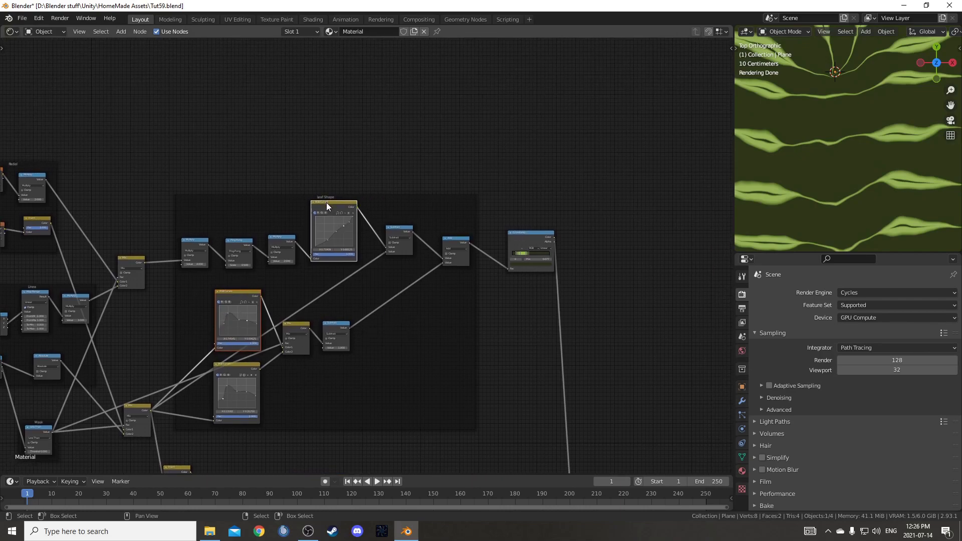
pyautogui.scroll(-2, 381, 281)
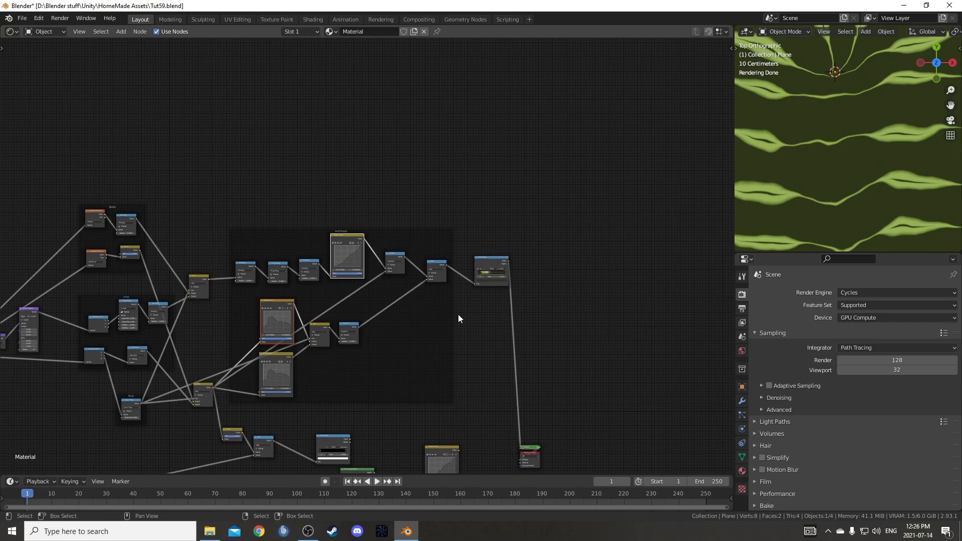
pyautogui.hotkey('ctrl', 'shift', 'd')
pyautogui.click(460, 145)
pyautogui.moveTo(343, 126); pyautogui.dragTo(343, 161, button='middle')
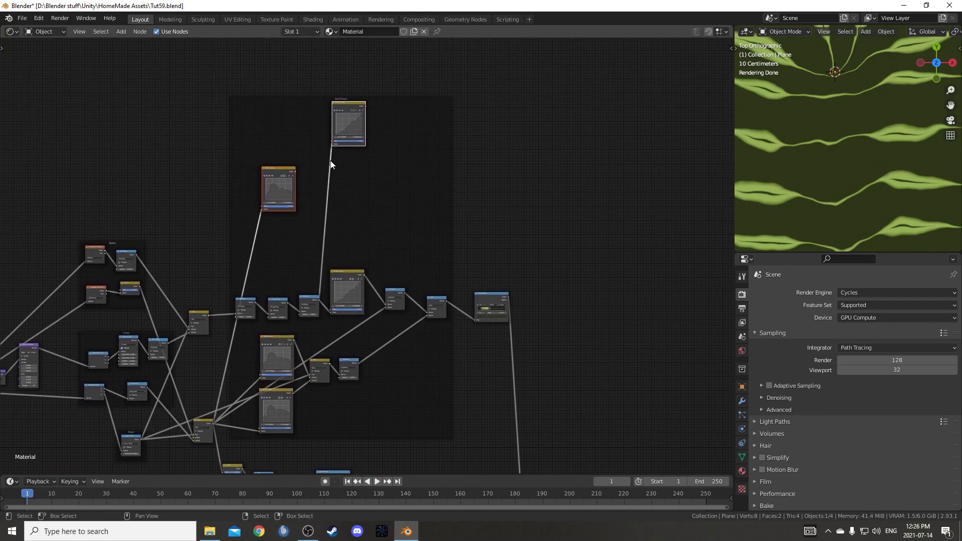
# Remove the two copied RGB Curves nodes from the Leaf Shape frame and stack them vertically above it
pyautogui.hotkey('alt', 'p')
pyautogui.click(351, 107)
pyautogui.moveTo(352, 107); pyautogui.dragTo(290, 90)
pyautogui.moveTo(281, 169); pyautogui.dragTo(286, 147)
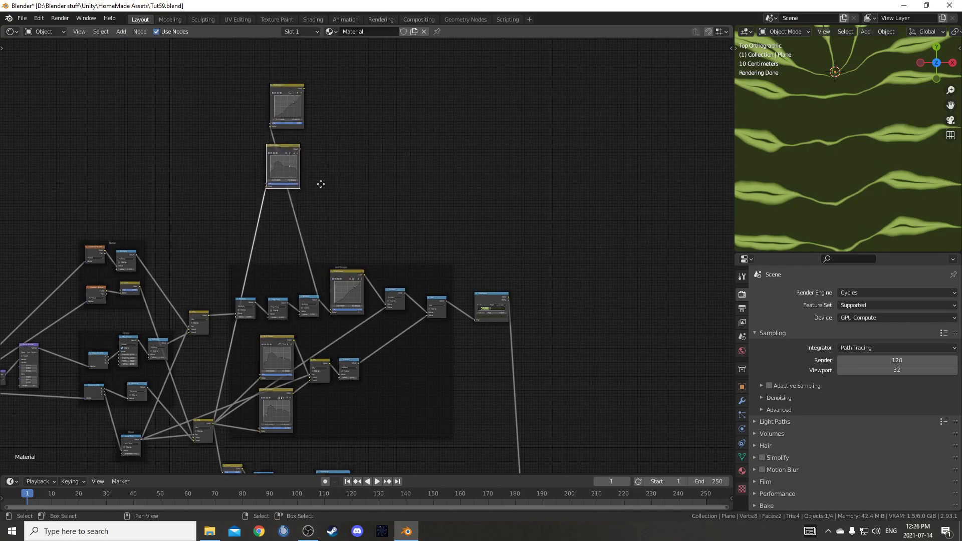
# Duplicate the stacked pair of RGB Curves nodes and place the second pair above the first
pyautogui.keyDown('shift'); pyautogui.scroll(4, 257, 155); pyautogui.keyUp('shift')
pyautogui.keyDown('shift'); pyautogui.scroll(2, 391, 289); pyautogui.keyUp('shift')
pyautogui.hotkey('shift', 'd')
pyautogui.click(421, 154)
pyautogui.scroll(-3, 414, 179)
pyautogui.moveTo(397, 210); pyautogui.dragTo(382, 193, button='middle')
# Duplicate the Leaf Shape frame's two Subtract nodes and Add node and place the copies beside the lower RGB Curves pair
pyautogui.scroll(1, 394, 286)
pyautogui.moveTo(395, 290); pyautogui.dragTo(406, 323, button='middle')
pyautogui.scroll(1, 400, 314)
pyautogui.moveTo(368, 471); pyautogui.dragTo(386, 331, button='middle')
pyautogui.scroll(3, 386, 339)
pyautogui.click(387, 342)
pyautogui.keyDown('shift'); pyautogui.click(436, 264); pyautogui.keyUp('shift')
pyautogui.keyDown('shift'); pyautogui.click(489, 277); pyautogui.keyUp('shift')
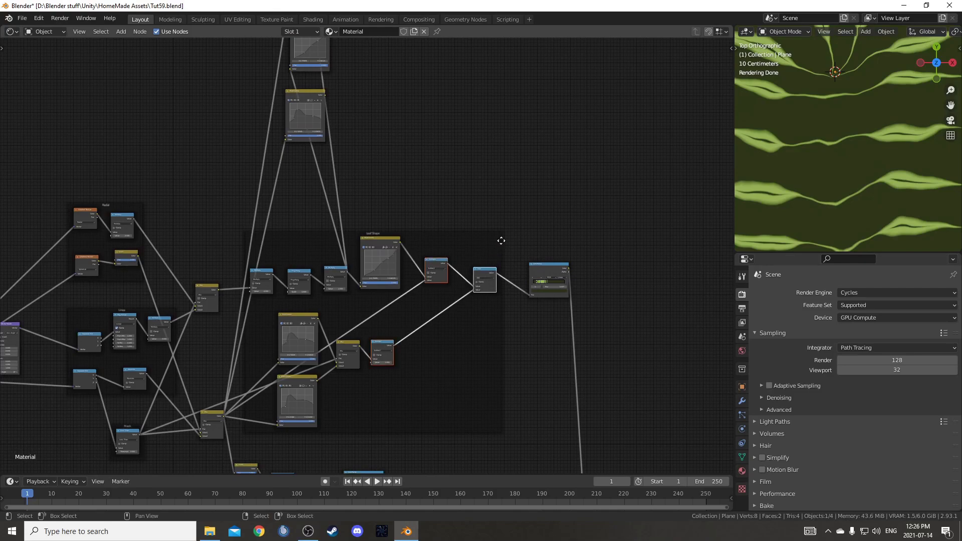
pyautogui.moveTo(502, 242); pyautogui.dragTo(523, 302, button='middle')
pyautogui.press('g')
pyautogui.click(529, 89)
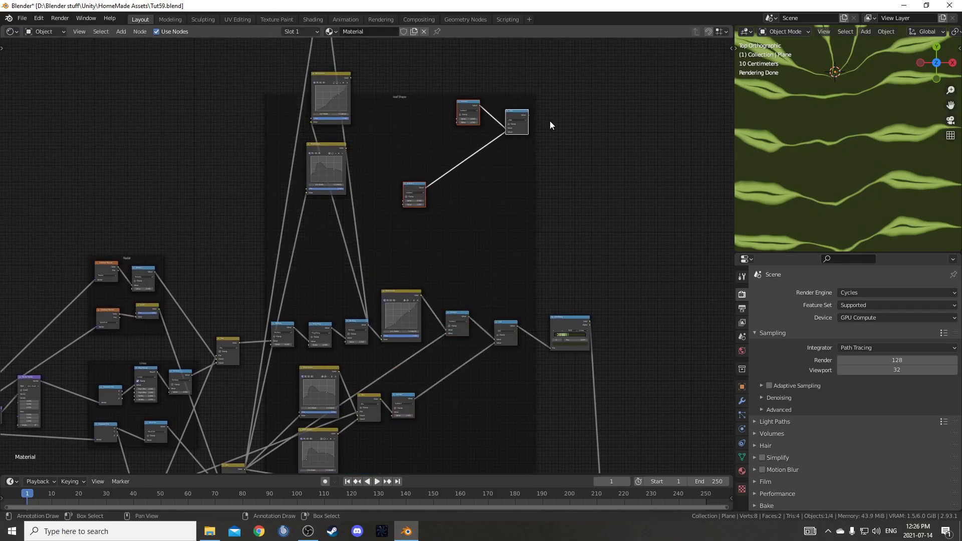
# Remove the copied Subtract and Add nodes from the Leaf Shape frame and duplicate them beside the upper RGB Curves pair
pyautogui.hotkey('alt', 'p')
pyautogui.moveTo(560, 141); pyautogui.dragTo(559, 267, button='middle')
pyautogui.moveTo(436, 204); pyautogui.dragTo(472, 253)
pyautogui.moveTo(450, 233); pyautogui.dragTo(429, 288, button='middle')
pyautogui.moveTo(359, 279); pyautogui.dragTo(501, 388)
pyautogui.hotkey('shift', 'd')
pyautogui.click(525, 199)
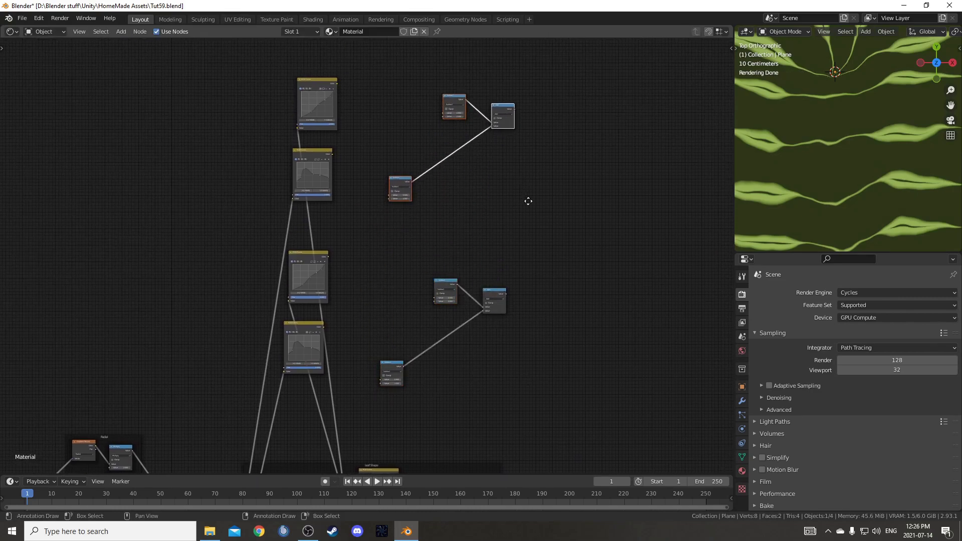
# Connect each of the four copied RGB Curves nodes to the first value of its neighbouring copied Subtract node
pyautogui.scroll(3, 481, 215)
pyautogui.moveTo(381, 131); pyautogui.dragTo(562, 181)
pyautogui.moveTo(371, 252); pyautogui.dragTo(471, 326)
pyautogui.scroll(-2, 489, 226)
pyautogui.moveTo(371, 210); pyautogui.dragTo(511, 261)
pyautogui.moveTo(368, 299); pyautogui.dragTo(440, 363)
pyautogui.hotkey('ctrl', 'z')
# Connect the lower Mix node's Color to the lower set's bottom Subtract and add a reroute point to that link
pyautogui.scroll(-3, 448, 373)
pyautogui.moveTo(457, 387); pyautogui.dragTo(493, 271, button='middle')
pyautogui.scroll(2, 347, 398)
pyautogui.moveTo(345, 400); pyautogui.dragTo(472, 191)
pyautogui.moveTo(482, 188); pyautogui.dragTo(458, 264, button='middle')
pyautogui.keyDown('shift'); pyautogui.moveTo(453, 300); pyautogui.dragTo(453, 300, button='right'); pyautogui.keyUp('shift')
pyautogui.press('g')
pyautogui.click(429, 214)
# Connect the reroute point to the second value of the upper set's bottom Subtract node
pyautogui.moveTo(428, 213); pyautogui.dragTo(428, 302, button='middle')
pyautogui.moveTo(416, 294); pyautogui.dragTo(459, 208)
pyautogui.moveTo(537, 201); pyautogui.dragTo(494, 215, button='middle')
pyautogui.scroll(1, 494, 215)
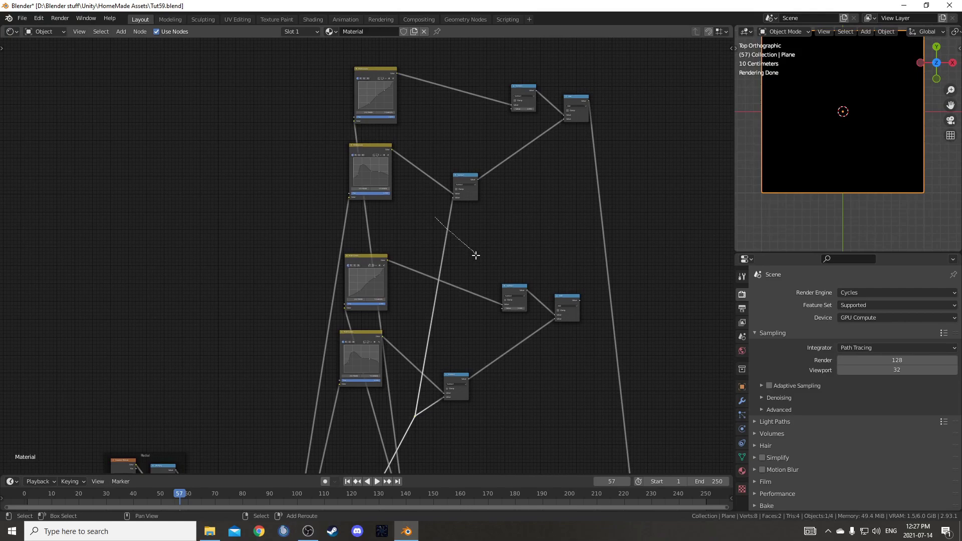
# Add another reroute and link it to the upper set's top Subtract, disconnecting the Mix link from its bottom Subtract
pyautogui.keyDown('shift'); pyautogui.moveTo(476, 255); pyautogui.dragTo(476, 256, button='right'); pyautogui.keyUp('shift')
pyautogui.moveTo(448, 230); pyautogui.dragTo(512, 108)
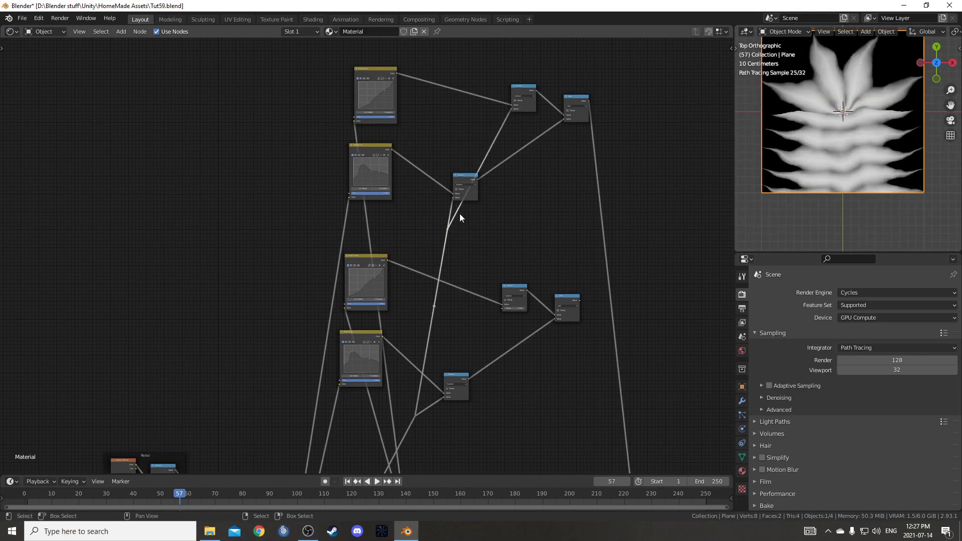
pyautogui.moveTo(453, 197); pyautogui.dragTo(434, 216)
pyautogui.moveTo(479, 257); pyautogui.dragTo(481, 210, button='middle')
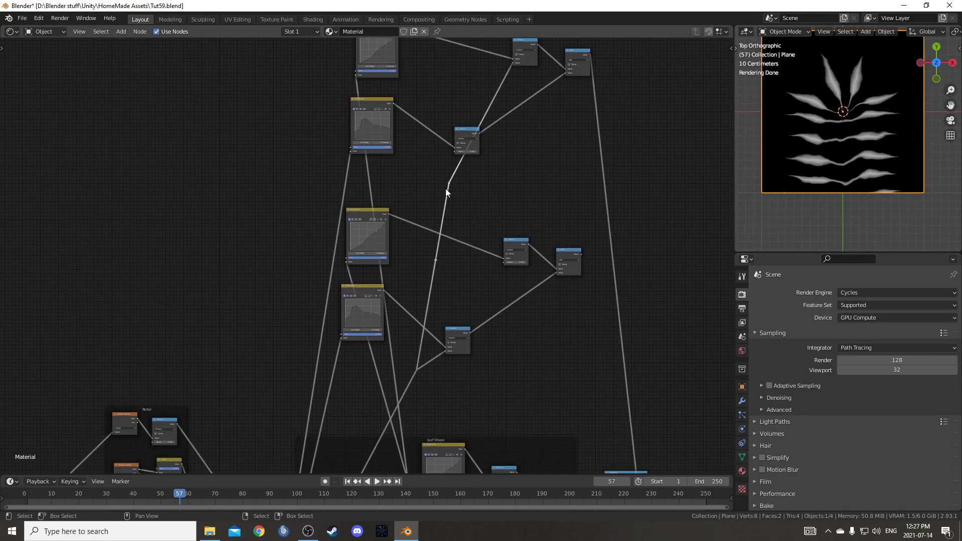
pyautogui.press('g')
pyautogui.click(432, 181)
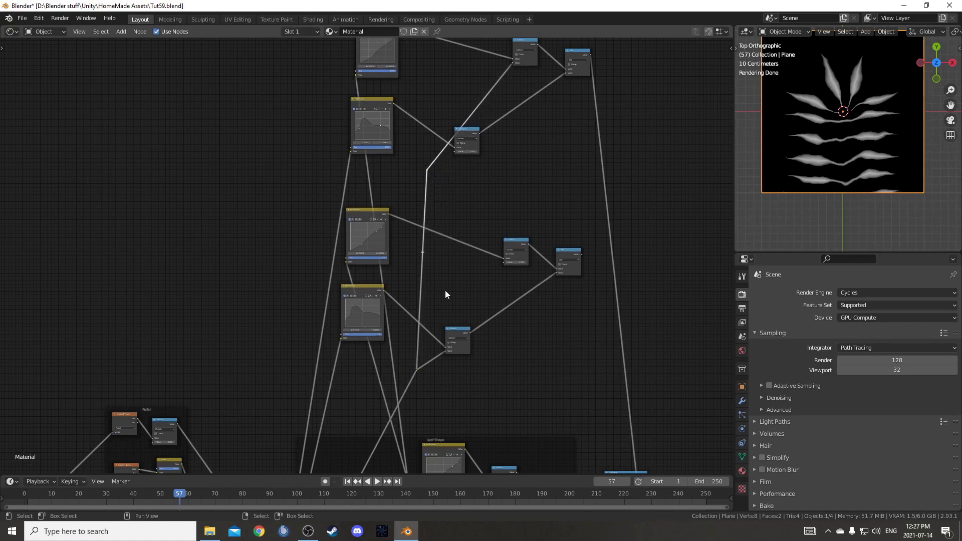
# Move the lower set's Mix link to the second value of its top Subtract and raise the reroute beside it
pyautogui.moveTo(447, 350); pyautogui.dragTo(505, 261)
pyautogui.moveTo(409, 355); pyautogui.dragTo(424, 390)
pyautogui.press('g')
pyautogui.click(438, 285)
# Reposition the upper reroute points to straighten the link into the upper set's top Subtract node
pyautogui.moveTo(419, 146); pyautogui.dragTo(441, 184)
pyautogui.press('g')
pyautogui.click(435, 83)
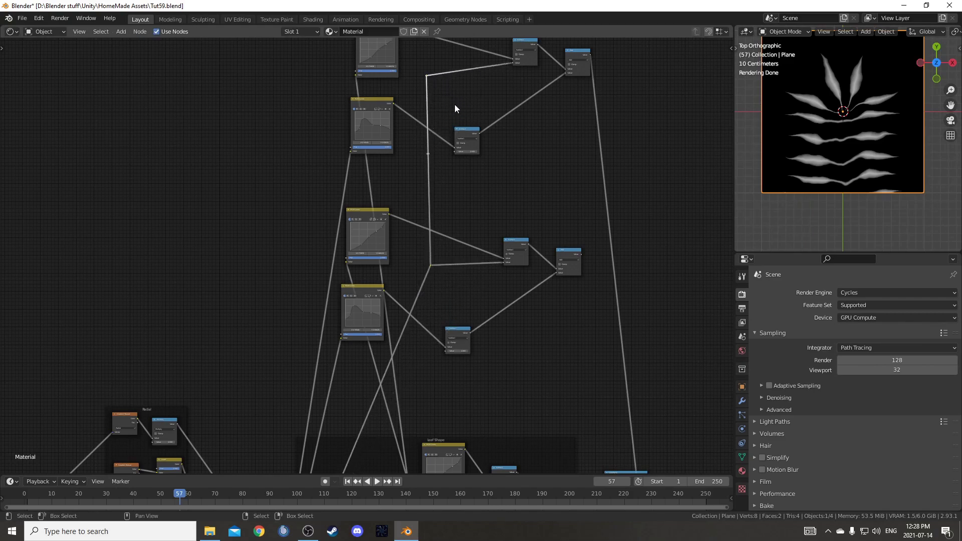
pyautogui.scroll(-4, 508, 228)
pyautogui.moveTo(524, 368); pyautogui.dragTo(454, 348, button='middle')
pyautogui.click(424, 207)
pyautogui.press('g')
pyautogui.click(423, 204)
pyautogui.scroll(-3, 511, 316)
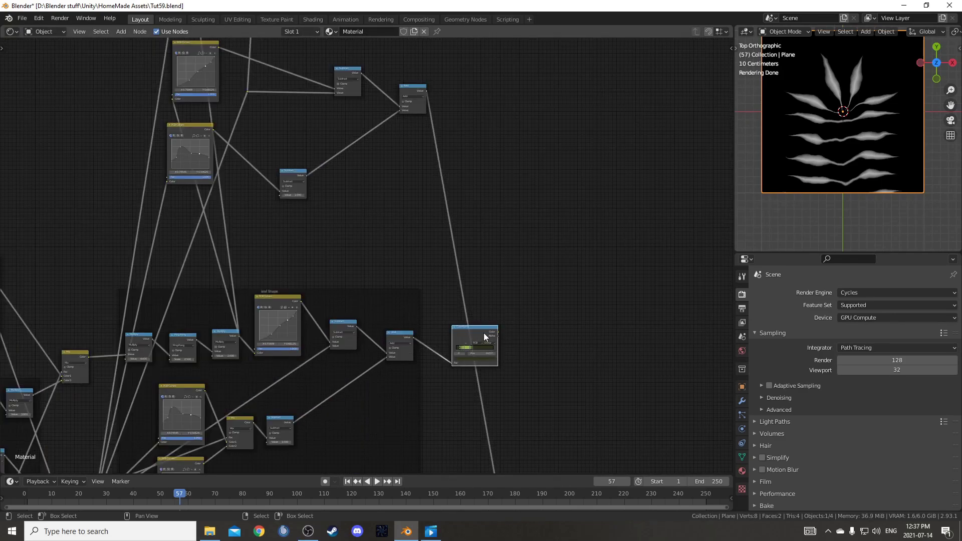
# Move the ColorRamp beside the lower set's Add node, inserting it into the link from Add to the material output
pyautogui.moveTo(483, 333); pyautogui.dragTo(467, 160)
pyautogui.moveTo(557, 233); pyautogui.dragTo(564, 325, button='middle')
pyautogui.moveTo(464, 256); pyautogui.dragTo(488, 204)
# Examine the lower set's RGB Curves, Subtract and Add nodes and their links into the ColorRamp
pyautogui.scroll(3, 361, 250)
pyautogui.moveTo(337, 306); pyautogui.dragTo(540, 393, button='middle')
pyautogui.scroll(4, 516, 376)
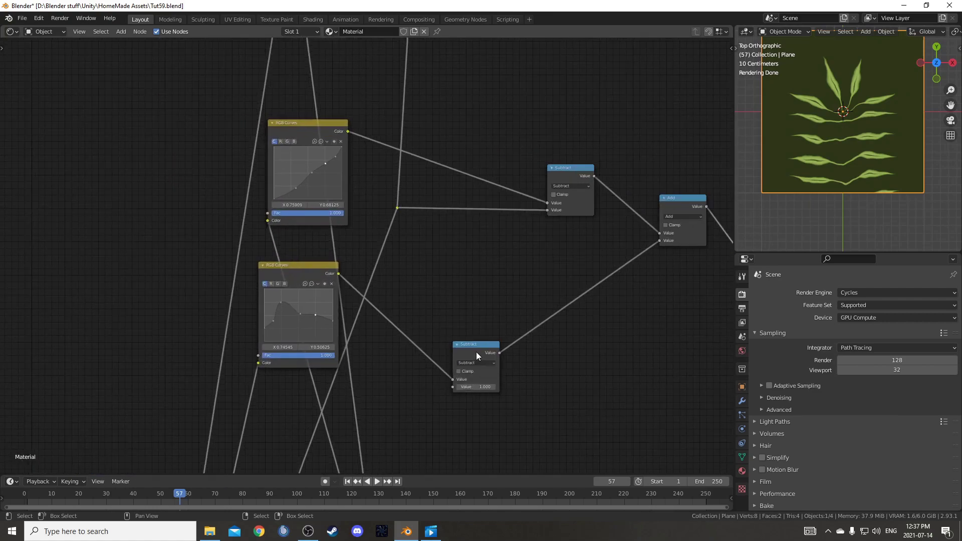
pyautogui.moveTo(268, 180); pyautogui.dragTo(324, 200, button='middle')
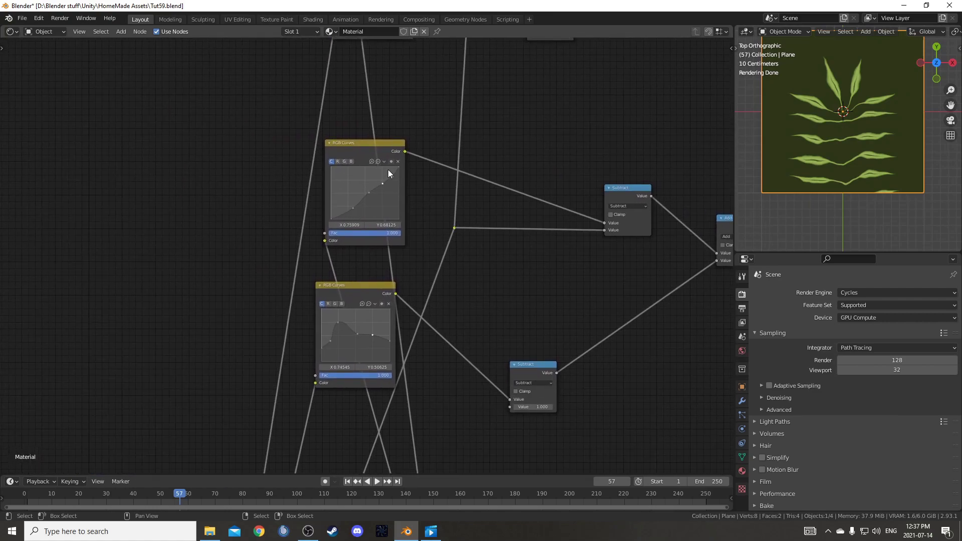
pyautogui.moveTo(481, 223); pyautogui.dragTo(348, 216, button='middle')
pyautogui.moveTo(632, 230); pyautogui.dragTo(485, 226, button='middle')
pyautogui.scroll(-4, 485, 227)
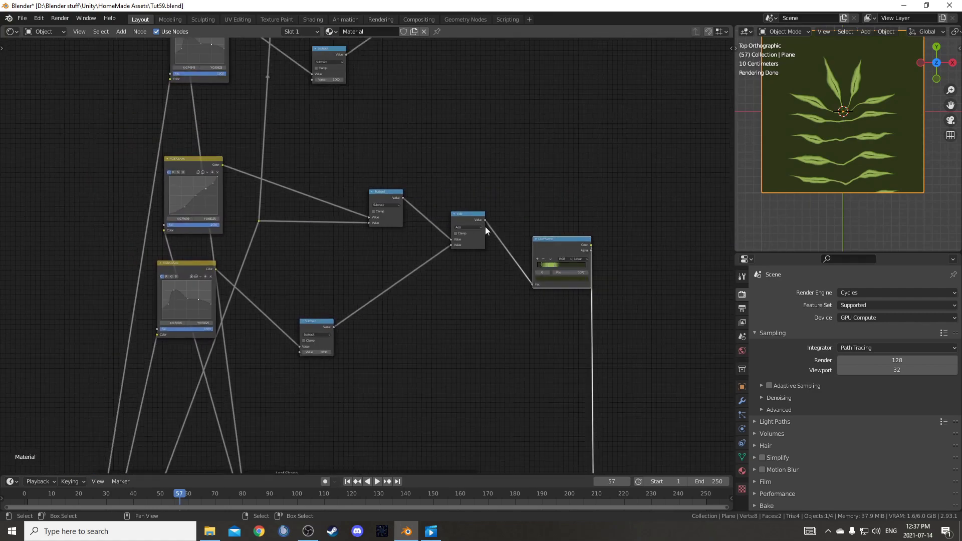
pyautogui.moveTo(421, 251); pyautogui.dragTo(453, 241, button='middle')
pyautogui.moveTo(438, 302); pyautogui.dragTo(368, 230, button='middle')
pyautogui.scroll(-1, 369, 230)
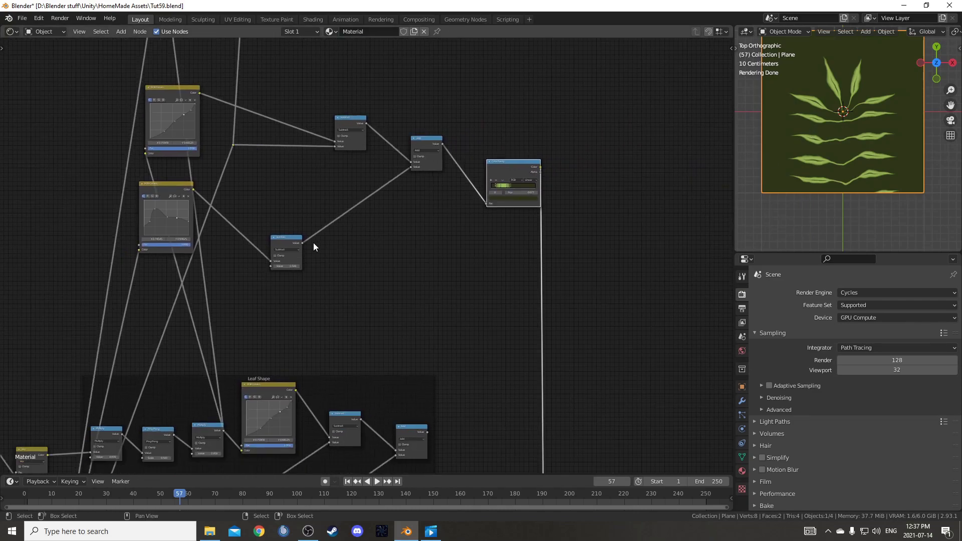
pyautogui.moveTo(312, 241); pyautogui.dragTo(468, 289, button='middle')
pyautogui.scroll(1, 307, 272)
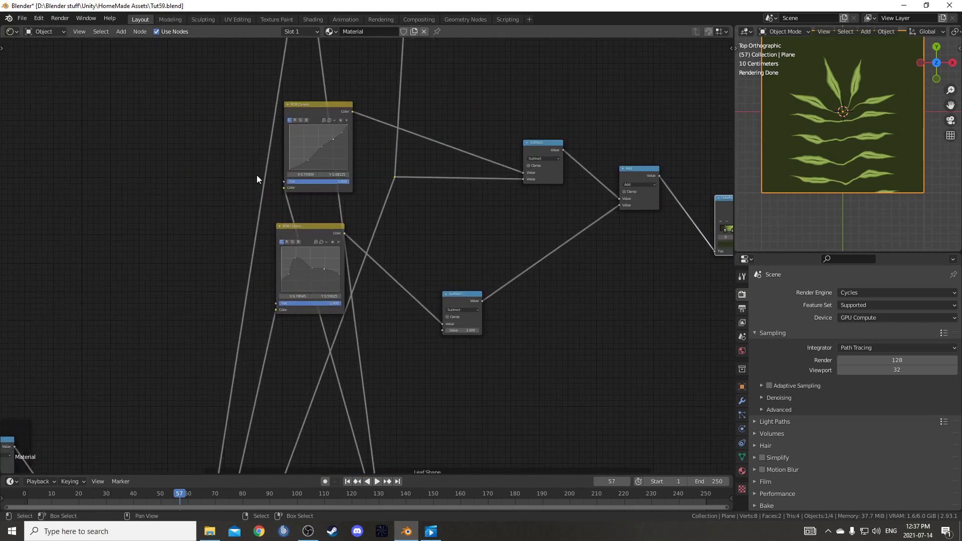
# Reposition the ColorRamp slightly farther beyond the lower set's Add node, keeping its link to the material output
pyautogui.scroll(-4, 386, 281)
pyautogui.moveTo(536, 228); pyautogui.dragTo(409, 269, button='middle')
pyautogui.moveTo(464, 253); pyautogui.dragTo(380, 309, button='middle')
pyautogui.scroll(-1, 380, 309)
pyautogui.moveTo(421, 305); pyautogui.dragTo(445, 289)
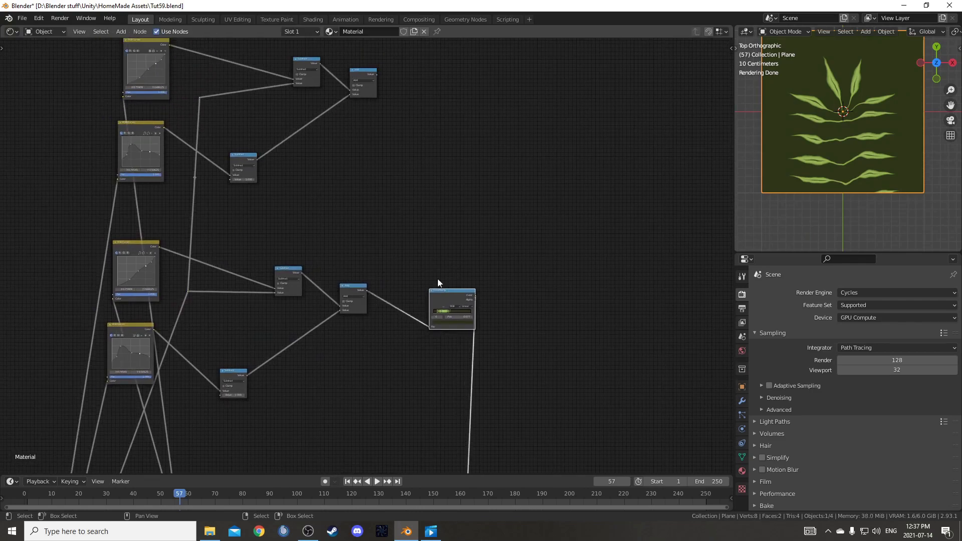
# Preview the output of the upper set's Add node on the plane
pyautogui.moveTo(322, 176); pyautogui.dragTo(414, 306, button='middle')
pyautogui.scroll(4, 414, 307)
pyautogui.moveTo(218, 268); pyautogui.dragTo(290, 281, button='middle')
pyautogui.scroll(1, 460, 277)
pyautogui.moveTo(460, 278); pyautogui.dragTo(374, 283, button='middle')
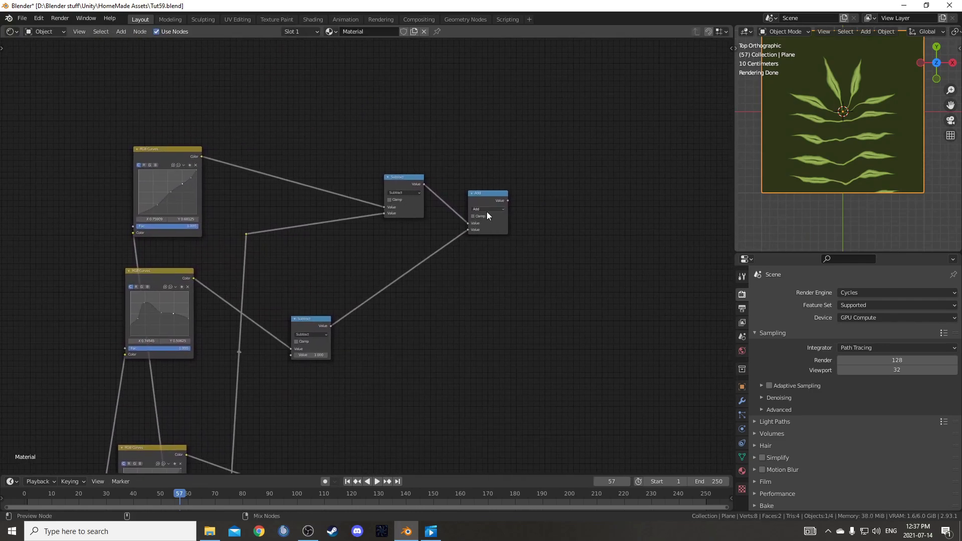
pyautogui.scroll(3, 826, 118)
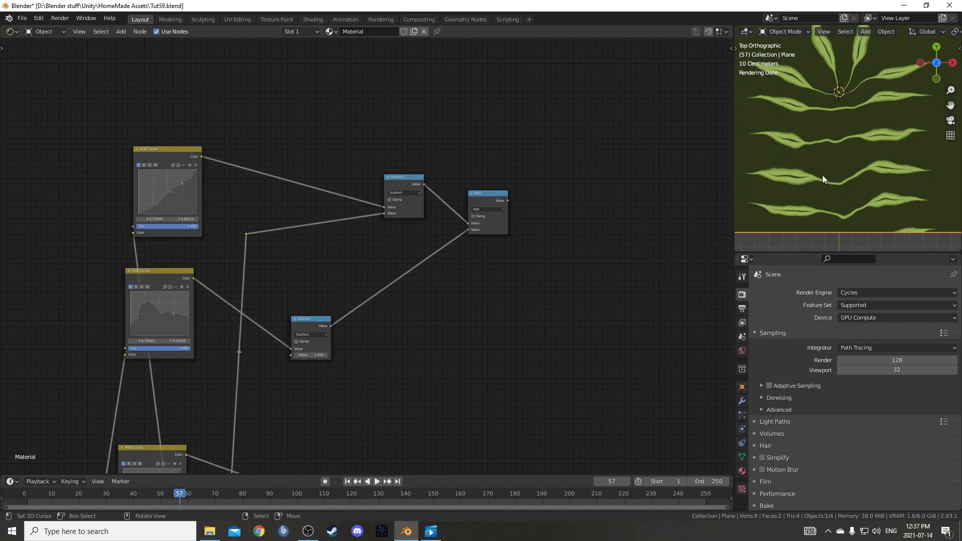
pyautogui.moveTo(311, 222); pyautogui.dragTo(396, 224, button='middle')
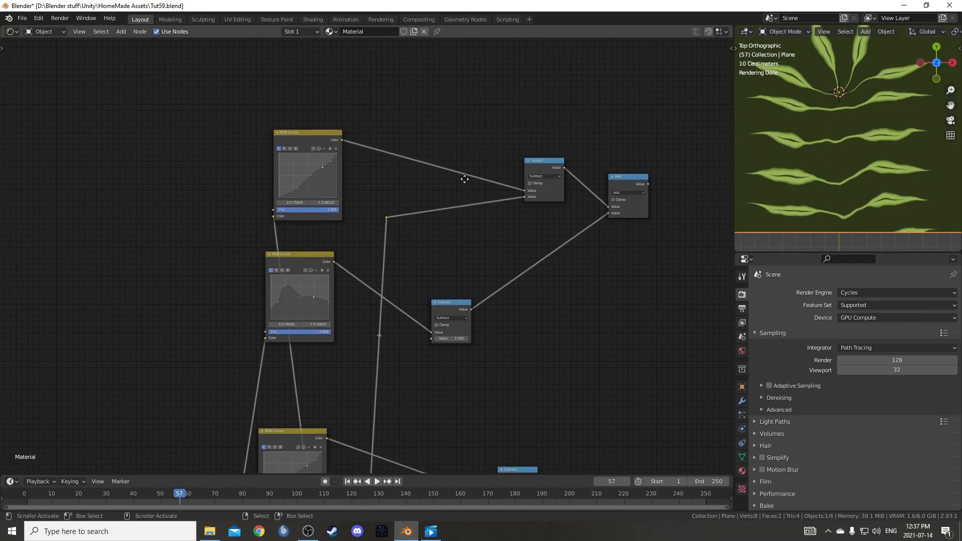
pyautogui.moveTo(484, 178); pyautogui.dragTo(417, 178, button='middle')
pyautogui.keyDown('ctrl'); pyautogui.keyDown('shift'); pyautogui.click(573, 177); pyautogui.keyUp('shift'); pyautogui.keyUp('ctrl')
# Reset the curves of both RGB Curves nodes in the upper set
pyautogui.moveTo(326, 291); pyautogui.dragTo(387, 251, button='middle')
pyautogui.scroll(3, 303, 277)
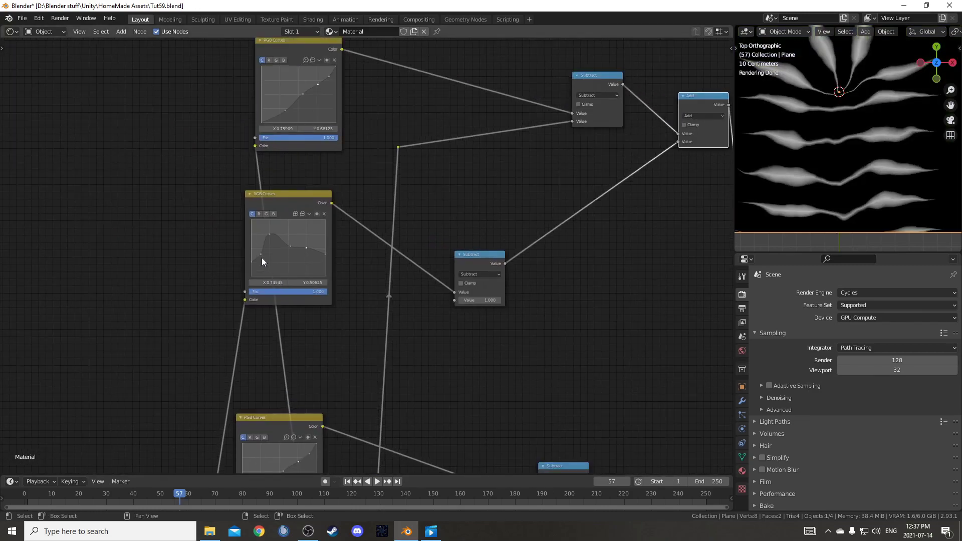
pyautogui.click(318, 60)
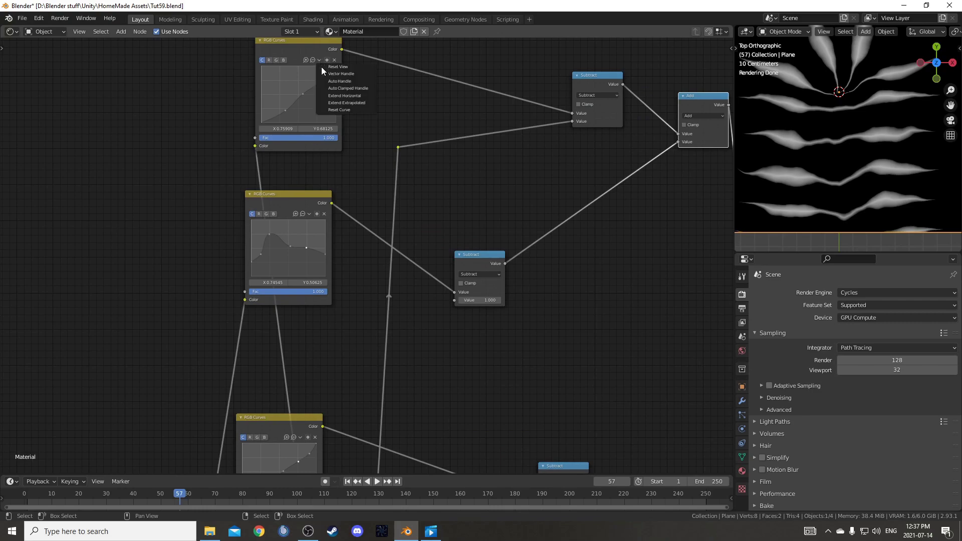
pyautogui.click(338, 107)
pyautogui.click(310, 214)
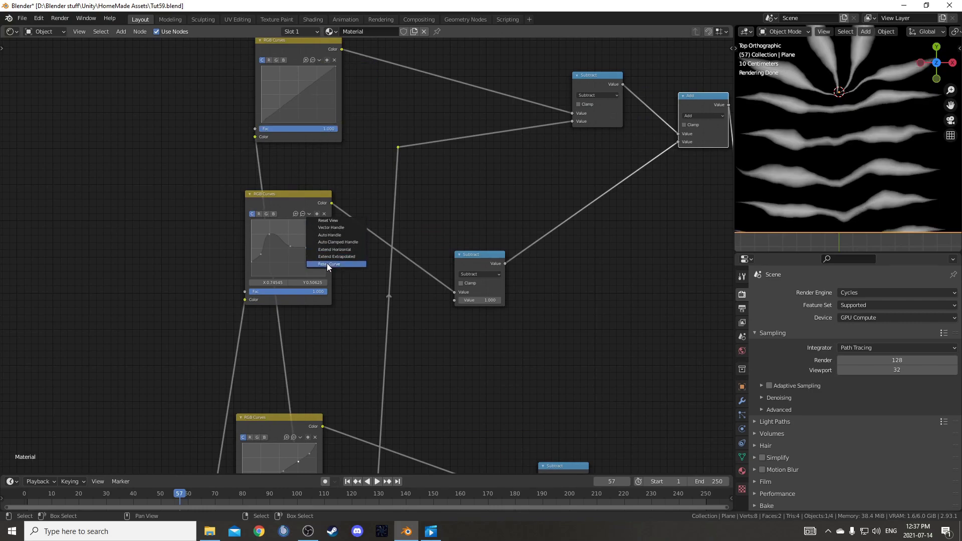
pyautogui.click(327, 263)
# Shape the upper set's second curve as a dip: start near Y 0.35, low middle point, end at about Y 0.84
pyautogui.moveTo(254, 275); pyautogui.dragTo(252, 256)
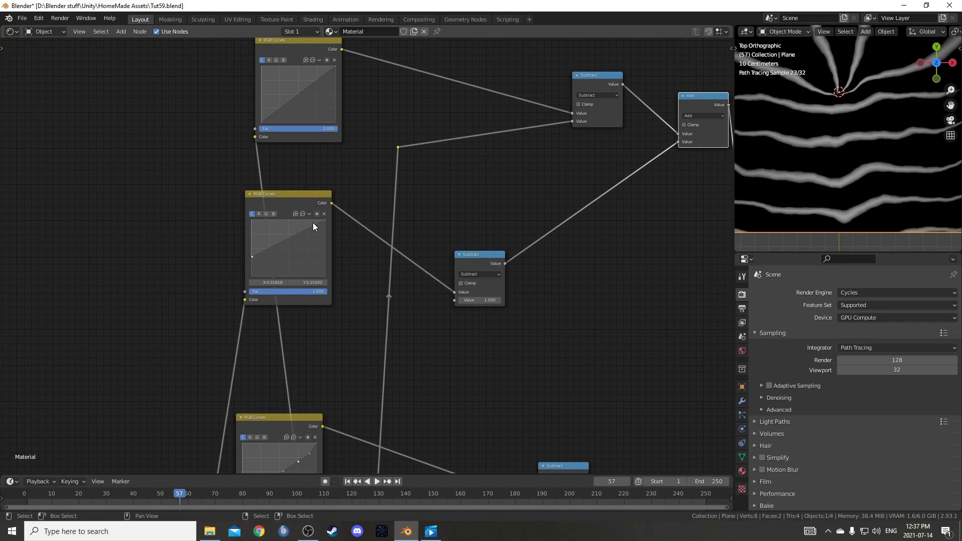
pyautogui.moveTo(326, 220)
pyautogui.mouseDown()
pyautogui.moveTo(326, 264)
pyautogui.moveTo(293, 268)
pyautogui.mouseUp()
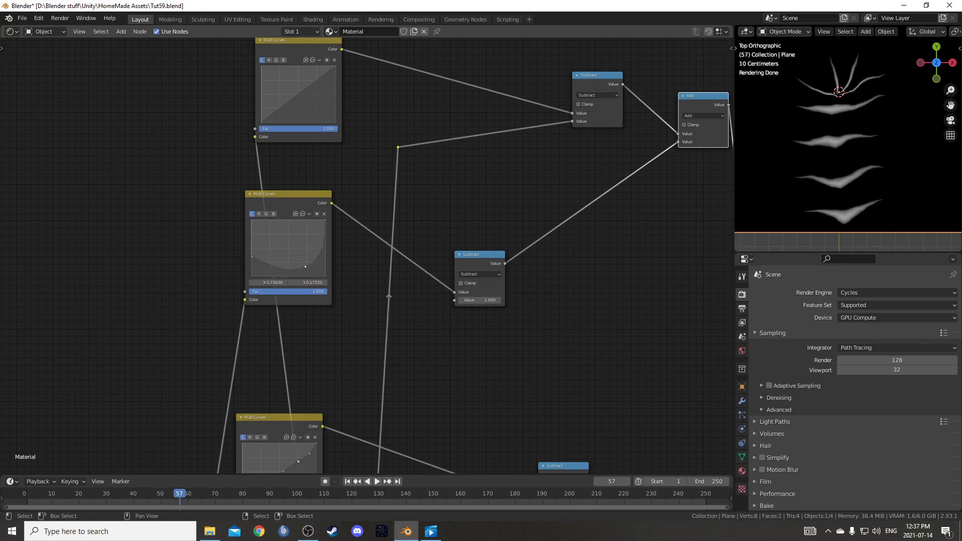
pyautogui.moveTo(326, 220); pyautogui.dragTo(327, 229)
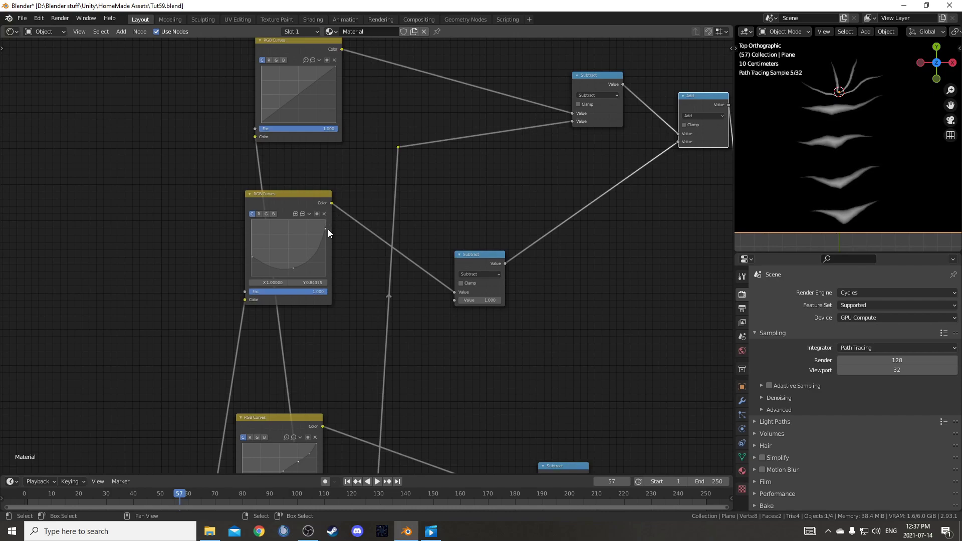
# Try a lower end point on the upper set's first curve and fine-tune the middle dip of its second curve
pyautogui.moveTo(336, 292); pyautogui.dragTo(350, 380, button='middle')
pyautogui.keyDown('shift'); pyautogui.scroll(-3, 371, 257); pyautogui.keyUp('shift')
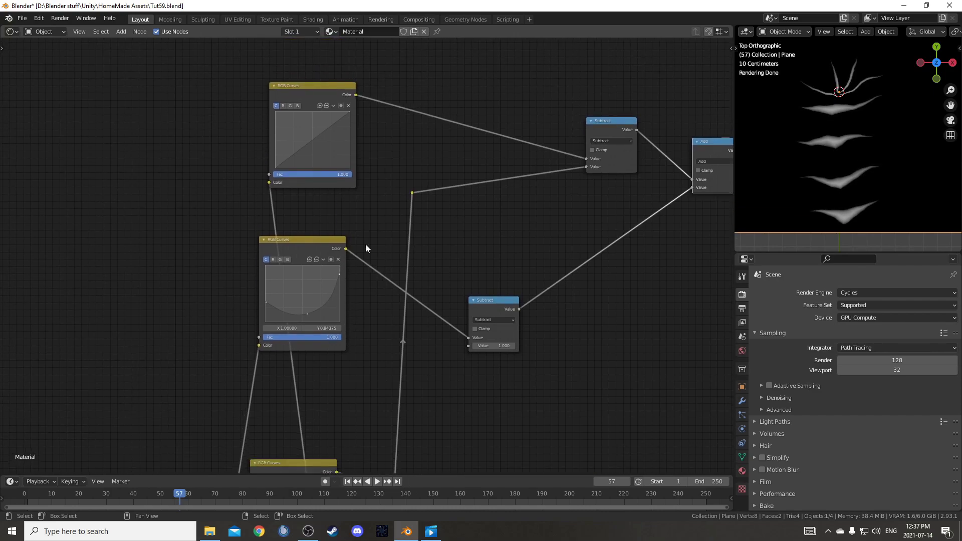
pyautogui.click(350, 112)
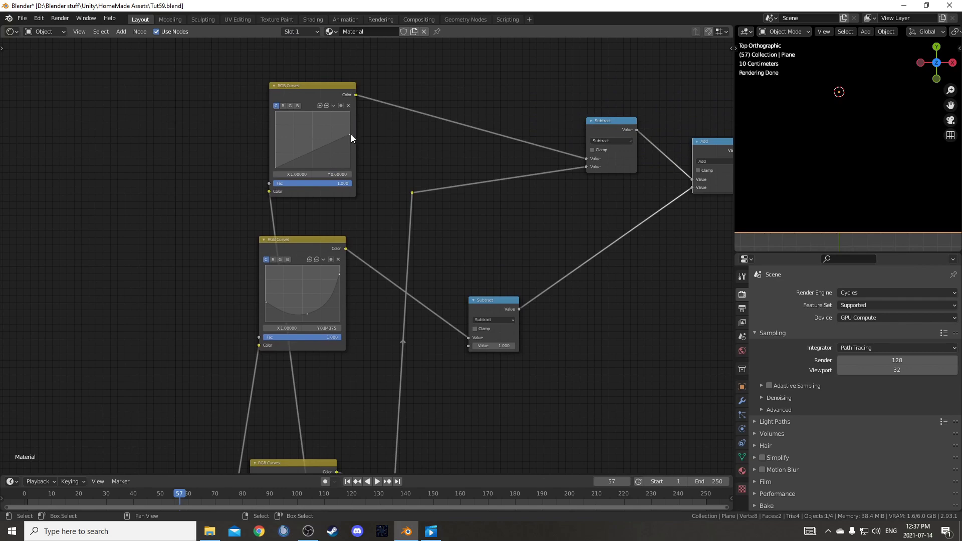
pyautogui.scroll(-1, 314, 300)
pyautogui.moveTo(319, 301); pyautogui.dragTo(314, 297)
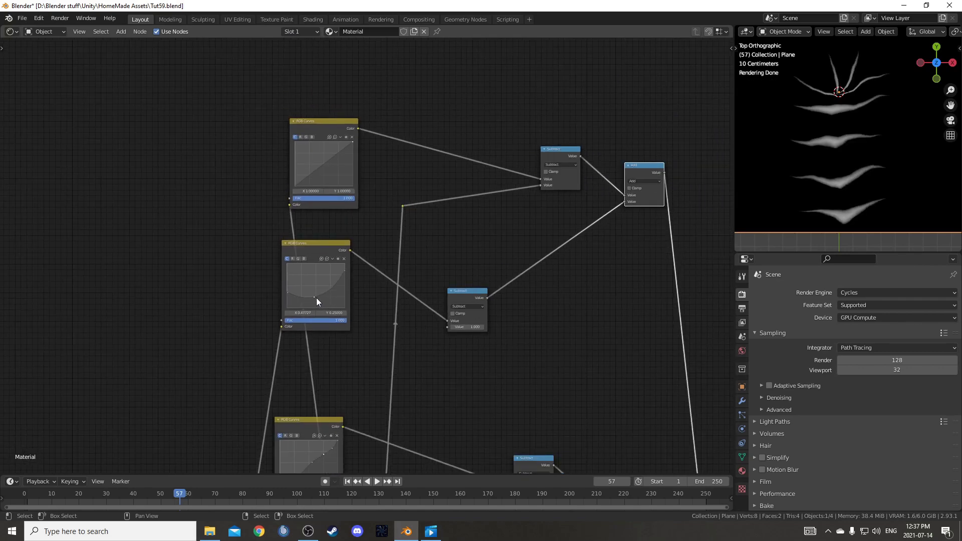
# Add a Mix color node beyond the lower set's green ColorRamp
pyautogui.scroll(-5, 454, 308)
pyautogui.moveTo(532, 301); pyautogui.dragTo(389, 216, button='middle')
pyautogui.scroll(-3, 470, 260)
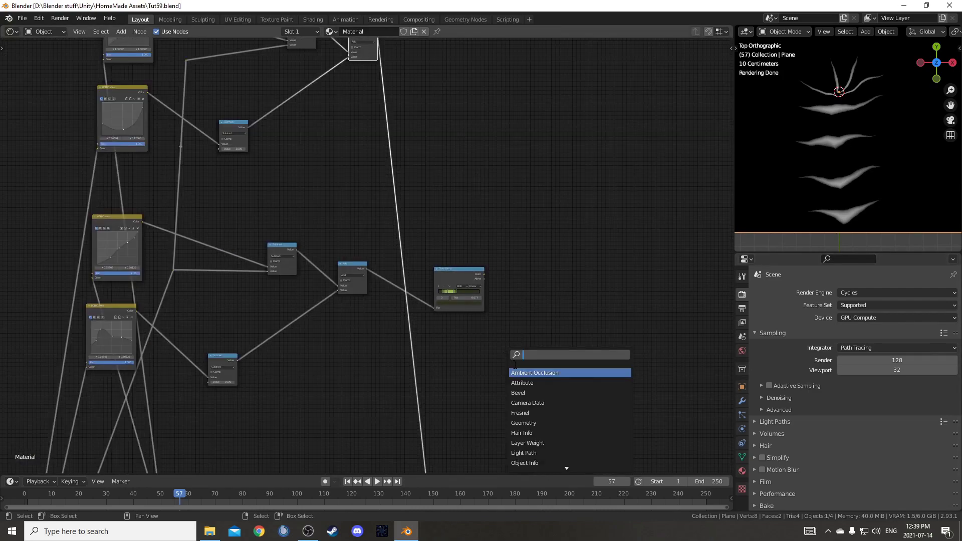
pyautogui.write('mix')
pyautogui.press('Return')
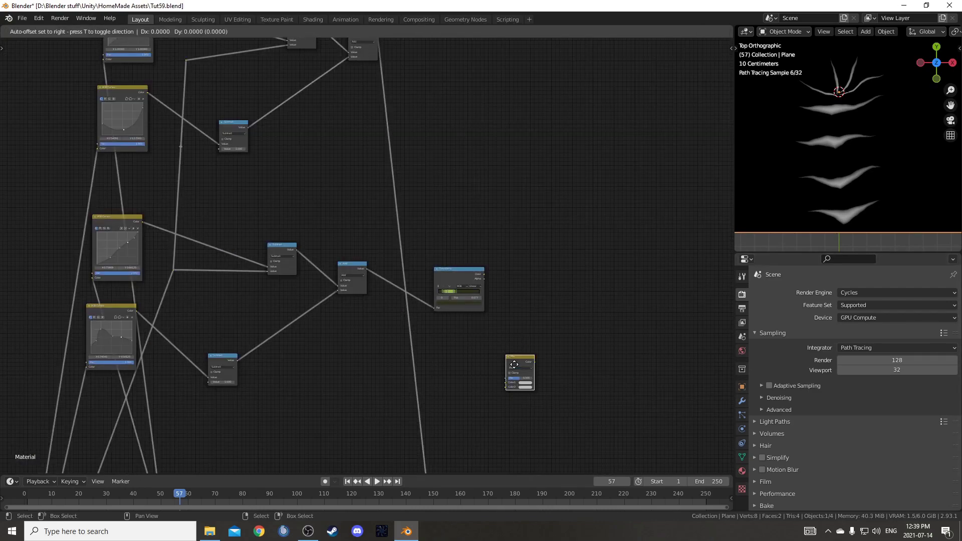
pyautogui.click(534, 213)
# Connect the green ColorRamp's Color to the Mix node's Color2 and the upper set's Add value to its Fac
pyautogui.scroll(2, 591, 171)
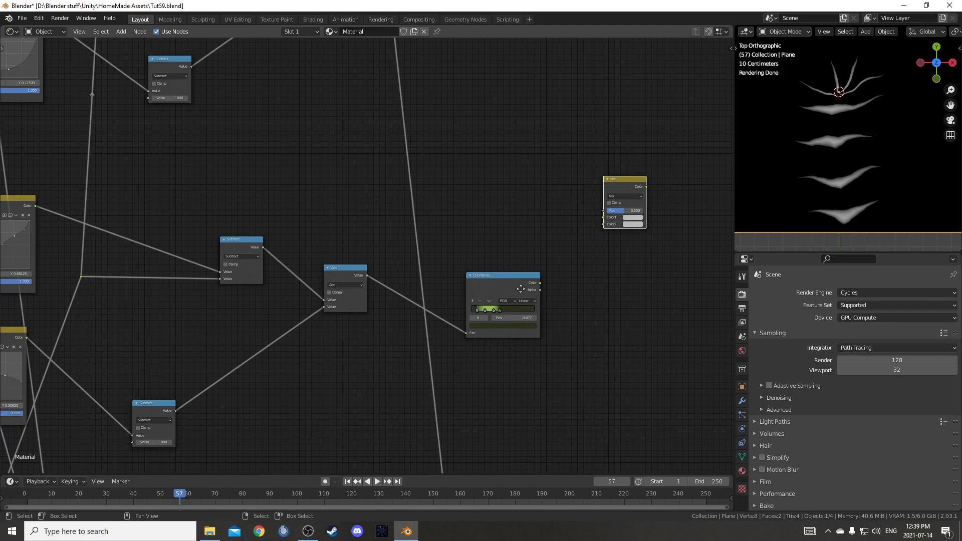
pyautogui.moveTo(482, 307); pyautogui.dragTo(464, 310, button='middle')
pyautogui.moveTo(414, 329); pyautogui.dragTo(479, 267)
pyautogui.scroll(-1, 471, 278)
pyautogui.scroll(-1, 471, 278)
pyautogui.moveTo(471, 278); pyautogui.dragTo(471, 345, button='middle')
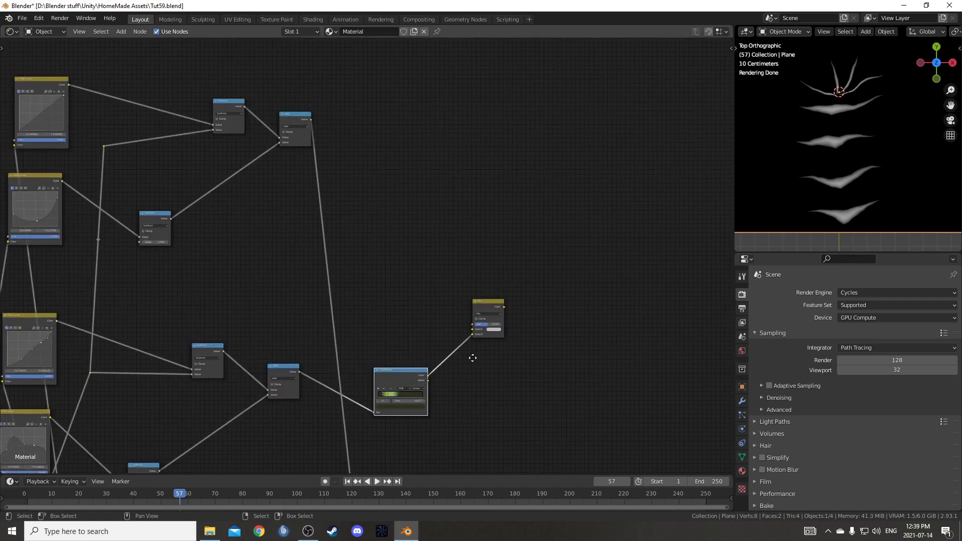
pyautogui.moveTo(311, 119); pyautogui.dragTo(476, 329)
# Insert a new ColorRamp into the link between the upper set's Add node and the Mix node's Fac
pyautogui.scroll(2, 326, 254)
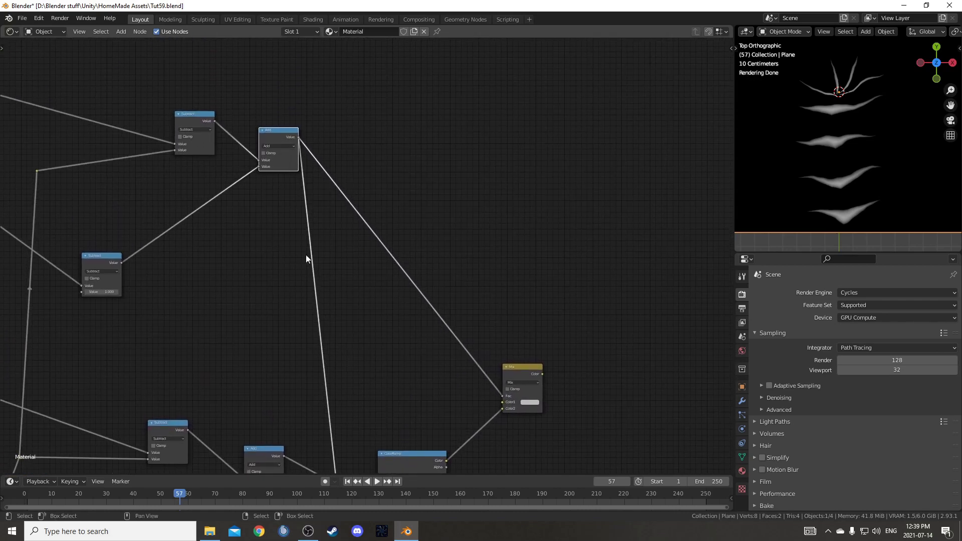
pyautogui.scroll(3, 526, 361)
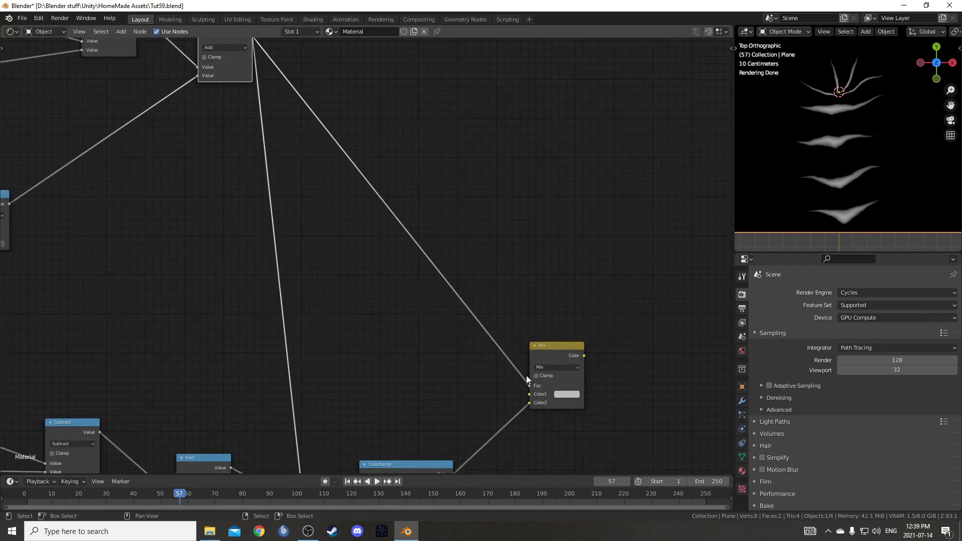
pyautogui.hotkey('shift', 'a')
pyautogui.click(389, 285)
pyautogui.write('color')
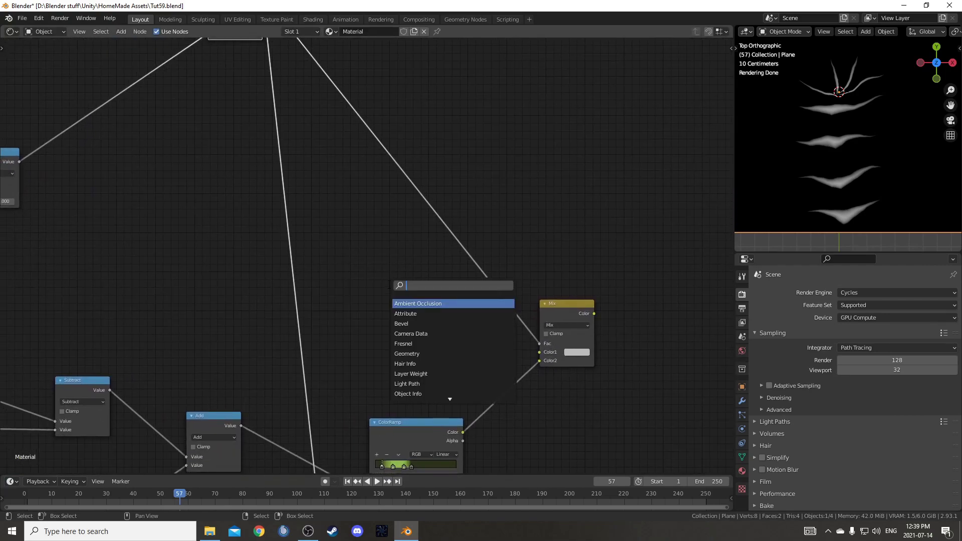
pyautogui.press('Return')
pyautogui.click(396, 188)
# Preview the Mix node and narrow the new ColorRamp's black-and-white transition toward the start of the gradient
pyautogui.scroll(2, 508, 291)
pyautogui.moveTo(508, 291); pyautogui.dragTo(457, 242, button='middle')
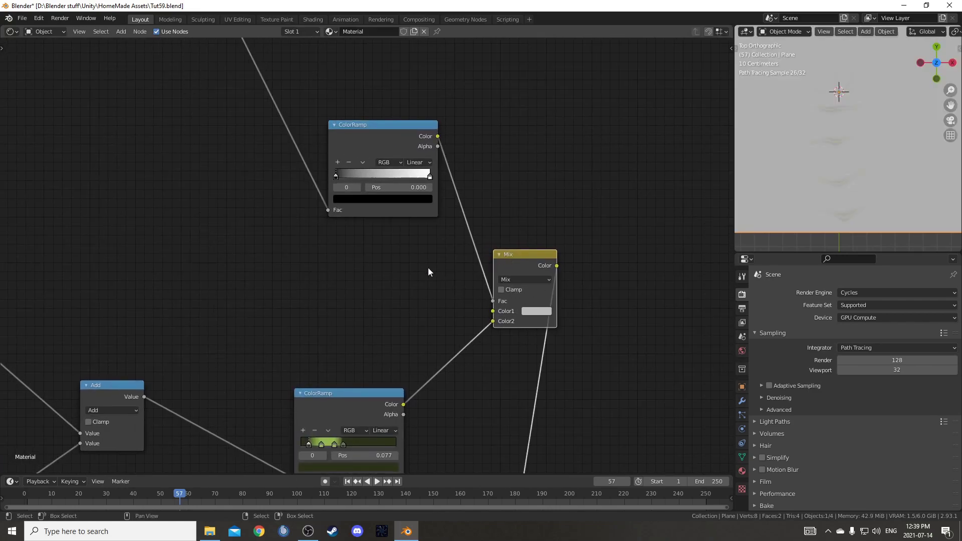
pyautogui.scroll(-2, 388, 336)
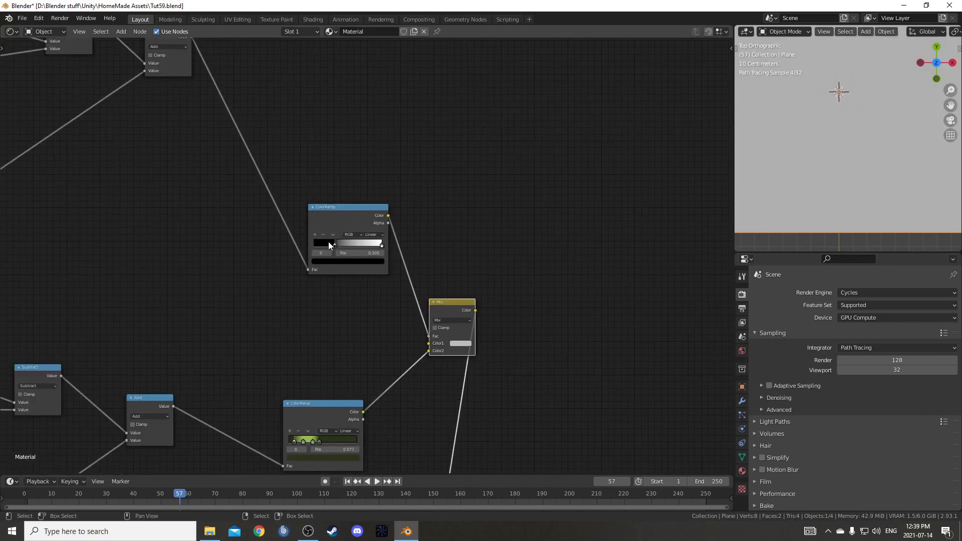
pyautogui.moveTo(381, 245)
pyautogui.mouseDown()
pyautogui.moveTo(293, 241)
pyautogui.moveTo(344, 245)
pyautogui.moveTo(325, 247)
pyautogui.mouseUp()
pyautogui.scroll(4, 431, 307)
# Order the new ColorRamp from black to white and move the green ColorRamp's link to the Mix node's Color1
pyautogui.moveTo(461, 361); pyautogui.dragTo(399, 253, button='middle')
pyautogui.scroll(1, 431, 263)
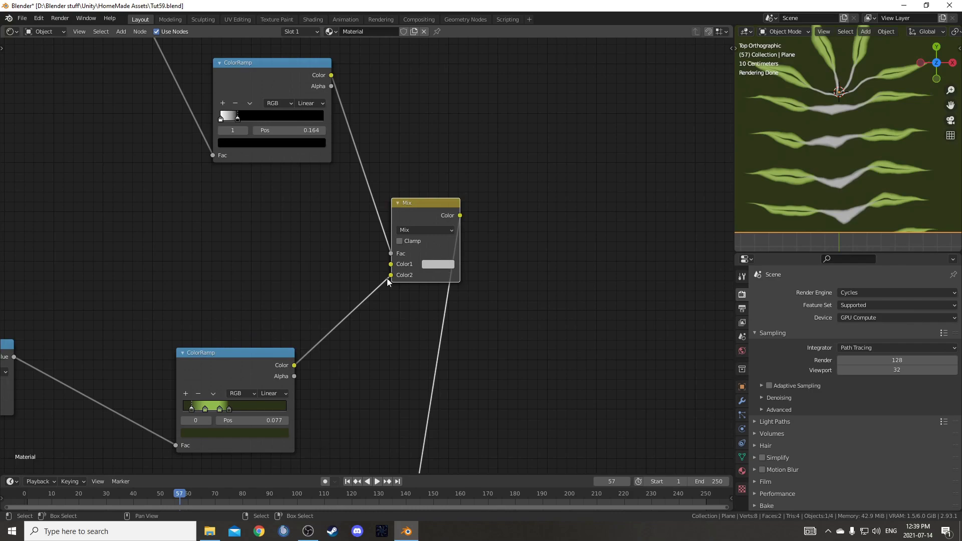
pyautogui.moveTo(220, 119); pyautogui.dragTo(163, 119)
pyautogui.moveTo(392, 275); pyautogui.dragTo(391, 264)
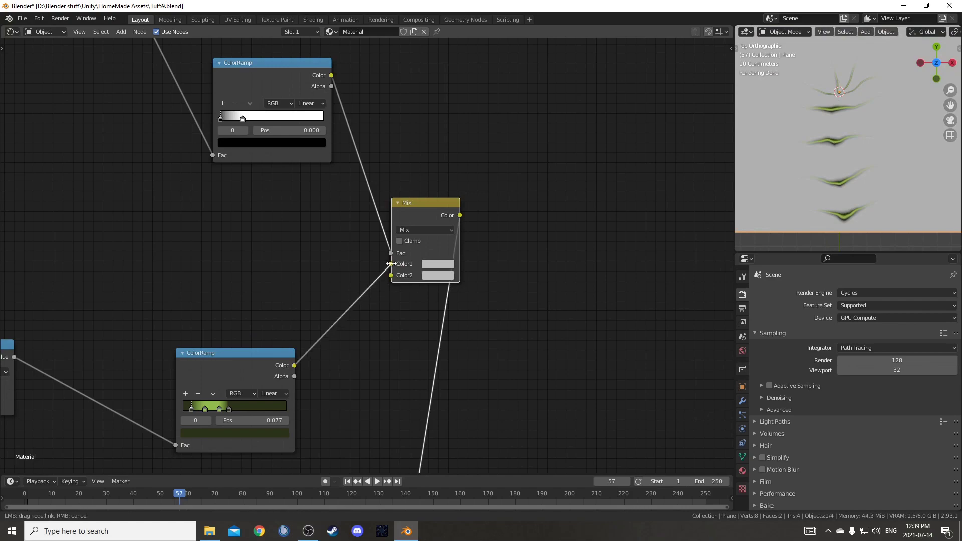
# Set the Mix node's Color2 to a dark brown for the stem areas
pyautogui.moveTo(454, 294); pyautogui.dragTo(441, 257, button='middle')
pyautogui.click(434, 245)
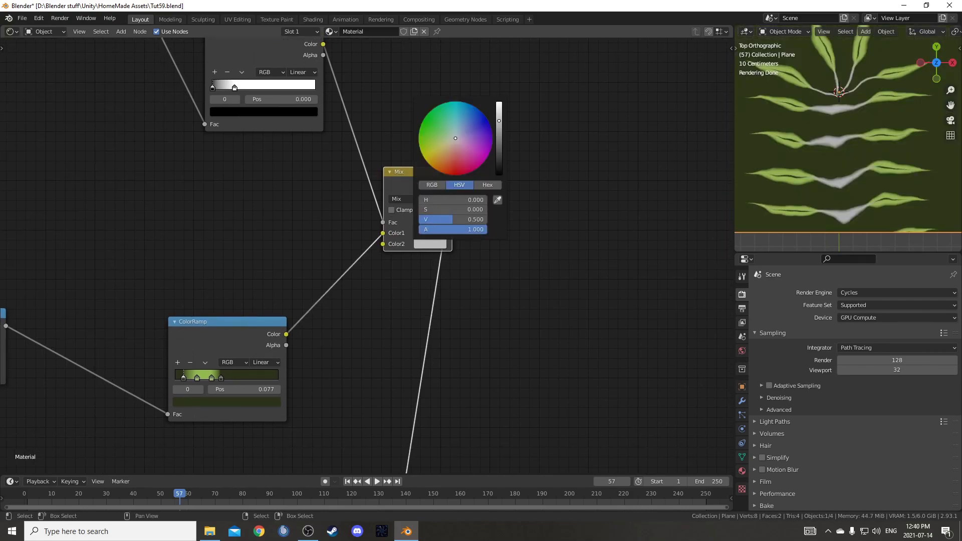
pyautogui.click(451, 158)
pyautogui.scroll(-6, 451, 158)
pyautogui.scroll(-2, 452, 158)
pyautogui.moveTo(451, 159); pyautogui.dragTo(449, 152)
pyautogui.scroll(-3, 447, 156)
pyautogui.scroll(-6, 315, 362)
# Adjust the new ColorRamp's stops, keeping the black stop near the start and placing the white stop at 0.164
pyautogui.moveTo(327, 370); pyautogui.dragTo(417, 376, button='middle')
pyautogui.scroll(3, 361, 271)
pyautogui.moveTo(338, 176); pyautogui.dragTo(344, 176)
pyautogui.scroll(3, 389, 311)
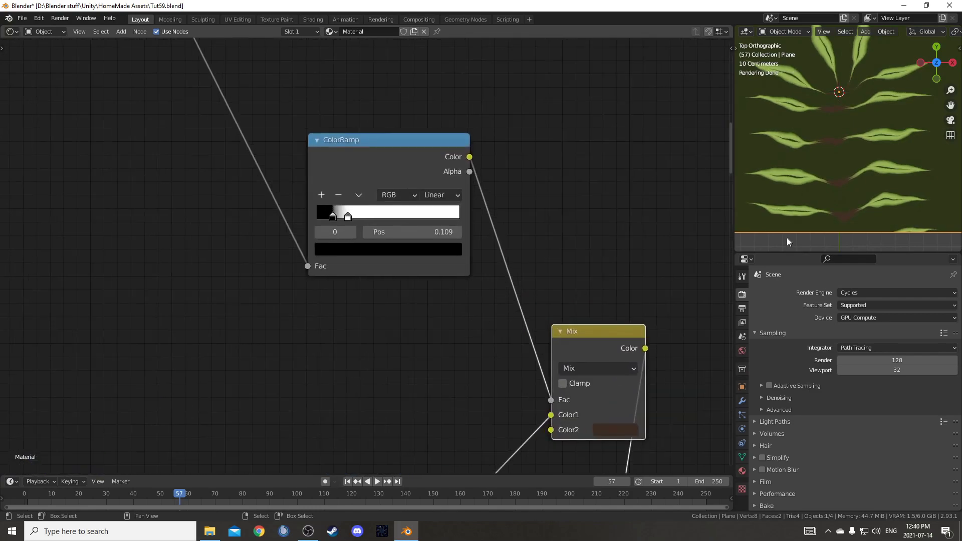
pyautogui.scroll(2, 837, 216)
pyautogui.moveTo(334, 217); pyautogui.dragTo(347, 216)
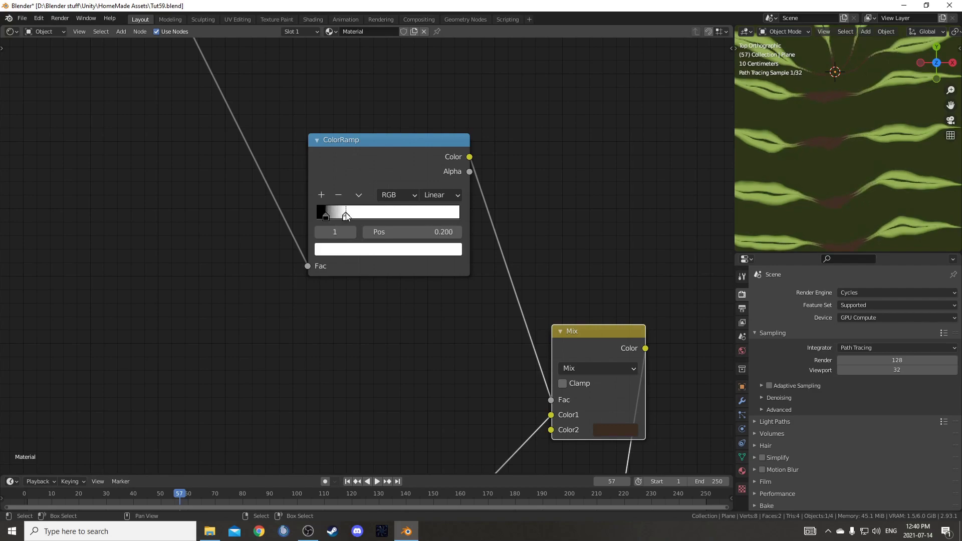
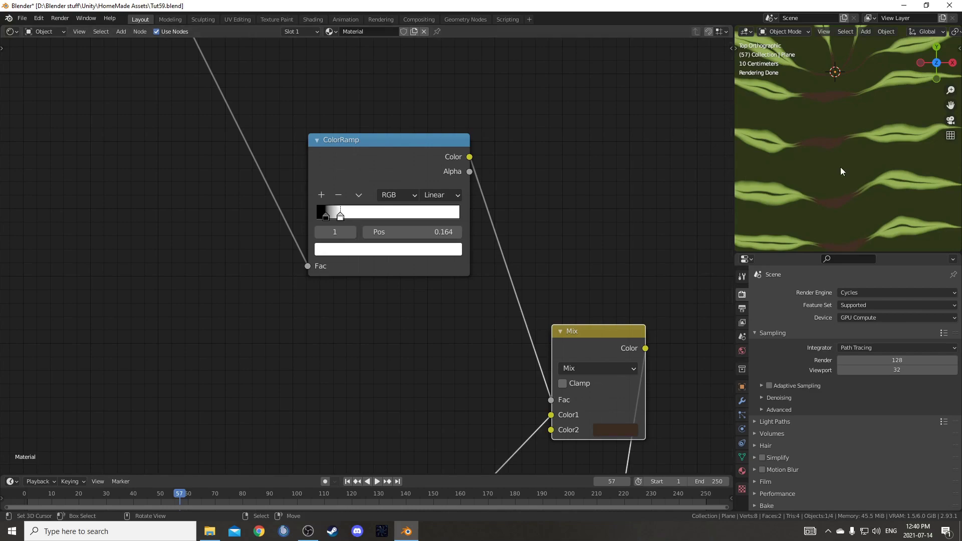
# Refine the Mix node's brown Color2 to about hue 0.072 and saturation 0.643
pyautogui.scroll(-3, 842, 176)
pyautogui.moveTo(545, 294); pyautogui.dragTo(485, 145, button='middle')
pyautogui.scroll(1, 585, 288)
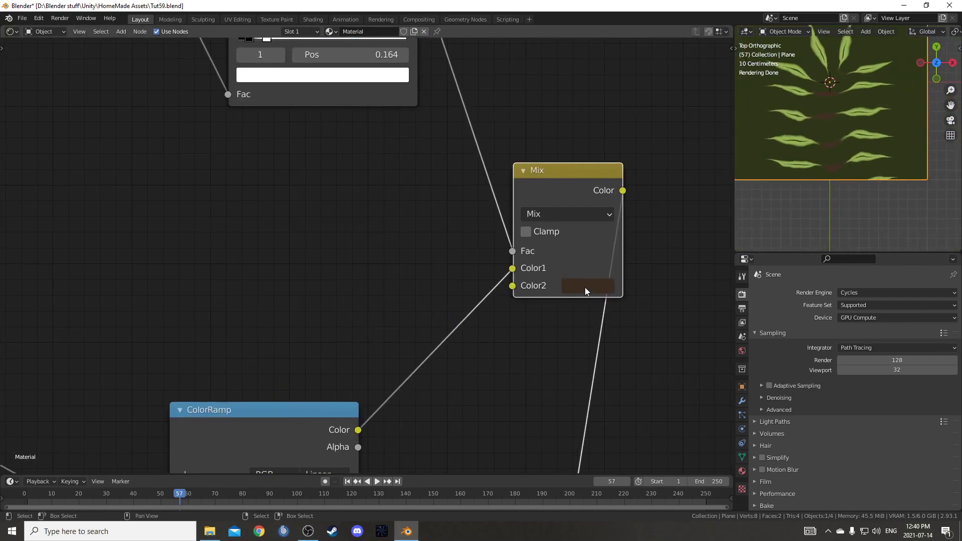
pyautogui.click(585, 286)
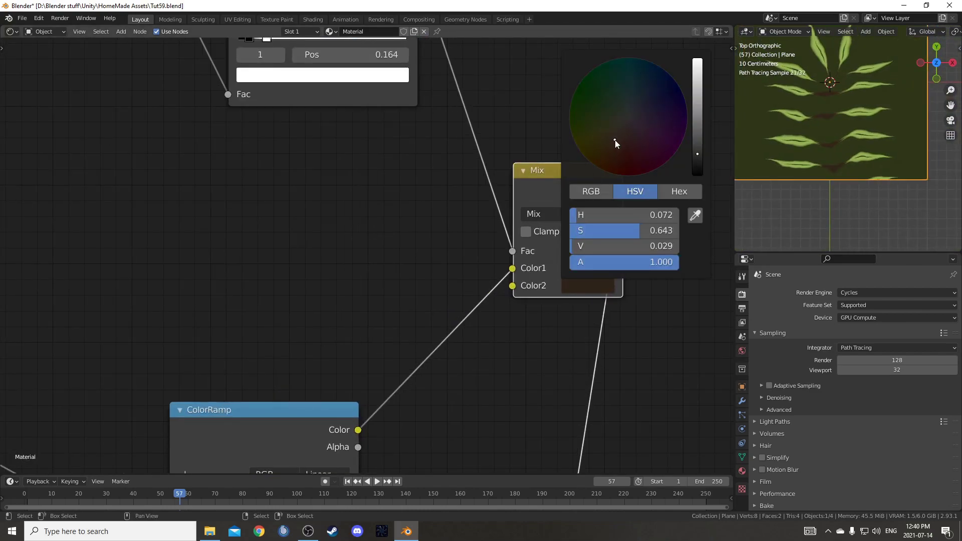
pyautogui.scroll(-7, 519, 346)
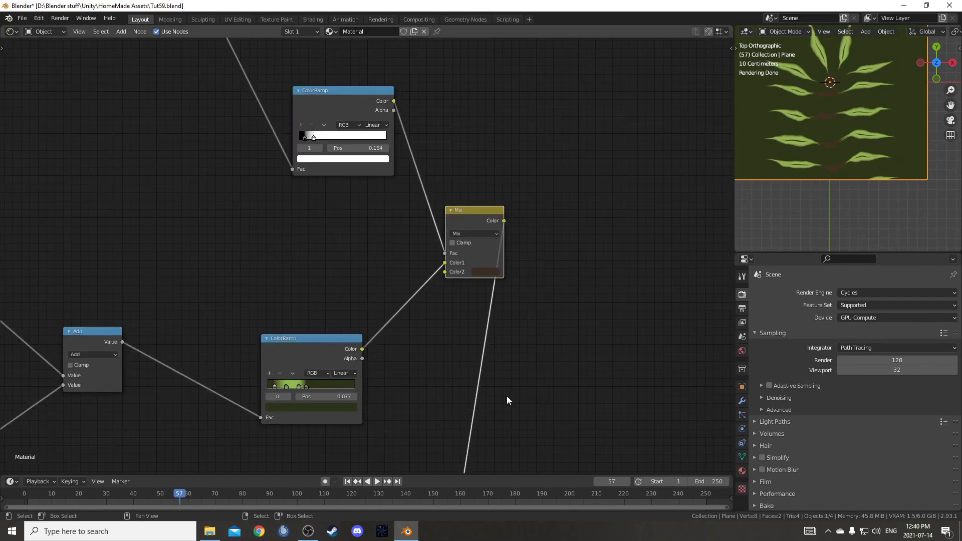
# Preview the output of the Add node at the end of the Leaf Shape frame
pyautogui.moveTo(509, 405); pyautogui.dragTo(501, 245, button='middle')
pyautogui.scroll(-6, 501, 247)
pyautogui.moveTo(533, 282); pyautogui.dragTo(594, 333, button='middle')
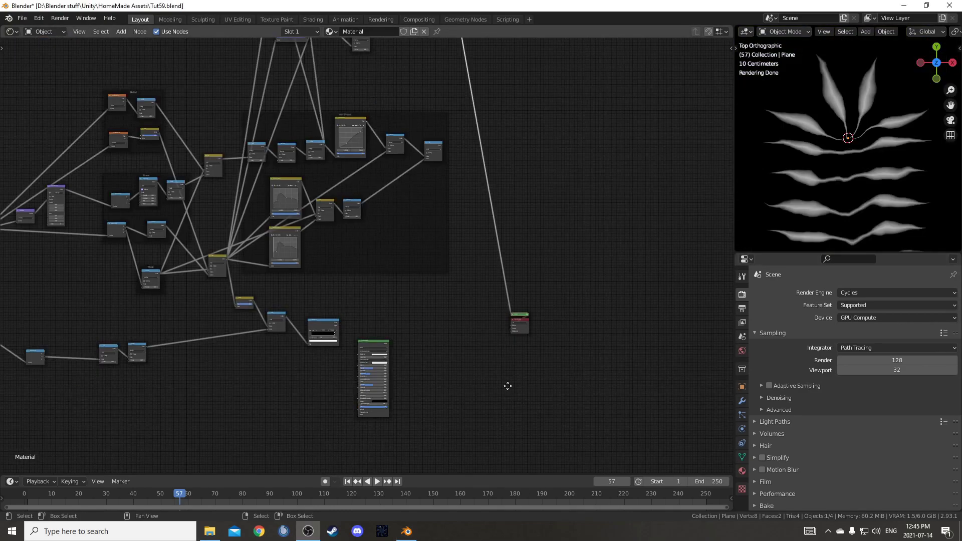
pyautogui.scroll(2, 496, 356)
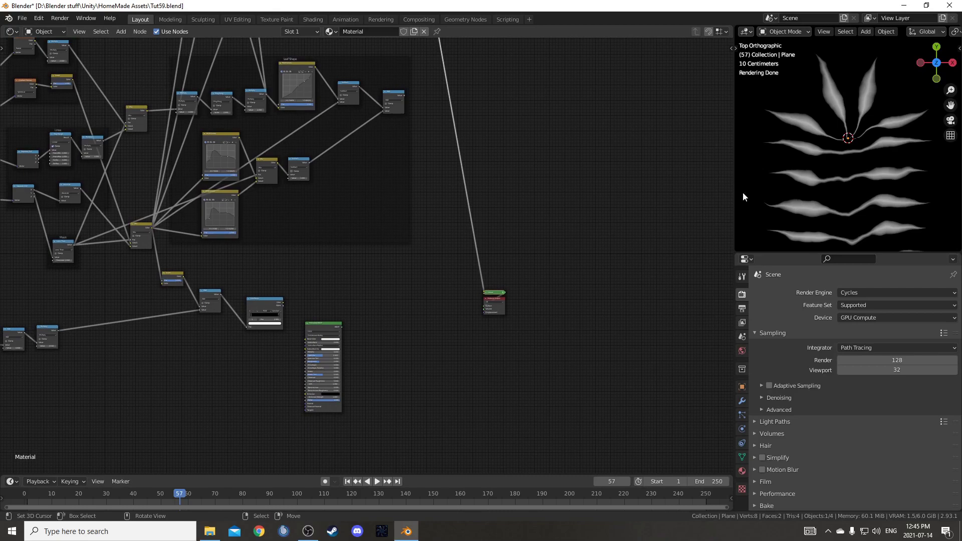
pyautogui.moveTo(418, 107); pyautogui.dragTo(420, 120, button='middle')
pyautogui.keyDown('ctrl'); pyautogui.keyDown('shift'); pyautogui.click(399, 104); pyautogui.keyUp('shift'); pyautogui.keyUp('ctrl')
# Preview the output of the black-and-white ColorRamp below the Leaf Shape frame
pyautogui.moveTo(343, 290); pyautogui.dragTo(410, 143, button='middle')
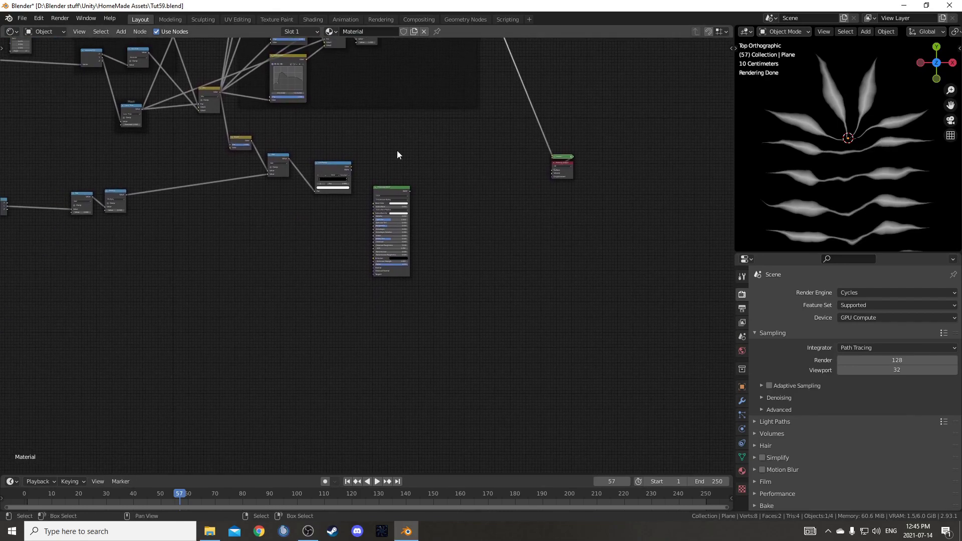
pyautogui.keyDown('ctrl'); pyautogui.keyDown('shift'); pyautogui.click(341, 164); pyautogui.keyUp('shift'); pyautogui.keyUp('ctrl')
pyautogui.moveTo(466, 157); pyautogui.dragTo(329, 230, button='middle')
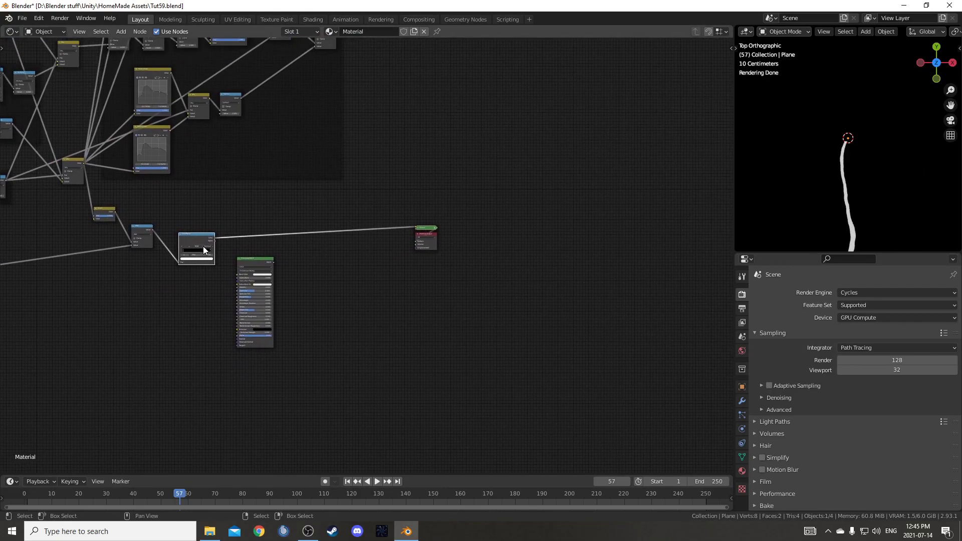
# Duplicate the black-and-white ColorRamp beside the Leaf Shape frame, feed it from the frame's final Add node and preview it
pyautogui.moveTo(423, 137); pyautogui.dragTo(407, 189, button='middle')
pyautogui.hotkey('shift', 'd')
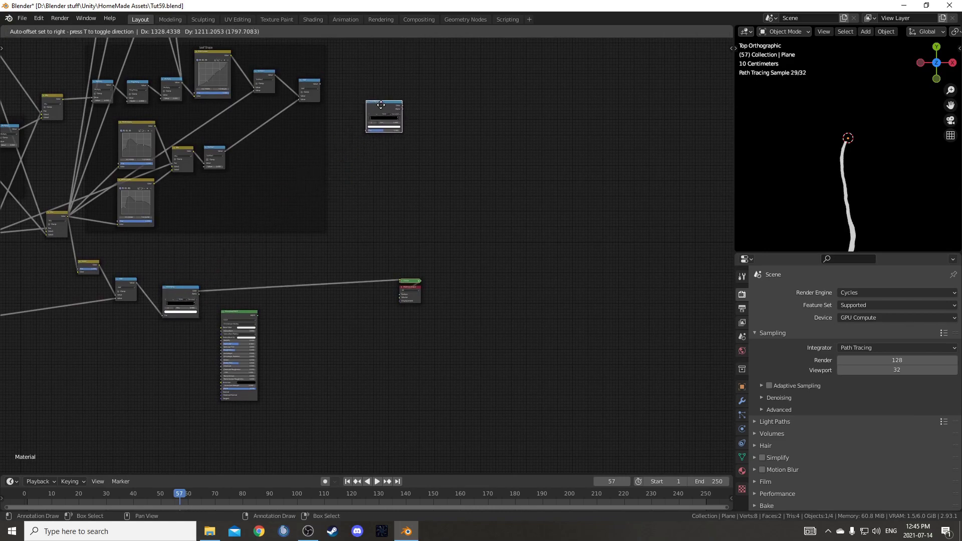
pyautogui.click(372, 104)
pyautogui.moveTo(371, 121); pyautogui.dragTo(322, 237, button='middle')
pyautogui.scroll(3, 319, 261)
pyautogui.keyDown('ctrl'); pyautogui.keyDown('shift'); pyautogui.click(254, 189); pyautogui.keyUp('shift'); pyautogui.keyUp('ctrl')
pyautogui.moveTo(310, 203); pyautogui.dragTo(294, 237)
# Move the white stop of the duplicated leaf ColorRamp to 0.086
pyautogui.scroll(4, 306, 261)
pyautogui.moveTo(322, 260); pyautogui.dragTo(453, 246, button='middle')
pyautogui.scroll(3, 306, 263)
pyautogui.moveTo(444, 245); pyautogui.dragTo(350, 251)
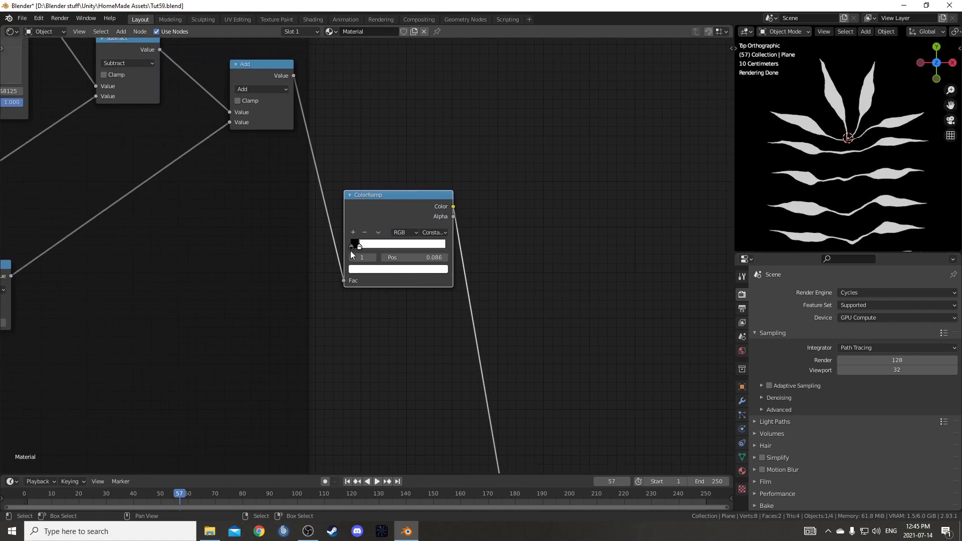
# Rearrange the stem ColorRamp, leaf ColorRamp and the Leaf Shape frame's final Add node so the two ramps sit close together
pyautogui.scroll(-6, 350, 251)
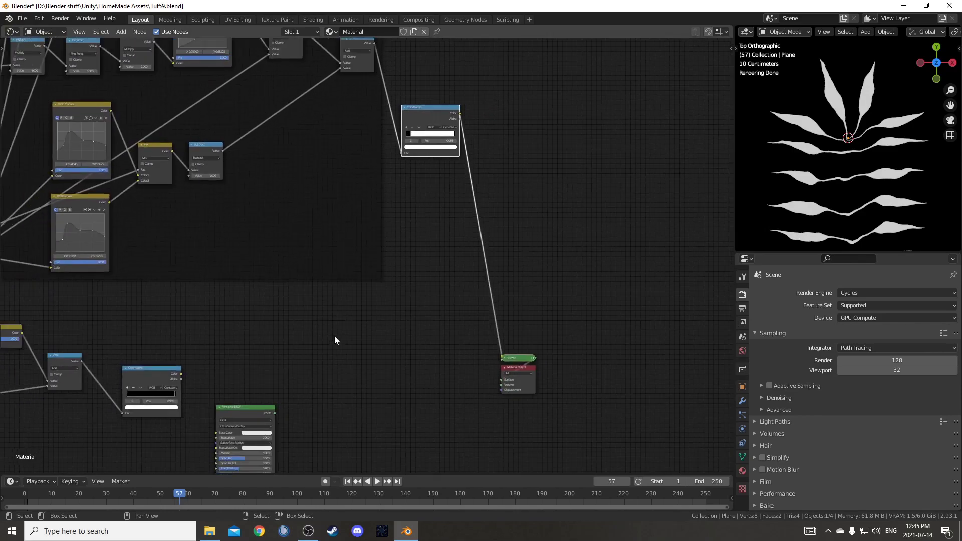
pyautogui.moveTo(249, 344); pyautogui.dragTo(404, 306)
pyautogui.scroll(2, 416, 296)
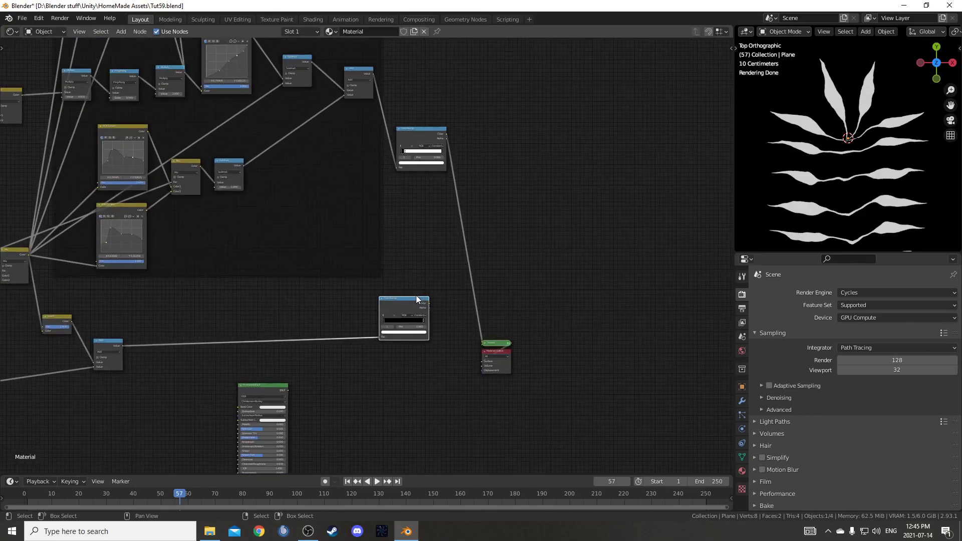
pyautogui.moveTo(422, 130); pyautogui.dragTo(416, 199)
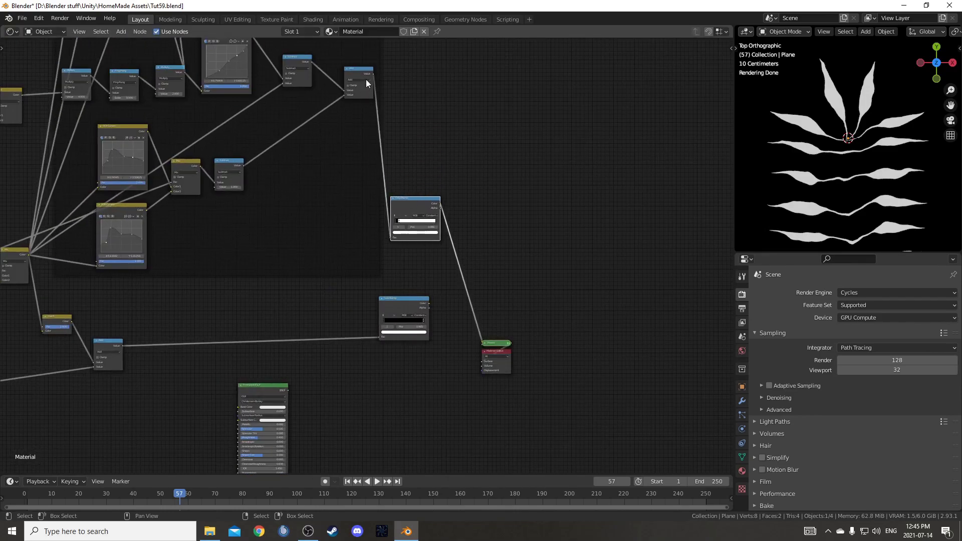
pyautogui.moveTo(360, 78); pyautogui.dragTo(336, 152)
# Duplicate the Add node, feed it with the leaf and stem ColorRamps, and preview the combined mask
pyautogui.hotkey('shift', 'd')
pyautogui.click(485, 230)
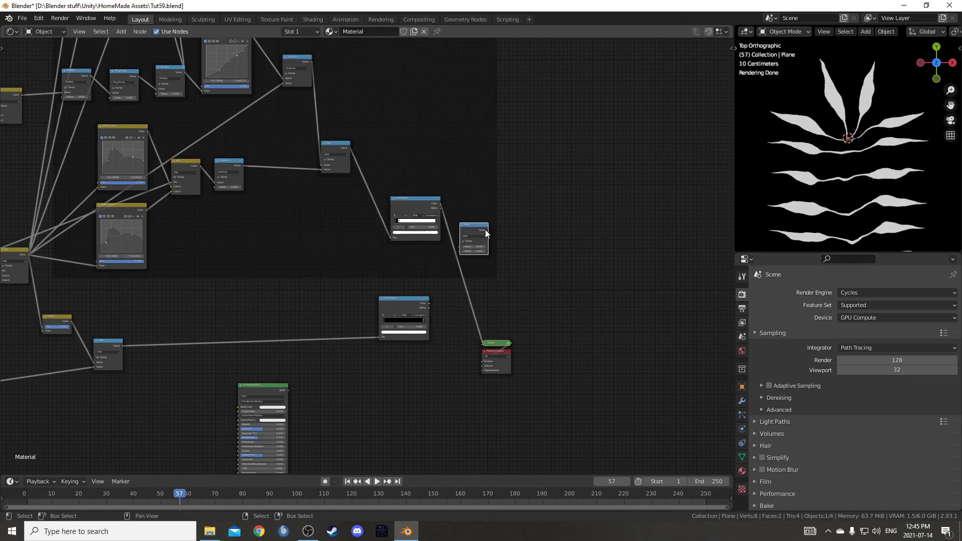
pyautogui.moveTo(479, 226); pyautogui.dragTo(473, 241)
pyautogui.scroll(2, 465, 309)
pyautogui.moveTo(467, 332); pyautogui.dragTo(512, 275)
pyautogui.scroll(-2, 514, 299)
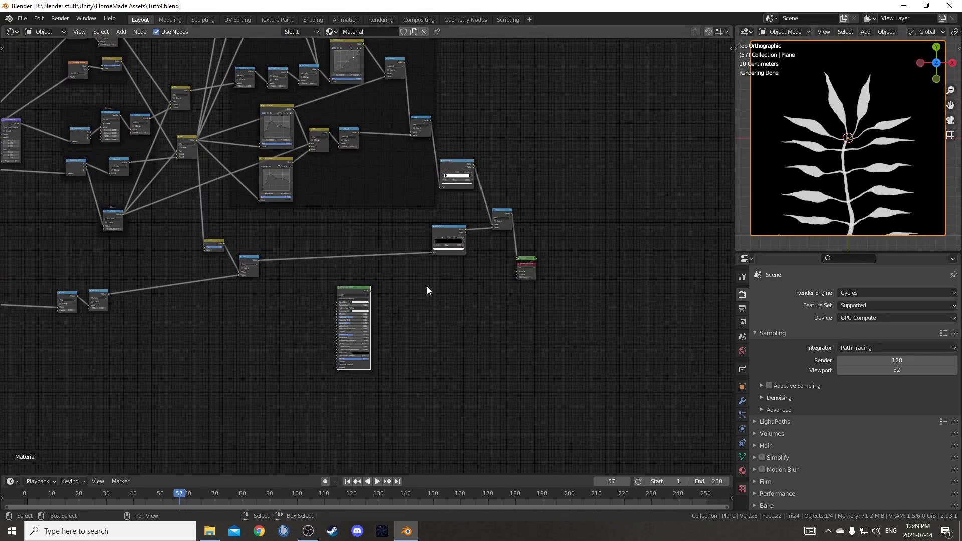
pyautogui.moveTo(427, 285); pyautogui.dragTo(356, 332, button='middle')
pyautogui.scroll(3, 519, 285)
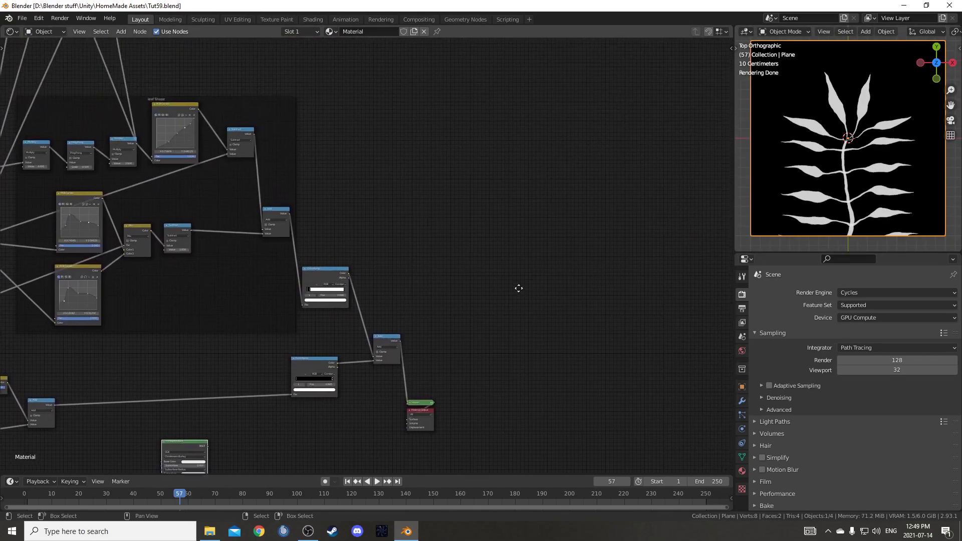
pyautogui.press('g')
pyautogui.click(565, 45)
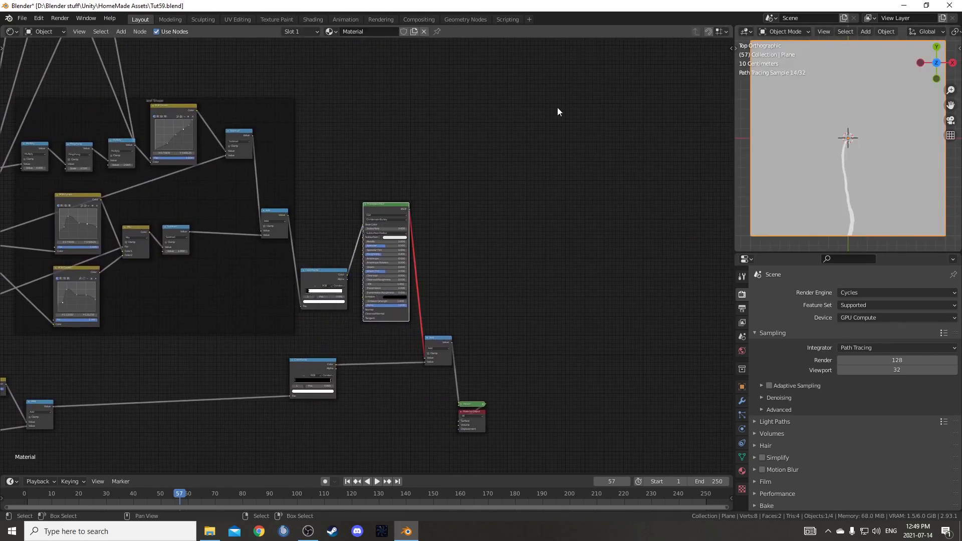
pyautogui.scroll(-2, 519, 188)
pyautogui.hotkey('ctrl', 'z')
# Move the Principled BSDF up beside the leaf colour Mix node and connect that Mix node to its Base Color
pyautogui.moveTo(549, 183); pyautogui.dragTo(447, 272, button='middle')
pyautogui.scroll(-5, 447, 272)
pyautogui.press('g')
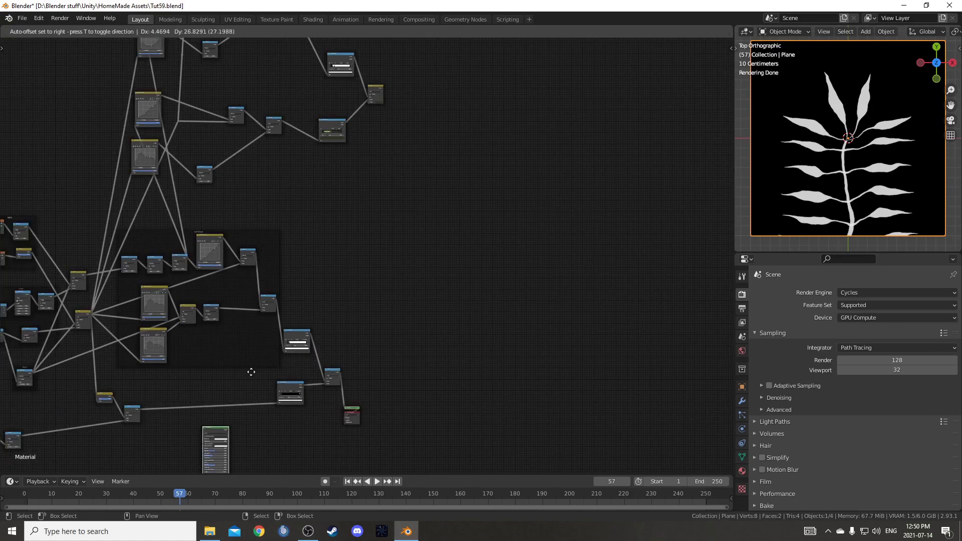
pyautogui.click(479, 84)
pyautogui.moveTo(470, 146); pyautogui.dragTo(440, 218, button='middle')
pyautogui.scroll(4, 440, 219)
pyautogui.moveTo(419, 218); pyautogui.dragTo(395, 149)
pyautogui.scroll(4, 396, 149)
pyautogui.moveTo(391, 166); pyautogui.dragTo(303, 304, button='middle')
pyautogui.scroll(3, 300, 296)
pyautogui.moveTo(228, 206); pyautogui.dragTo(306, 226)
pyautogui.scroll(-2, 329, 287)
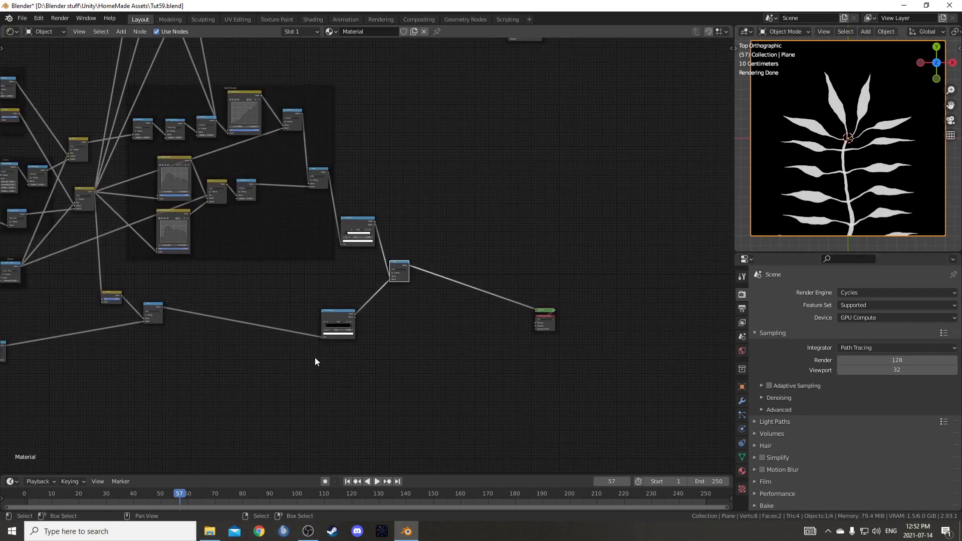
# Preview the stem ColorRamp, then duplicate it with its input link kept and place the copy above it
pyautogui.moveTo(315, 357); pyautogui.dragTo(447, 272, button='middle')
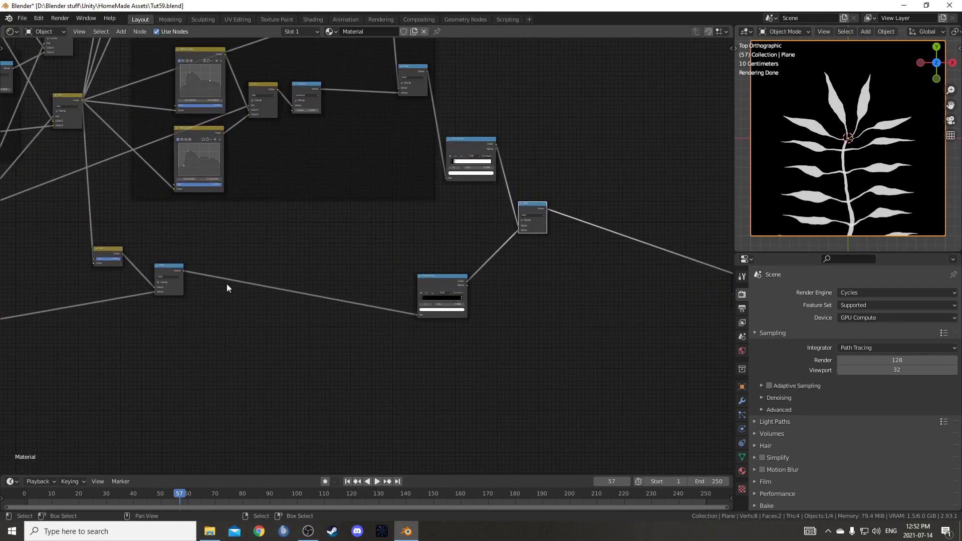
pyautogui.keyDown('ctrl'); pyautogui.keyDown('shift'); pyautogui.click(442, 282); pyautogui.keyUp('shift'); pyautogui.keyUp('ctrl')
pyautogui.scroll(3, 401, 278)
pyautogui.hotkey('ctrl', 'shift', 'd')
pyautogui.click(500, 128)
pyautogui.moveTo(529, 216); pyautogui.dragTo(437, 260, button='middle')
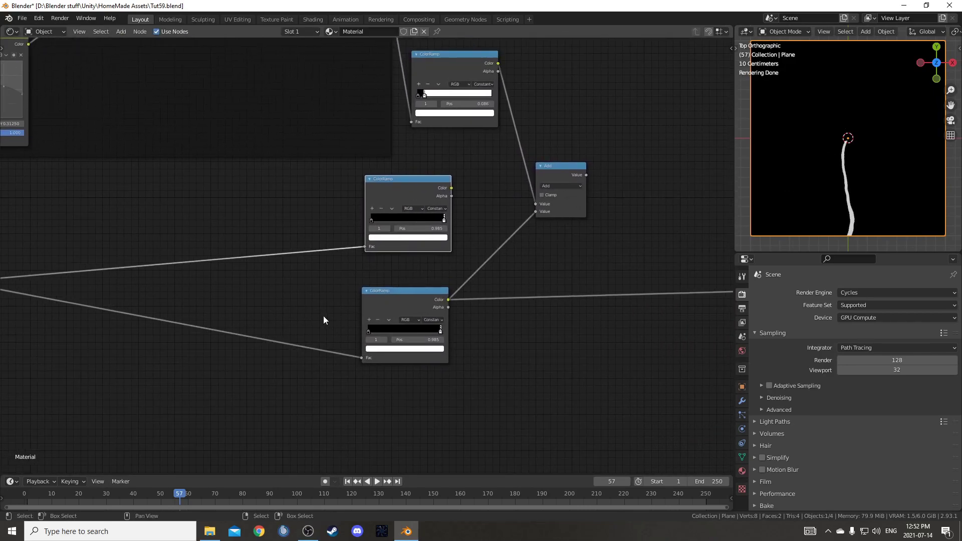
pyautogui.moveTo(287, 301); pyautogui.dragTo(472, 254, button='middle')
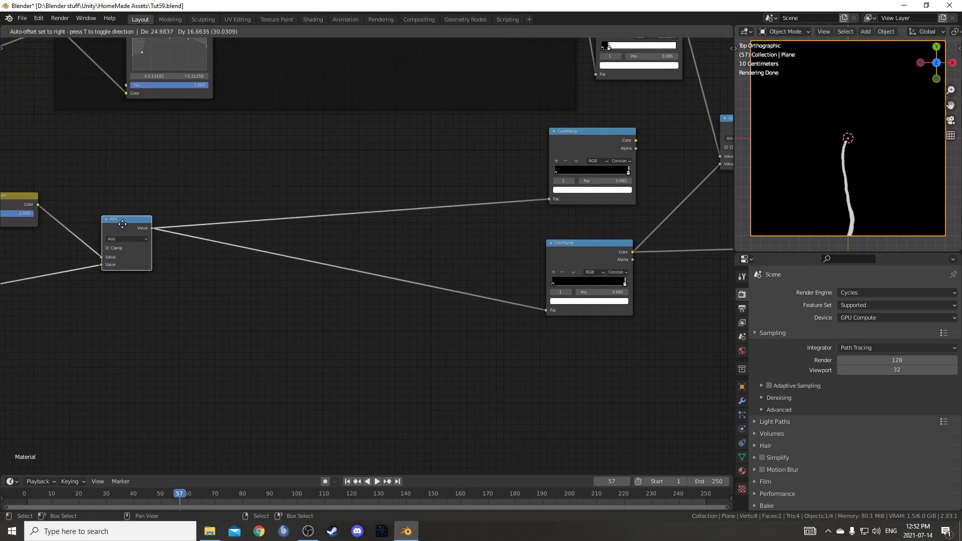
pyautogui.moveTo(518, 183); pyautogui.dragTo(298, 242, button='middle')
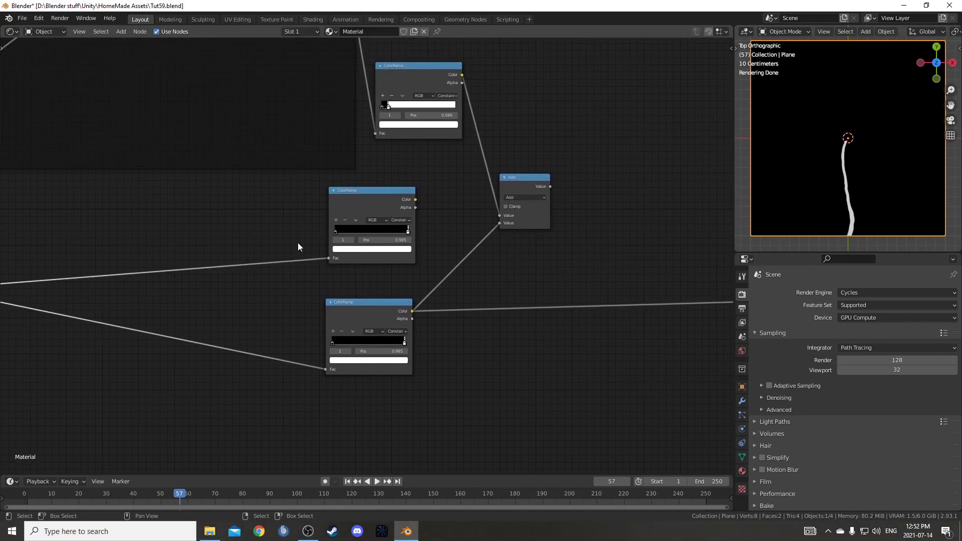
# Set the copied stem ColorRamp to Linear with the white stop at 1.000 and the black stop at 0.932, and preview it
pyautogui.click(399, 221)
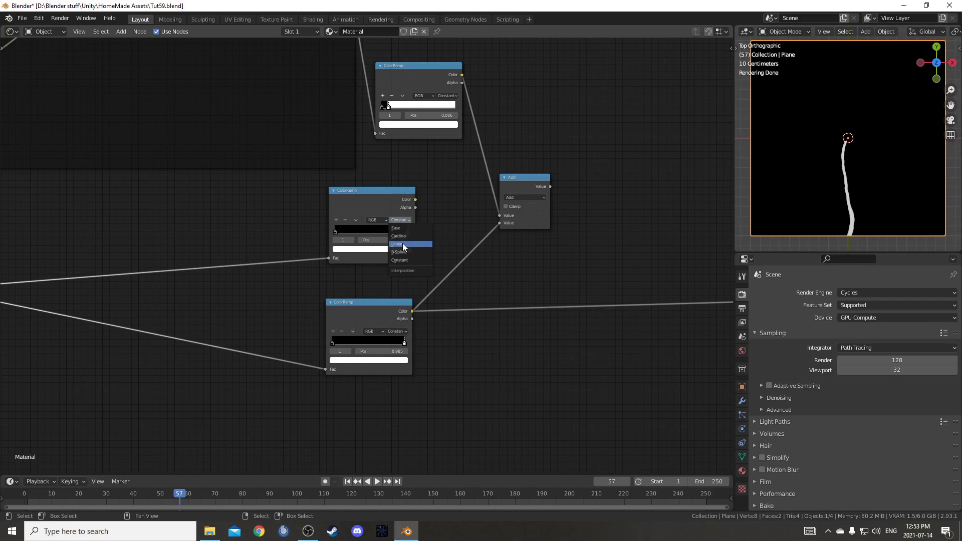
pyautogui.click(402, 244)
pyautogui.scroll(3, 402, 244)
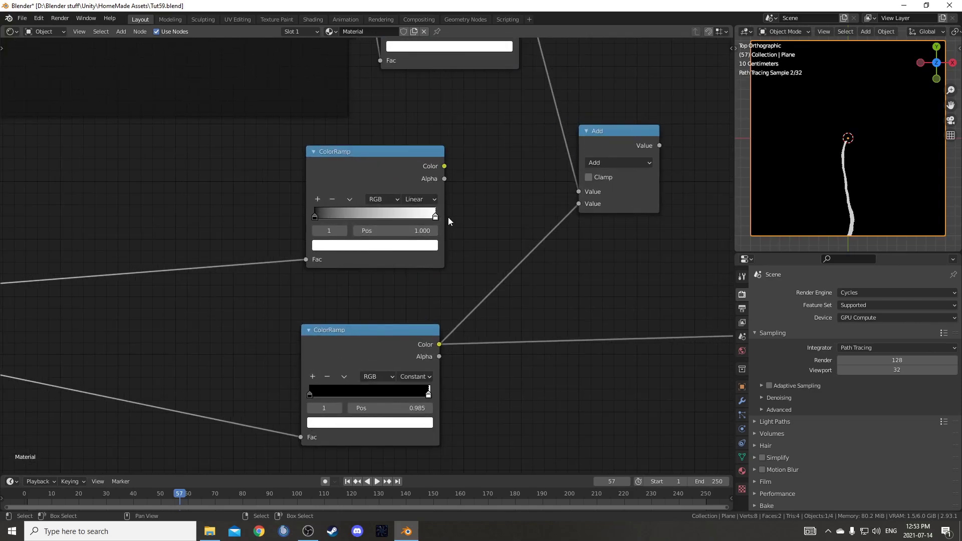
pyautogui.scroll(2, 400, 237)
pyautogui.moveTo(310, 204); pyautogui.dragTo(453, 201)
pyautogui.scroll(-2, 478, 257)
pyautogui.scroll(-1, 477, 258)
pyautogui.keyDown('ctrl'); pyautogui.keyDown('shift'); pyautogui.click(382, 192); pyautogui.keyUp('shift'); pyautogui.keyUp('ctrl')
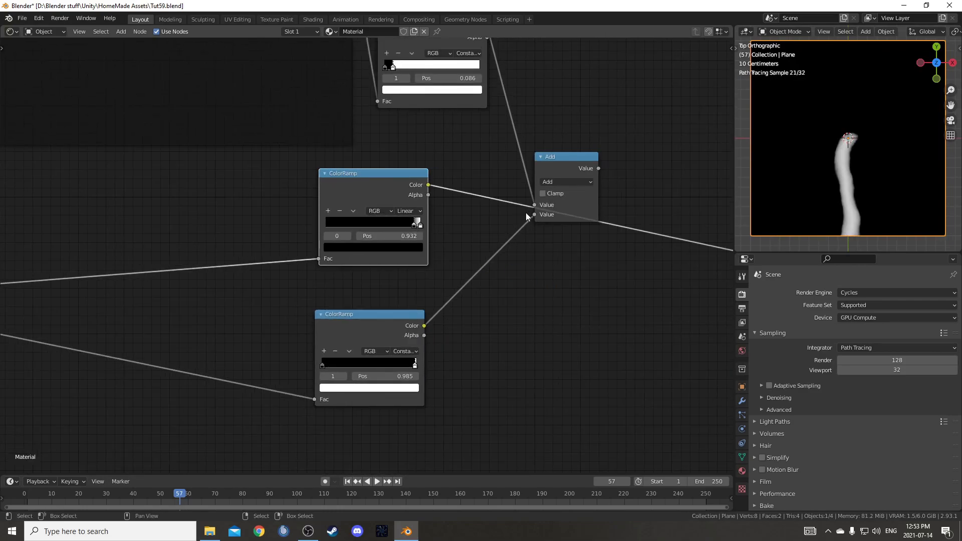
# Move the Linear stem ColorRamp up beyond the leaf ColorRamp and shift its black stop to 0.977
pyautogui.moveTo(531, 213); pyautogui.dragTo(335, 286, button='middle')
pyautogui.scroll(-1, 241, 285)
pyautogui.moveTo(222, 254); pyautogui.dragTo(447, 98)
pyautogui.scroll(3, 319, 258)
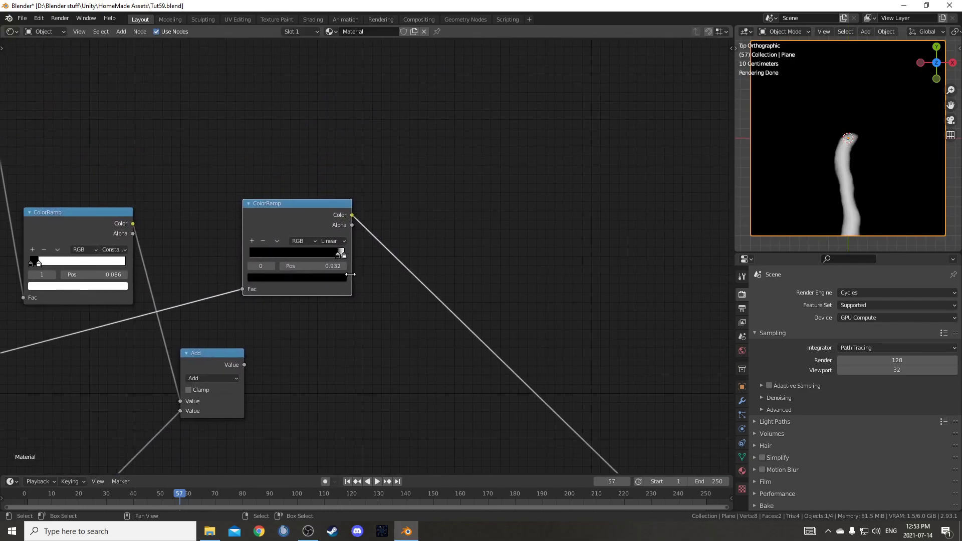
pyautogui.moveTo(325, 256); pyautogui.dragTo(332, 257)
pyautogui.scroll(-4, 341, 271)
# Add a MixRGB node after the Linear ColorRamp and use the ramp's colour as its Fac
pyautogui.moveTo(356, 279); pyautogui.dragTo(254, 287, button='middle')
pyautogui.hotkey('shift', 'a')
pyautogui.write('mix')
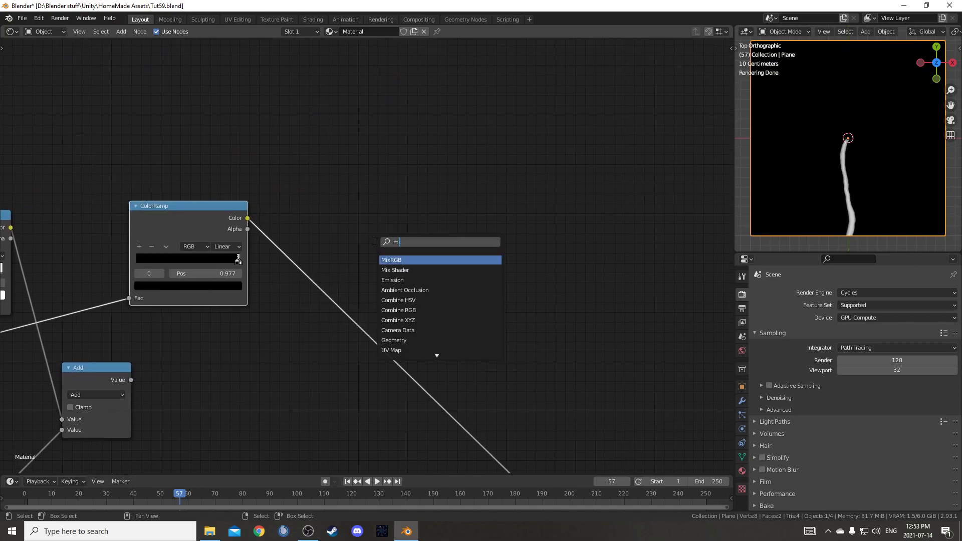
pyautogui.press('Return')
pyautogui.click(292, 245)
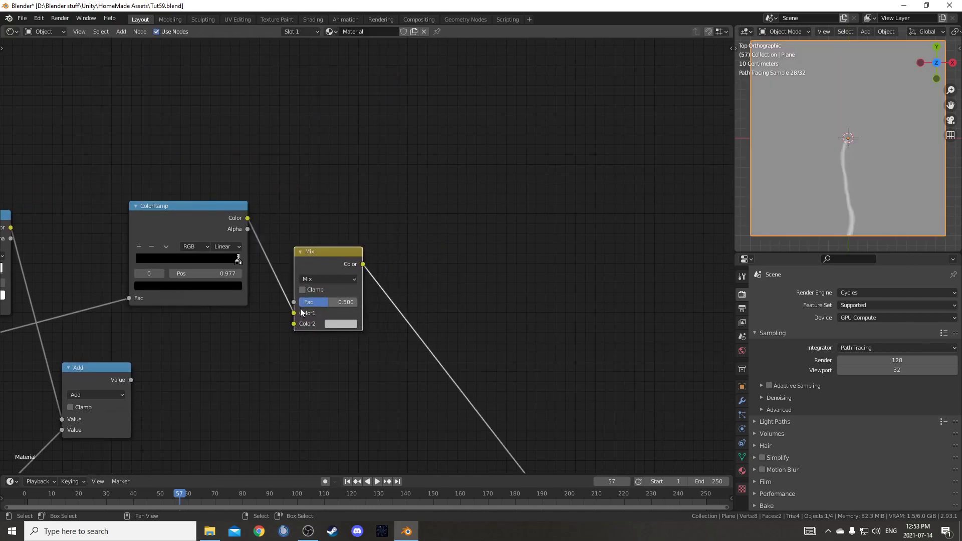
pyautogui.moveTo(335, 251); pyautogui.dragTo(388, 140)
pyautogui.scroll(4, 412, 206)
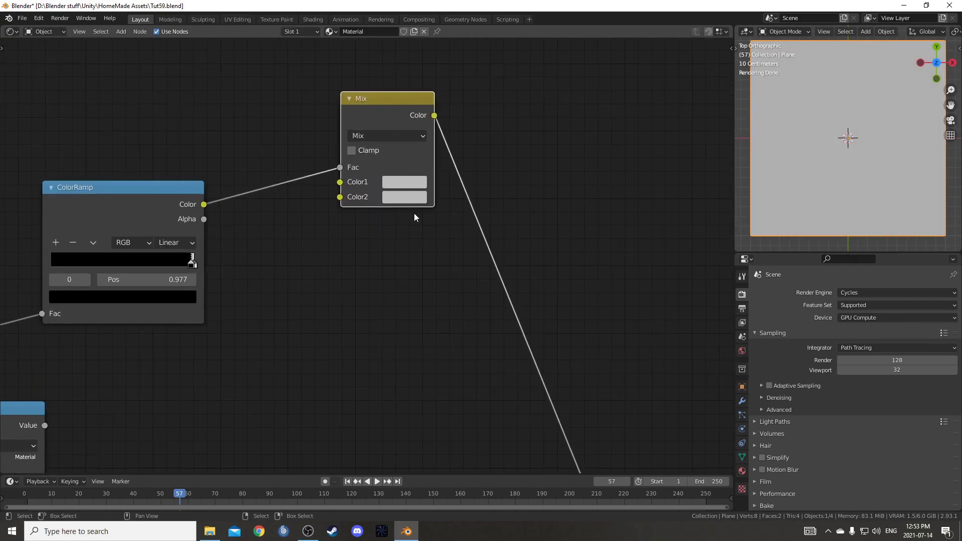
# Darken the new Mix node's Color1 to black
pyautogui.moveTo(413, 208); pyautogui.dragTo(368, 275, button='middle')
pyautogui.click(362, 257)
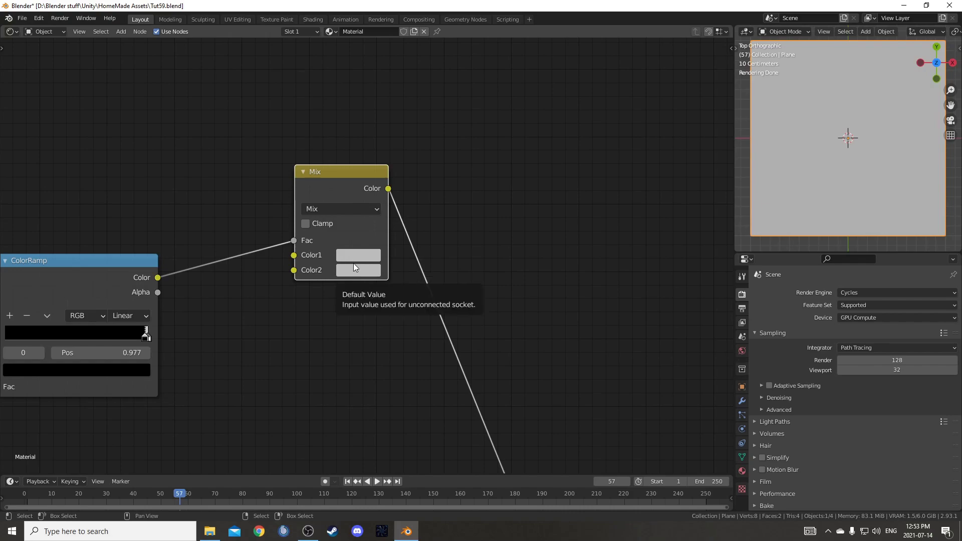
pyautogui.click(357, 258)
pyautogui.scroll(-10, 406, 145)
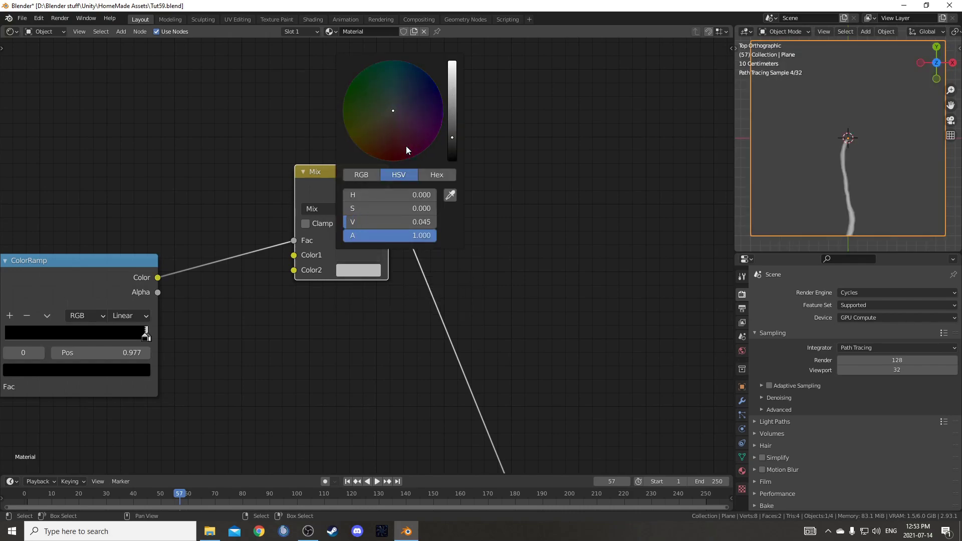
# Set the new Mix node's Color2 to a darkened brown with hue 0.086 and saturation 0.616
pyautogui.click(361, 271)
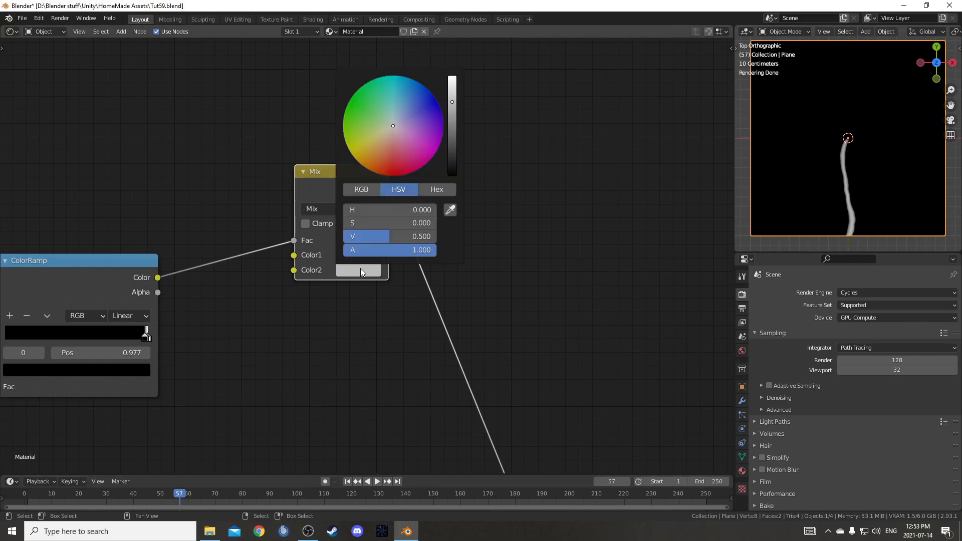
pyautogui.click(387, 139)
pyautogui.moveTo(382, 142); pyautogui.dragTo(383, 141)
pyautogui.scroll(-6, 383, 141)
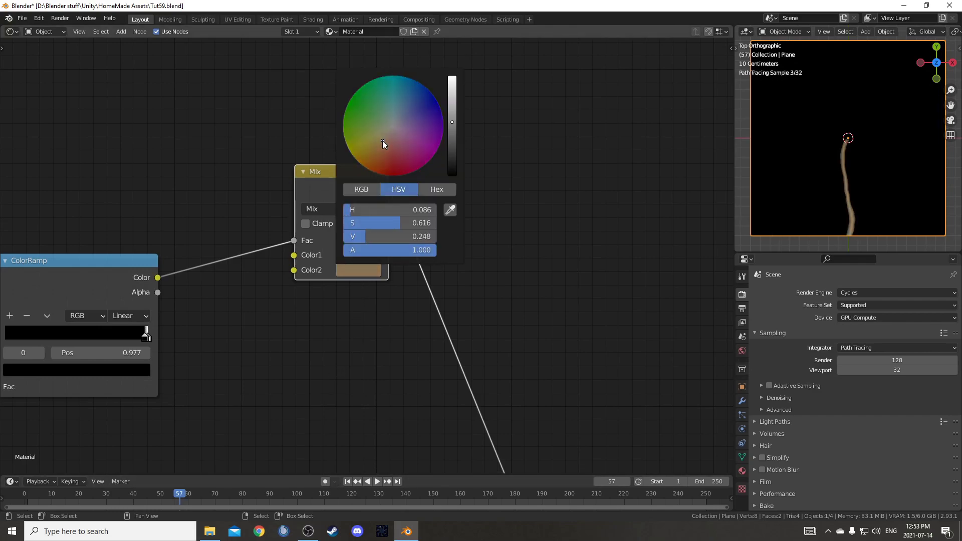
pyautogui.scroll(-3, 350, 384)
# Add a Principled BSDF after the stem Mix node, connect it to the Base Color and preview the shader
pyautogui.moveTo(351, 385)
pyautogui.mouseDown(button='middle')
pyautogui.moveTo(335, 361)
pyautogui.moveTo(238, 363)
pyautogui.mouseUp(button='middle')
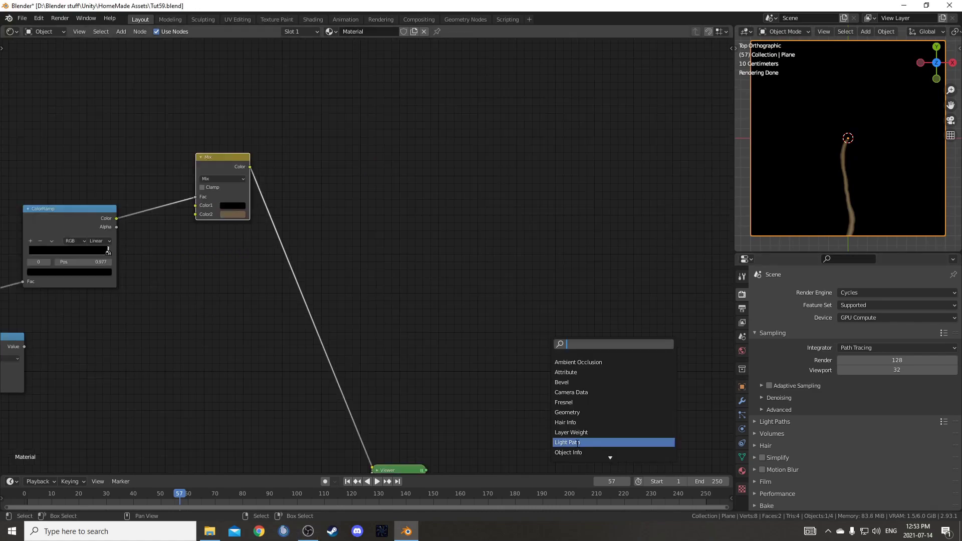
pyautogui.write('pri')
pyautogui.press('Return')
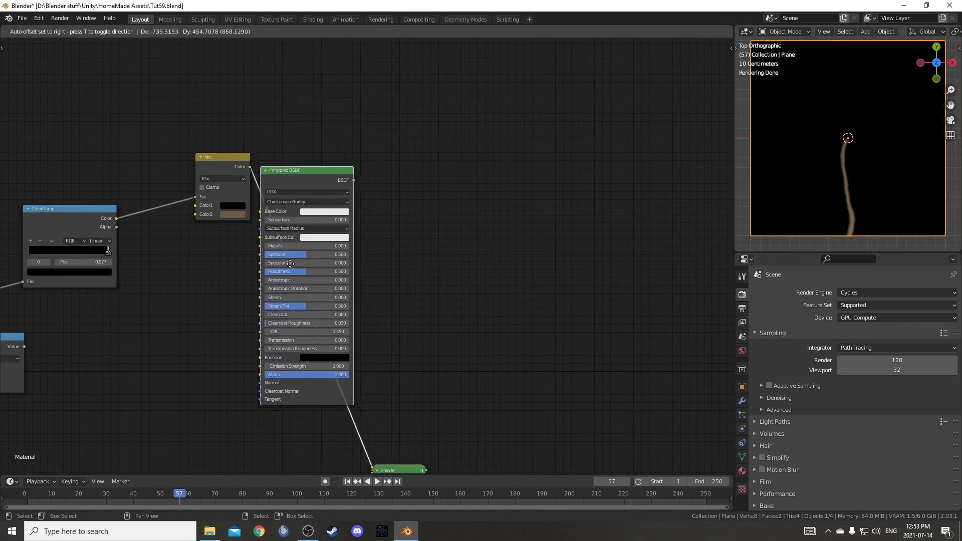
pyautogui.click(293, 257)
pyautogui.scroll(-5, 370, 261)
pyautogui.keyDown('ctrl'); pyautogui.keyDown('shift'); pyautogui.click(337, 197); pyautogui.keyUp('shift'); pyautogui.keyUp('ctrl')
pyautogui.scroll(-5, 397, 219)
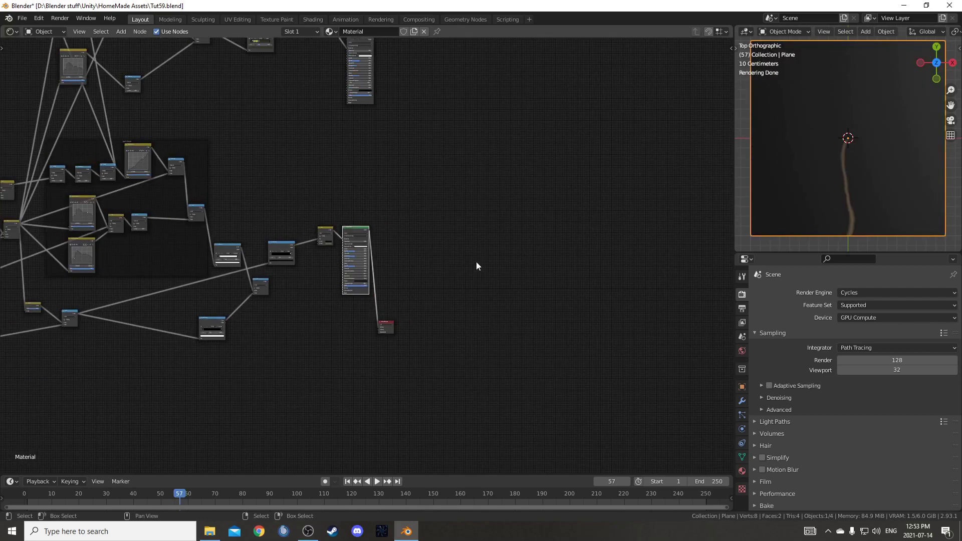
# Align the leaf and stem Principled BSDF nodes, combine them with a Mix Shader and move the Material Output farther away
pyautogui.moveTo(383, 113); pyautogui.dragTo(387, 134)
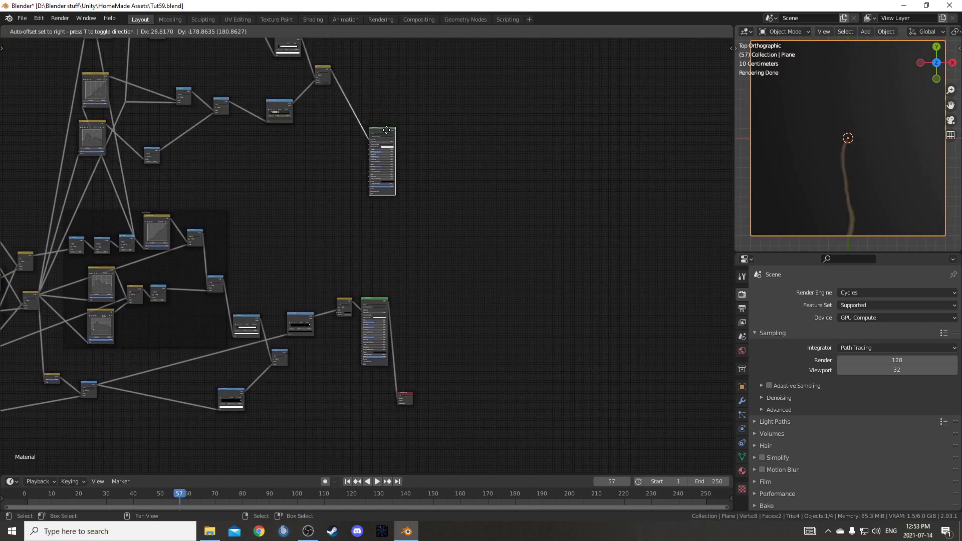
pyautogui.moveTo(379, 302); pyautogui.dragTo(385, 291)
pyautogui.keyDown('ctrl'); pyautogui.keyDown('shift'); pyautogui.moveTo(385, 291); pyautogui.dragTo(383, 177, button='right'); pyautogui.keyUp('shift'); pyautogui.keyUp('ctrl')
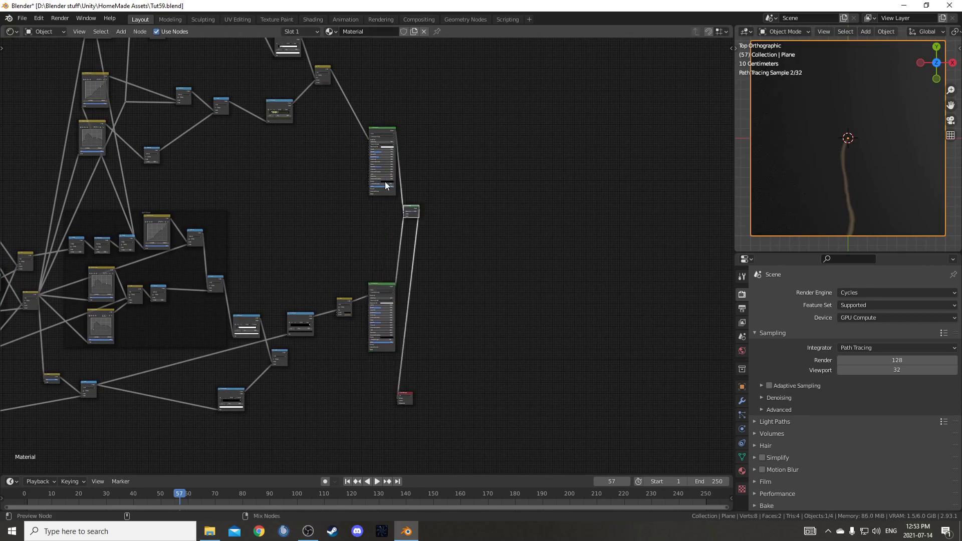
pyautogui.press('g')
pyautogui.click(506, 414)
pyautogui.scroll(6, 368, 260)
# Preview the leaf ColorRamp mask and the Constant stem ColorRamp mask
pyautogui.moveTo(310, 423); pyautogui.dragTo(391, 330, button='middle')
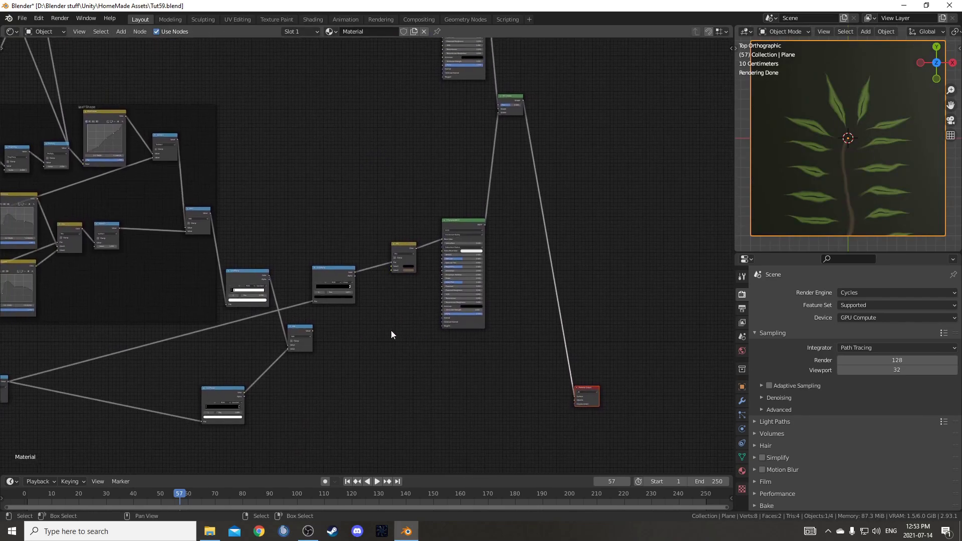
pyautogui.keyDown('ctrl'); pyautogui.keyDown('shift'); pyautogui.click(260, 274); pyautogui.keyUp('shift'); pyautogui.keyUp('ctrl')
pyautogui.keyDown('ctrl'); pyautogui.keyDown('shift'); pyautogui.click(222, 392); pyautogui.keyUp('shift'); pyautogui.keyUp('ctrl')
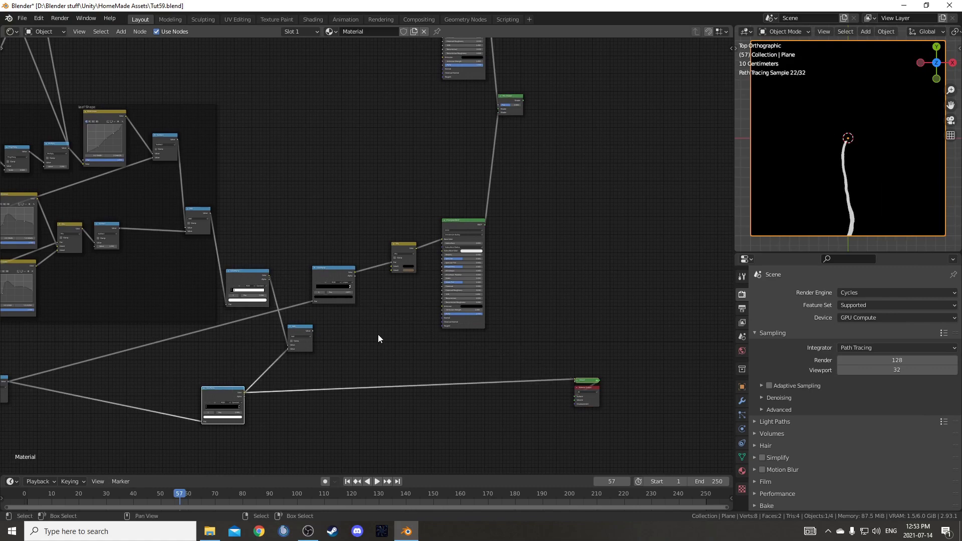
# Connect the Constant stem ColorRamp's colour to the Mix Shader's Fac and preview the mixed shader
pyautogui.moveTo(250, 370); pyautogui.dragTo(265, 329, button='middle')
pyautogui.moveTo(314, 350); pyautogui.dragTo(265, 392, button='middle')
pyautogui.scroll(-3, 263, 378)
pyautogui.moveTo(239, 365); pyautogui.dragTo(446, 138)
pyautogui.keyDown('ctrl'); pyautogui.keyDown('shift'); pyautogui.click(446, 138); pyautogui.keyUp('shift'); pyautogui.keyUp('ctrl')
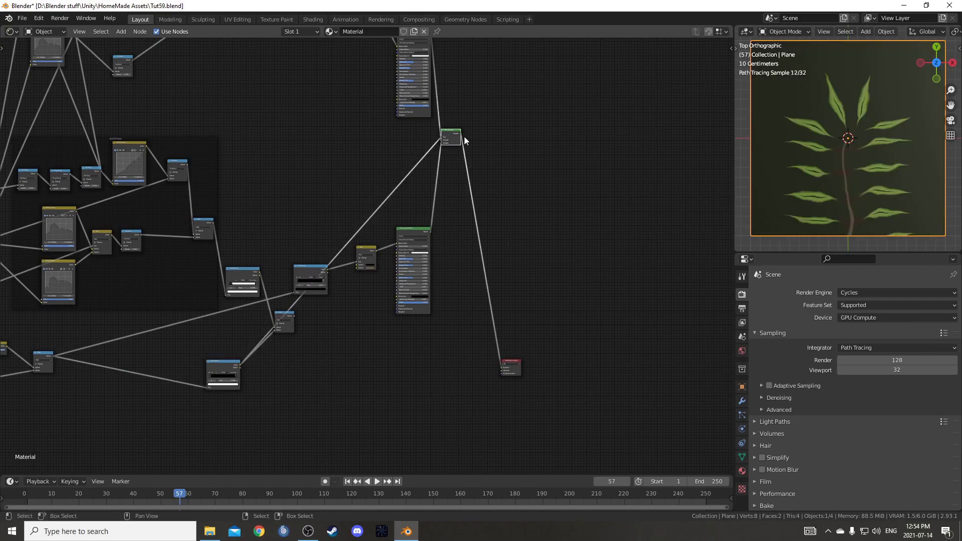
# Add a Transparent BSDF beside the stem Principled BSDF and combine it with the existing Mix Shader through a new Mix Shader
pyautogui.moveTo(478, 146); pyautogui.dragTo(369, 194, button='middle')
pyautogui.keyDown('shift'); pyautogui.moveTo(860, 183); pyautogui.dragTo(858, 131, button='middle'); pyautogui.keyUp('shift')
pyautogui.scroll(-3, 342, 313)
pyautogui.moveTo(348, 300); pyautogui.dragTo(344, 265, button='middle')
pyautogui.hotkey('shift', 'a')
pyautogui.write('s')
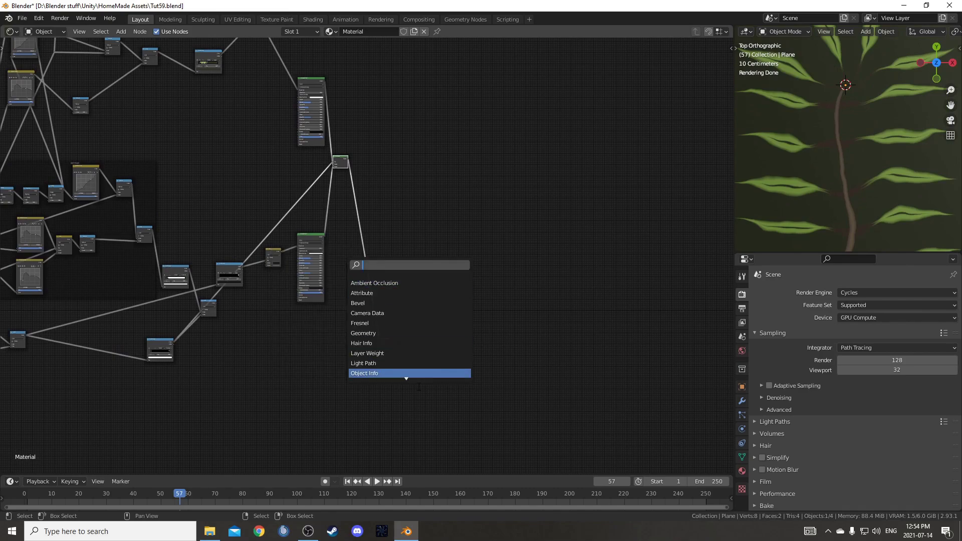
pyautogui.write('tran')
pyautogui.press('Down')
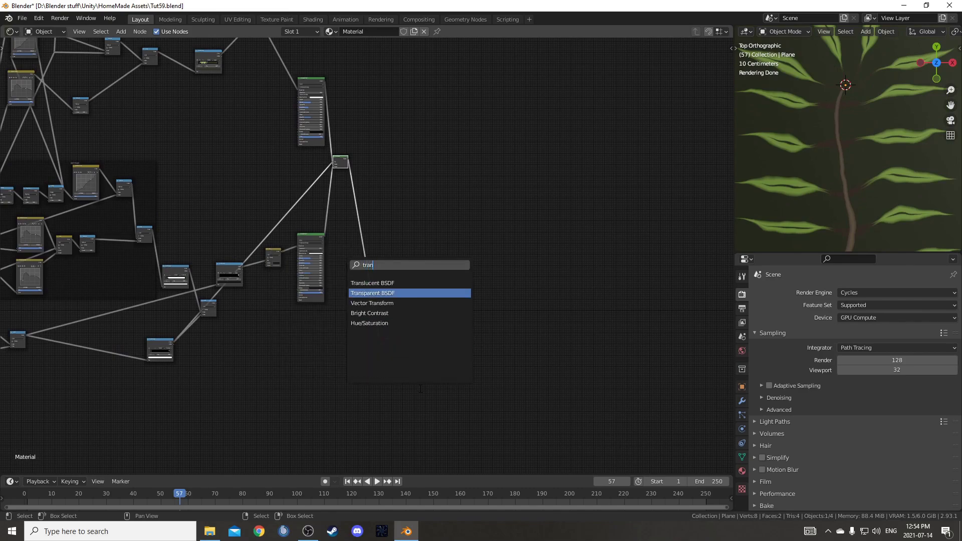
pyautogui.press('Return')
pyautogui.click(412, 400)
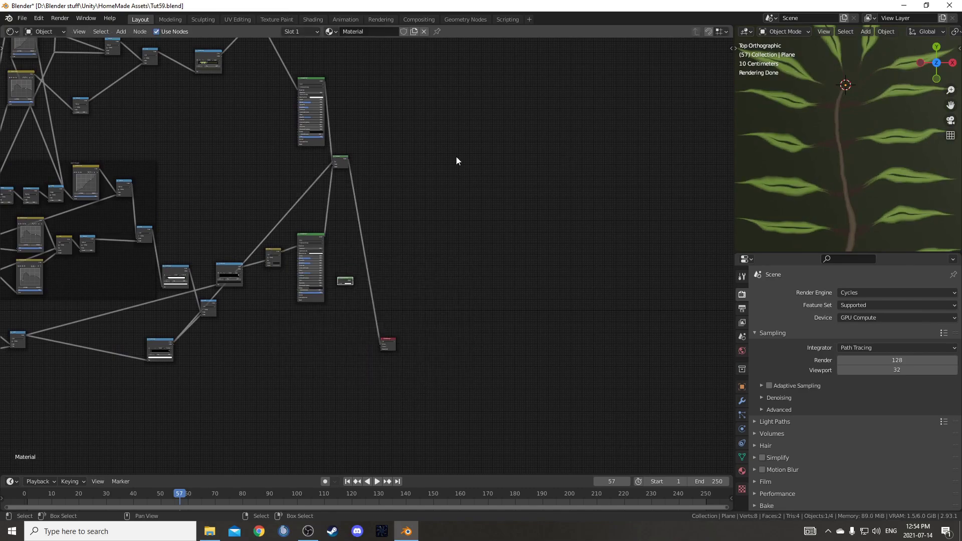
pyautogui.scroll(4, 398, 198)
pyautogui.keyDown('ctrl'); pyautogui.keyDown('shift'); pyautogui.moveTo(294, 125); pyautogui.dragTo(303, 349, button='right'); pyautogui.keyUp('shift'); pyautogui.keyUp('ctrl')
# Preview the math node that combines the leaf and stem masks, and connect its value to the new Mix Shader's Fac
pyautogui.moveTo(332, 337); pyautogui.dragTo(346, 299, button='middle')
pyautogui.moveTo(86, 360); pyautogui.dragTo(222, 290, button='middle')
pyautogui.moveTo(205, 290); pyautogui.dragTo(254, 305)
pyautogui.keyDown('ctrl'); pyautogui.keyDown('shift'); pyautogui.click(254, 304); pyautogui.keyUp('shift'); pyautogui.keyUp('ctrl')
pyautogui.moveTo(355, 294); pyautogui.dragTo(330, 314, button='middle')
pyautogui.scroll(-2, 252, 328)
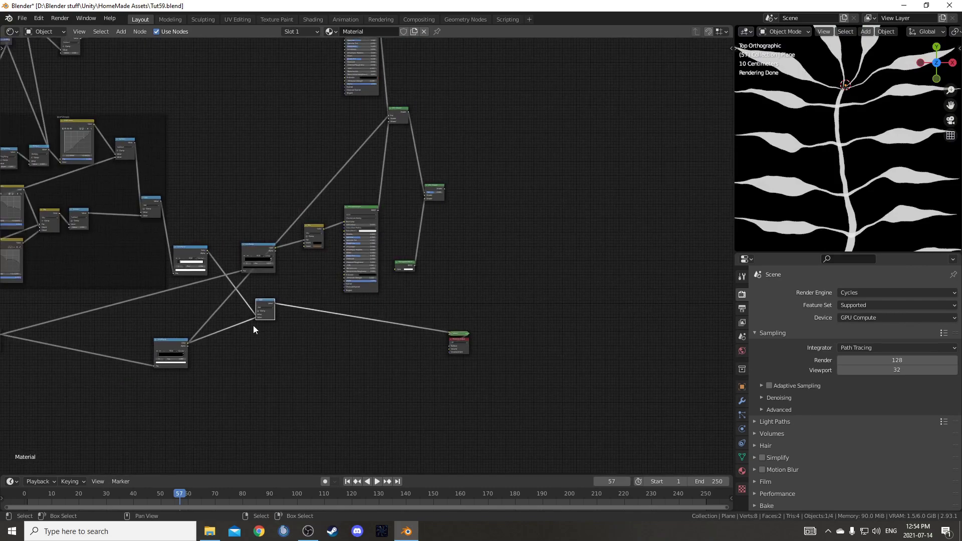
pyautogui.moveTo(275, 304); pyautogui.dragTo(426, 193)
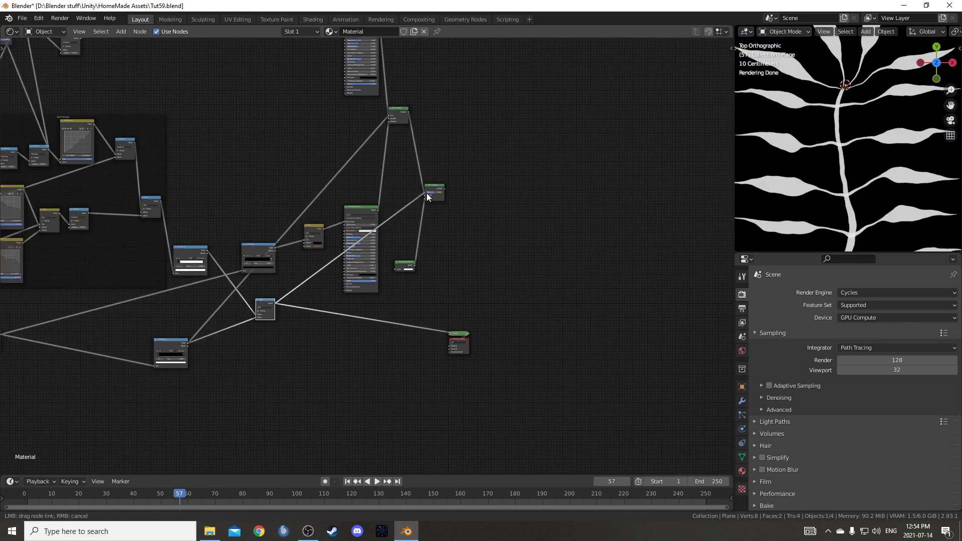
# Preview the new Mix Shader and swap its two shader inputs so the background is transparent instead of the plant
pyautogui.keyDown('ctrl'); pyautogui.keyDown('shift'); pyautogui.click(433, 193); pyautogui.keyUp('shift'); pyautogui.keyUp('ctrl')
pyautogui.scroll(5, 352, 300)
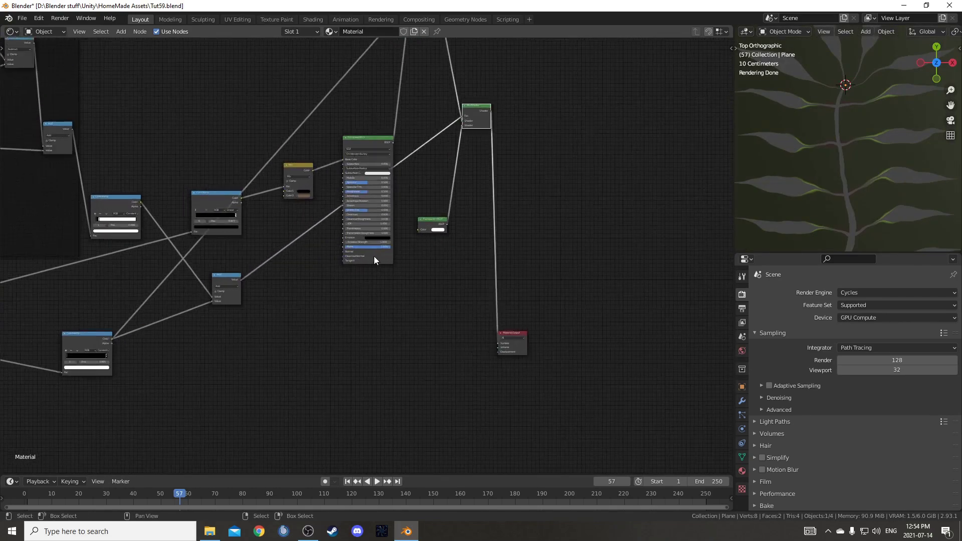
pyautogui.moveTo(411, 161); pyautogui.dragTo(411, 154)
pyautogui.scroll(-4, 467, 223)
pyautogui.scroll(-2, 892, 173)
# Add a plane, lower it along Z beneath the plant plane and scale it up as a large backdrop
pyautogui.moveTo(892, 172); pyautogui.dragTo(879, 200, button='middle')
pyautogui.scroll(4, 879, 199)
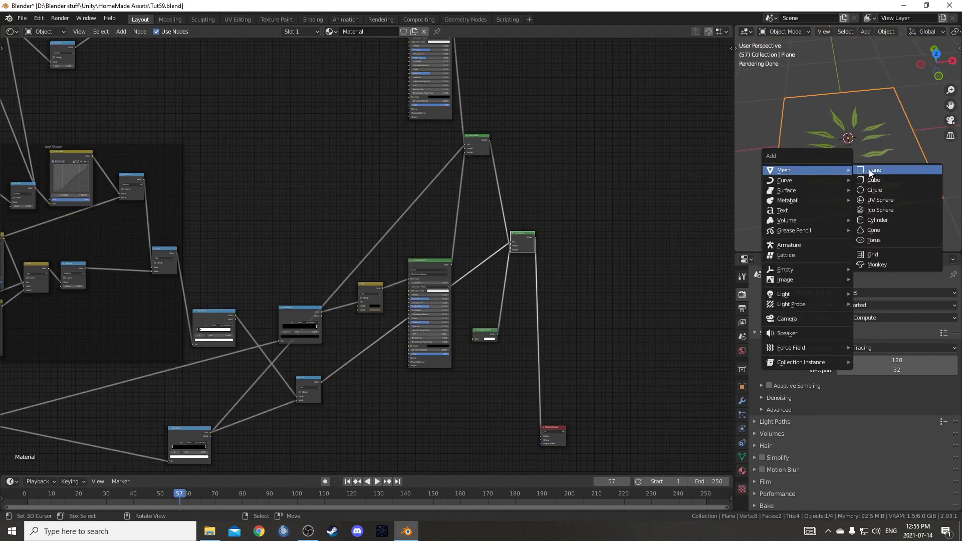
pyautogui.click(869, 169)
pyautogui.press('g')
pyautogui.press('z')
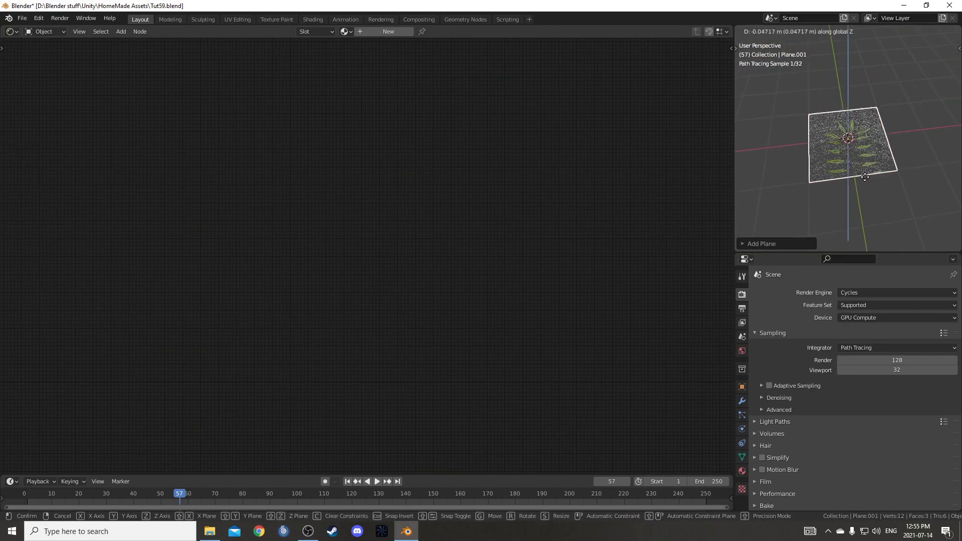
pyautogui.click(865, 176)
pyautogui.press('s')
pyautogui.click(744, 177)
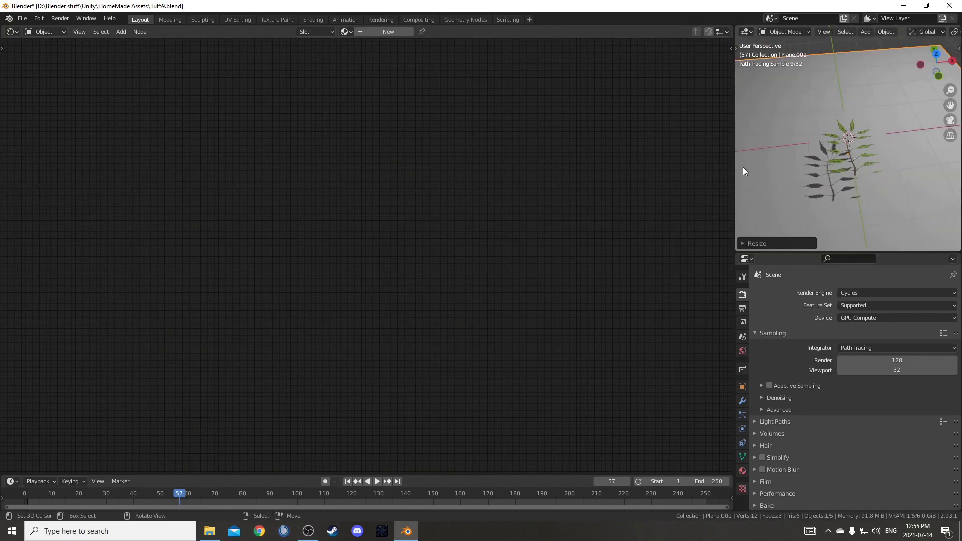
# Select the plant plane and inspect it against the backdrop from the top view
pyautogui.click(867, 146)
pyautogui.press('KP_7')
pyautogui.scroll(2, 866, 147)
pyautogui.scroll(3, 866, 147)
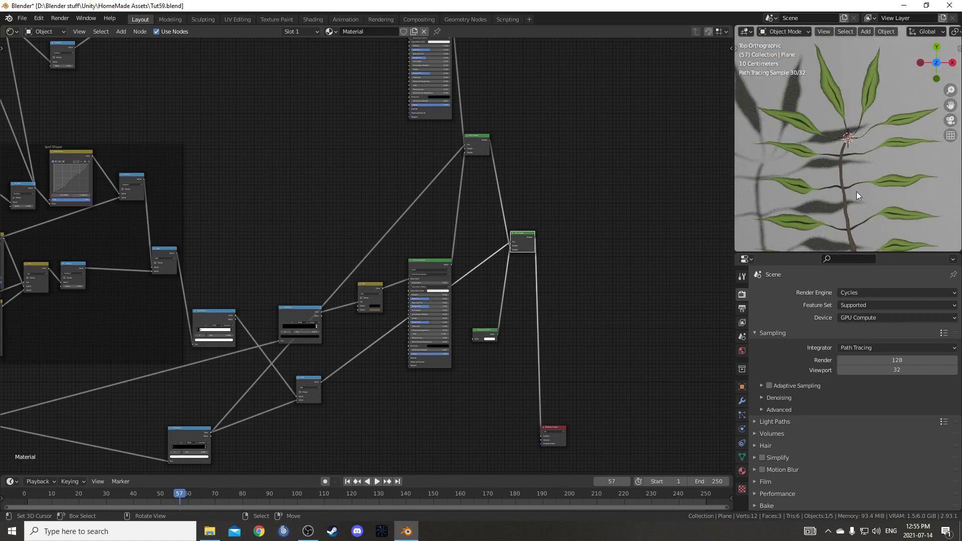
# Move the stem mask's ColorRamp and its three leading nodes closer to the rest of the stem nodes
pyautogui.scroll(-4, 351, 381)
pyautogui.moveTo(301, 411); pyautogui.dragTo(662, 227, button='middle')
pyautogui.scroll(4, 223, 266)
pyautogui.moveTo(101, 301); pyautogui.dragTo(509, 164)
pyautogui.scroll(-1, 473, 235)
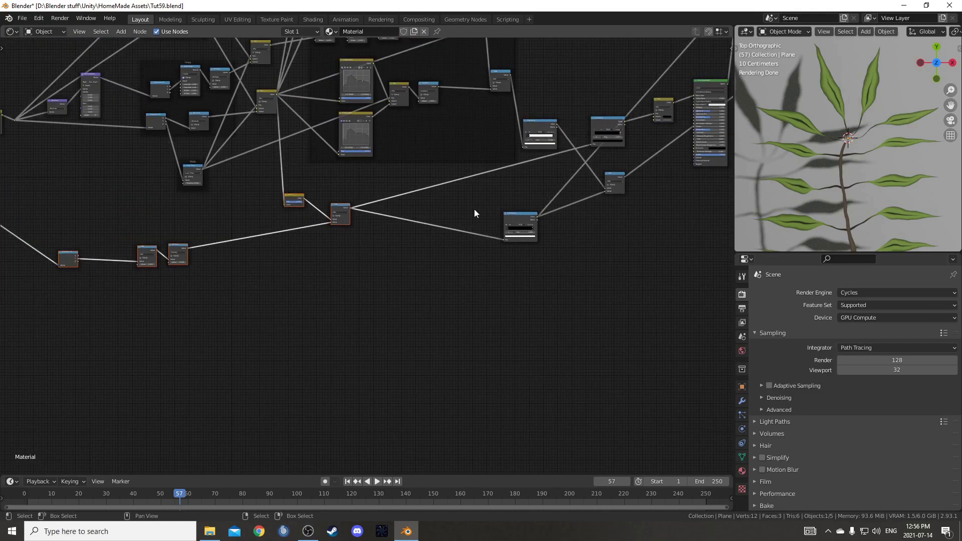
pyautogui.keyDown('shift'); pyautogui.moveTo(445, 200); pyautogui.dragTo(505, 270); pyautogui.keyUp('shift')
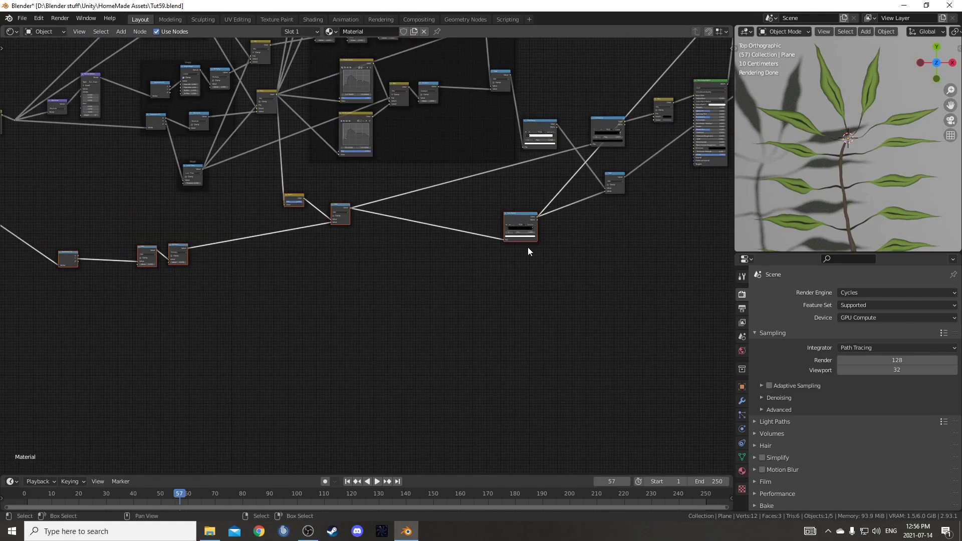
pyautogui.moveTo(496, 204); pyautogui.dragTo(547, 274)
pyautogui.press('g')
pyautogui.click(399, 271)
pyautogui.moveTo(75, 244); pyautogui.dragTo(215, 307)
pyautogui.press('g')
pyautogui.click(318, 292)
# Join the main stem nodes, including their ColorRamp, in a frame and label it "Main stem"
pyautogui.moveTo(120, 289); pyautogui.dragTo(441, 202)
pyautogui.hotkey('ctrl', 'j')
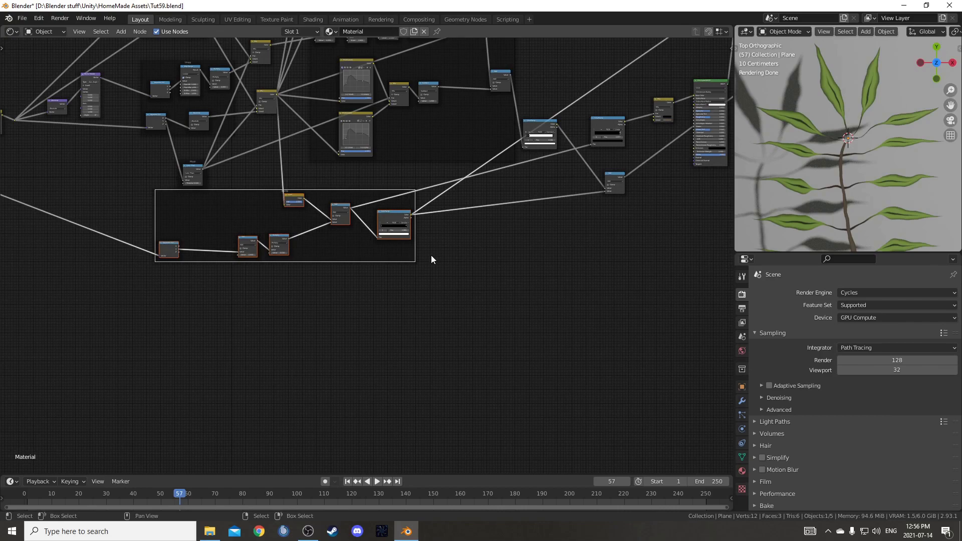
pyautogui.press('F2')
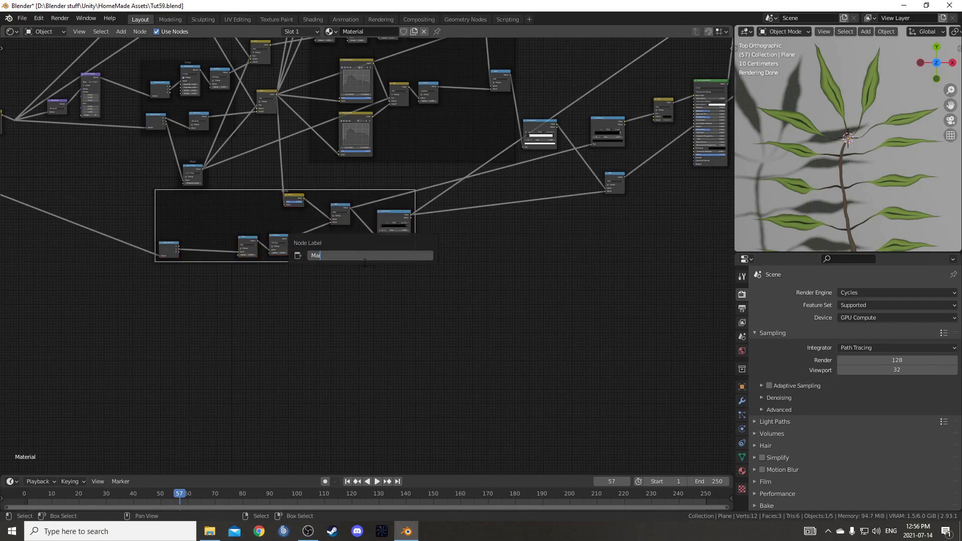
pyautogui.write('Main stem')
pyautogui.press('Return')
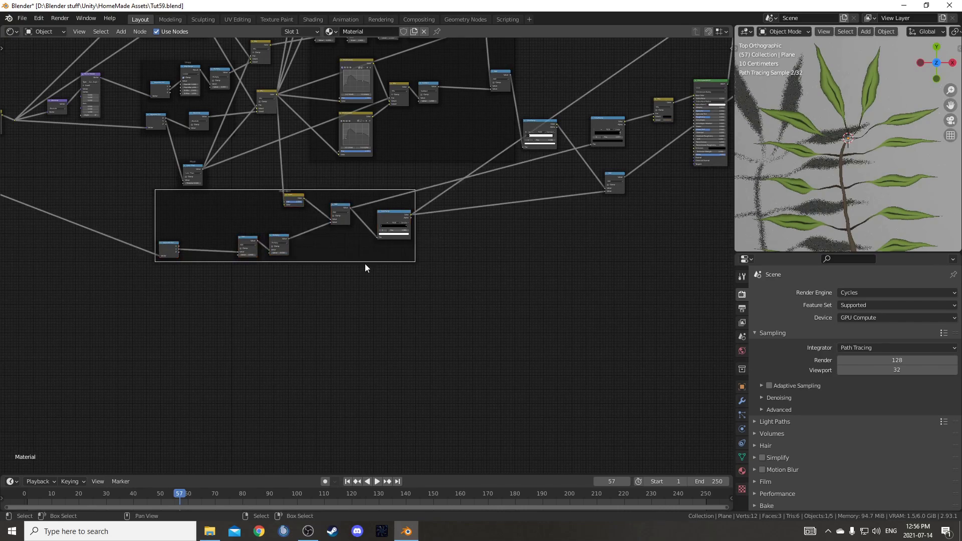
# Frame the two curve nodes and three math nodes above the Leaf Shape frame and label the frame "Inner Leaf Shape"
pyautogui.scroll(1, 381, 251)
pyautogui.moveTo(405, 222); pyautogui.dragTo(346, 381, button='middle')
pyautogui.moveTo(428, 165); pyautogui.dragTo(361, 423, button='middle')
pyautogui.moveTo(147, 185); pyautogui.dragTo(435, 312)
pyautogui.scroll(2, 398, 311)
pyautogui.hotkey('ctrl', 'j')
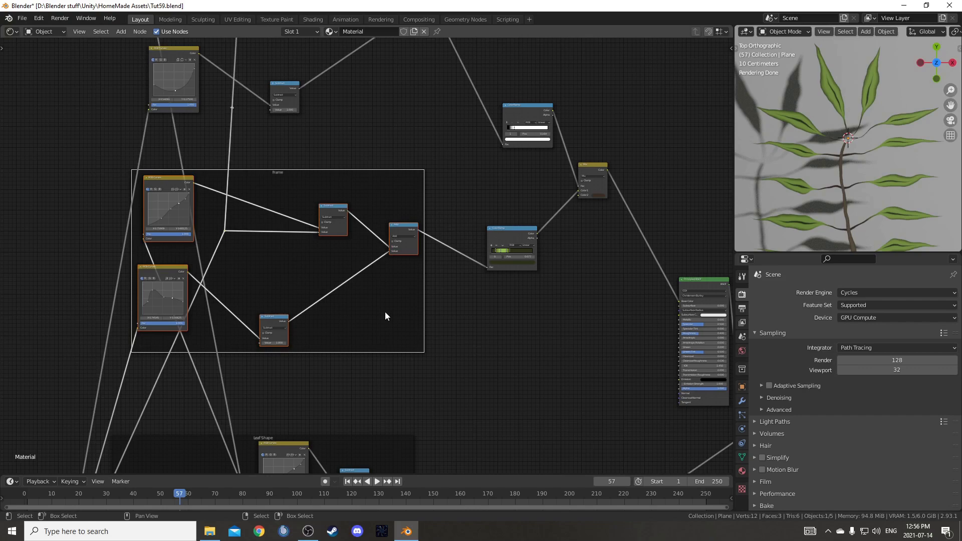
pyautogui.press('F2')
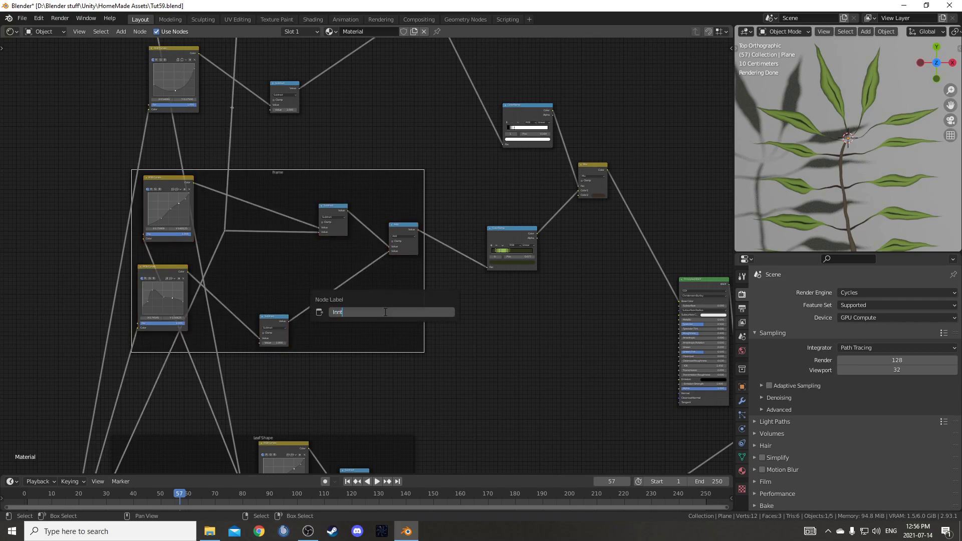
pyautogui.write('Inner Leaf Shape')
pyautogui.press('Return')
# Frame the curve and math nodes above the Inner Leaf Shape frame and label the frame "Leaf stem mask"
pyautogui.moveTo(387, 307); pyautogui.dragTo(399, 385, button='middle')
pyautogui.scroll(-2, 398, 385)
pyautogui.moveTo(194, 117); pyautogui.dragTo(471, 269)
pyautogui.scroll(3, 439, 281)
pyautogui.hotkey('ctrl', 'j')
pyautogui.click(429, 324)
pyautogui.press('F2')
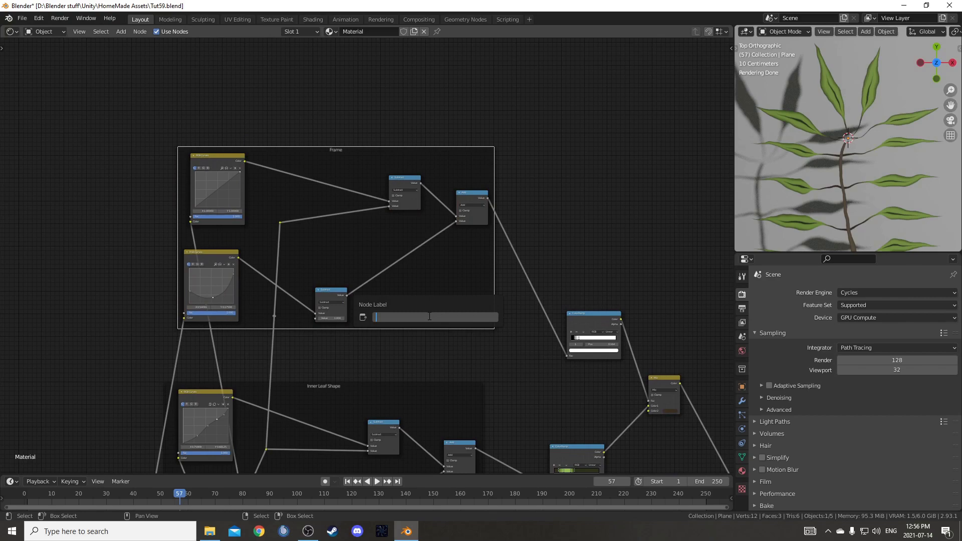
pyautogui.write('T')
pyautogui.press('Return')
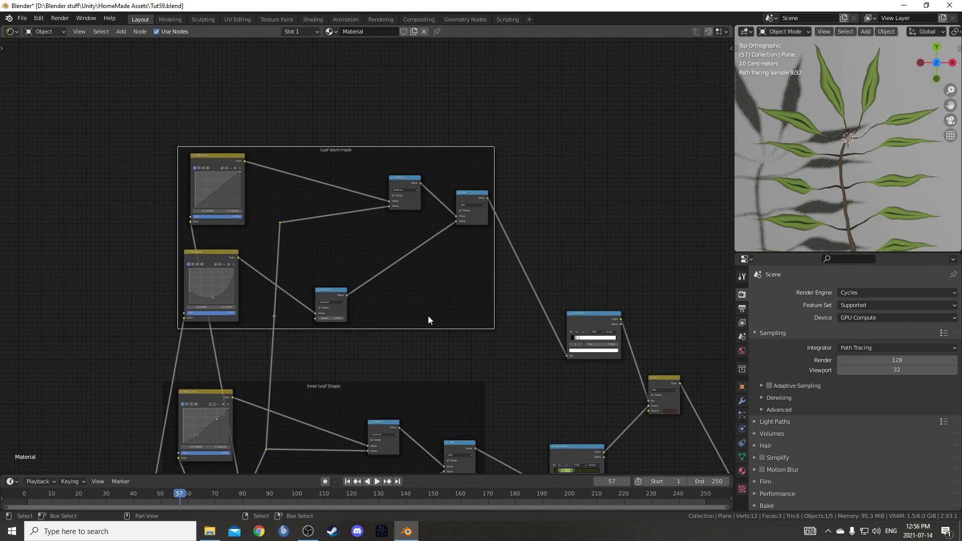
# Add a Voronoi Texture node in the empty space above the Leaf stem mask frame
pyautogui.scroll(-6, 428, 316)
pyautogui.scroll(3, 481, 318)
pyautogui.moveTo(442, 312); pyautogui.dragTo(436, 328, button='middle')
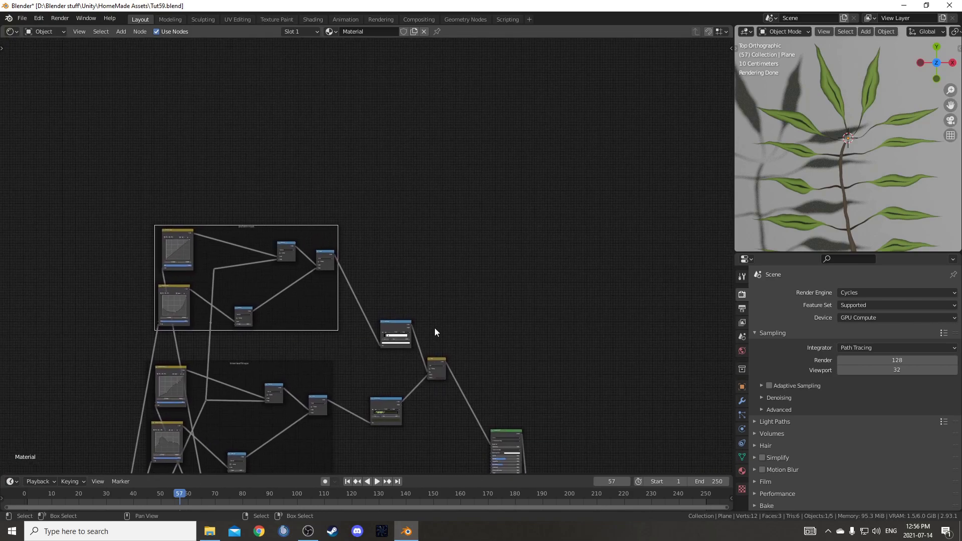
pyautogui.hotkey('shift', 'a')
pyautogui.click(371, 171)
pyautogui.write('voro')
pyautogui.press('Return')
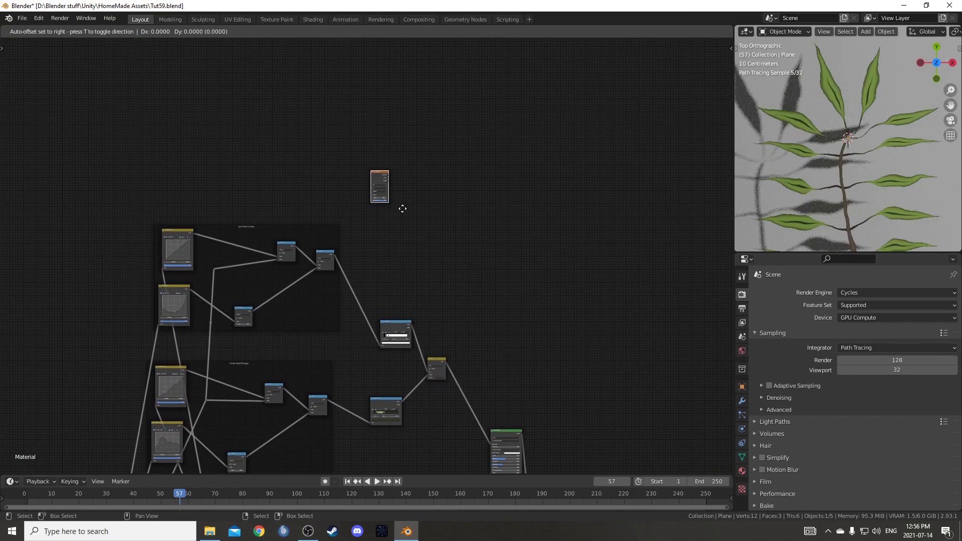
pyautogui.click(377, 198)
pyautogui.scroll(1, 871, 218)
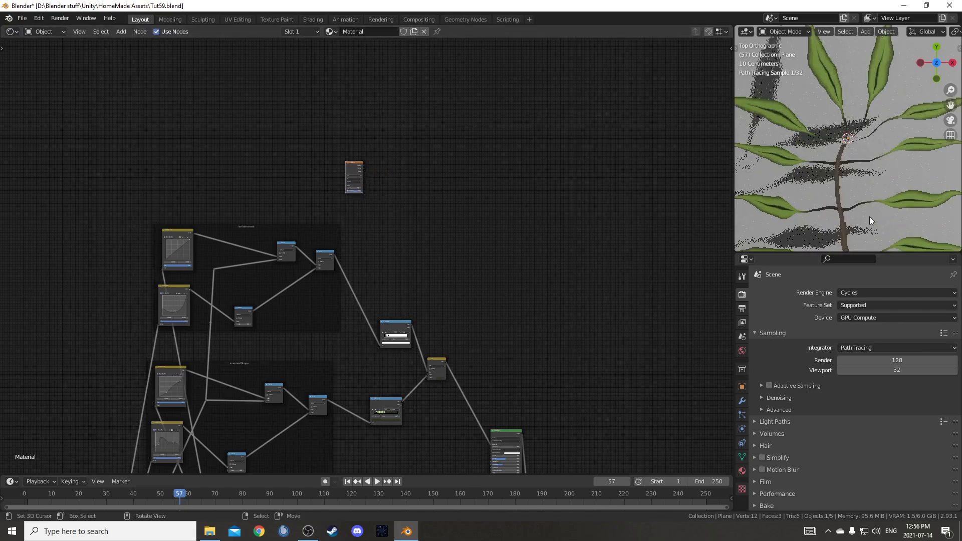
# Give the Voronoi Texture a Texture Coordinate node using the Object output, and remove the Mapping node while keeping the link
pyautogui.moveTo(360, 195); pyautogui.dragTo(390, 230, button='middle')
pyautogui.scroll(3, 392, 230)
pyautogui.moveTo(388, 169); pyautogui.dragTo(385, 156)
pyautogui.scroll(2, 401, 206)
pyautogui.moveTo(416, 236); pyautogui.dragTo(375, 302, button='middle')
pyautogui.scroll(5, 370, 236)
pyautogui.moveTo(344, 179)
pyautogui.mouseDown()
pyautogui.moveTo(350, 170)
pyautogui.moveTo(345, 179)
pyautogui.mouseUp()
pyautogui.hotkey('ctrl', 't')
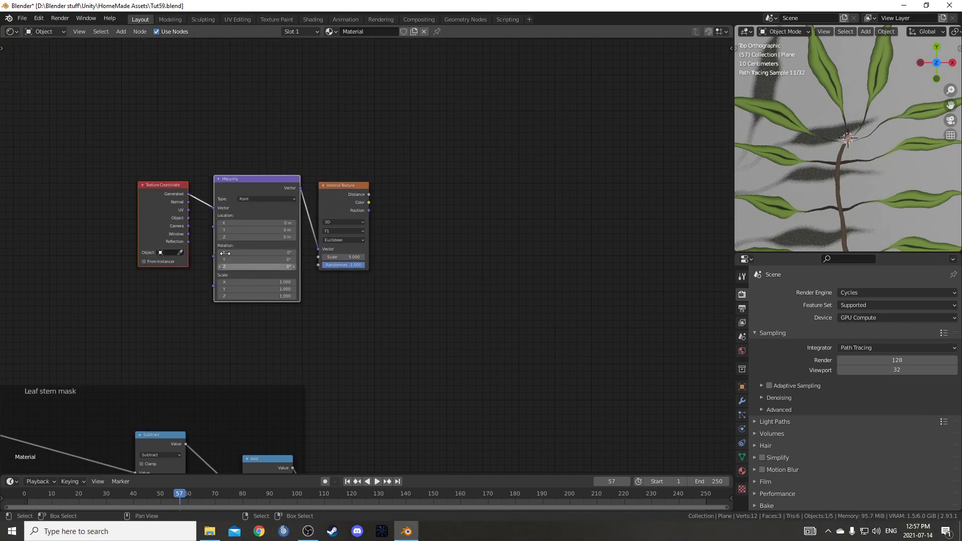
pyautogui.moveTo(189, 219); pyautogui.dragTo(128, 195)
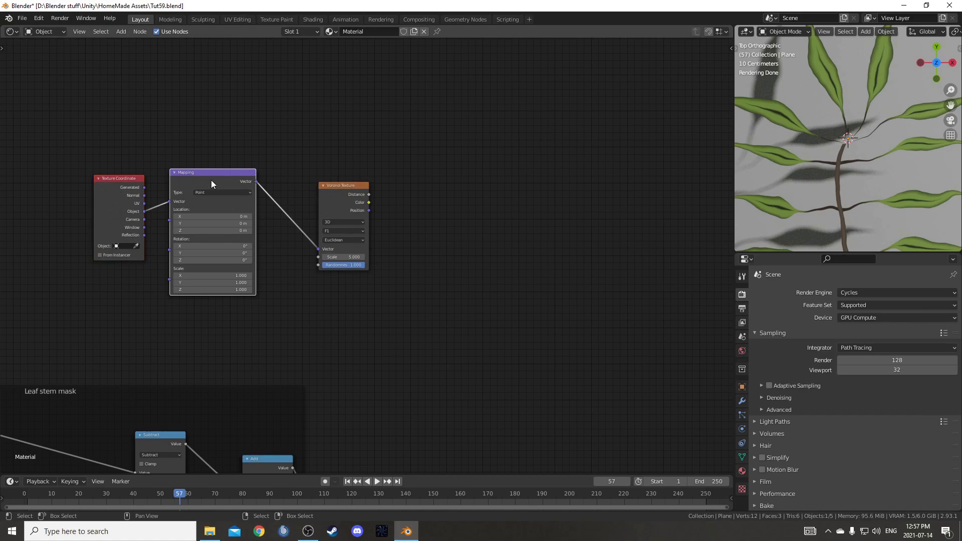
pyautogui.keyDown('alt'); pyautogui.moveTo(214, 185); pyautogui.dragTo(579, 98); pyautogui.keyUp('alt')
pyautogui.press('x')
# Insert a Noise Texture node on the link between the Texture Coordinate and Voronoi Texture nodes
pyautogui.moveTo(253, 320); pyautogui.dragTo(324, 311, button='middle')
pyautogui.hotkey('shift', 'a')
pyautogui.click(303, 309)
pyautogui.write('nois')
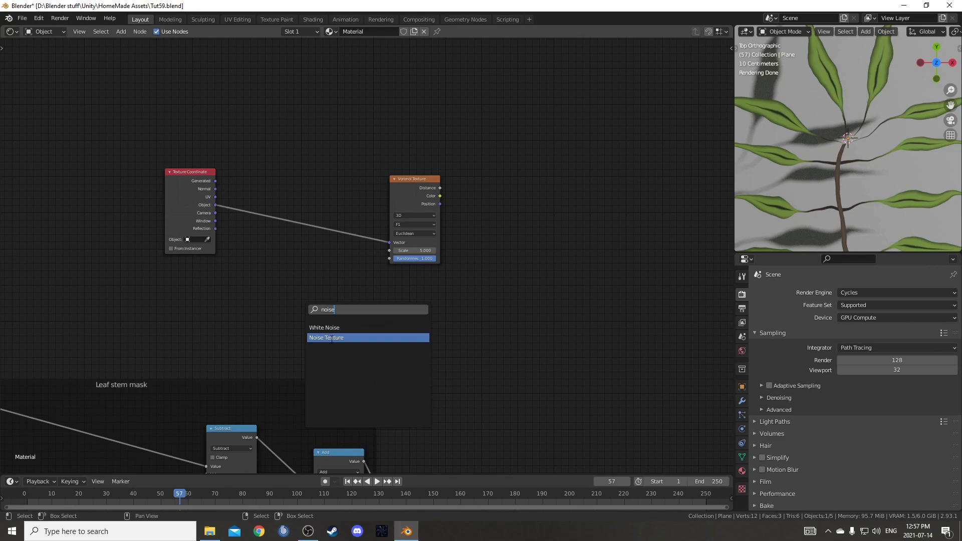
pyautogui.write('e')
pyautogui.click(331, 339)
pyautogui.click(265, 198)
# Insert a Mix node between the Noise and Voronoi textures and connect the Object coordinates to its Color2
pyautogui.hotkey('shift', 'a')
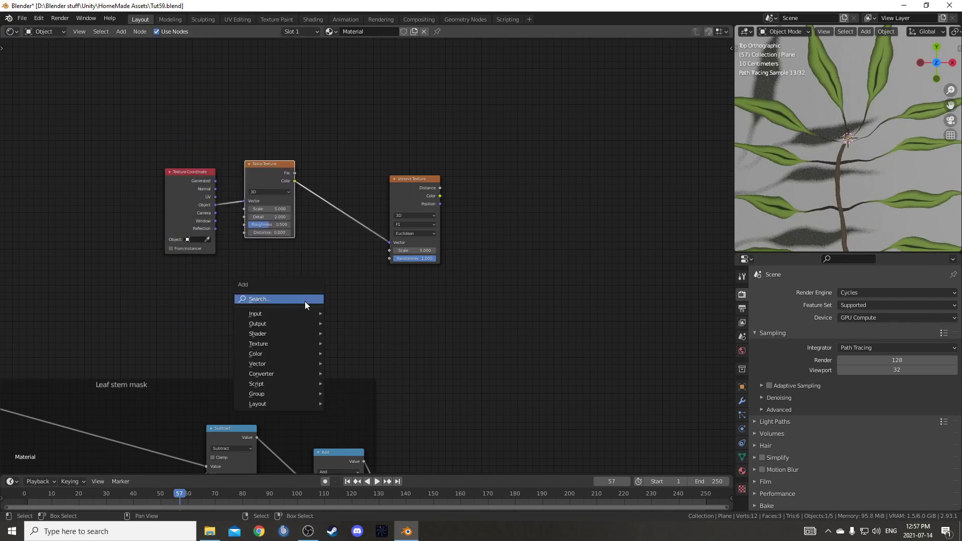
pyautogui.click(278, 299)
pyautogui.write('mix')
pyautogui.click(333, 319)
pyautogui.click(325, 141)
pyautogui.moveTo(216, 205); pyautogui.dragTo(326, 219)
pyautogui.moveTo(257, 165); pyautogui.dragTo(251, 135)
# Set the Noise Texture's scale to 10 and the Mix node's Fac to 0.9
pyautogui.scroll(3, 233, 281)
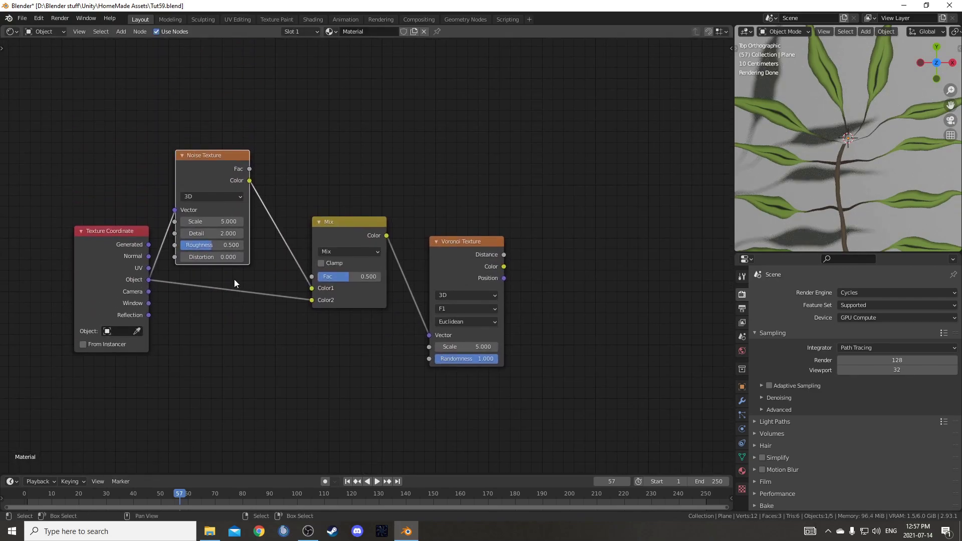
pyautogui.click(212, 221)
pyautogui.write('10')
pyautogui.press('Return')
pyautogui.click(362, 279)
pyautogui.write('0.9')
pyautogui.press('Return')
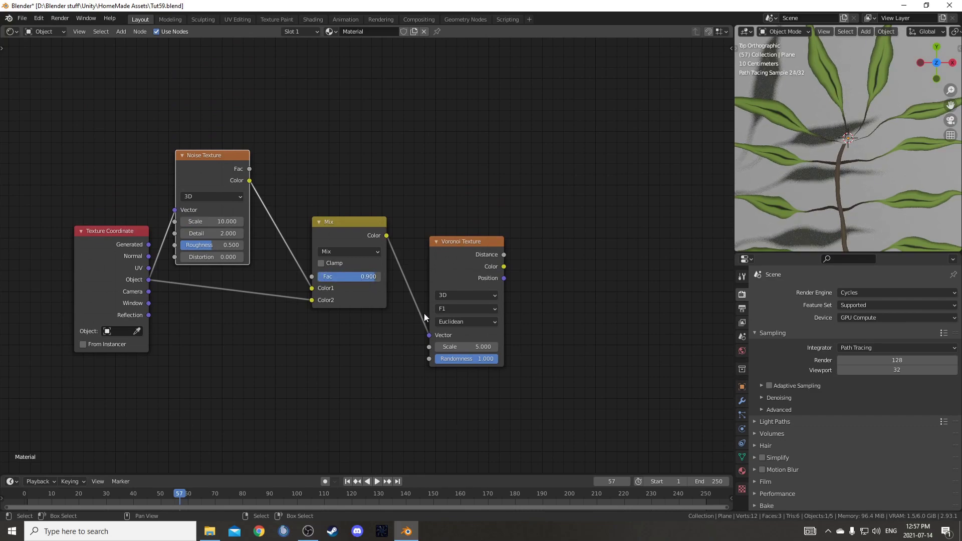
# Switch the Voronoi Texture to Distance to Edge, preview it and set its scale to 20
pyautogui.moveTo(423, 313); pyautogui.dragTo(364, 333, button='middle')
pyautogui.click(377, 308)
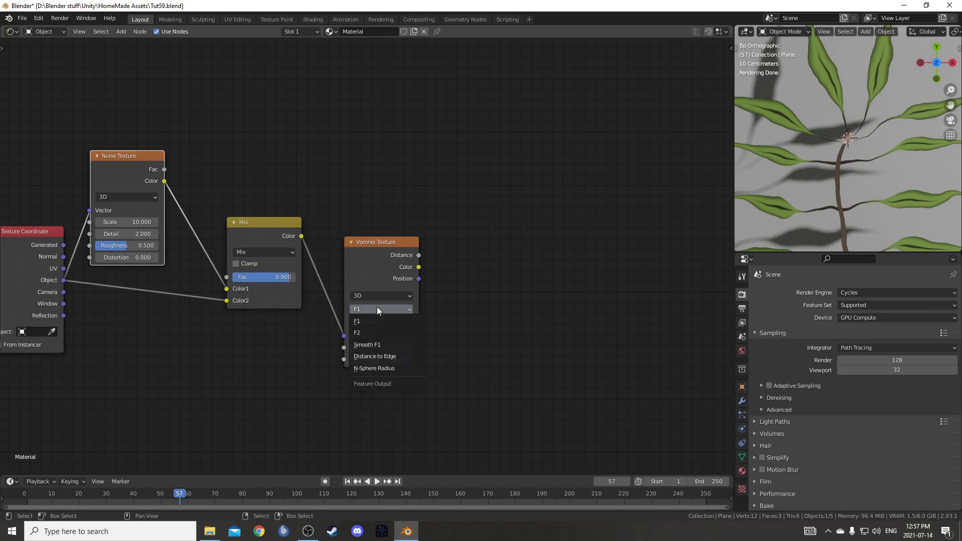
pyautogui.click(391, 355)
pyautogui.keyDown('ctrl'); pyautogui.keyDown('shift'); pyautogui.click(392, 245); pyautogui.keyUp('shift'); pyautogui.keyUp('ctrl')
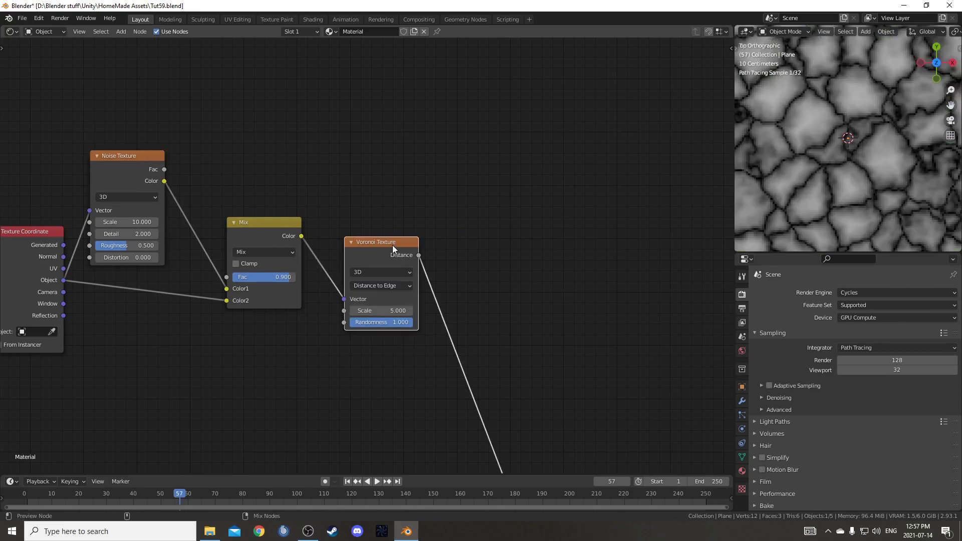
pyautogui.click(366, 310)
pyautogui.write('20')
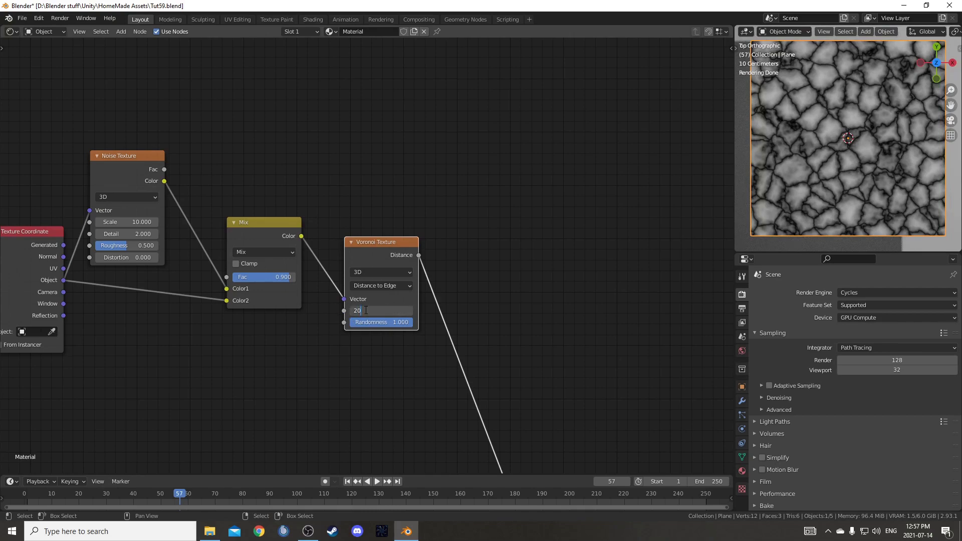
pyautogui.press('Return')
# Insert a ColorRamp after the Voronoi Texture and set its black stop's position to 0.01
pyautogui.moveTo(473, 377); pyautogui.dragTo(429, 284, button='middle')
pyautogui.hotkey('shift', 'a')
pyautogui.write('color ramp')
pyautogui.press('Return')
pyautogui.click(414, 257)
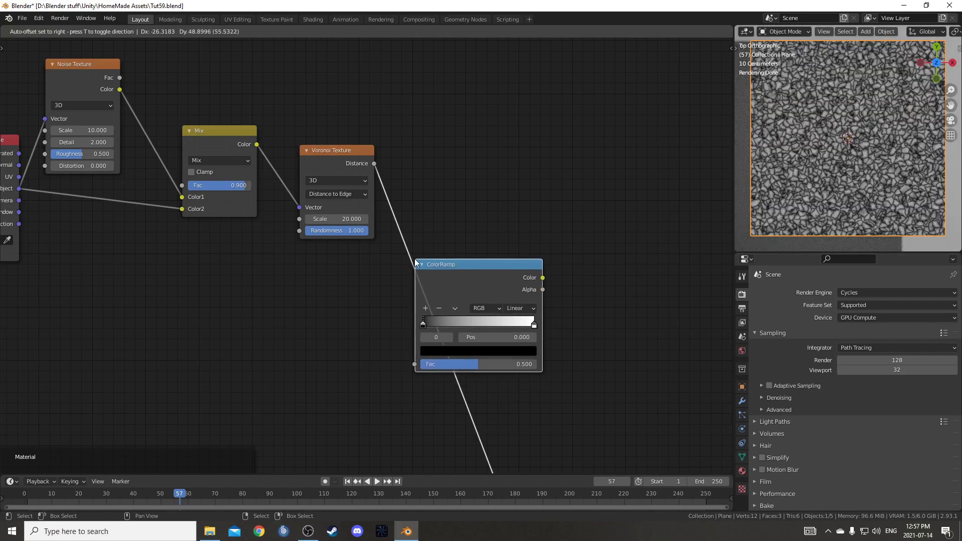
pyautogui.scroll(3, 450, 315)
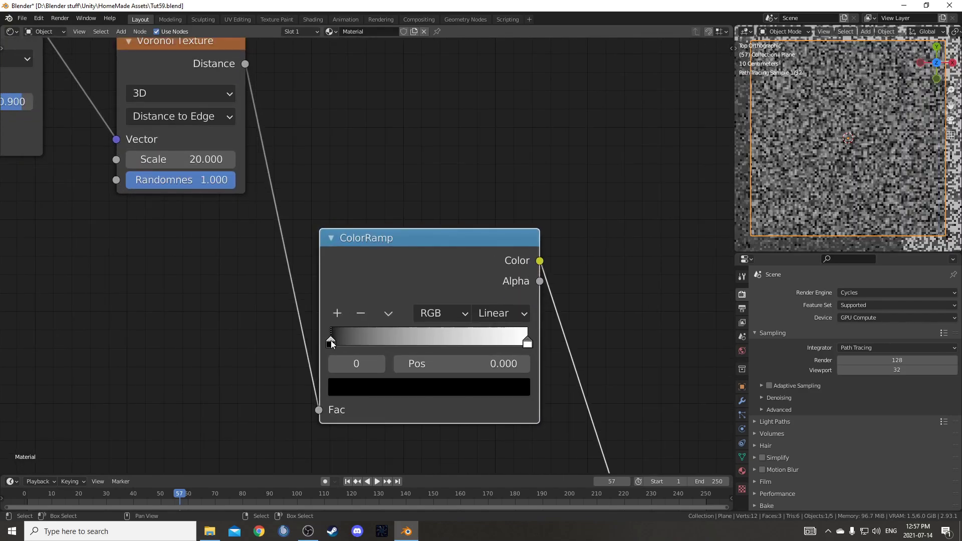
pyautogui.click(458, 363)
pyautogui.write('.01')
pyautogui.press('Return')
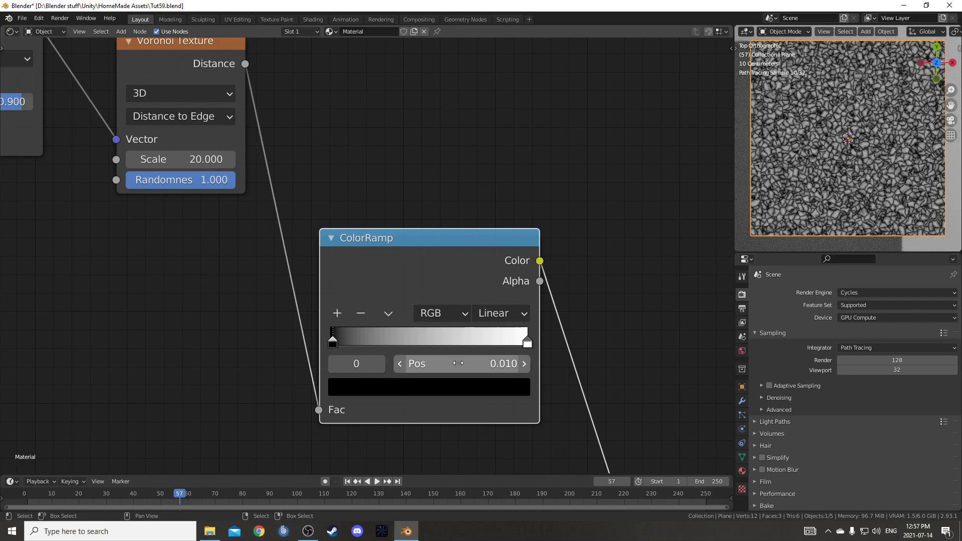
pyautogui.scroll(6, 847, 140)
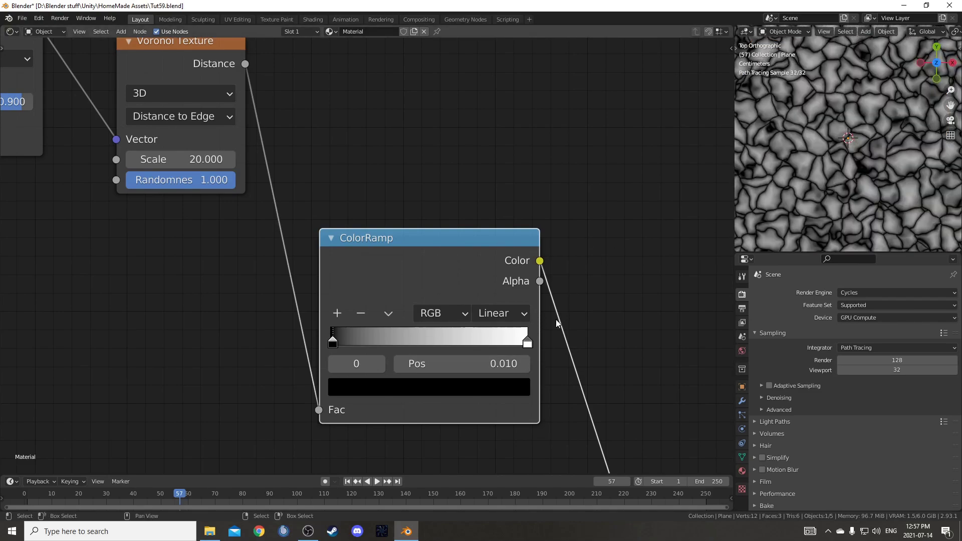
# Set the white stop of the Voronoi ColorRamp to position 0.12 and save the file
pyautogui.click(527, 343)
pyautogui.click(510, 366)
pyautogui.write('.12')
pyautogui.press('Return')
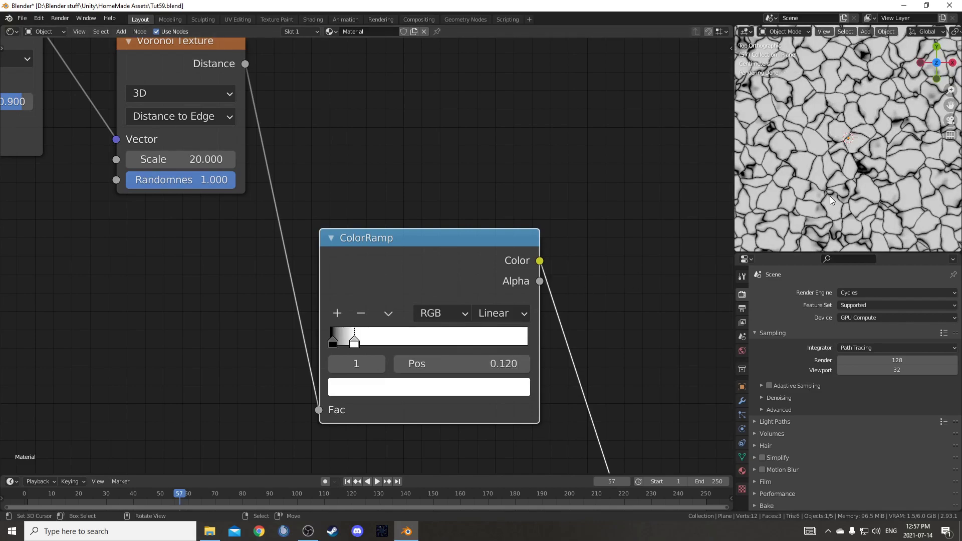
pyautogui.scroll(-2, 828, 175)
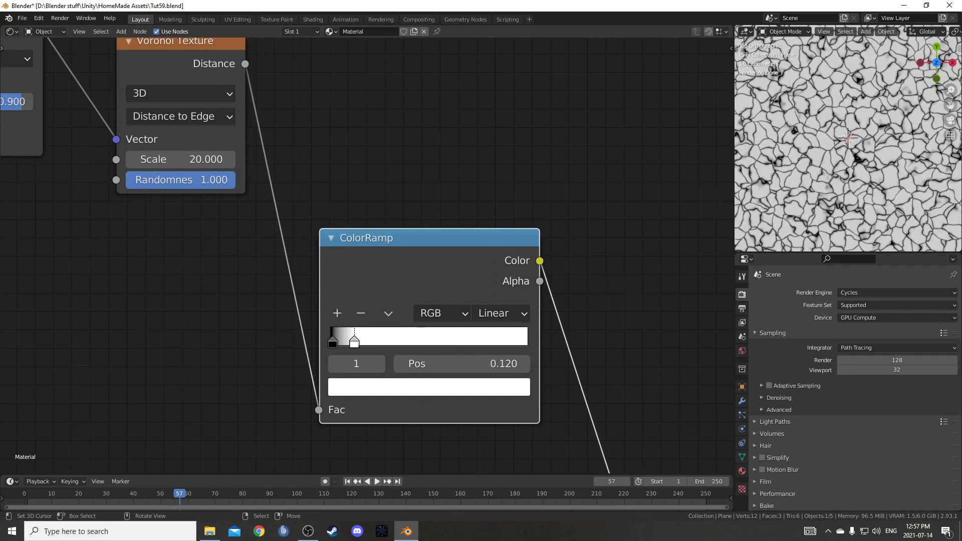
pyautogui.hotkey('ctrl', 's')
# Duplicate the green leaf ColorRamp with its input link kept and place the copy above the stem mask's ColorRamp
pyautogui.press('Home')
pyautogui.click(392, 374)
pyautogui.scroll(3, 433, 384)
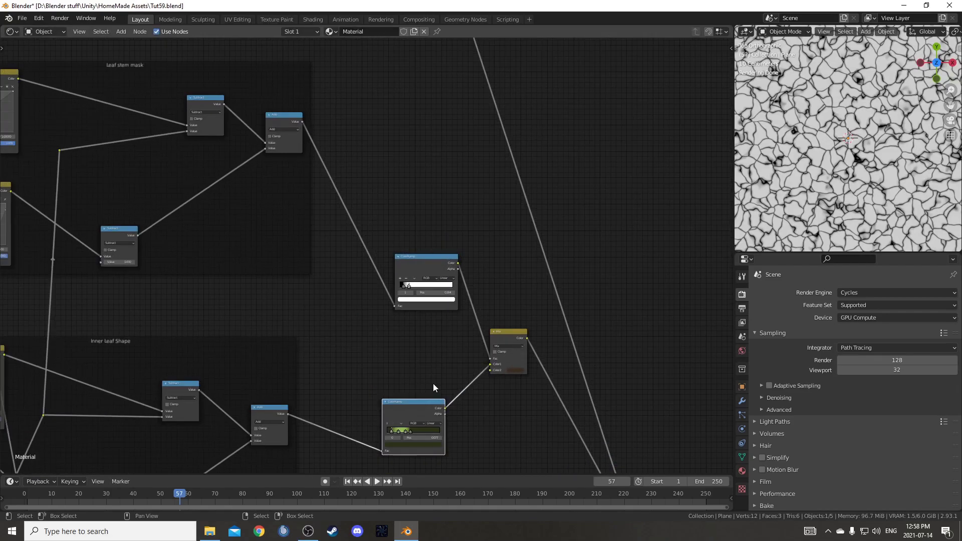
pyautogui.press('g')
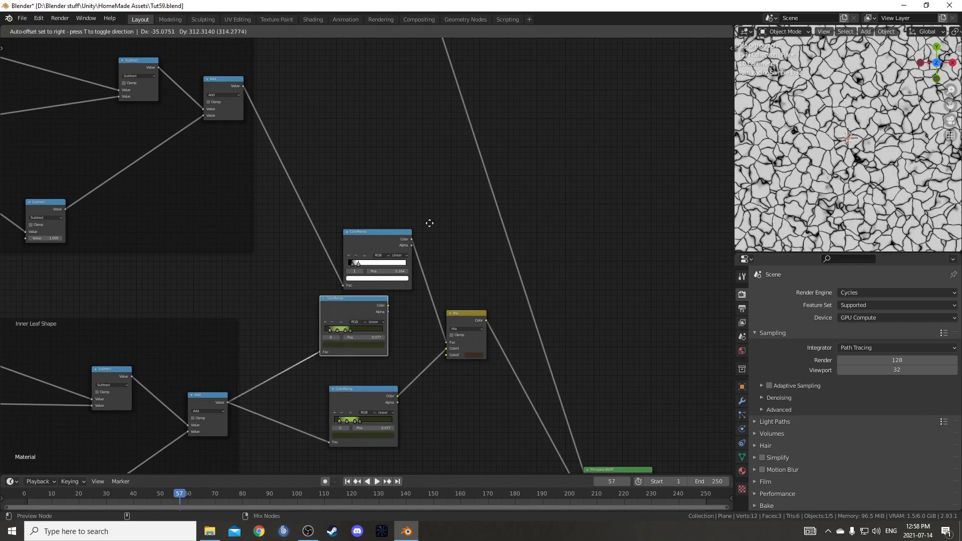
pyautogui.moveTo(441, 238); pyautogui.dragTo(438, 280, button='middle')
pyautogui.scroll(1, 401, 270)
pyautogui.moveTo(380, 220); pyautogui.dragTo(380, 161)
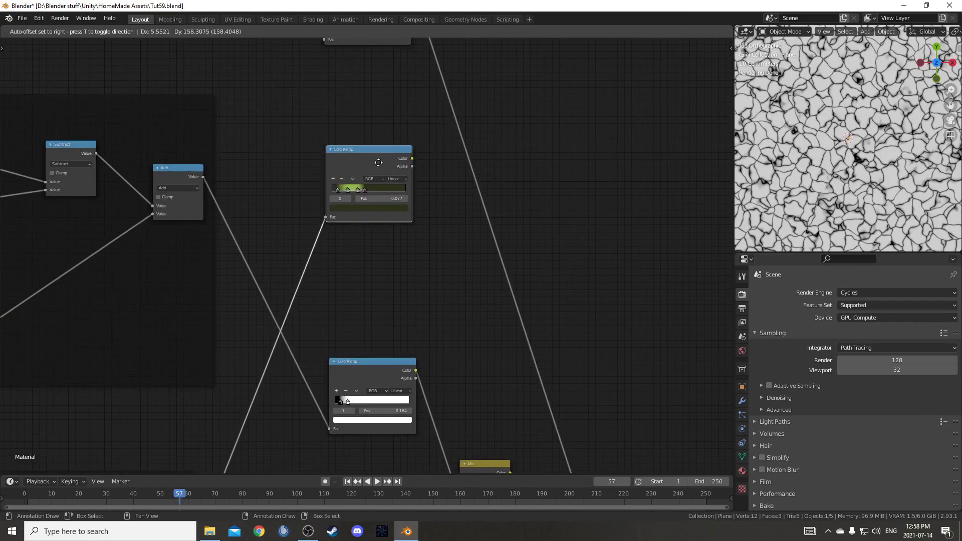
pyautogui.scroll(1, 352, 341)
pyautogui.scroll(-3, 321, 366)
pyautogui.moveTo(288, 382); pyautogui.dragTo(318, 302, button='middle')
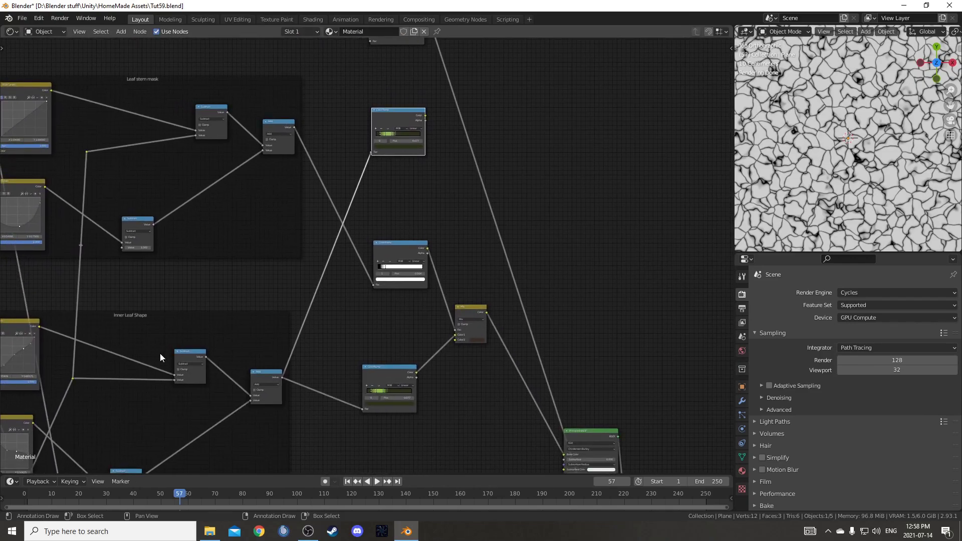
# Reset the duplicated ColorRamp to its default black-to-white gradient and preview it
pyautogui.moveTo(367, 119); pyautogui.dragTo(345, 218, button='middle')
pyautogui.scroll(9, 345, 218)
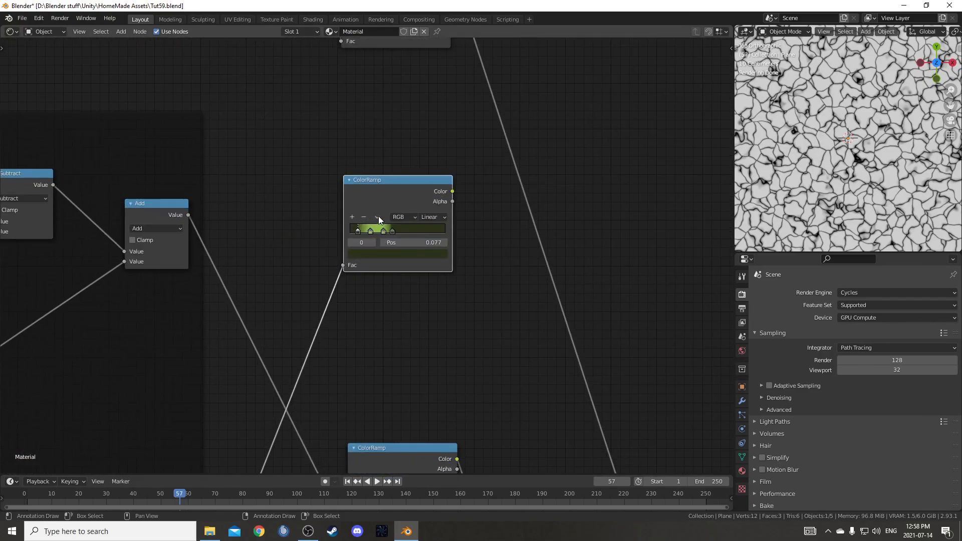
pyautogui.click(378, 216)
pyautogui.click(399, 263)
pyautogui.scroll(-3, 430, 276)
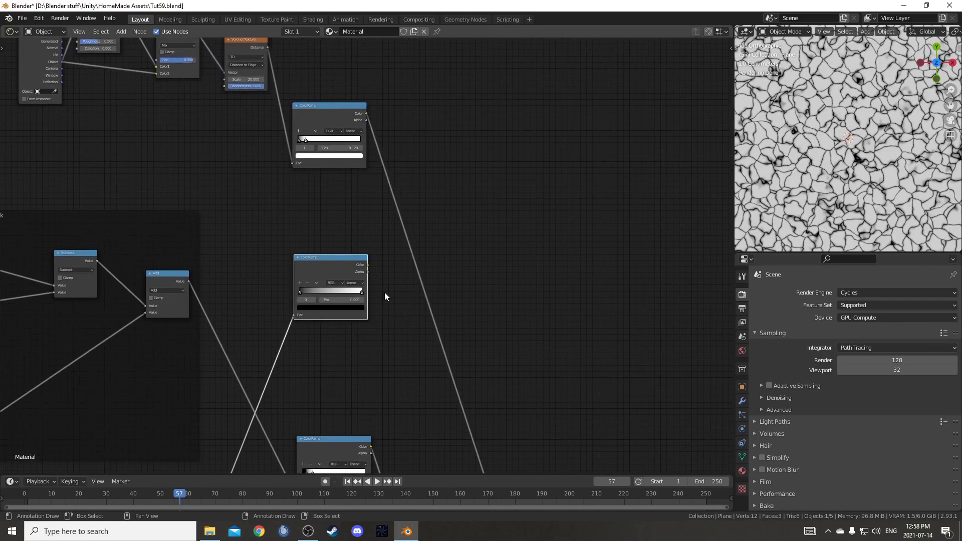
pyautogui.keyDown('ctrl'); pyautogui.keyDown('shift'); pyautogui.click(330, 256); pyautogui.keyUp('shift'); pyautogui.keyUp('ctrl')
pyautogui.moveTo(393, 288); pyautogui.dragTo(399, 261, button='middle')
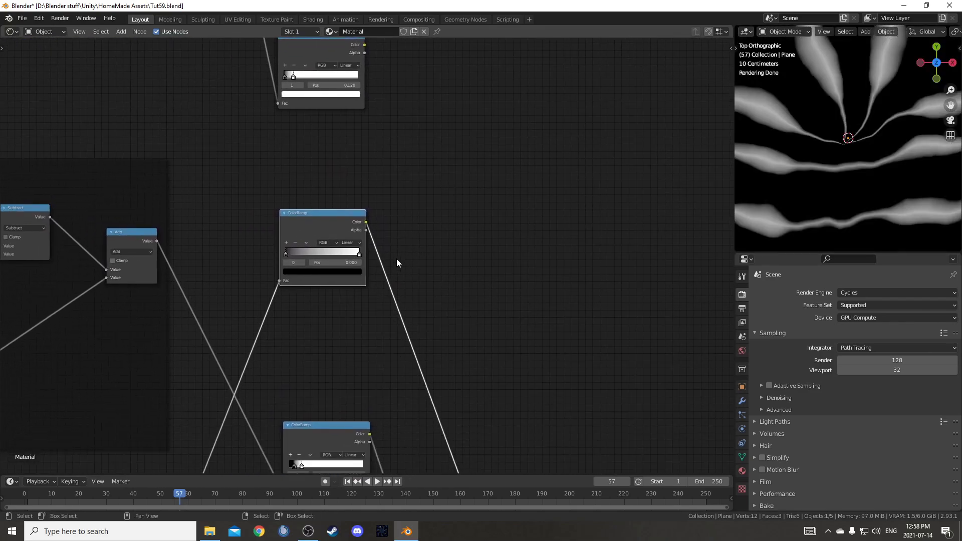
# Add a MixRGB node beside the Voronoi ColorRamp and the reset ColorRamp
pyautogui.scroll(-1, 399, 260)
pyautogui.moveTo(351, 110); pyautogui.dragTo(357, 115)
pyautogui.moveTo(455, 208); pyautogui.dragTo(440, 187, button='middle')
pyautogui.hotkey('shift', 'a')
pyautogui.click(440, 188)
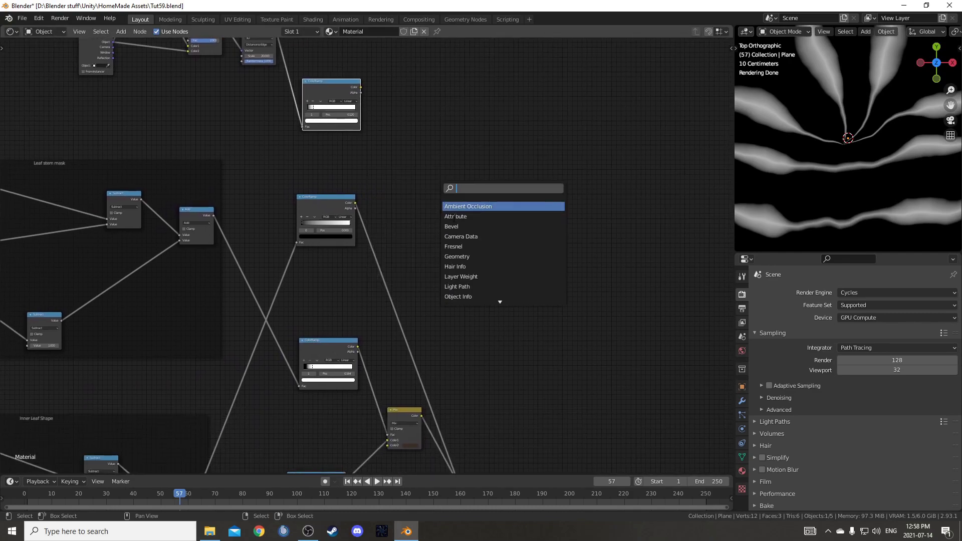
pyautogui.write('mixr')
pyautogui.press('Return')
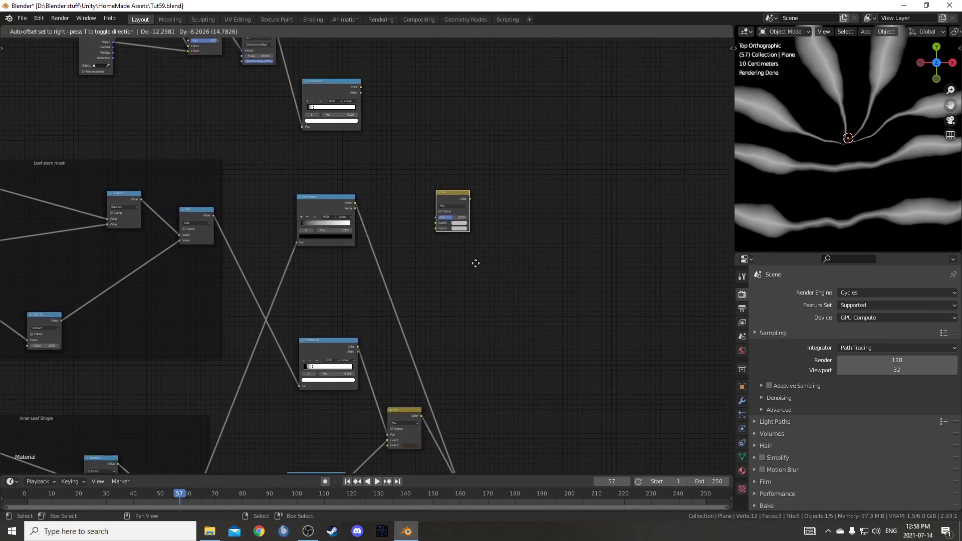
pyautogui.click(472, 262)
# Connect the reset ColorRamp's Color to the Mix node's Fac and the Voronoi ColorRamp's Color to its Color2
pyautogui.scroll(3, 373, 254)
pyautogui.moveTo(353, 217); pyautogui.dragTo(296, 280, button='middle')
pyautogui.click(299, 249)
pyautogui.moveTo(299, 249); pyautogui.dragTo(383, 260)
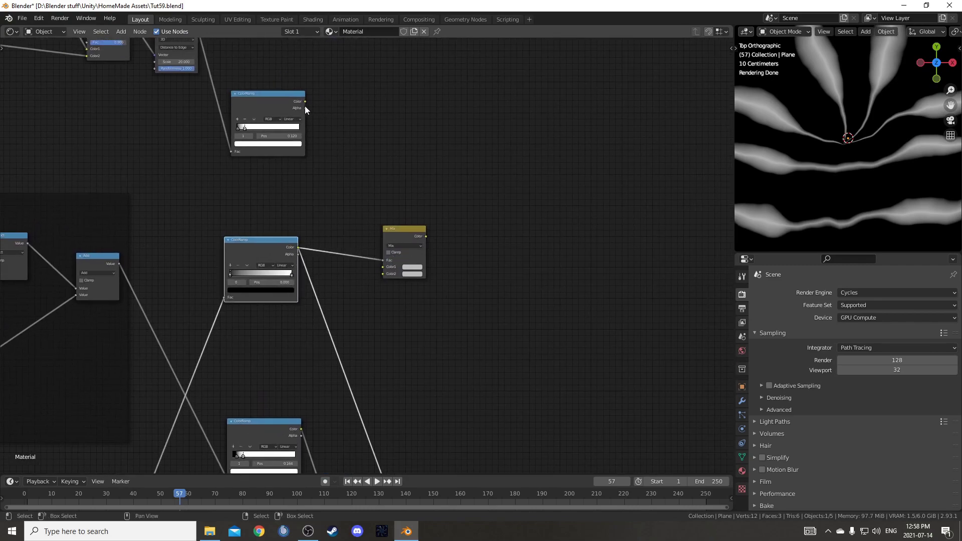
pyautogui.moveTo(305, 101); pyautogui.dragTo(383, 274)
# Preview the new Mix node and set its Color1 to white
pyautogui.moveTo(309, 265); pyautogui.dragTo(182, 229, button='middle')
pyautogui.keyDown('ctrl'); pyautogui.keyDown('shift'); pyautogui.click(275, 193); pyautogui.keyUp('shift'); pyautogui.keyUp('ctrl')
pyautogui.moveTo(249, 251); pyautogui.dragTo(277, 219, button='middle')
pyautogui.click(316, 200)
pyautogui.click(331, 134)
# Tighten the gradient of the ColorRamp driving the Mix factor, with its black stop at position 0.114
pyautogui.moveTo(310, 279); pyautogui.dragTo(363, 264, button='middle')
pyautogui.scroll(1, 363, 265)
pyautogui.moveTo(243, 182); pyautogui.dragTo(172, 181)
pyautogui.scroll(2, 827, 183)
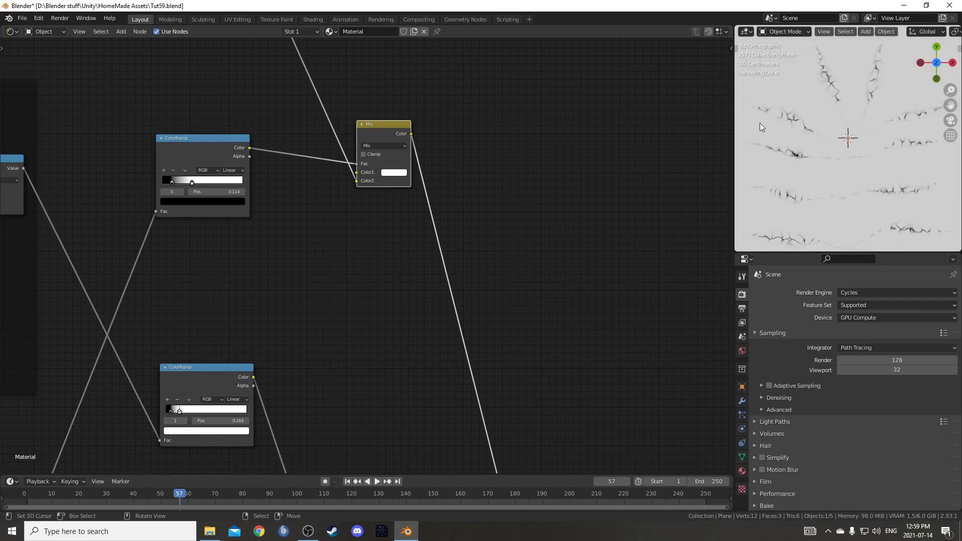
pyautogui.scroll(-5, 199, 204)
pyautogui.moveTo(241, 237); pyautogui.dragTo(328, 255, button='middle')
pyautogui.moveTo(280, 222); pyautogui.dragTo(322, 167, button='middle')
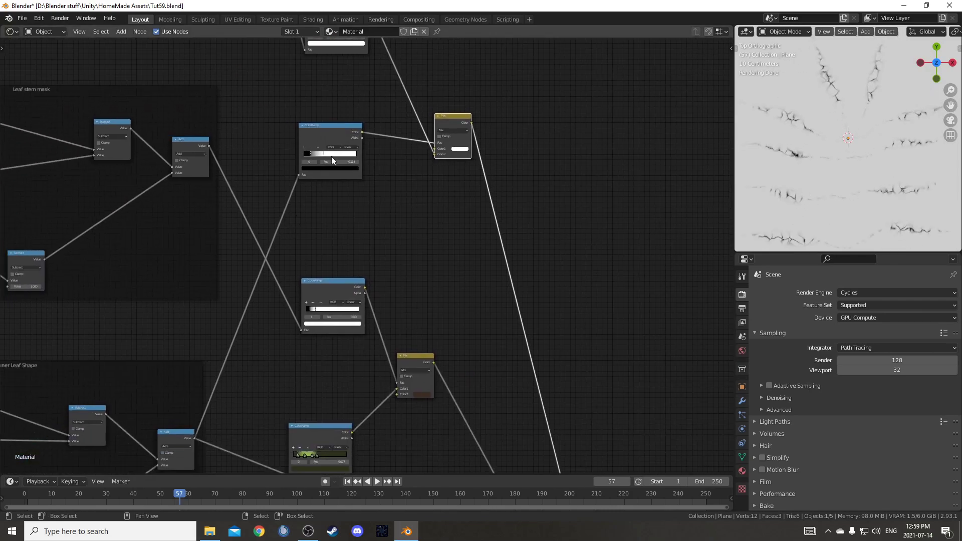
# Preview that mask ColorRamp, readjust its stops, and preview the Mix node again to check the crack falloff
pyautogui.keyDown('ctrl'); pyautogui.keyDown('shift'); pyautogui.click(322, 140); pyautogui.keyUp('shift'); pyautogui.keyUp('ctrl')
pyautogui.moveTo(326, 153)
pyautogui.mouseDown()
pyautogui.moveTo(357, 153)
pyautogui.moveTo(339, 152)
pyautogui.mouseUp()
pyautogui.moveTo(442, 187); pyautogui.dragTo(336, 238, button='middle')
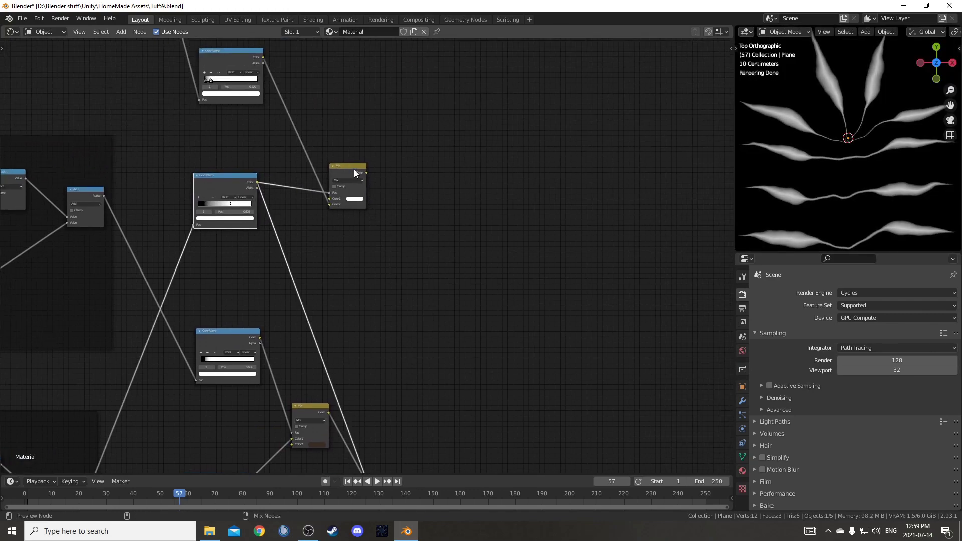
pyautogui.keyDown('ctrl'); pyautogui.keyDown('shift'); pyautogui.click(354, 170); pyautogui.keyUp('shift'); pyautogui.keyUp('ctrl')
pyautogui.scroll(2, 234, 217)
pyautogui.moveTo(166, 180); pyautogui.dragTo(123, 181)
pyautogui.click(126, 181)
# Move the leaf colour Mix node away from the green ColorRamp to make room between them
pyautogui.scroll(-3, 629, 94)
pyautogui.moveTo(401, 125); pyautogui.dragTo(399, 141)
pyautogui.scroll(-2, 428, 193)
pyautogui.moveTo(378, 322); pyautogui.dragTo(427, 288)
pyautogui.scroll(-1, 408, 323)
pyautogui.scroll(5, 394, 335)
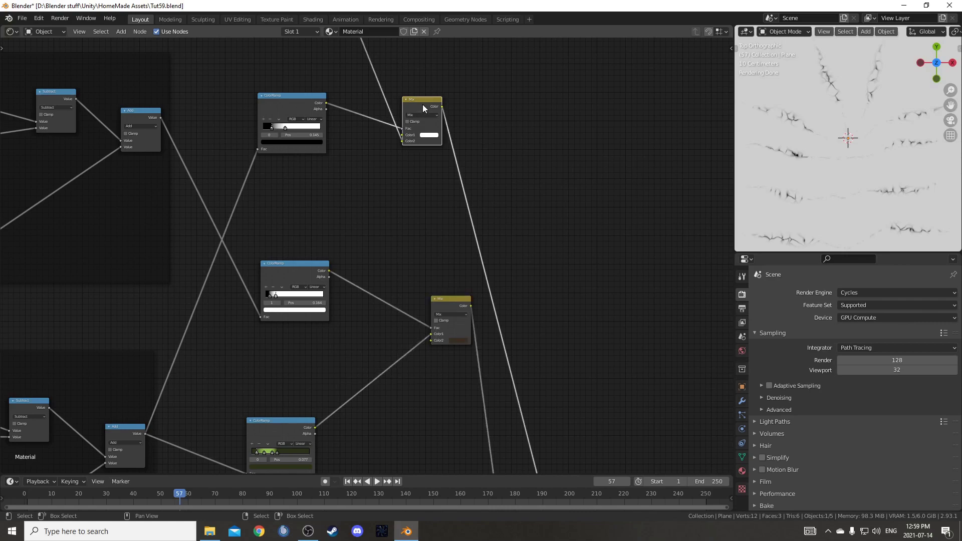
# Insert a duplicate Mix node between the green ColorRamp and the leaf colour Mix, feeding the crack Mix output into its Color1
pyautogui.hotkey('shift', 'd')
pyautogui.click(384, 354)
pyautogui.moveTo(442, 107); pyautogui.dragTo(363, 387)
pyautogui.scroll(5, 376, 329)
pyautogui.moveTo(375, 329); pyautogui.dragTo(427, 132, button='middle')
pyautogui.scroll(3, 426, 132)
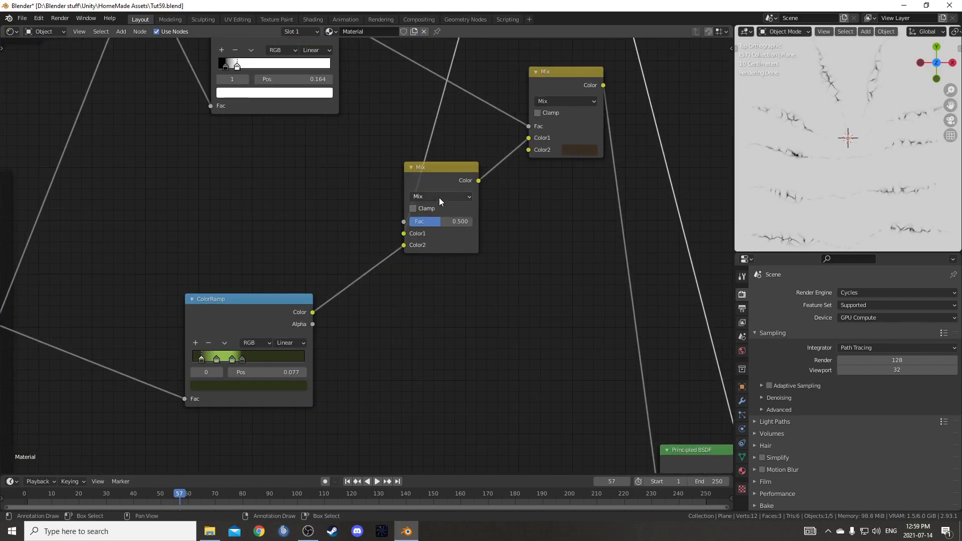
# Set the inserted Mix node to Multiply with a Fac of 1 and preview the cracked leaf colour
pyautogui.click(440, 197)
pyautogui.click(441, 240)
pyautogui.scroll(-2, 441, 240)
pyautogui.moveTo(441, 240); pyautogui.dragTo(355, 226, button='middle')
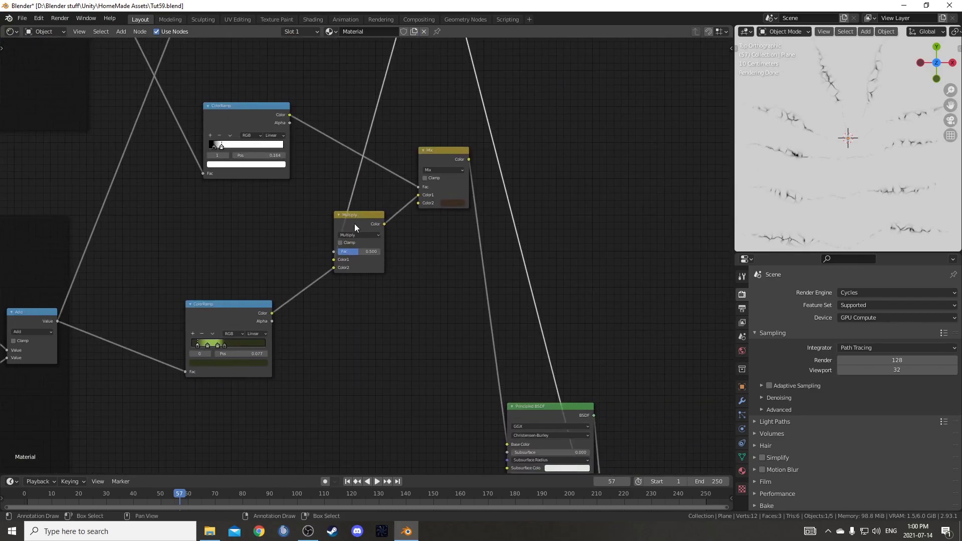
pyautogui.scroll(2, 359, 245)
pyautogui.moveTo(359, 250); pyautogui.dragTo(396, 250)
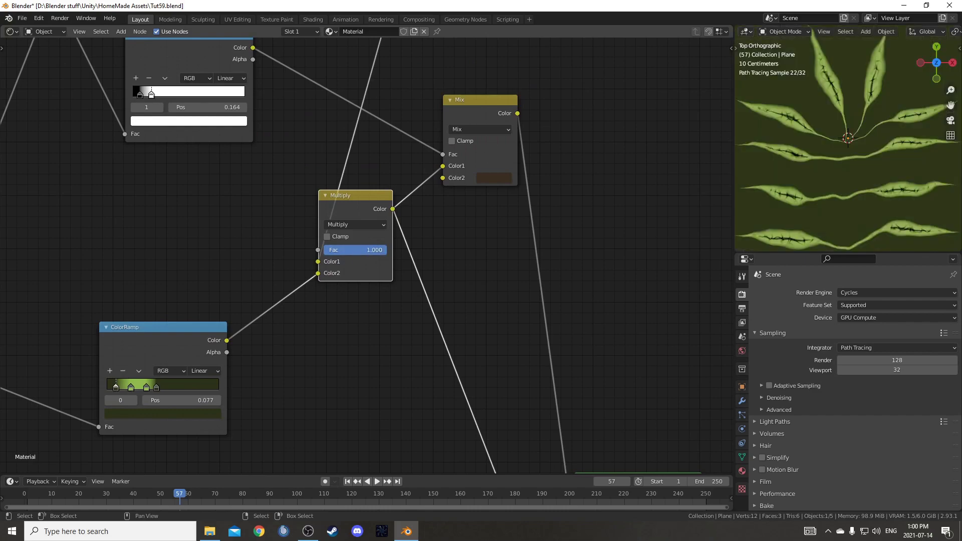
pyautogui.scroll(-2, 369, 258)
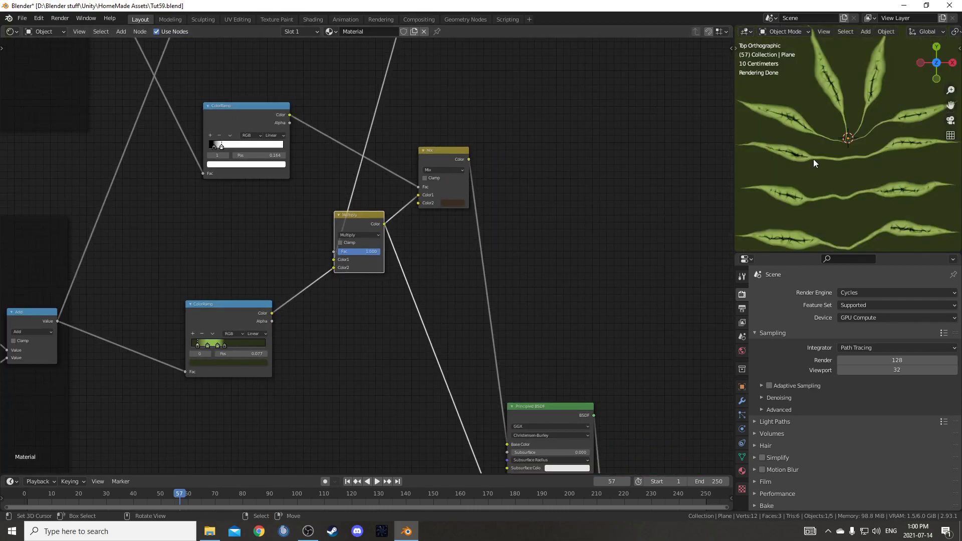
pyautogui.scroll(2, 827, 67)
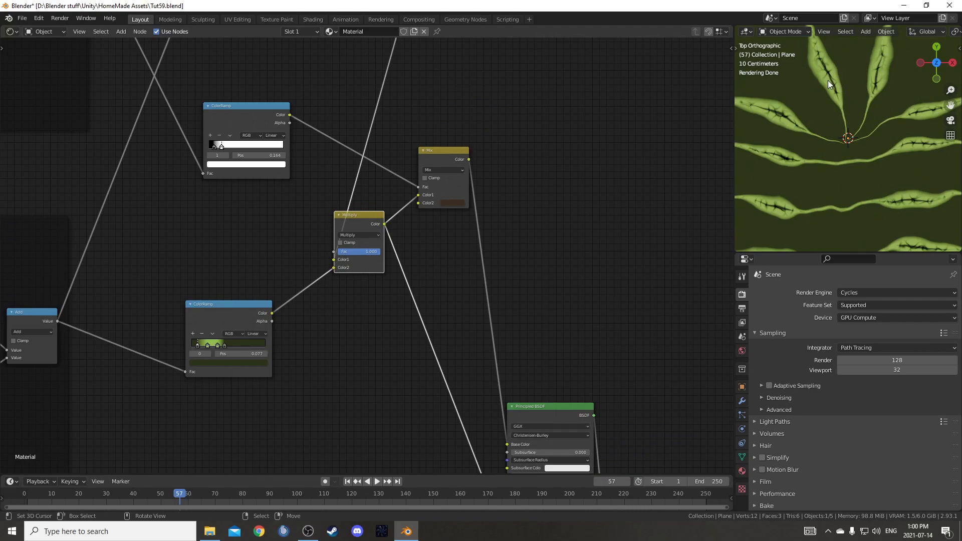
pyautogui.scroll(-2, 829, 81)
pyautogui.scroll(2, 848, 124)
pyautogui.scroll(-2, 357, 253)
# Preview the final Mix Shader and frame the whole plant in the viewport
pyautogui.moveTo(514, 273); pyautogui.dragTo(389, 278, button='middle')
pyautogui.moveTo(369, 204); pyautogui.dragTo(285, 176, button='middle')
pyautogui.scroll(-4, 371, 374)
pyautogui.moveTo(371, 374); pyautogui.dragTo(333, 219, button='middle')
pyautogui.moveTo(412, 326); pyautogui.dragTo(377, 165, button='middle')
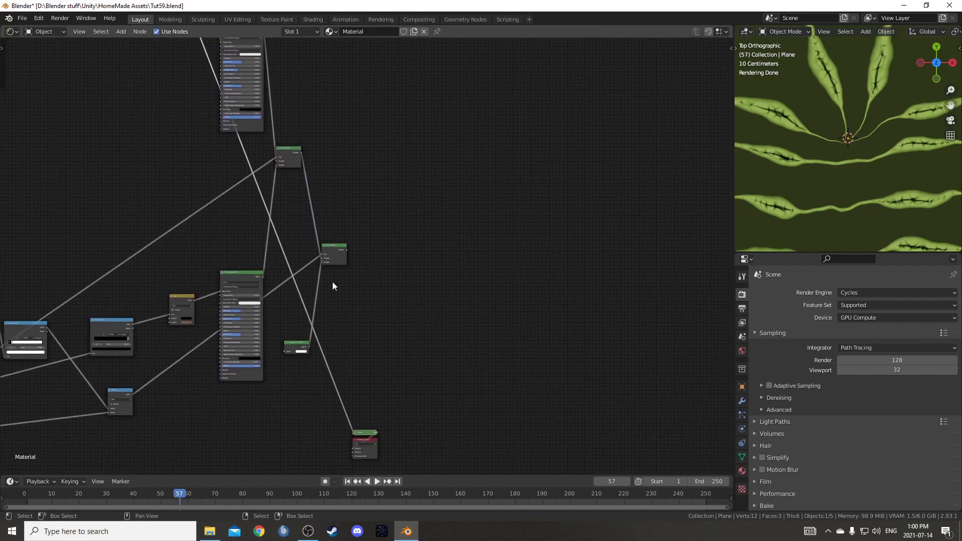
pyautogui.keyDown('ctrl'); pyautogui.keyDown('shift'); pyautogui.click(336, 249); pyautogui.keyUp('shift'); pyautogui.keyUp('ctrl')
pyautogui.keyDown('shift'); pyautogui.moveTo(832, 116); pyautogui.dragTo(865, 98, button='middle'); pyautogui.keyUp('shift')
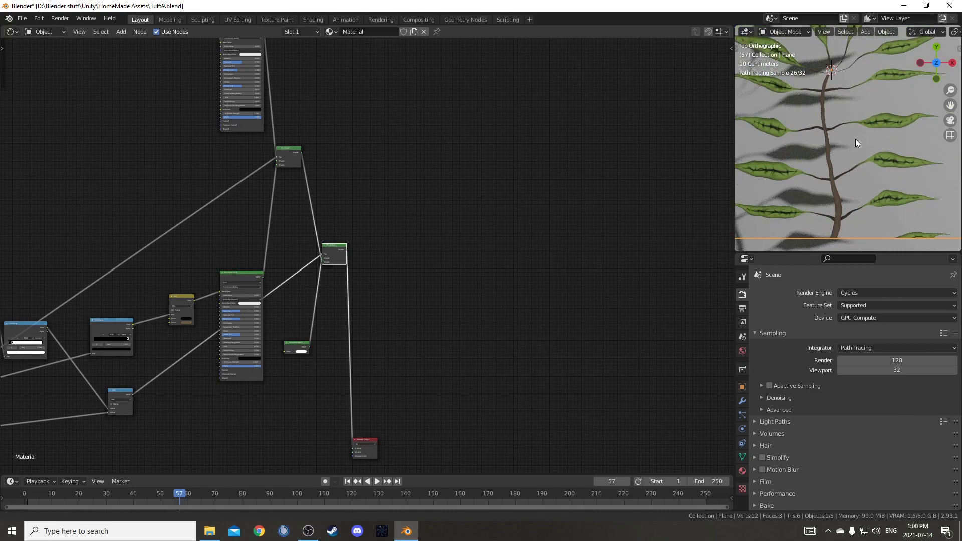
pyautogui.keyDown('shift'); pyautogui.moveTo(855, 135); pyautogui.dragTo(879, 174, button='middle'); pyautogui.keyUp('shift')
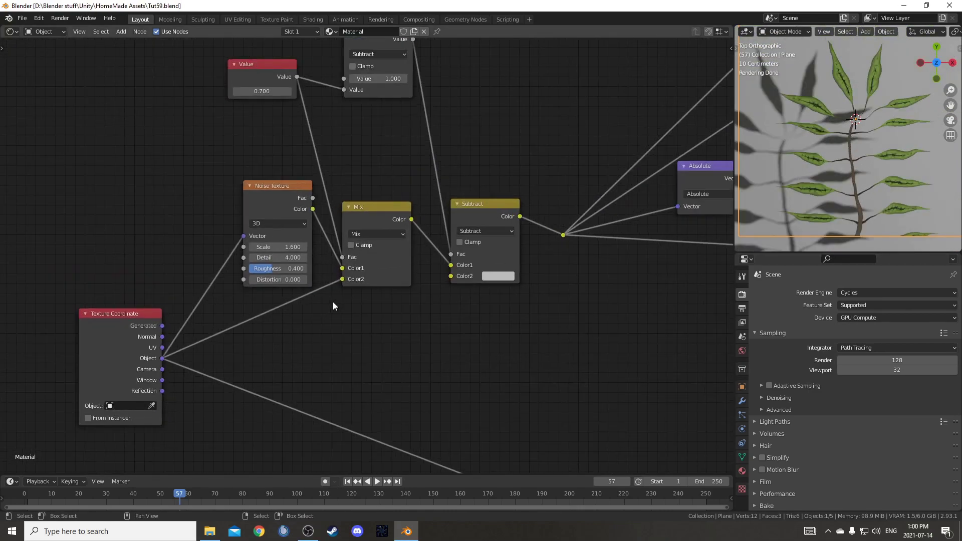
# Switch the plant's Noise Texture to 4D and set its W value to 0.7
pyautogui.moveTo(334, 302); pyautogui.dragTo(456, 312, button='middle')
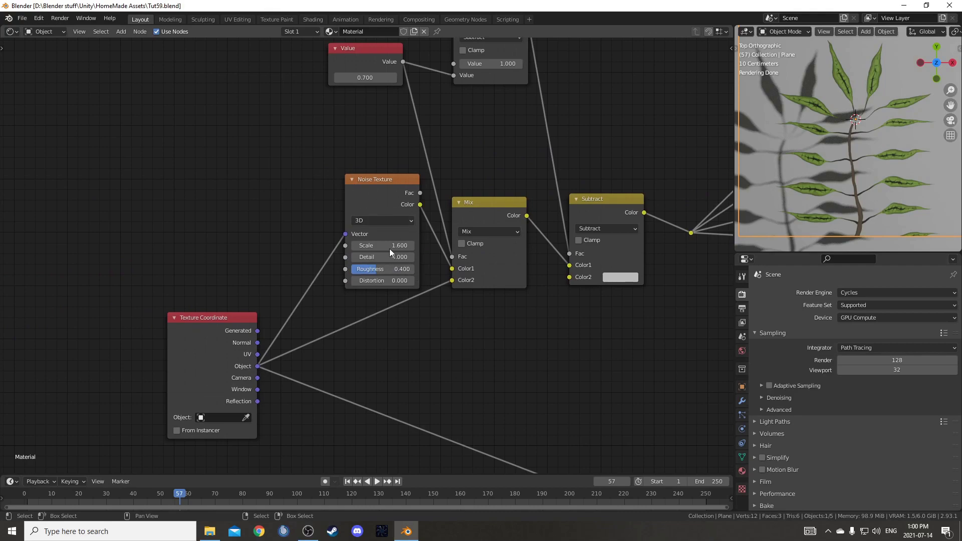
pyautogui.click(396, 220)
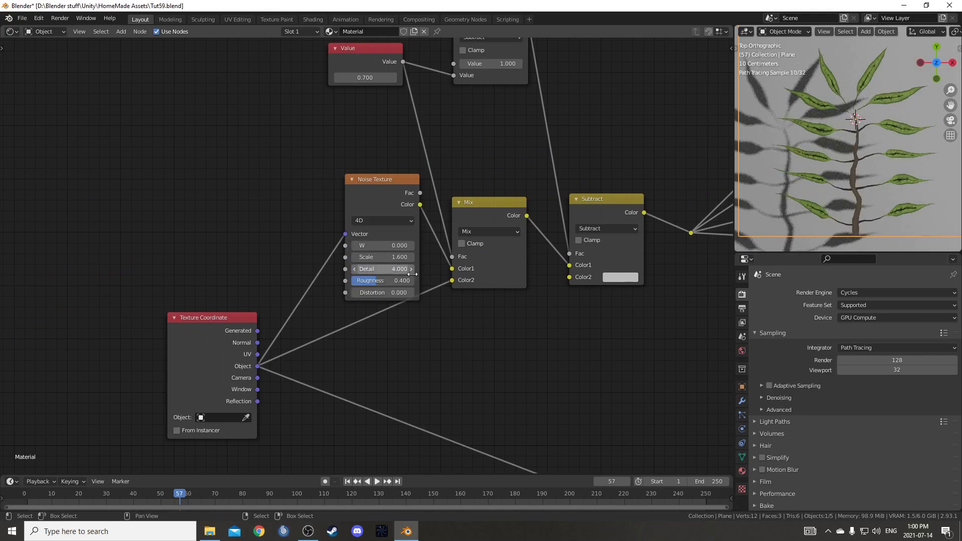
pyautogui.click(412, 245)
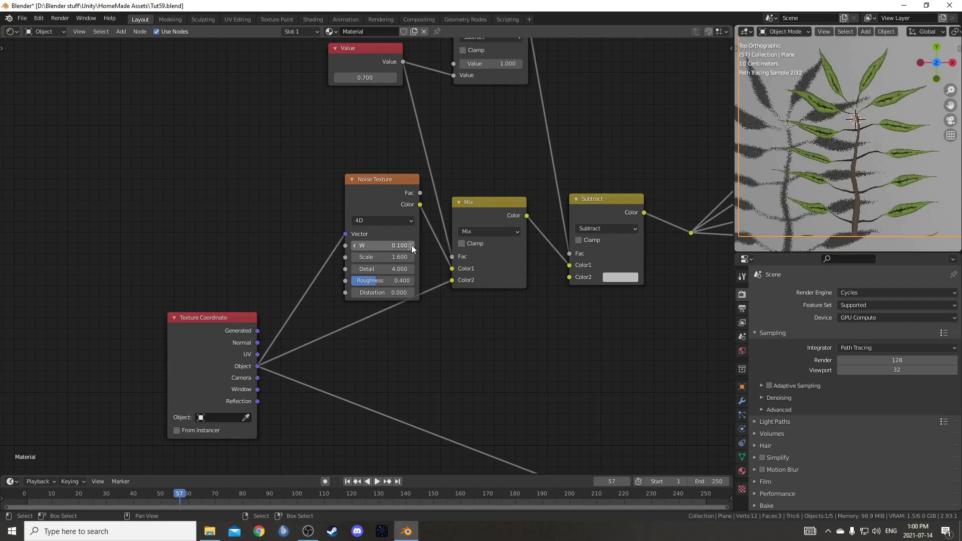
pyautogui.click(411, 246)
pyautogui.click(412, 246)
pyautogui.click(412, 245)
pyautogui.click(411, 246)
pyautogui.click(412, 245)
pyautogui.click(411, 246)
# Select the ground plane below the plant, move it down along Z and scale it up
pyautogui.scroll(-4, 855, 173)
pyautogui.moveTo(855, 173); pyautogui.dragTo(847, 147, button='middle')
pyautogui.rightClick(844, 204)
pyautogui.scroll(-3, 844, 203)
pyautogui.press('g')
pyautogui.press('z')
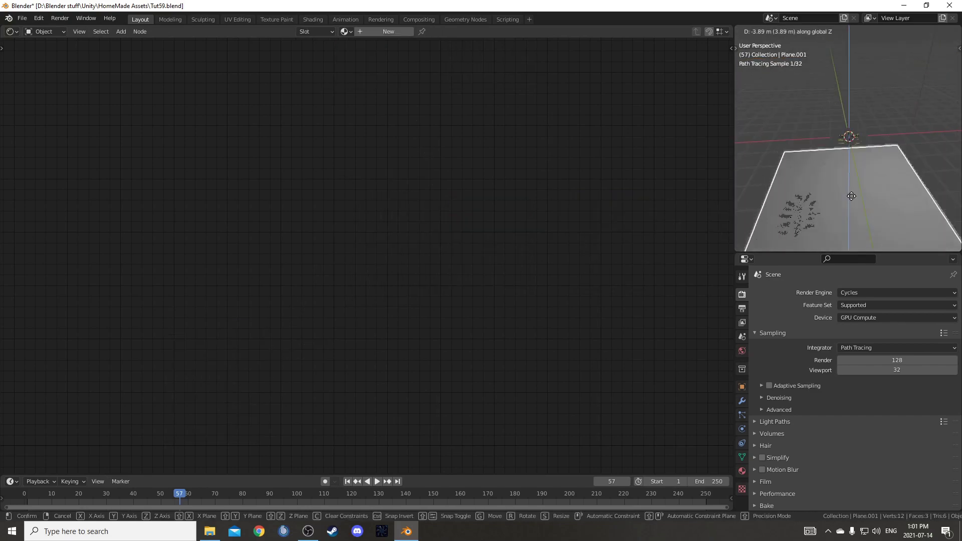
pyautogui.click(853, 216)
pyautogui.press('s')
pyautogui.click(737, 2)
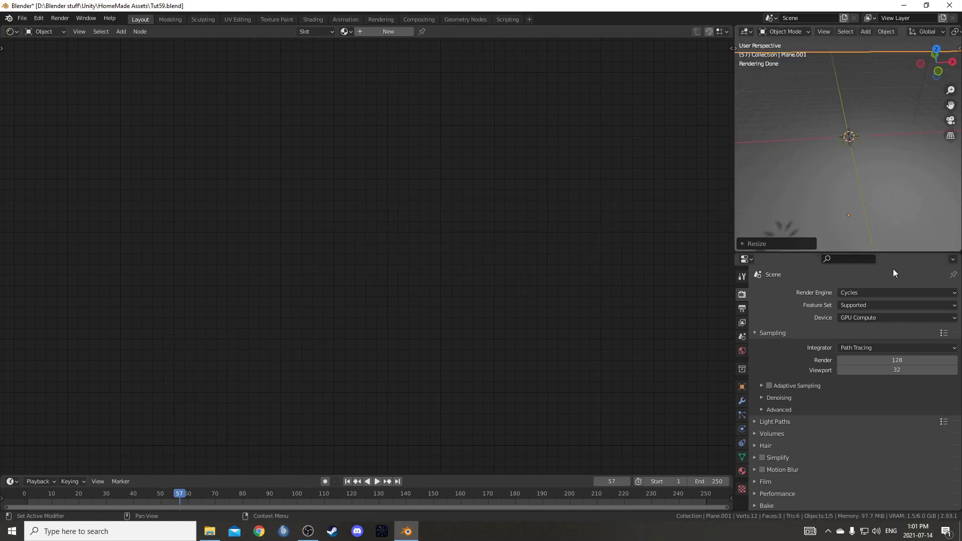
# Give the ground plane a new material with an Emission surface
pyautogui.click(742, 471)
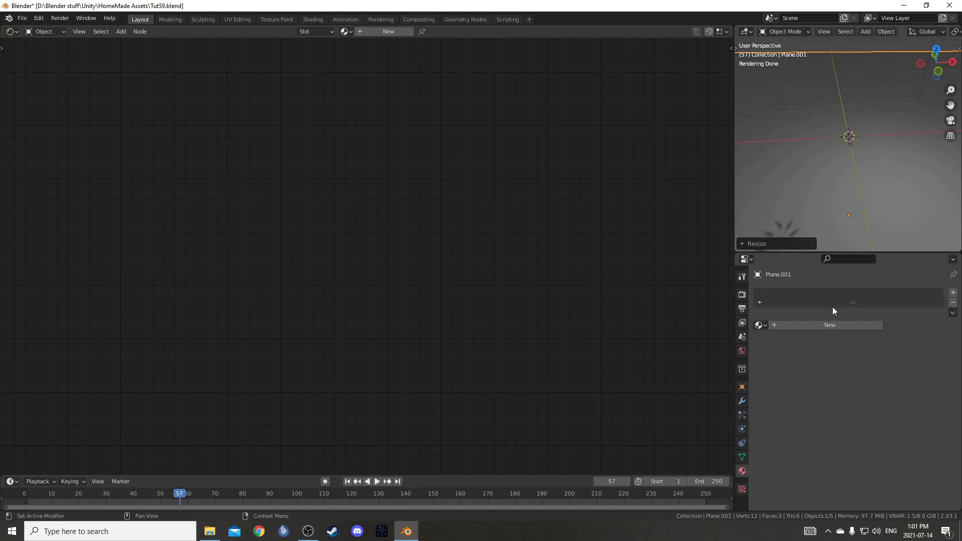
pyautogui.click(833, 323)
pyautogui.click(899, 368)
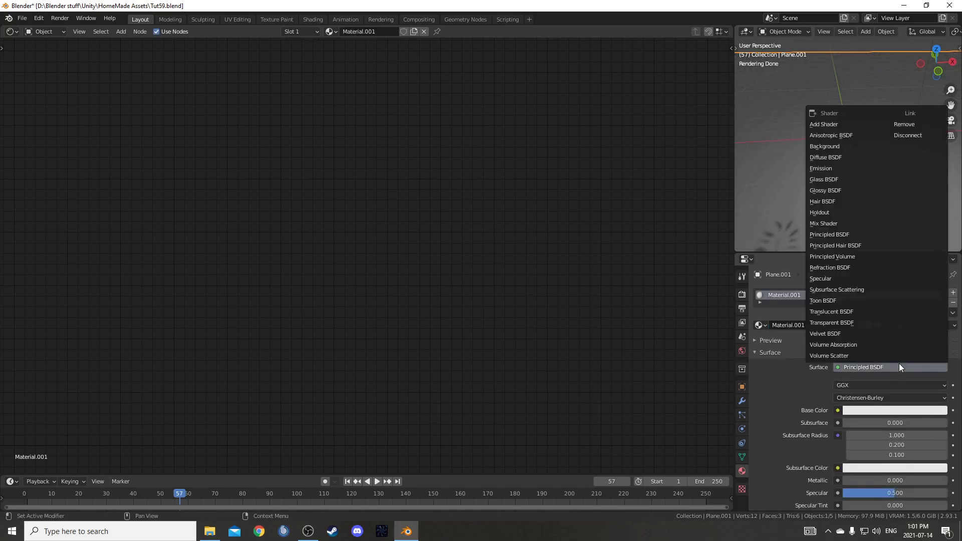
pyautogui.click(822, 169)
# Frame the plant plane from the top and raise its Noise Texture's W in 0.1 steps beyond 1.1
pyautogui.click(850, 143)
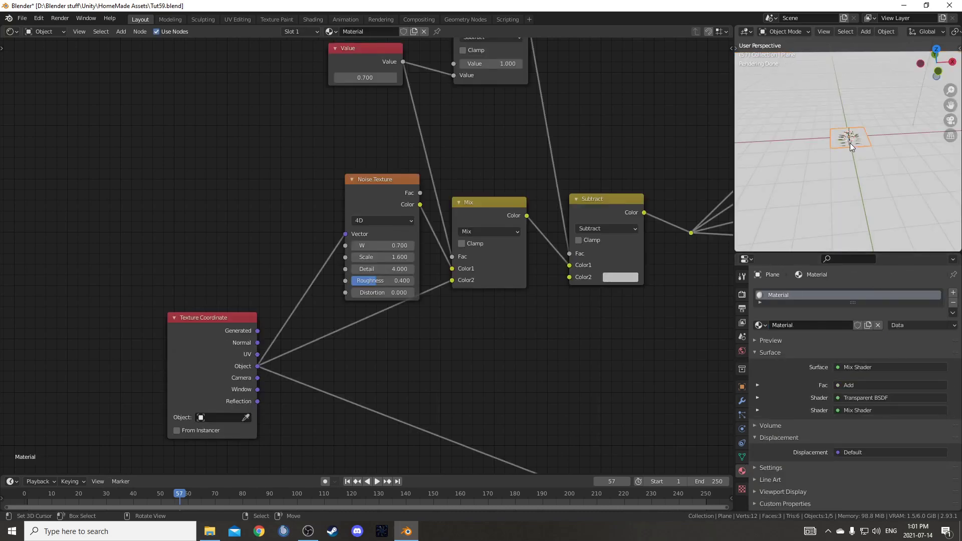
pyautogui.press('KP_7')
pyautogui.press('KP_Decimal')
pyautogui.scroll(2, 847, 151)
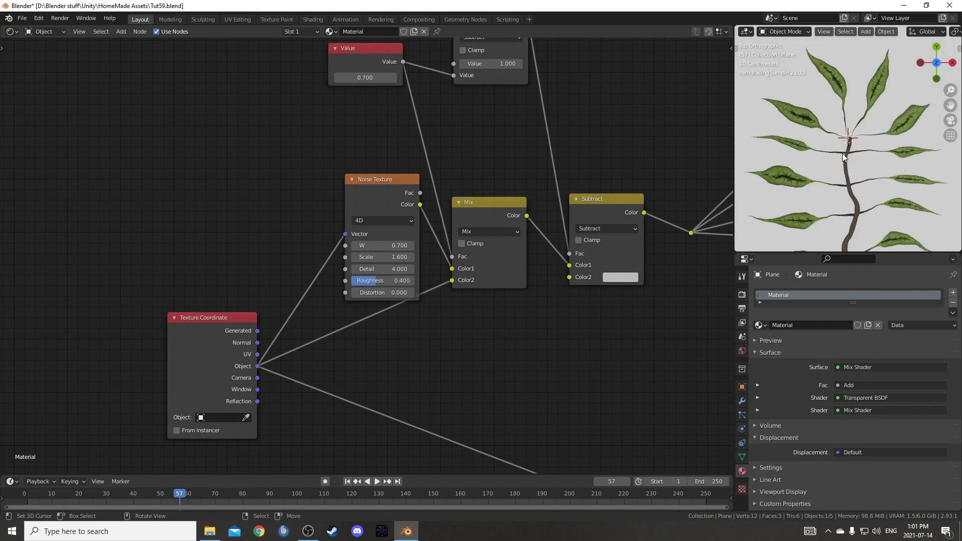
pyautogui.click(412, 245)
pyautogui.click(412, 245)
pyautogui.click(412, 246)
pyautogui.click(412, 246)
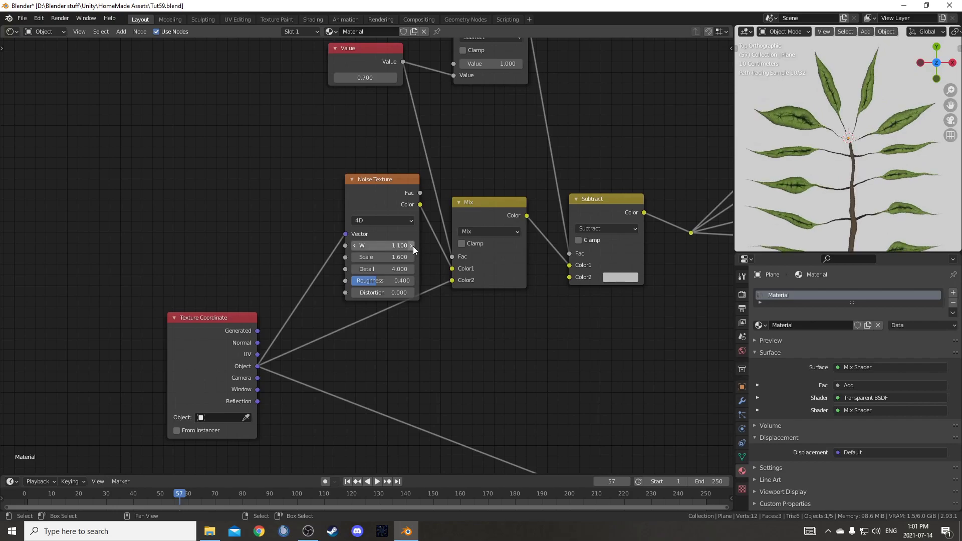
pyautogui.click(412, 246)
pyautogui.click(412, 245)
# Set the Angle of the Vector Rotate node after the Absolute node to 12.4°
pyautogui.scroll(-2, 422, 302)
pyautogui.moveTo(535, 319); pyautogui.dragTo(332, 314, button='middle')
pyautogui.moveTo(517, 281); pyautogui.dragTo(429, 302, button='middle')
pyautogui.moveTo(549, 273); pyautogui.dragTo(499, 295, button='middle')
pyautogui.scroll(5, 447, 284)
pyautogui.moveTo(441, 256); pyautogui.dragTo(457, 256)
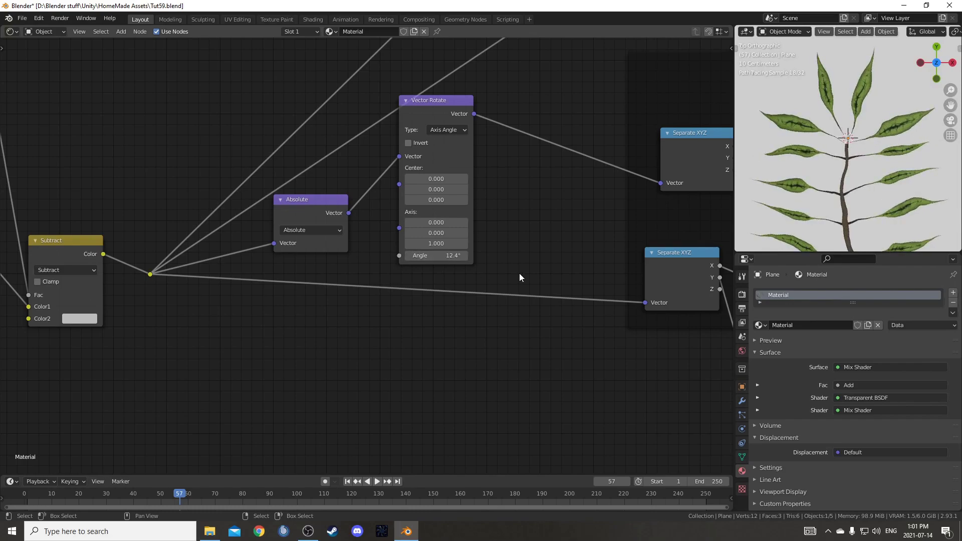
# Set the From Min of the Map Range node in the linear frame to -0.8
pyautogui.keyDown('ctrl'); pyautogui.hscroll(10, 519, 273); pyautogui.keyUp('ctrl')
pyautogui.scroll(2, 846, 153)
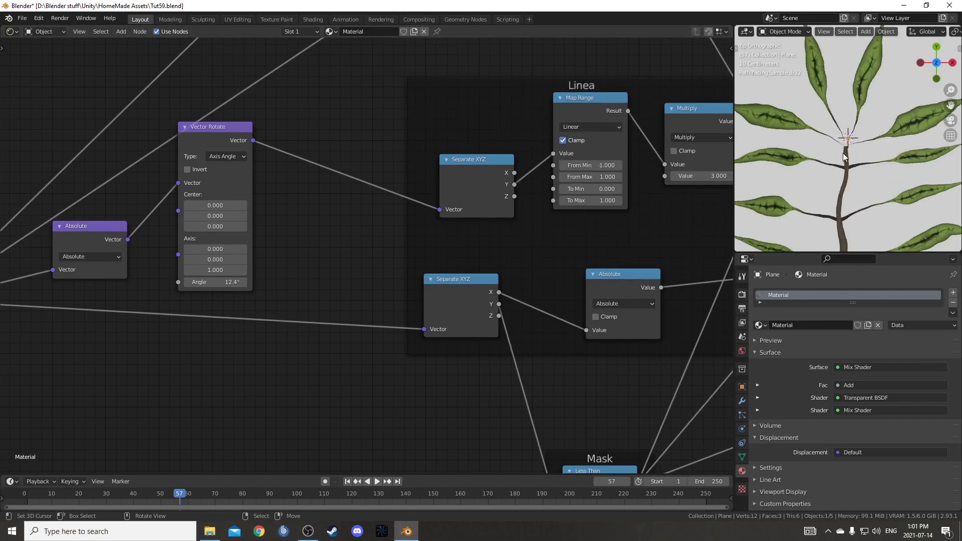
pyautogui.scroll(-2, 588, 213)
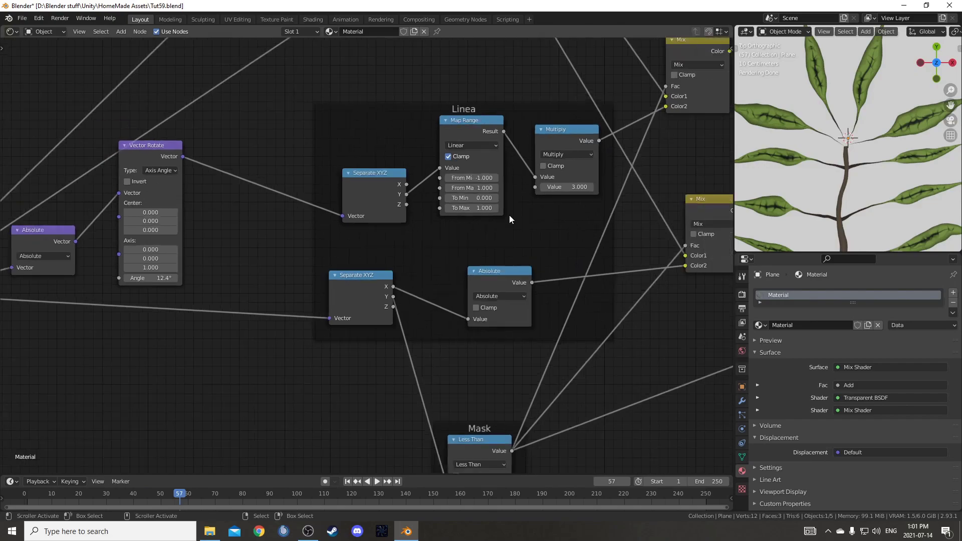
pyautogui.scroll(-2, 877, 185)
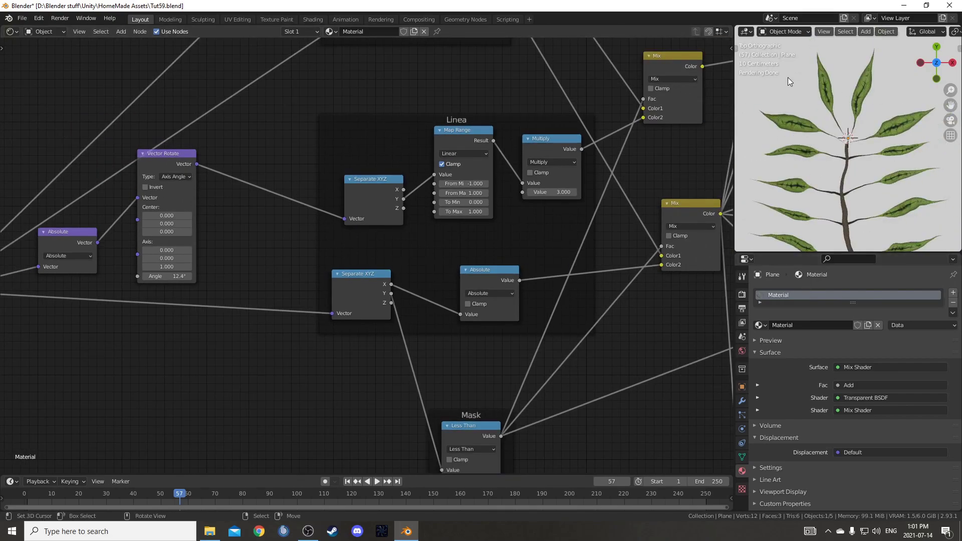
pyautogui.moveTo(472, 184); pyautogui.dragTo(480, 185)
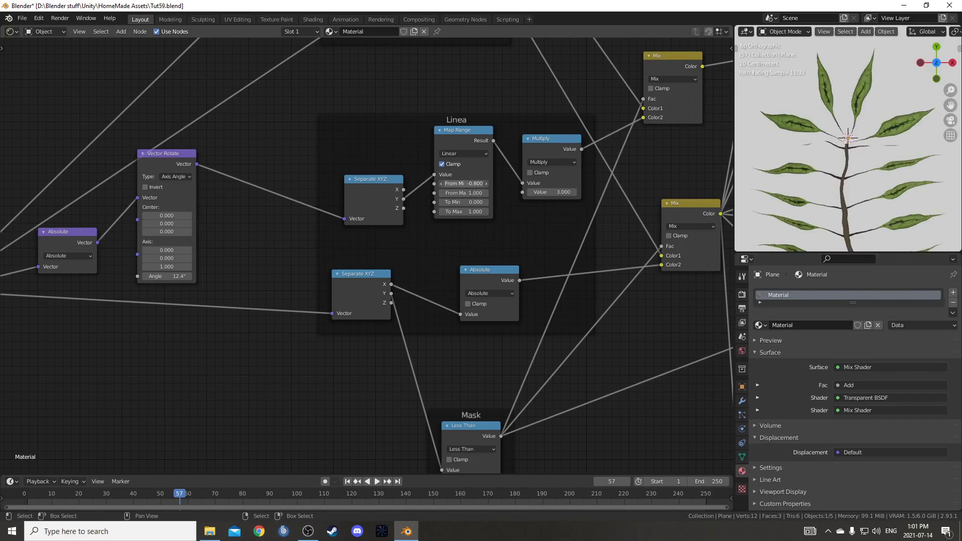
# Correct the label of the frame around the Map Range and Separate XYZ nodes to Linear
pyautogui.click(483, 119)
pyautogui.press('F2')
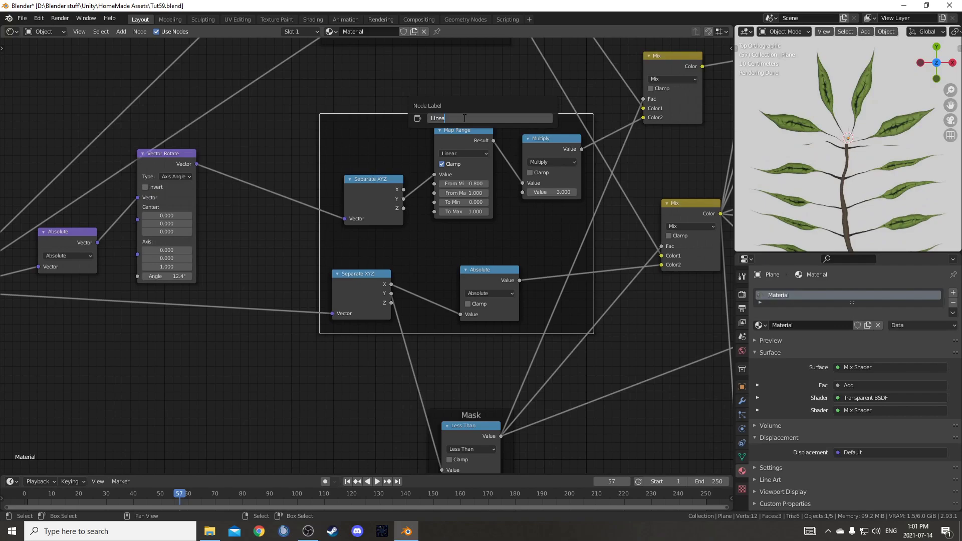
pyautogui.write('r')
pyautogui.press('Return')
pyautogui.scroll(1, 480, 151)
# Set the From Min of the Map Range node in the Linear frame to -0.85
pyautogui.click(476, 116)
pyautogui.moveTo(507, 220); pyautogui.dragTo(454, 239, button='middle')
pyautogui.click(443, 192)
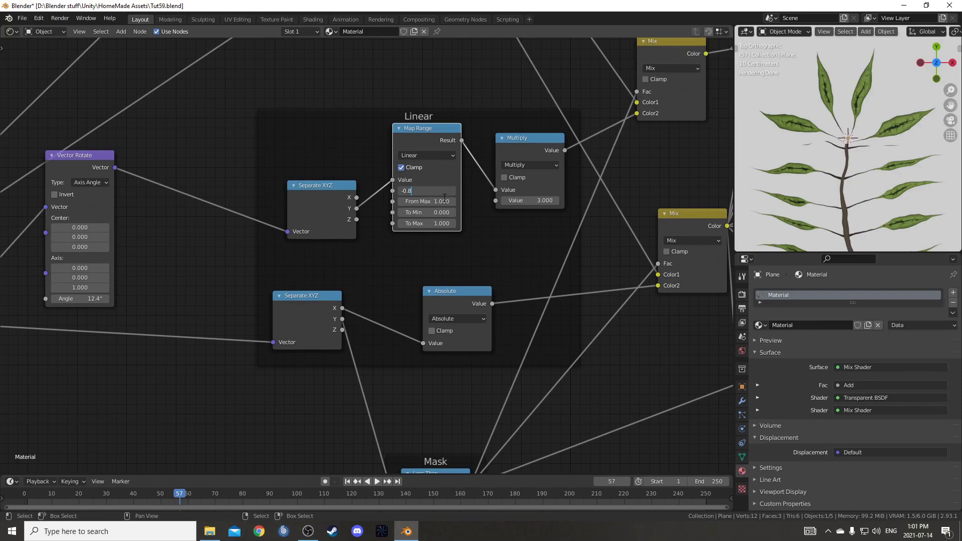
pyautogui.press('Return')
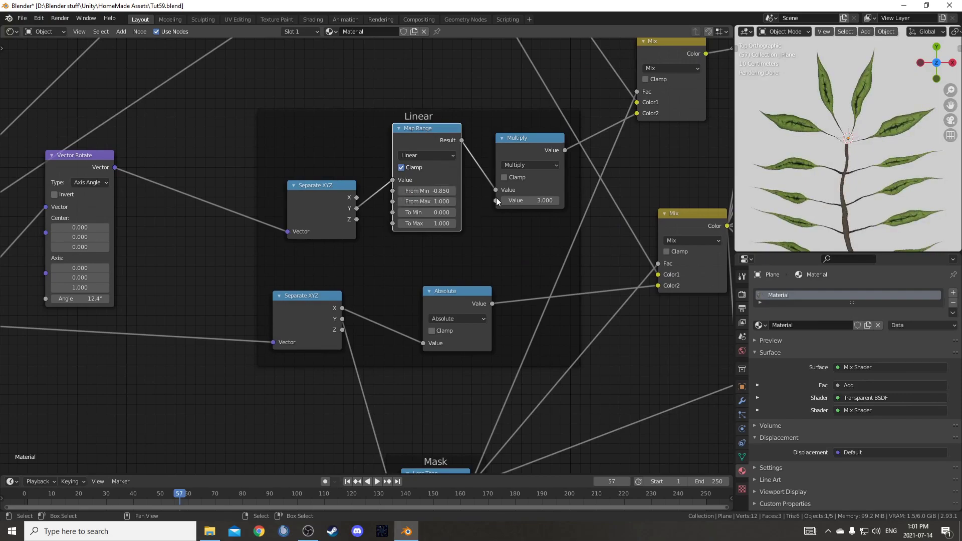
# Reshape the upper leaf-outline RGB Curves, moving the first inner point to about X 0.036, Y 0.575 and the peak to about X 0.195, Y 0.738
pyautogui.scroll(-3, 496, 197)
pyautogui.moveTo(522, 202); pyautogui.dragTo(342, 157, button='middle')
pyautogui.moveTo(551, 252); pyautogui.dragTo(404, 244, button='middle')
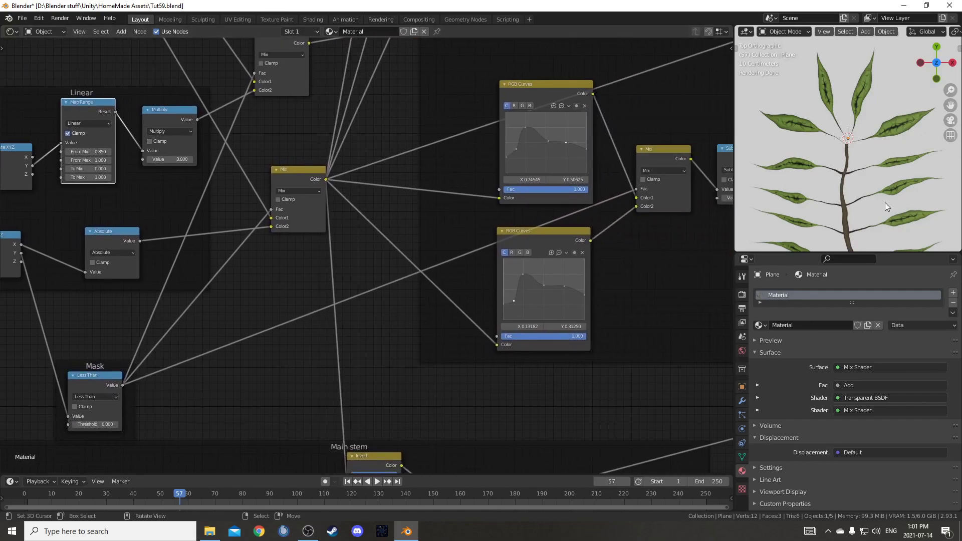
pyautogui.scroll(2, 889, 202)
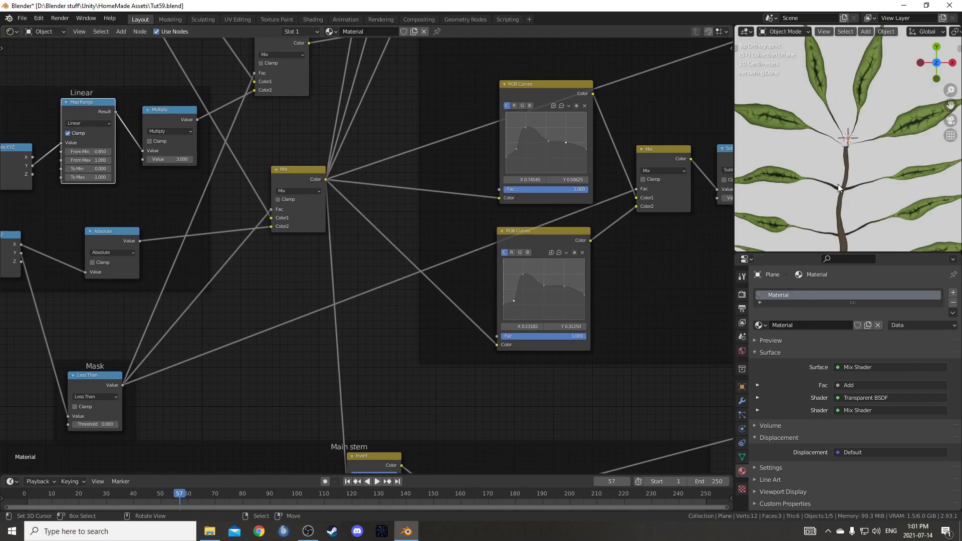
pyautogui.moveTo(509, 145); pyautogui.dragTo(509, 143)
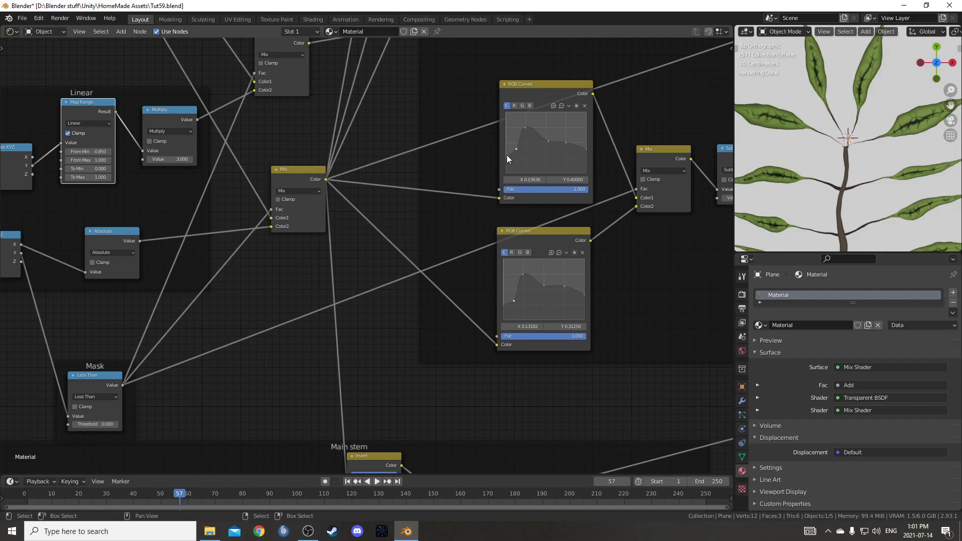
pyautogui.moveTo(503, 151); pyautogui.dragTo(508, 131)
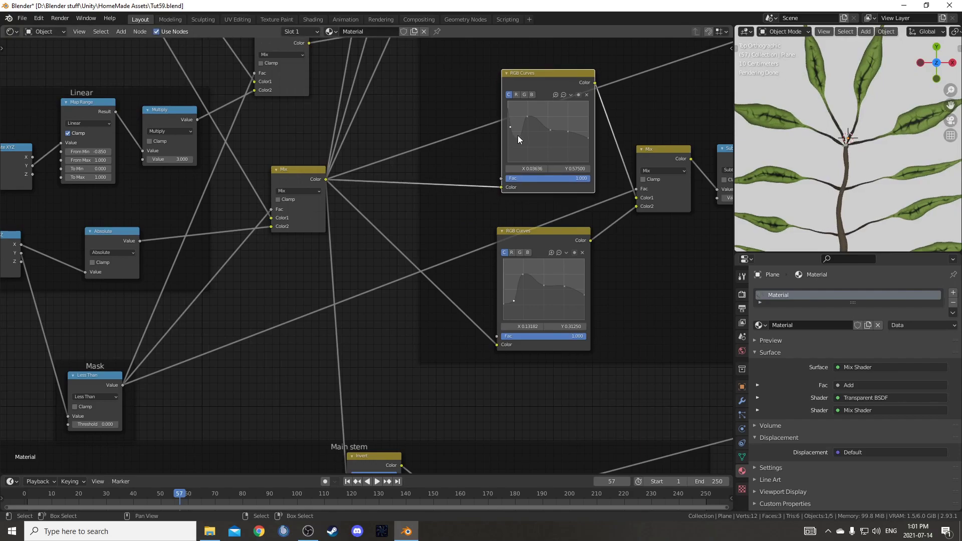
pyautogui.click(518, 135)
pyautogui.moveTo(517, 137); pyautogui.dragTo(522, 116)
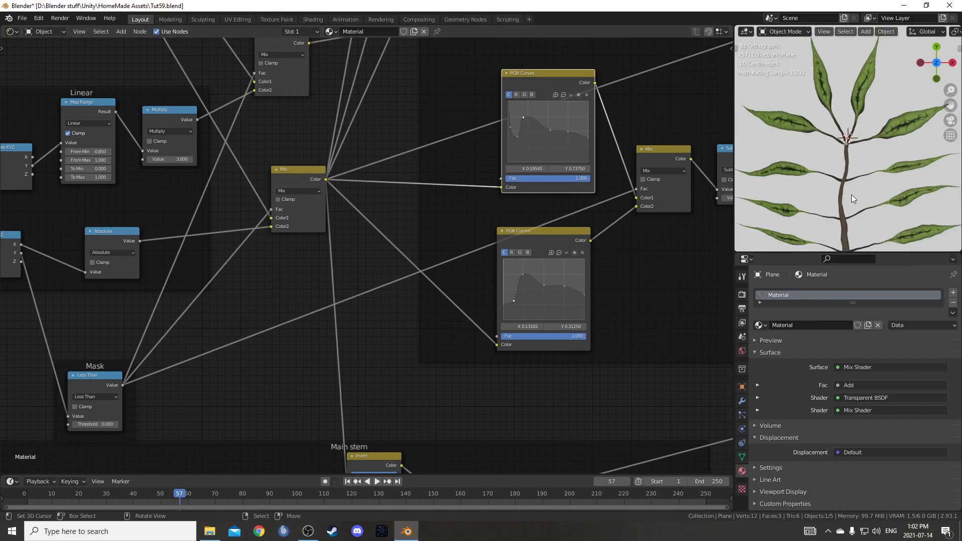
# Add a Value node and place it in the empty area beside the Radial frame
pyautogui.scroll(-3, 850, 199)
pyautogui.scroll(-6, 361, 196)
pyautogui.moveTo(230, 64); pyautogui.dragTo(309, 211, button='middle')
pyautogui.scroll(4, 248, 288)
pyautogui.moveTo(248, 288); pyautogui.dragTo(357, 253, button='middle')
pyautogui.hotkey('shift', 'a')
pyautogui.write('value')
pyautogui.press('Return')
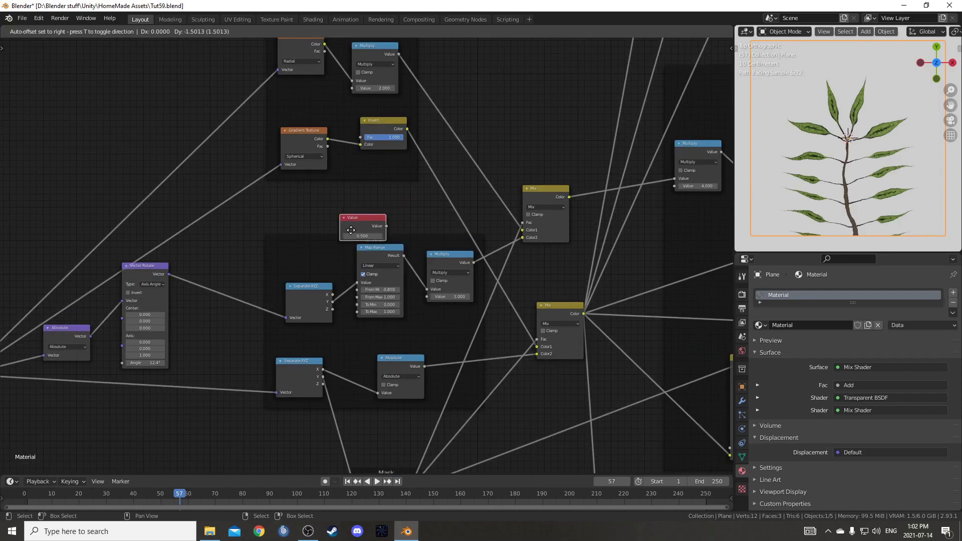
pyautogui.click(80, 106)
# Duplicate the Multiply node of the Radial frame and place the copy outside the frame beside the Value node
pyautogui.moveTo(209, 140); pyautogui.dragTo(337, 203, button='middle')
pyautogui.click(509, 109)
pyautogui.hotkey('shift', 'd')
pyautogui.click(323, 98)
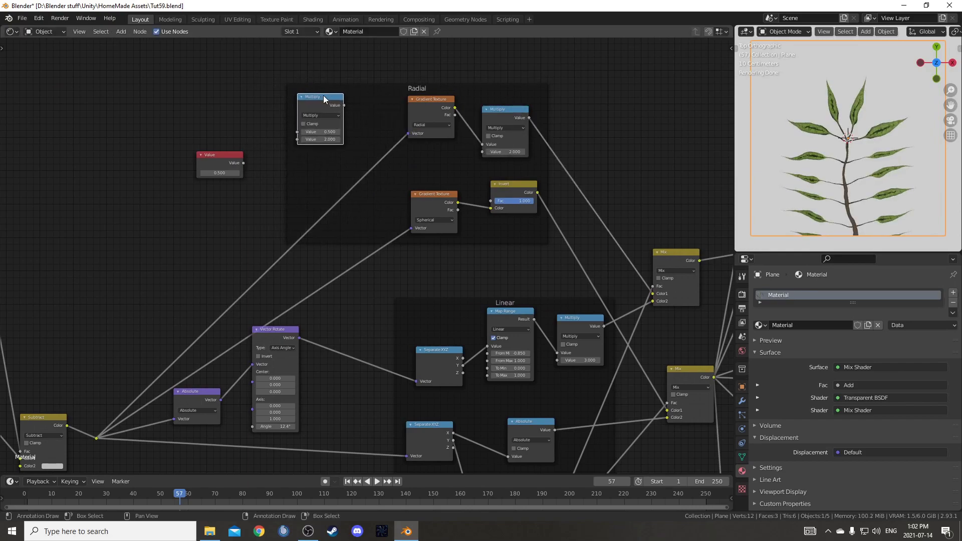
pyautogui.scroll(3, 321, 116)
pyautogui.moveTo(301, 60); pyautogui.dragTo(271, 77)
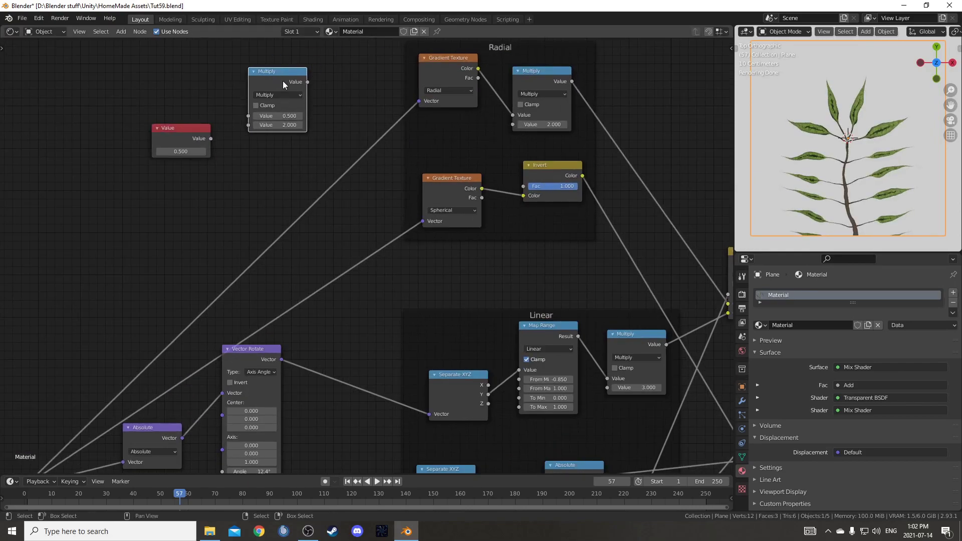
# Duplicate the new Multiply node, place the copy below it and set its multiplier to 3
pyautogui.hotkey('shift', 'd')
pyautogui.click(266, 159)
pyautogui.click(257, 200)
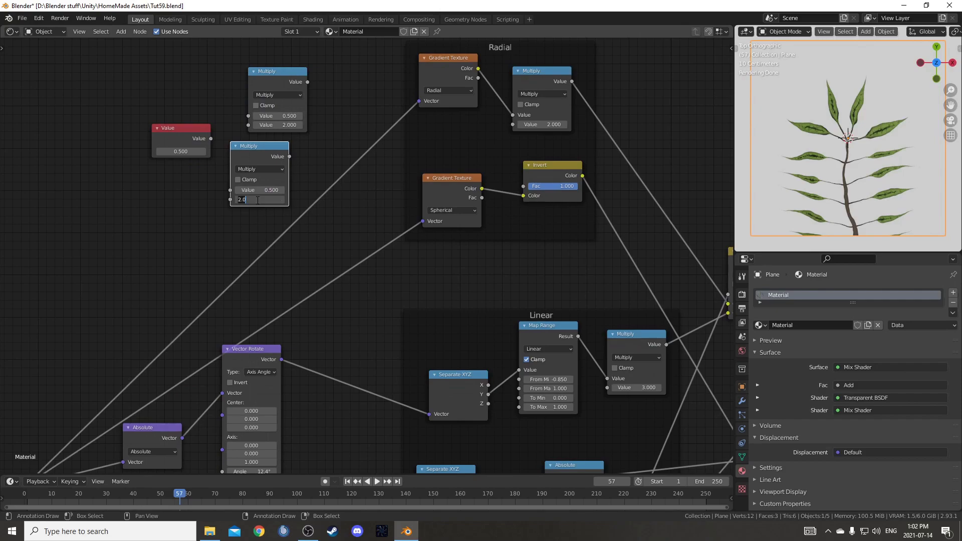
pyautogui.write('3')
pyautogui.press('Return')
# Set the Value node to 1 and connect it to the first input of both duplicated Multiply nodes
pyautogui.click(183, 143)
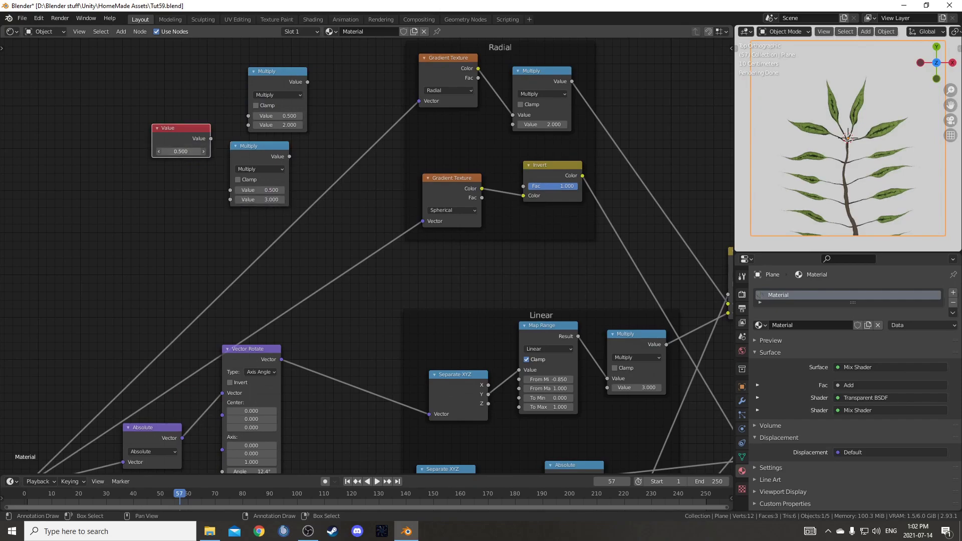
pyautogui.moveTo(211, 138); pyautogui.dragTo(233, 192)
pyautogui.rightClick(233, 192)
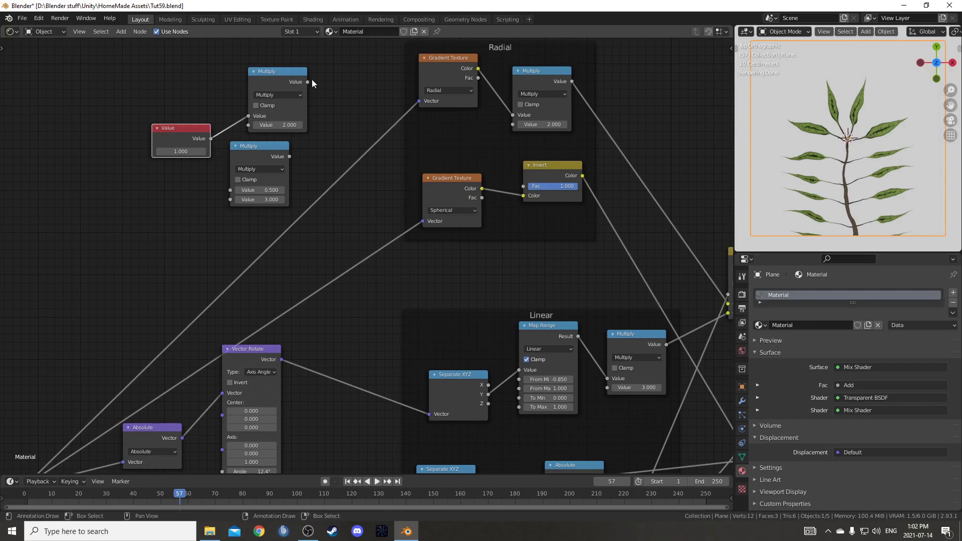
pyautogui.moveTo(211, 138); pyautogui.dragTo(233, 191)
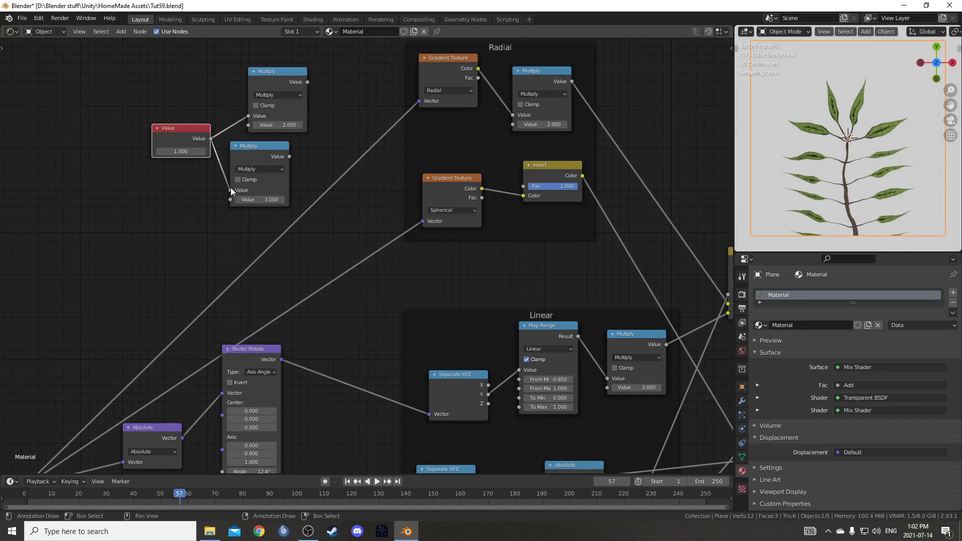
# Feed the times-2 Multiply into the Radial Multiply's second value and the times-3 Multiply into the Linear Multiply's second value
pyautogui.moveTo(307, 83); pyautogui.dragTo(512, 125)
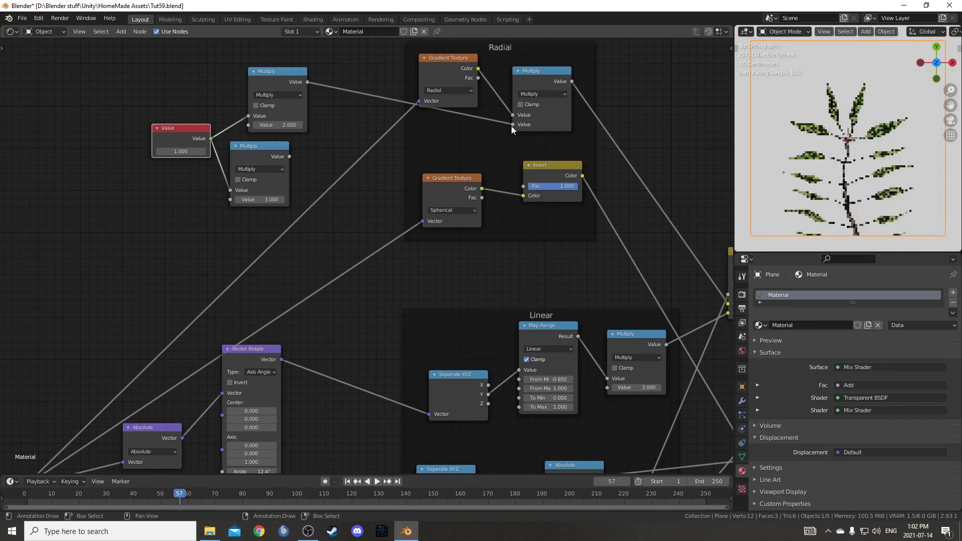
pyautogui.scroll(-2, 373, 143)
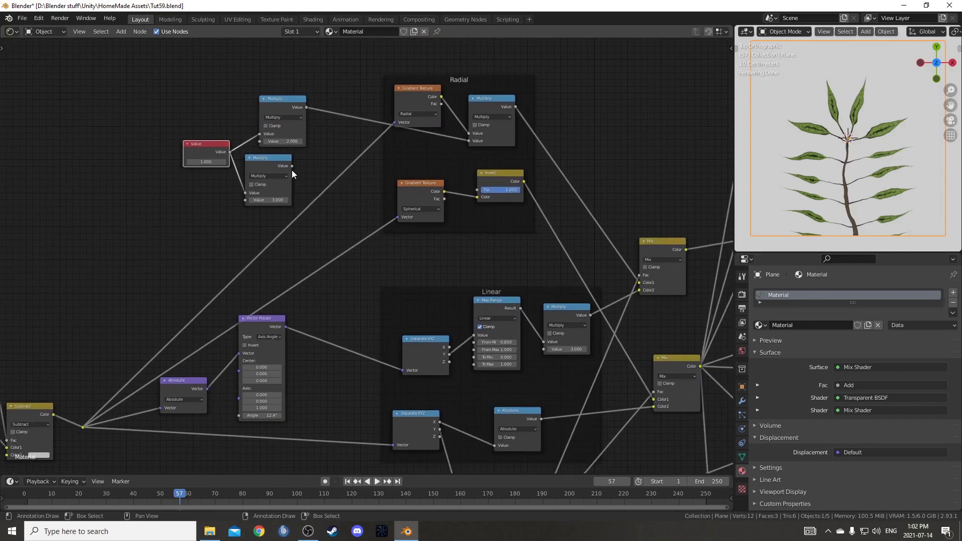
pyautogui.moveTo(292, 166); pyautogui.dragTo(544, 350)
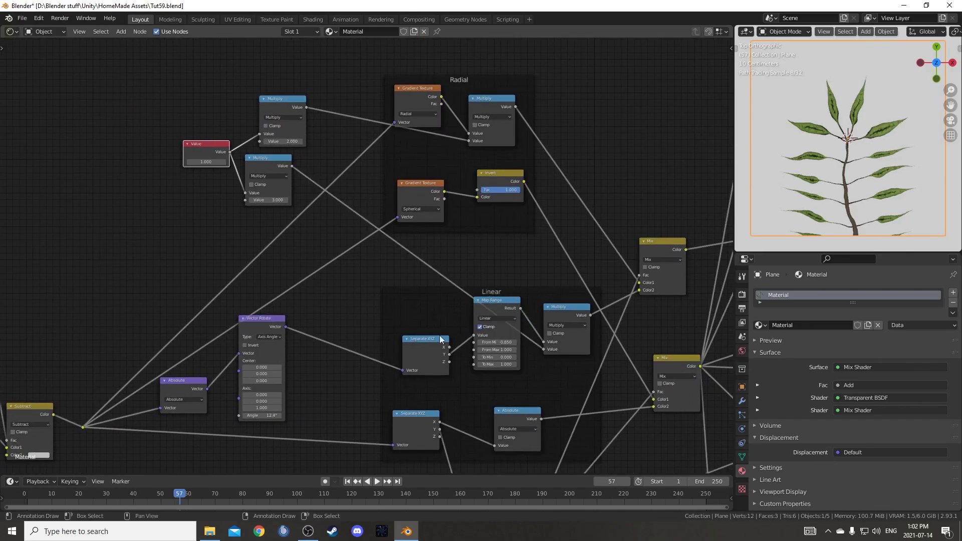
# Try a value of 2.7 on the Value node that drives both Multiply nodes
pyautogui.moveTo(317, 296); pyautogui.dragTo(417, 309, button='middle')
pyautogui.scroll(9, 321, 251)
pyautogui.moveTo(325, 204); pyautogui.dragTo(335, 340, button='middle')
pyautogui.scroll(3, 215, 263)
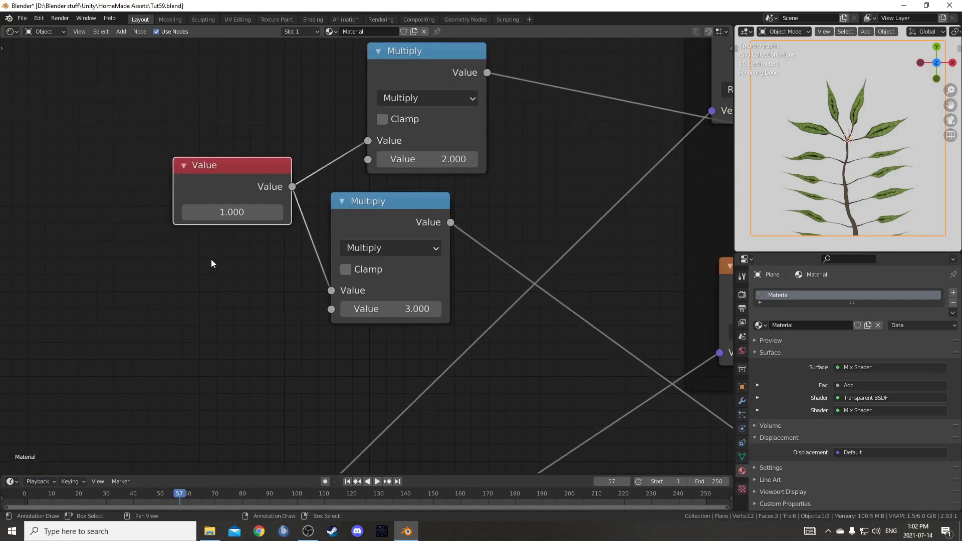
pyautogui.moveTo(236, 213); pyautogui.dragTo(246, 212)
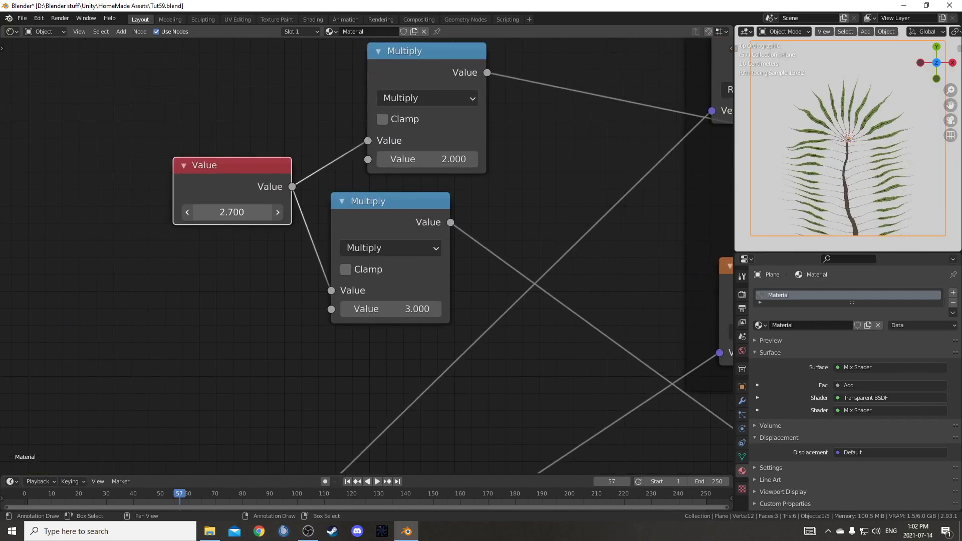
pyautogui.scroll(2, 805, 181)
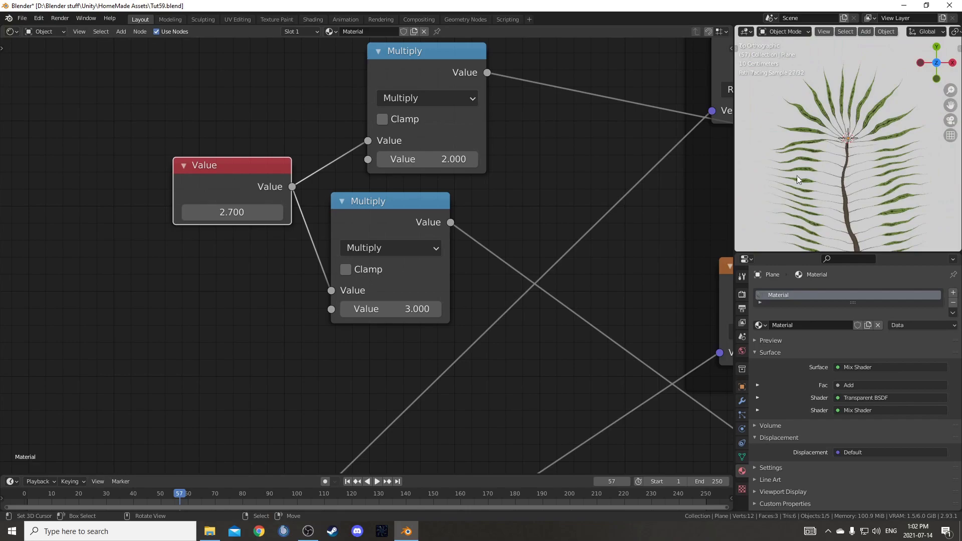
pyautogui.scroll(-2, 394, 335)
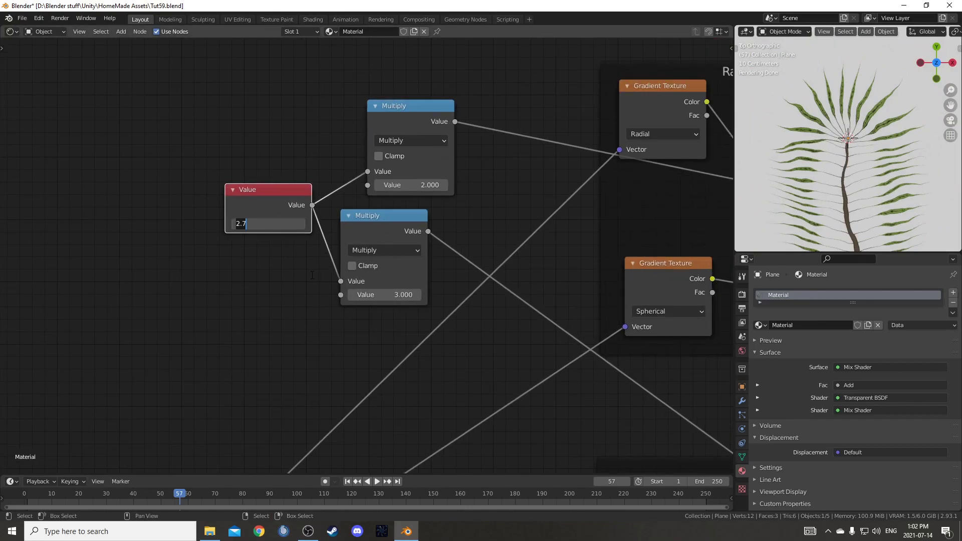
pyautogui.press('Return')
# Set the black stop of the ColorRamp driving the black and brown stem color Mix to position 0.99
pyautogui.scroll(-7, 382, 301)
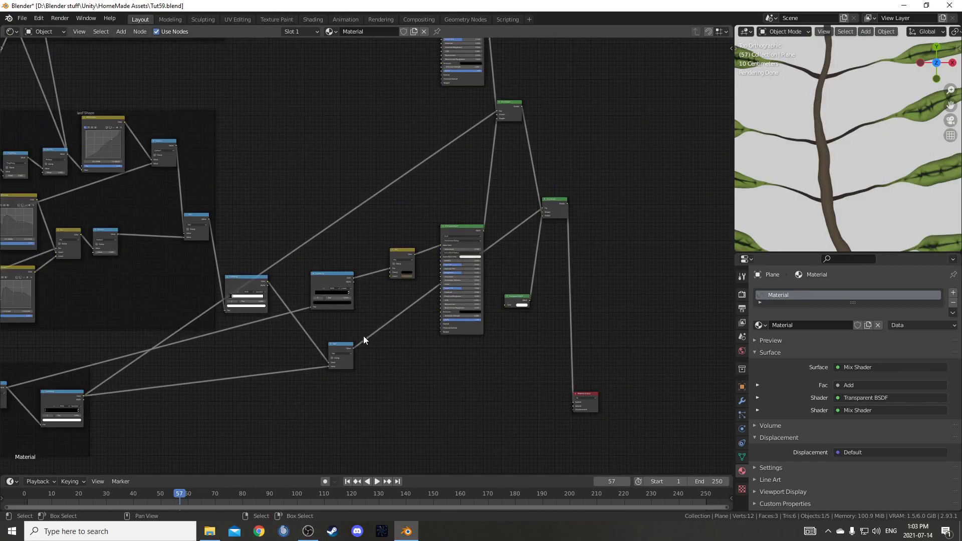
pyautogui.moveTo(365, 341); pyautogui.dragTo(459, 296, button='middle')
pyautogui.click(115, 338)
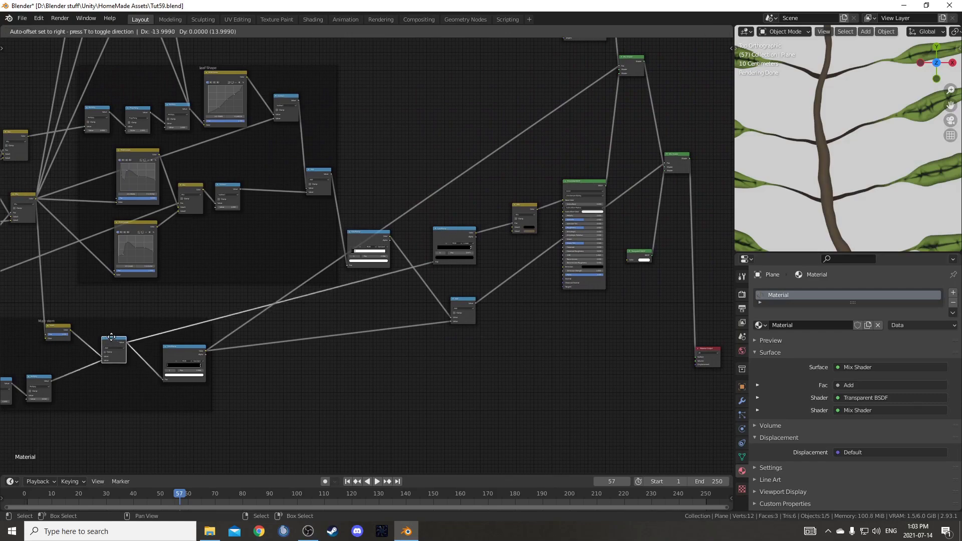
pyautogui.scroll(2, 359, 323)
pyautogui.scroll(5, 359, 324)
pyautogui.moveTo(572, 252); pyautogui.dragTo(342, 263, button='middle')
pyautogui.moveTo(338, 220); pyautogui.dragTo(347, 236)
pyautogui.scroll(4, 414, 284)
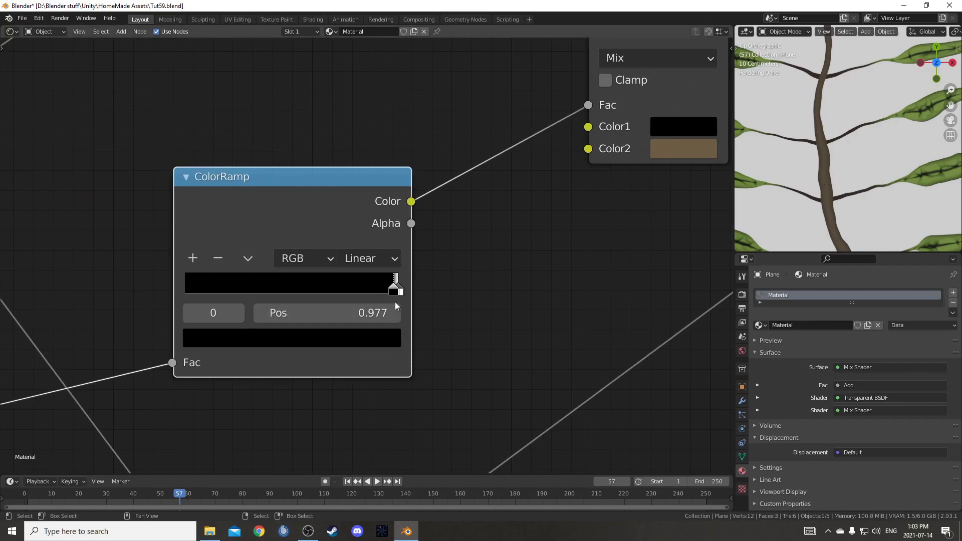
pyautogui.moveTo(320, 313)
pyautogui.mouseDown()
pyautogui.moveTo(355, 313)
pyautogui.moveTo(322, 312)
pyautogui.mouseUp()
pyautogui.moveTo(364, 290); pyautogui.dragTo(398, 290)
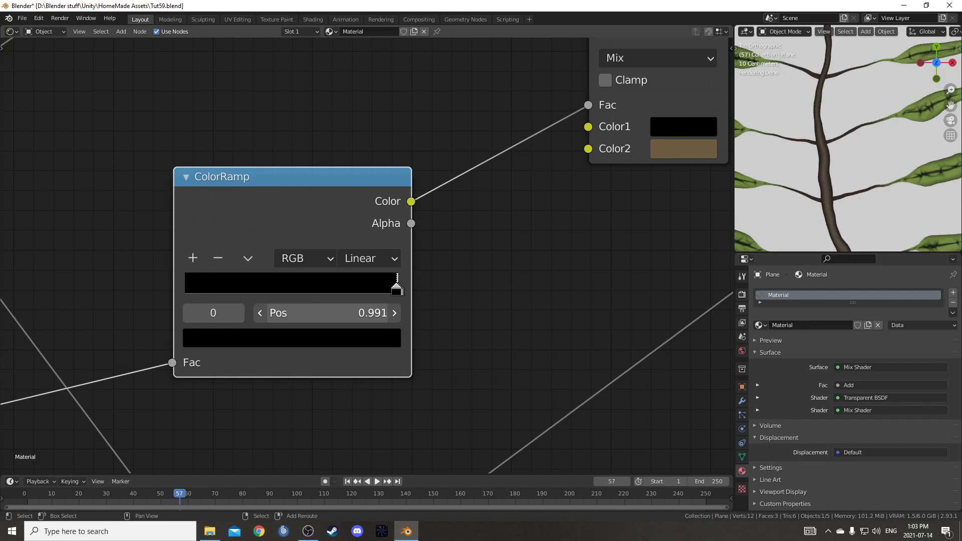
pyautogui.moveTo(357, 314); pyautogui.dragTo(356, 314)
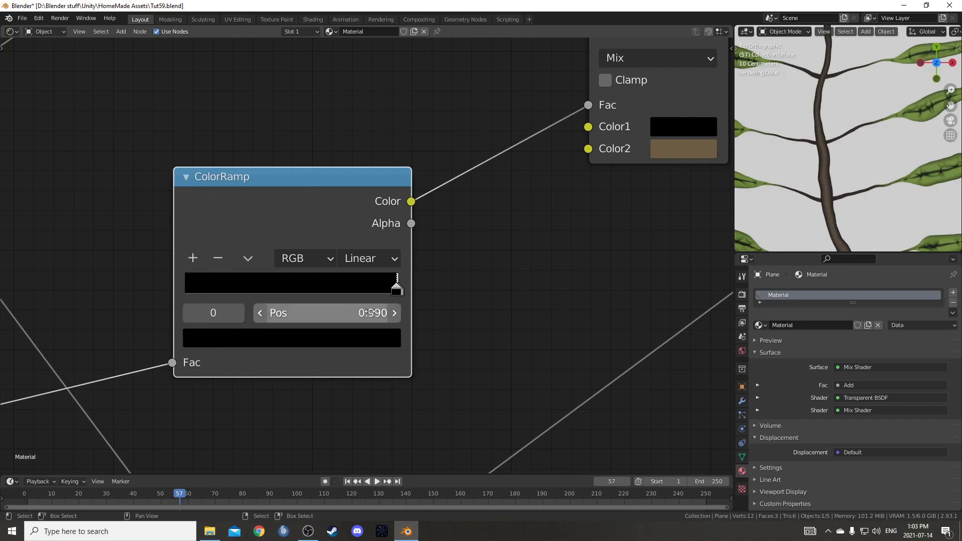
pyautogui.scroll(-3, 846, 160)
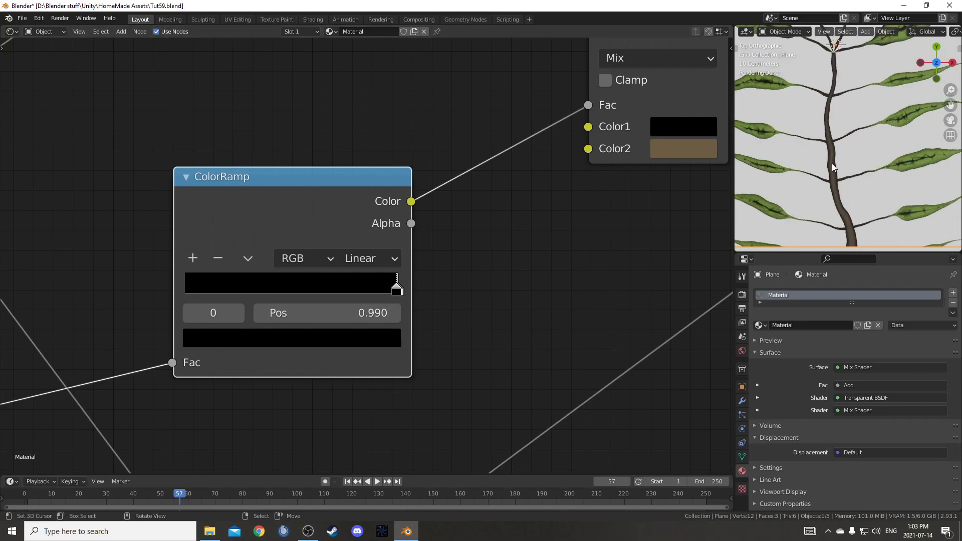
# Examine the RGB Curves in the Inner Leaf Shape frame and a single leaf's dark central cracks up close
pyautogui.scroll(-13, 266, 211)
pyautogui.moveTo(233, 197); pyautogui.dragTo(291, 346, button='middle')
pyautogui.moveTo(198, 125); pyautogui.dragTo(411, 407, button='middle')
pyautogui.scroll(-6, 354, 254)
pyautogui.moveTo(268, 217); pyautogui.dragTo(391, 362, button='middle')
pyautogui.scroll(4, 386, 360)
pyautogui.moveTo(272, 313); pyautogui.dragTo(405, 434, button='middle')
pyautogui.scroll(5, 352, 374)
pyautogui.moveTo(352, 375); pyautogui.dragTo(349, 306, button='middle')
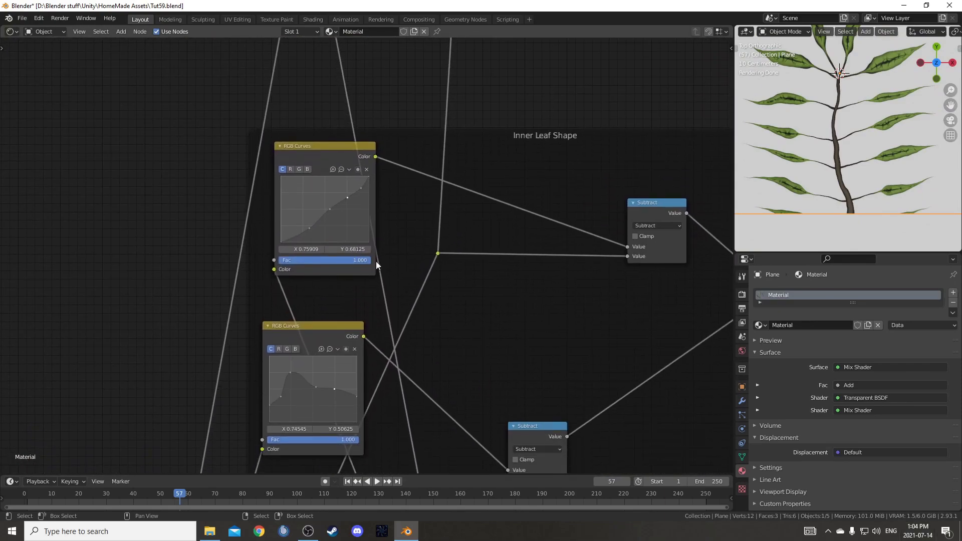
pyautogui.moveTo(356, 247); pyautogui.dragTo(298, 197, button='middle')
pyautogui.scroll(2, 309, 305)
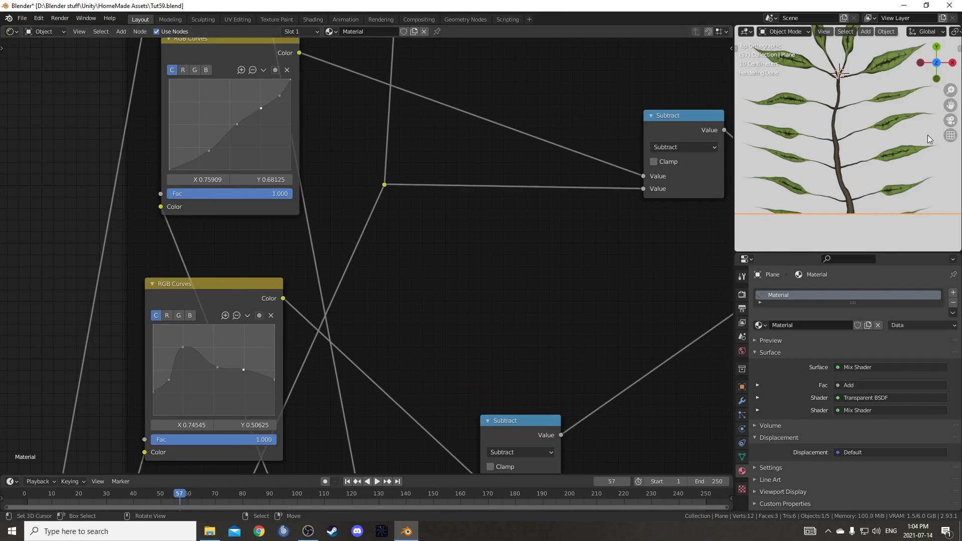
pyautogui.scroll(3, 926, 140)
pyautogui.keyDown('shift'); pyautogui.moveTo(915, 155); pyautogui.dragTo(799, 155, button='middle'); pyautogui.keyUp('shift')
pyautogui.scroll(5, 799, 152)
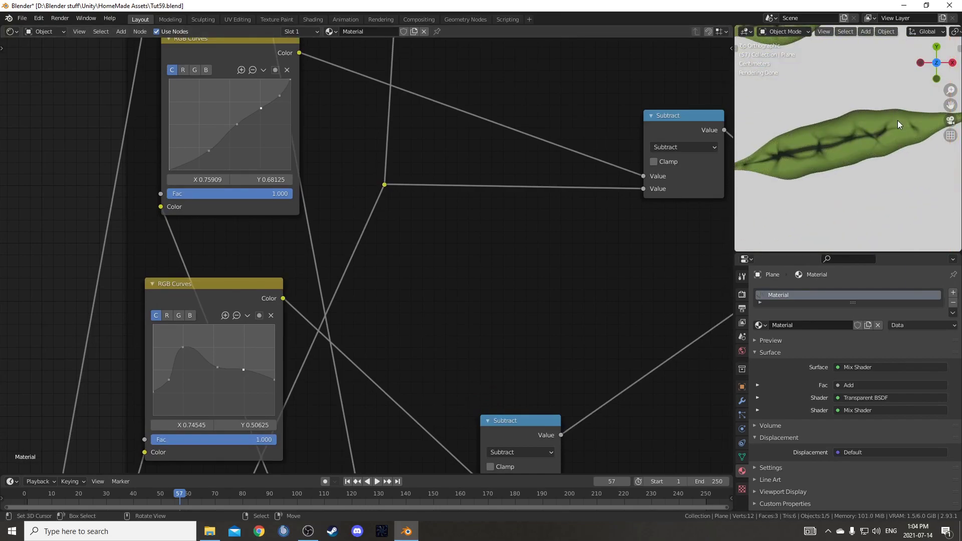
# Try lowering the lower Inner Leaf Shape curve, with its middle point at X 0.49545, Y 0.475 and its left point at X 0.13182, Y 0.2625
pyautogui.scroll(-4, 898, 120)
pyautogui.moveTo(174, 319); pyautogui.dragTo(227, 299, button='middle')
pyautogui.scroll(1, 259, 330)
pyautogui.moveTo(245, 331)
pyautogui.mouseDown()
pyautogui.moveTo(247, 343)
pyautogui.moveTo(247, 330)
pyautogui.mouseUp()
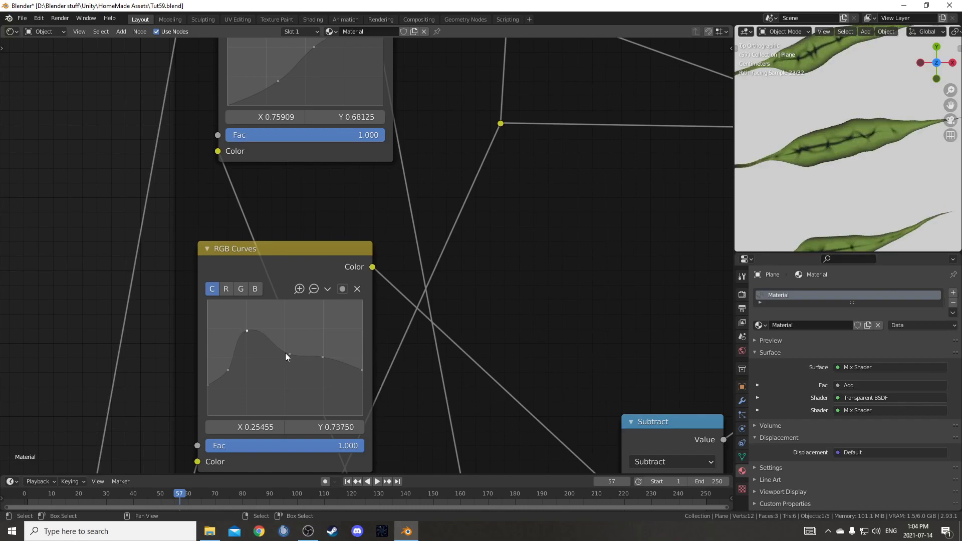
pyautogui.moveTo(290, 361); pyautogui.dragTo(284, 362)
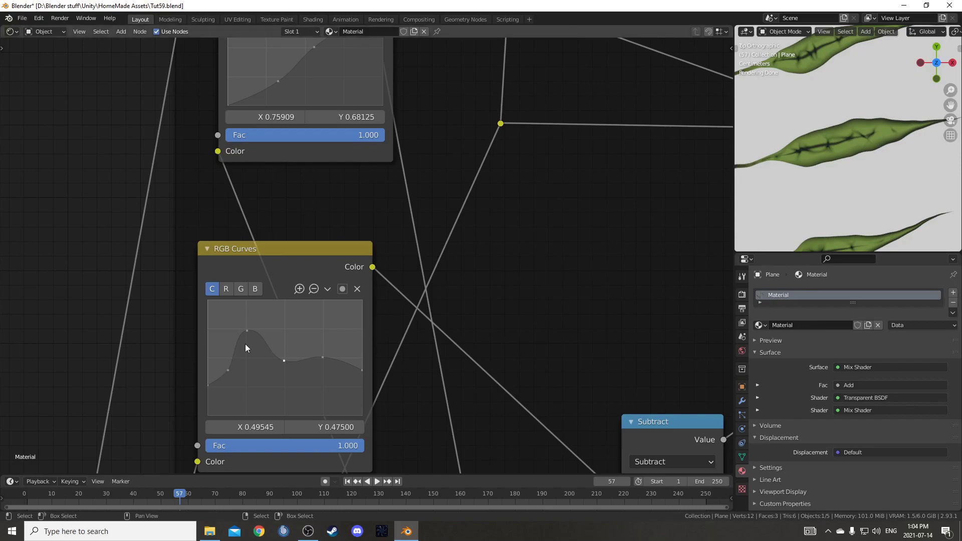
pyautogui.moveTo(246, 343); pyautogui.dragTo(246, 339)
pyautogui.moveTo(224, 375); pyautogui.dragTo(228, 389)
pyautogui.hotkey('ctrl', 'z')
pyautogui.hotkey('ctrl', 'z')
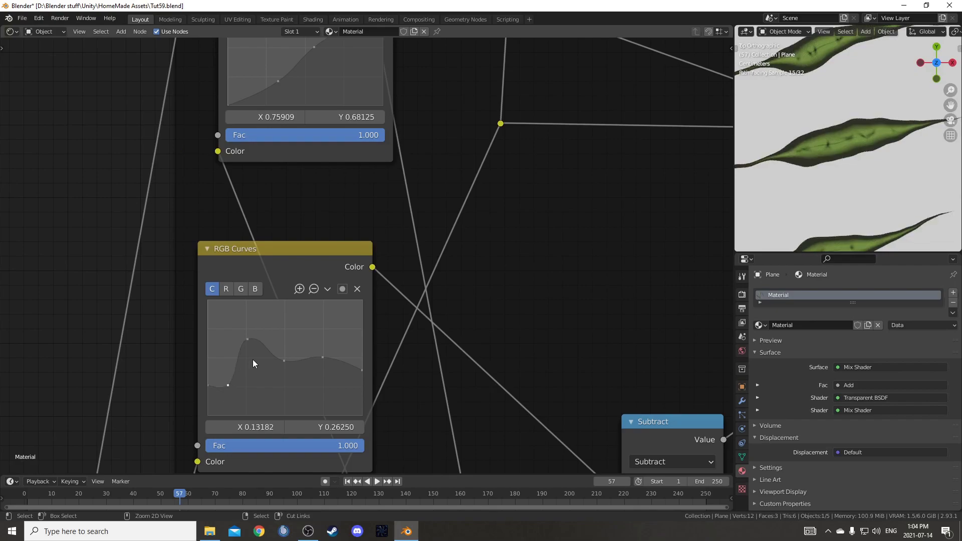
pyautogui.hotkey('ctrl', 'z')
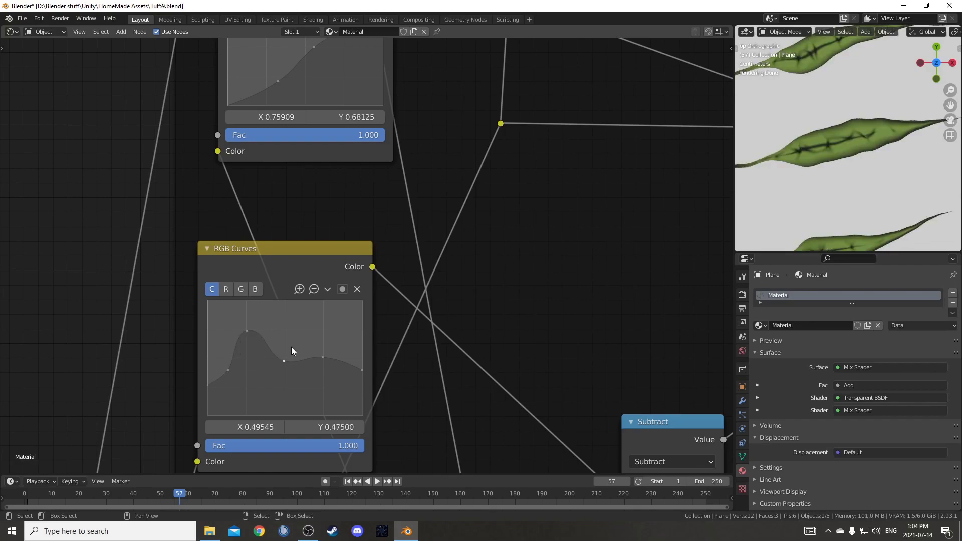
# Examine the RGB Curves in the Leaf stem mask frame and the stems of the rendered plant
pyautogui.scroll(-3, 837, 198)
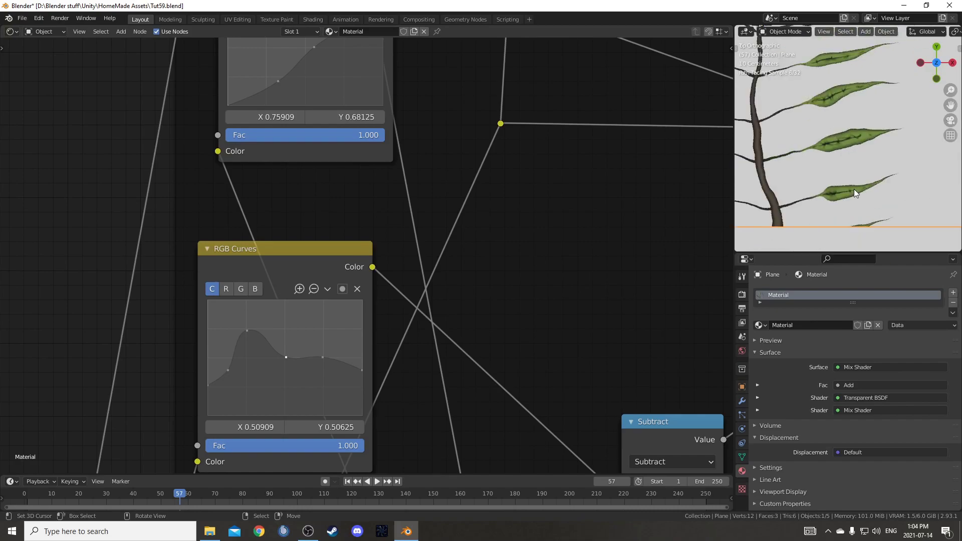
pyautogui.scroll(-2, 876, 111)
pyautogui.scroll(-4, 416, 226)
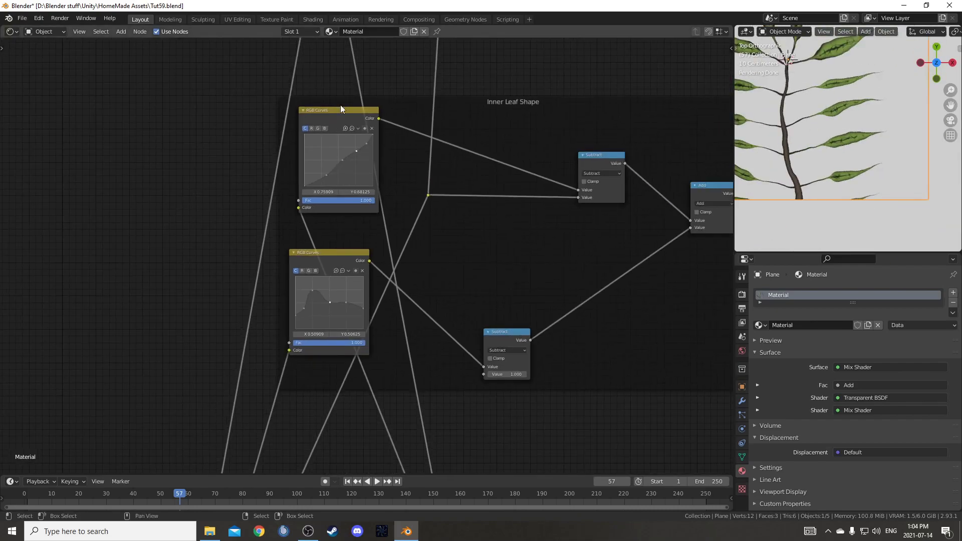
pyautogui.moveTo(572, 208); pyautogui.dragTo(556, 323, button='middle')
pyautogui.moveTo(435, 91); pyautogui.dragTo(438, 232, button='middle')
pyautogui.scroll(5, 372, 247)
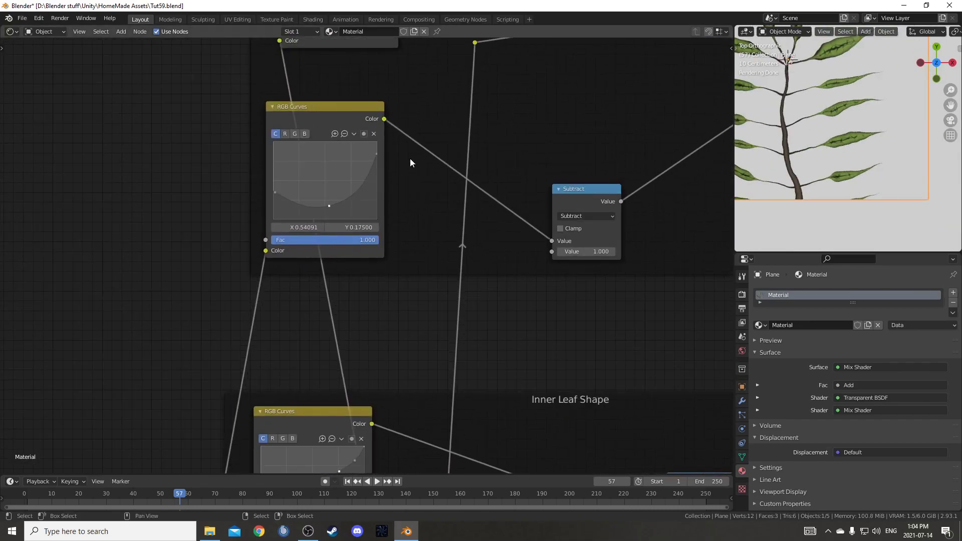
pyautogui.moveTo(400, 79); pyautogui.dragTo(308, 241, button='middle')
pyautogui.scroll(8, 852, 140)
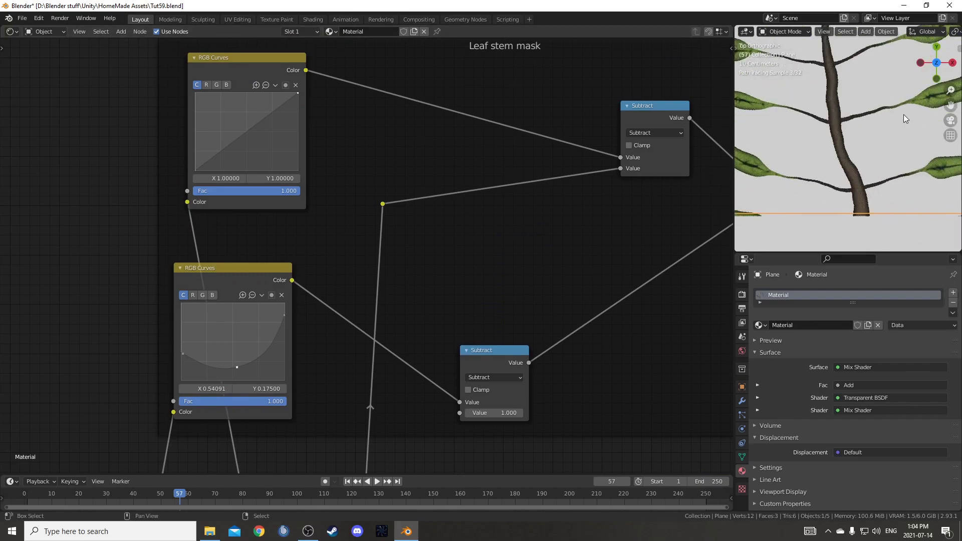
pyautogui.scroll(-7, 881, 217)
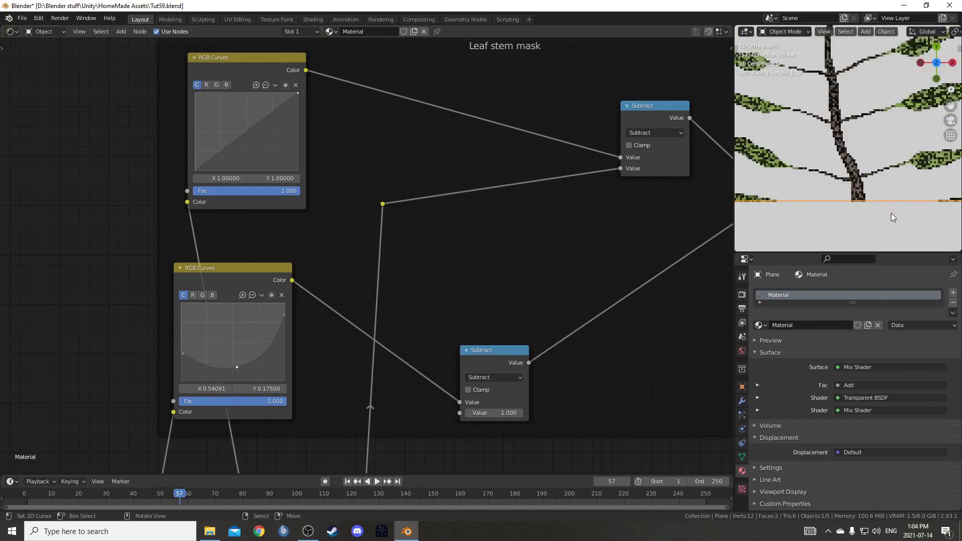
pyautogui.keyDown('shift'); pyautogui.moveTo(861, 148); pyautogui.dragTo(847, 203, button='middle'); pyautogui.keyUp('shift')
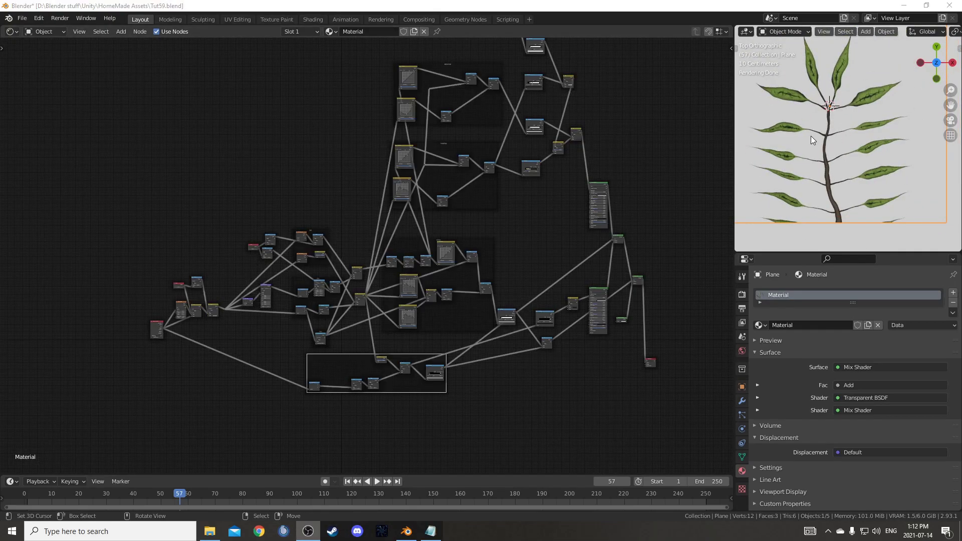
# Duplicate the leafy plane in place and rotate the copy about 30 degrees clockwise in top view
pyautogui.scroll(-3, 811, 136)
pyautogui.moveTo(811, 136); pyautogui.dragTo(819, 149, button='middle')
pyautogui.press('KP_7')
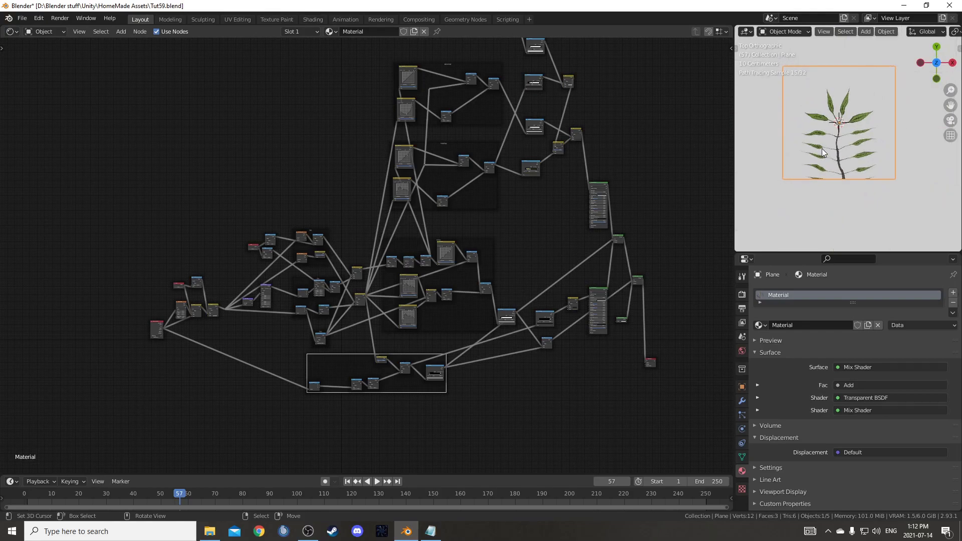
pyautogui.hotkey('shift', 'd')
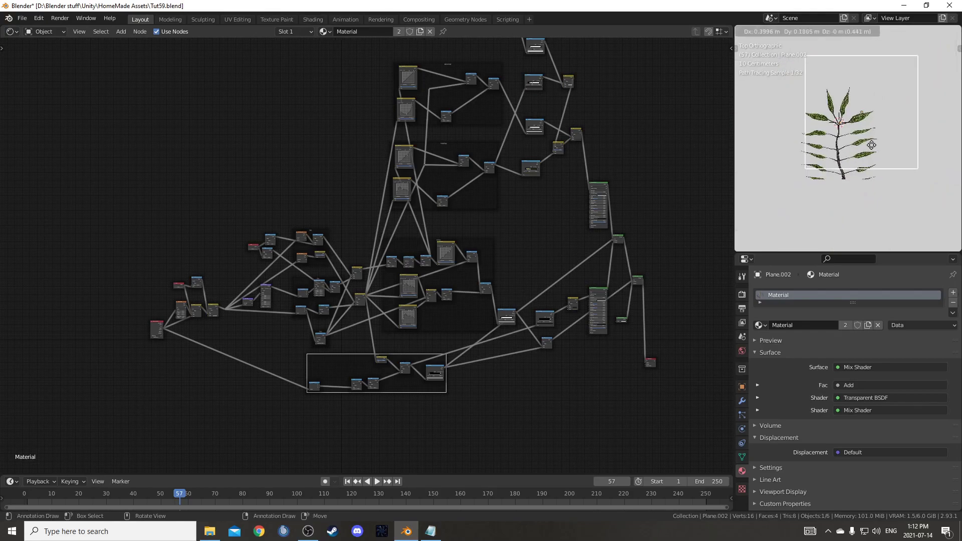
pyautogui.rightClick(872, 200)
pyautogui.press('r')
pyautogui.click(879, 193)
pyautogui.moveTo(879, 192); pyautogui.dragTo(868, 138, button='middle')
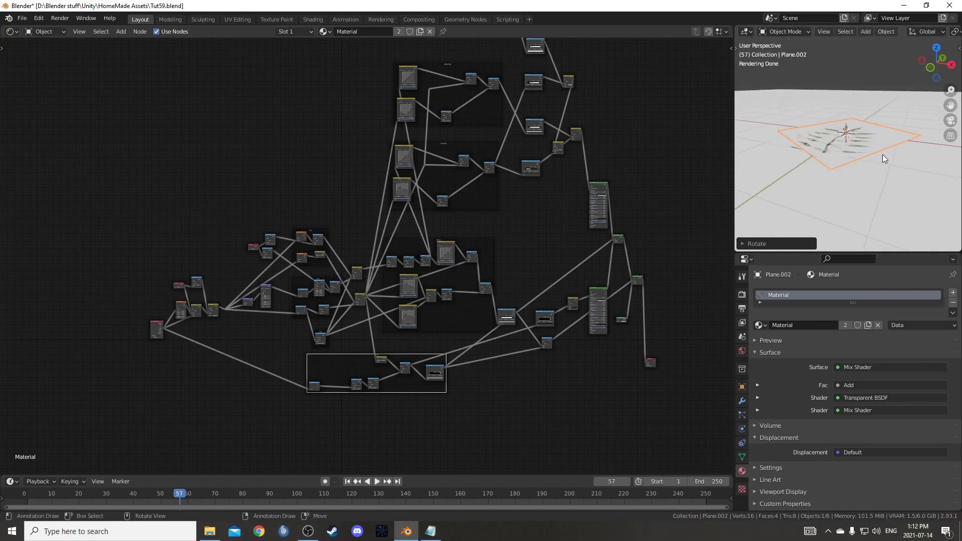
# Offset the duplicated plane slightly along the global Z axis
pyautogui.press('g')
pyautogui.press('z')
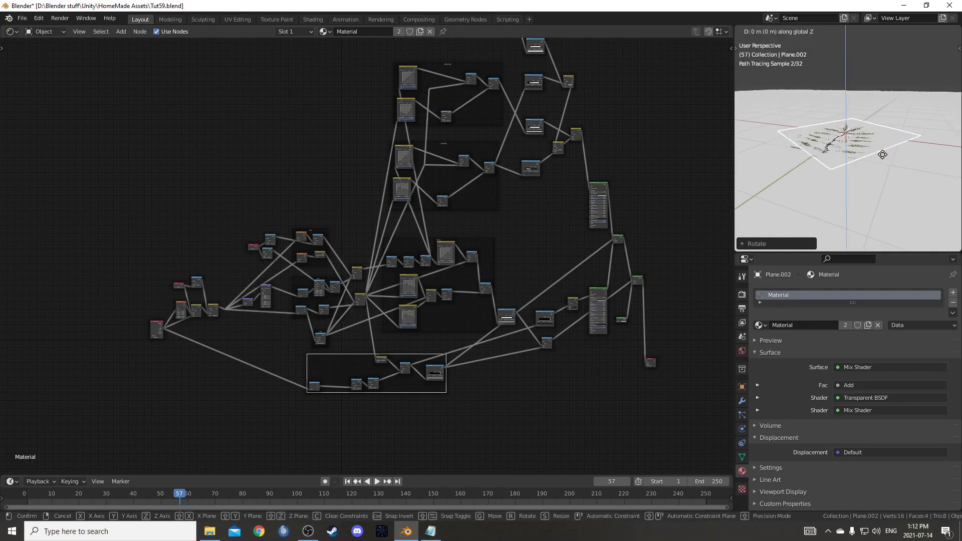
pyautogui.click(883, 155)
pyautogui.press('KP_7')
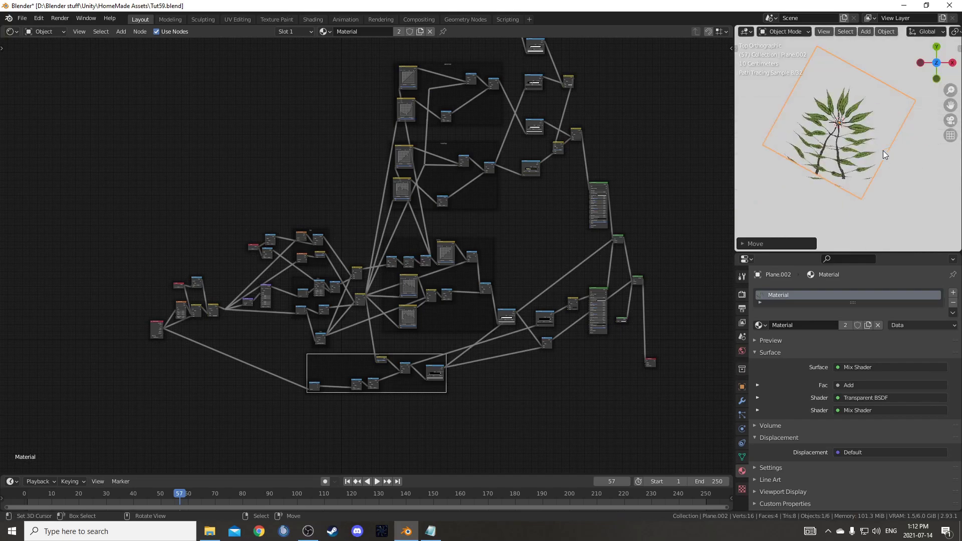
# Scale down the duplicated plane, then rotate and move it so it forms a side branch growing from the main stem
pyautogui.scroll(3, 885, 155)
pyautogui.press('s')
pyautogui.click(845, 166)
pyautogui.press('g')
pyautogui.click(866, 180)
pyautogui.press('r')
pyautogui.click(849, 203)
pyautogui.press('g')
pyautogui.click(863, 206)
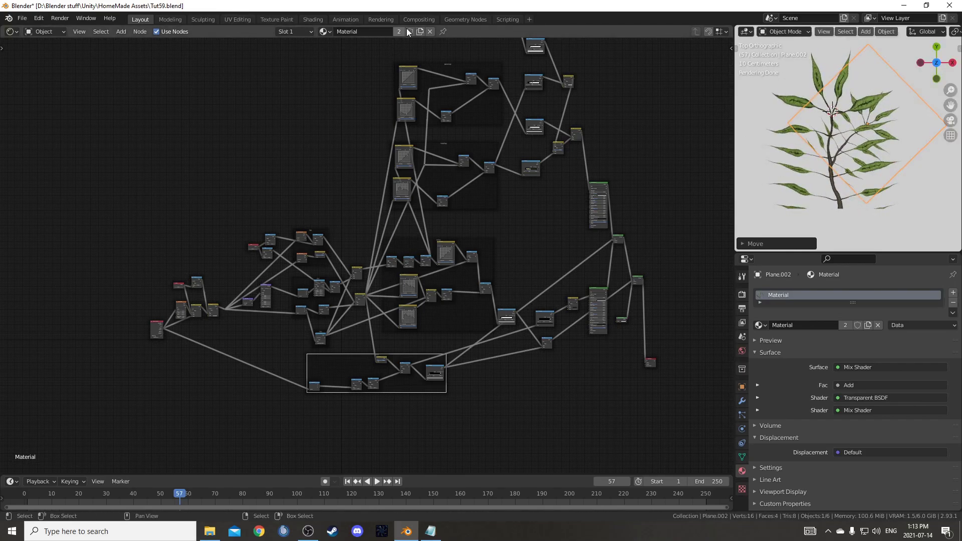
# Give the side-branch plane its own copy of the material and set the Value node driving both Multiply nodes to 0.6
pyautogui.click(420, 31)
pyautogui.scroll(4, 368, 305)
pyautogui.scroll(4, 268, 208)
pyautogui.moveTo(179, 319); pyautogui.dragTo(271, 351, button='middle')
pyautogui.scroll(4, 272, 351)
pyautogui.scroll(4, 239, 297)
pyautogui.moveTo(258, 246); pyautogui.dragTo(271, 283, button='middle')
pyautogui.scroll(3, 256, 284)
pyautogui.scroll(3, 291, 276)
pyautogui.moveTo(233, 267); pyautogui.dragTo(212, 268)
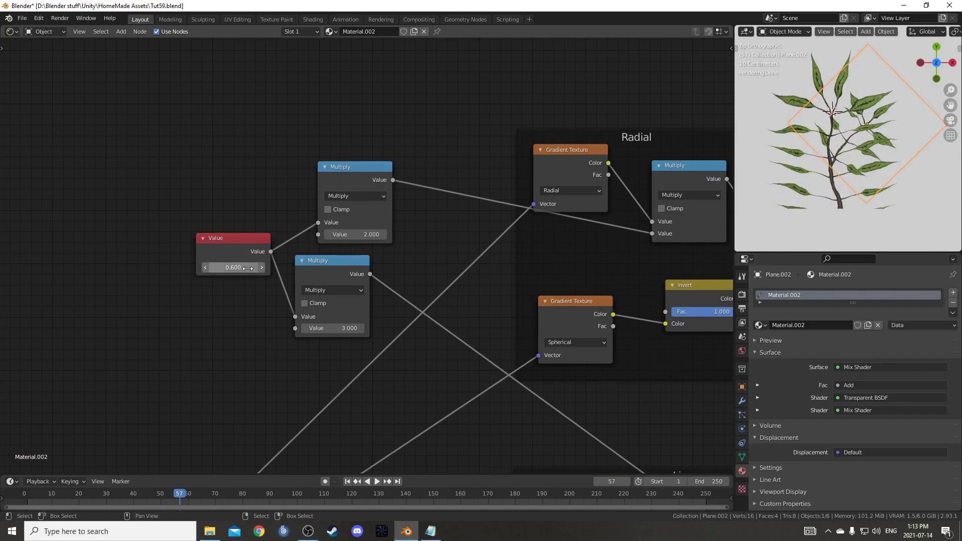
# Set the W value of the 4D Noise Texture next to the Texture Coordinate node to -1
pyautogui.scroll(-2, 260, 277)
pyautogui.moveTo(388, 286); pyautogui.dragTo(315, 263, button='middle')
pyautogui.moveTo(116, 461); pyautogui.dragTo(414, 165, button='middle')
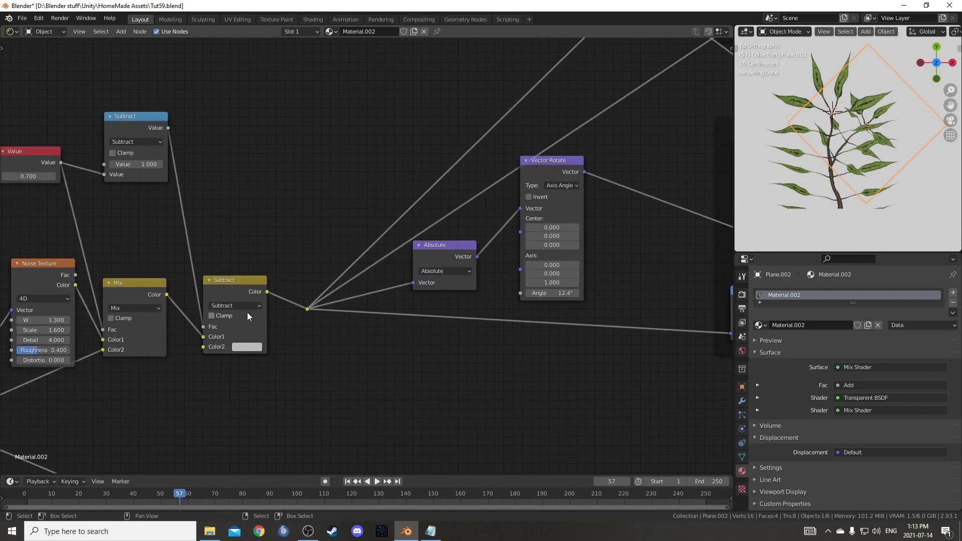
pyautogui.moveTo(245, 316); pyautogui.dragTo(432, 305, button='middle')
pyautogui.moveTo(185, 272); pyautogui.dragTo(308, 223, button='middle')
pyautogui.moveTo(350, 260); pyautogui.dragTo(344, 260)
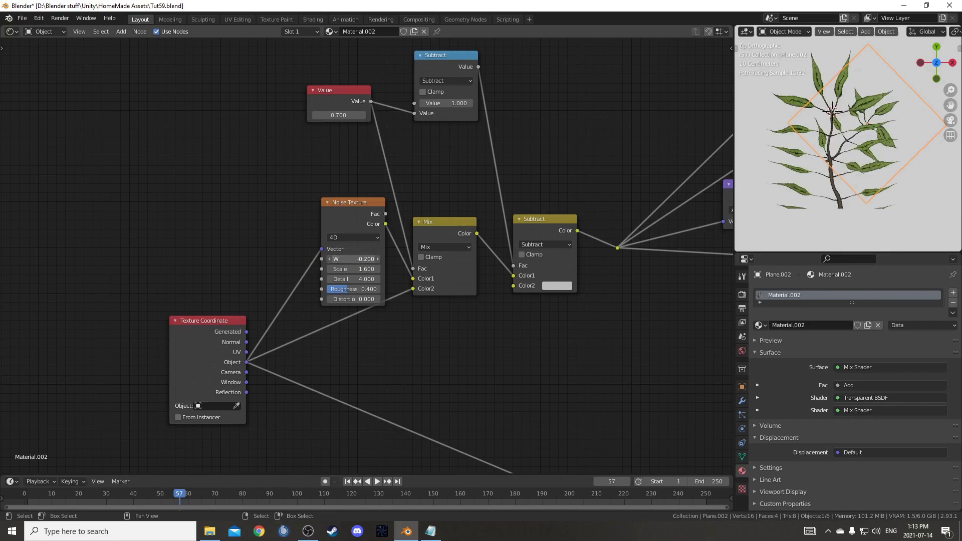
pyautogui.moveTo(501, 235); pyautogui.dragTo(453, 222, button='middle')
# Nudge the side-branch plane into place against the main stem and try a small further rotation
pyautogui.press('g')
pyautogui.click(885, 157)
pyautogui.press('r')
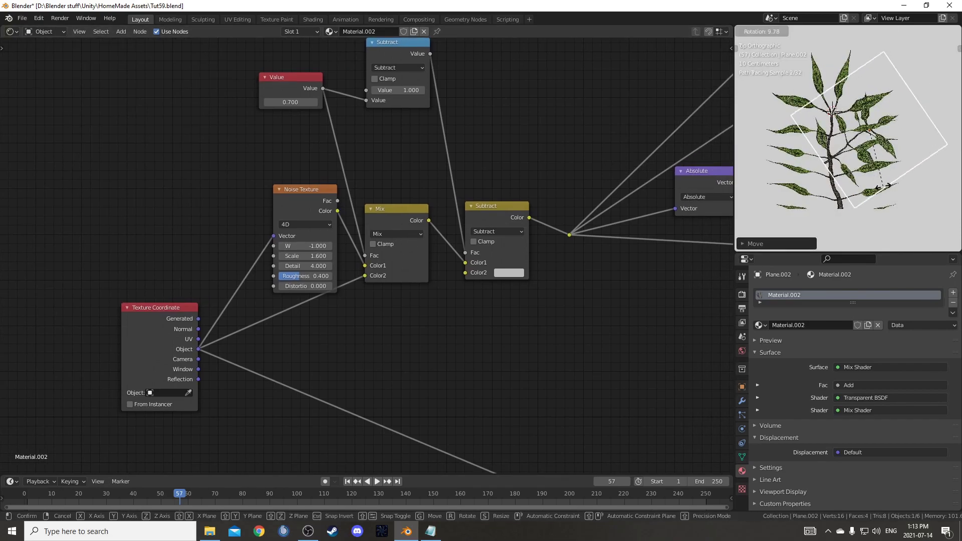
pyautogui.click(892, 179)
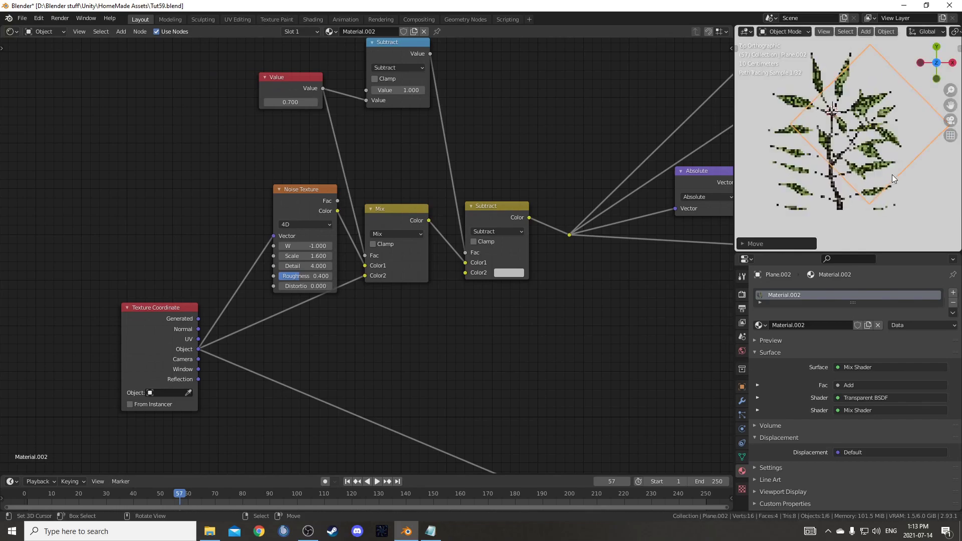
pyautogui.scroll(3, 893, 176)
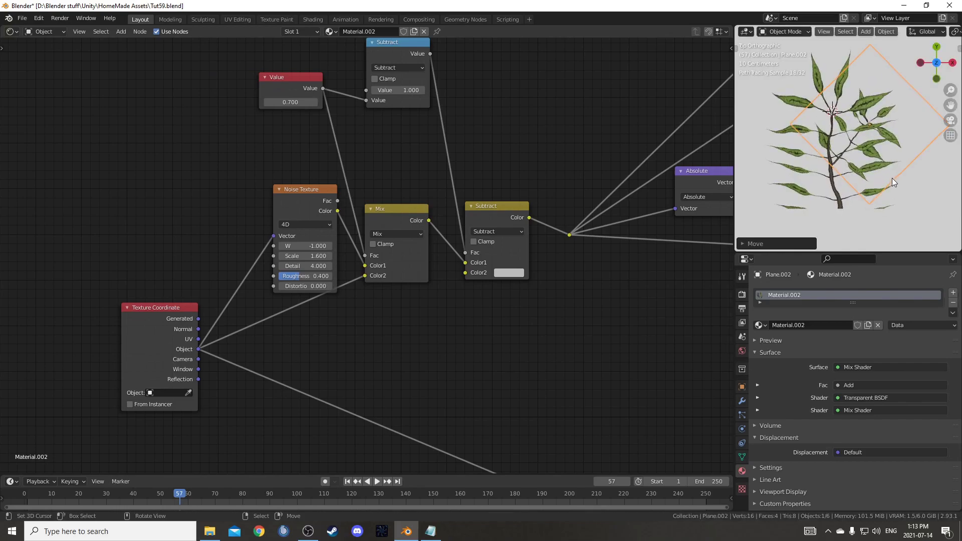
pyautogui.scroll(-3, 865, 162)
# Duplicate the side-branch plane, then rotate and move the copy so it branches off the opposite side of the main stem
pyautogui.hotkey('shift', 'd')
pyautogui.press('r')
pyautogui.click(850, 95)
pyautogui.press('g')
pyautogui.click(877, 104)
pyautogui.press('r')
pyautogui.click(871, 160)
pyautogui.press('g')
pyautogui.click(869, 164)
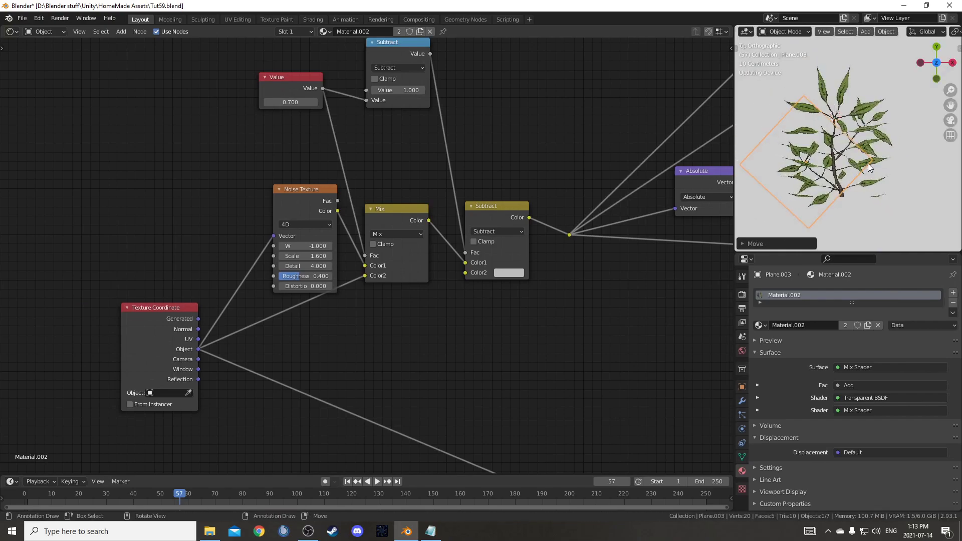
pyautogui.moveTo(856, 166); pyautogui.dragTo(900, 215, button='middle')
pyautogui.press('g')
pyautogui.click(895, 154)
pyautogui.scroll(-3, 901, 215)
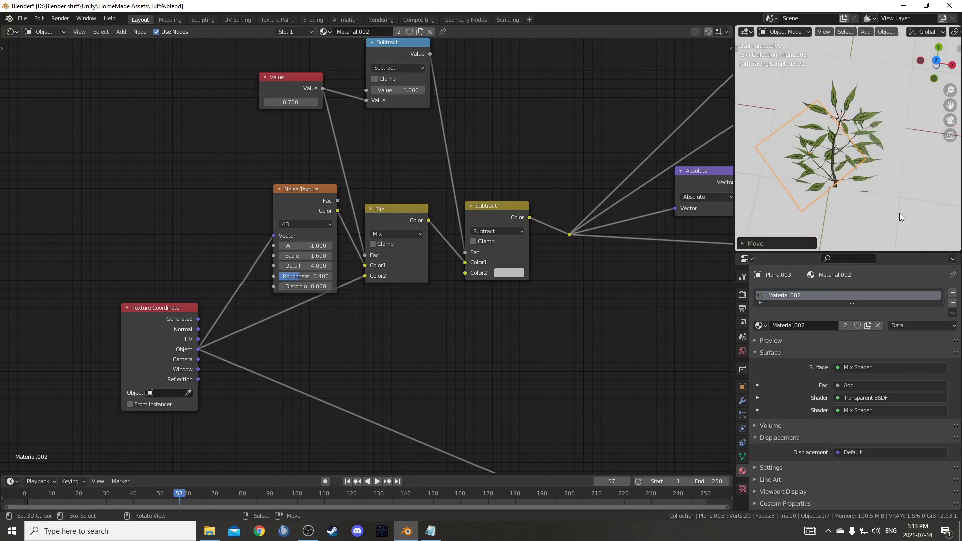
# Move the leaf Principled BSDF up and add a Translucent BSDF node below it
pyautogui.scroll(4, 892, 205)
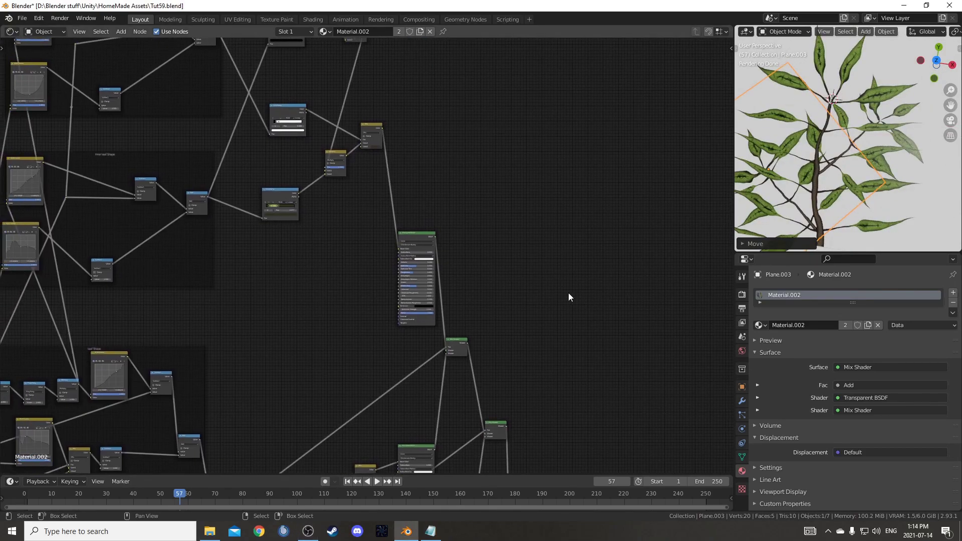
pyautogui.scroll(4, 569, 295)
pyautogui.moveTo(434, 226); pyautogui.dragTo(454, 97)
pyautogui.scroll(2, 471, 231)
pyautogui.hotkey('shift', 'a')
pyautogui.click(459, 272)
pyautogui.write('tran')
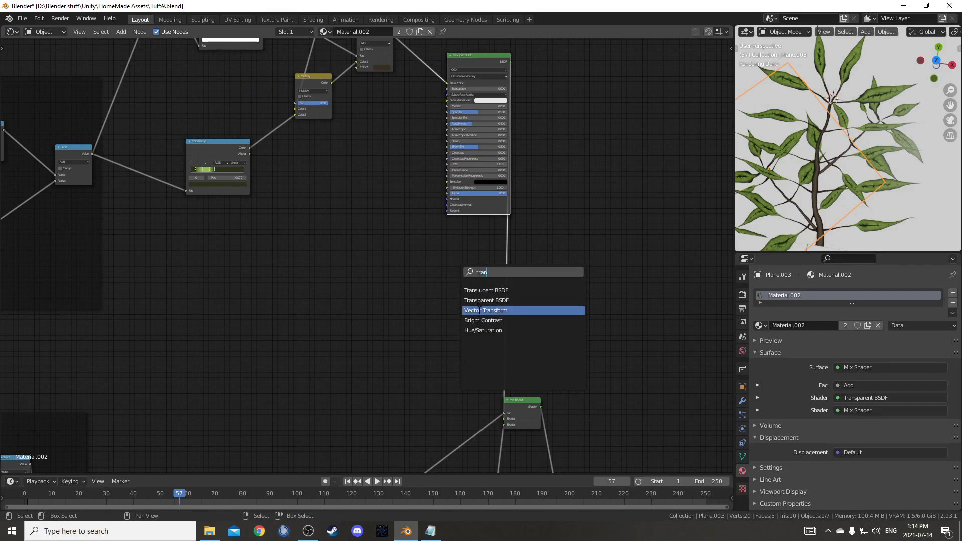
pyautogui.click(486, 291)
pyautogui.click(461, 257)
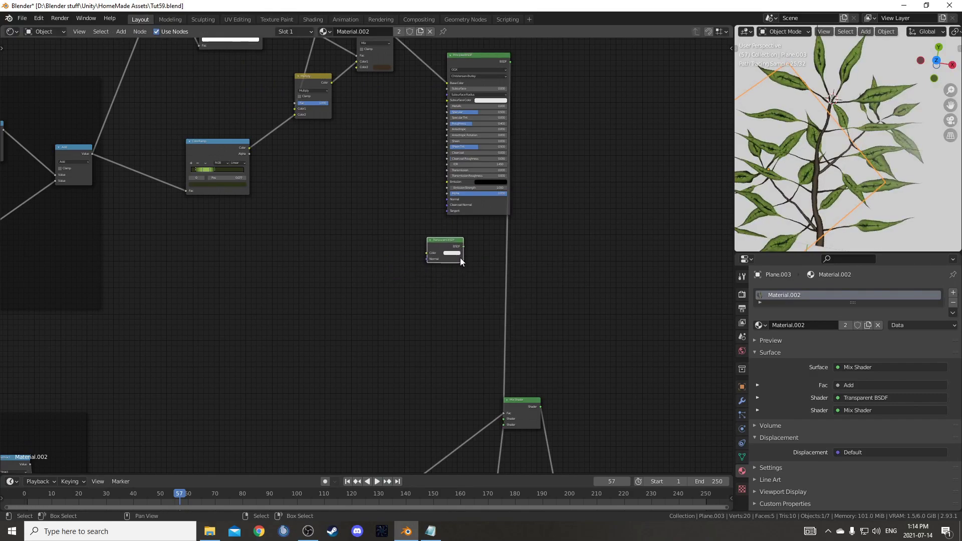
# Feed the leaf color Mix output into the Translucent BSDF's Color and align the node beneath the Principled BSDF
pyautogui.moveTo(423, 181); pyautogui.dragTo(411, 244, button='middle')
pyautogui.moveTo(381, 99); pyautogui.dragTo(414, 316)
pyautogui.scroll(4, 434, 266)
pyautogui.moveTo(497, 65); pyautogui.dragTo(475, 58)
pyautogui.moveTo(530, 205); pyautogui.dragTo(483, 178, button='middle')
pyautogui.moveTo(403, 299); pyautogui.dragTo(409, 296)
# Insert an Add Shader between the leaf Principled BSDF and the Mix Shader, and feed the Translucent BSDF into its second shader input
pyautogui.scroll(-4, 506, 299)
pyautogui.hotkey('shift', 'a')
pyautogui.click(519, 298)
pyautogui.write('add')
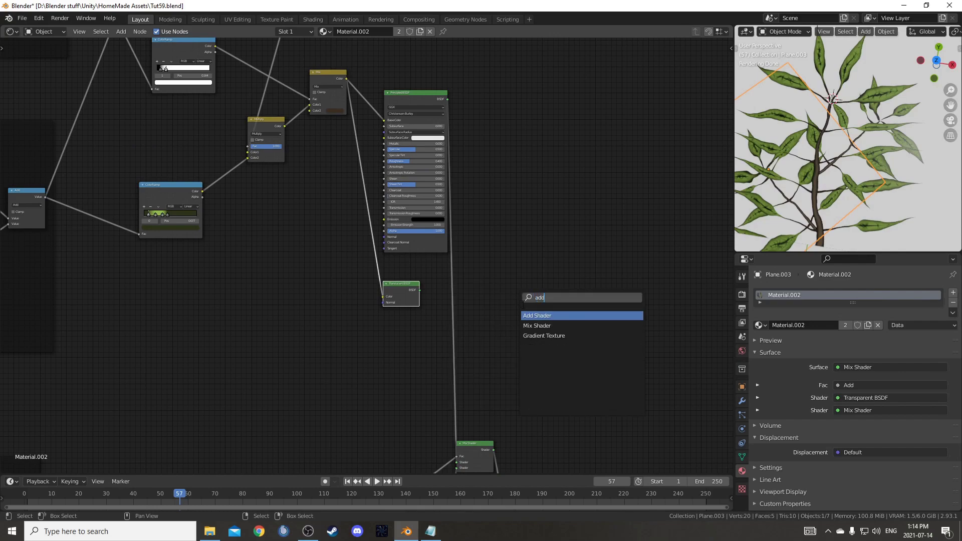
pyautogui.press('Return')
pyautogui.click(469, 254)
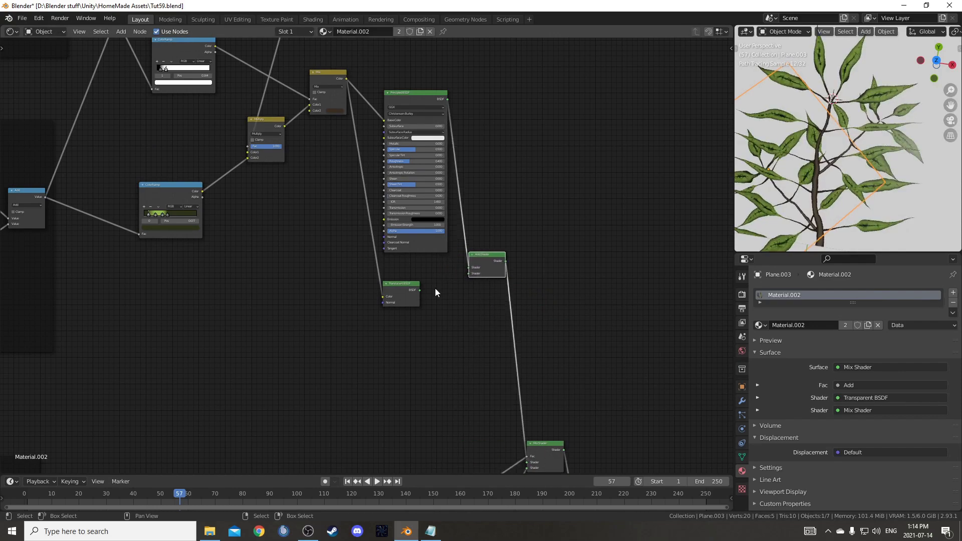
pyautogui.moveTo(482, 269); pyautogui.dragTo(468, 276)
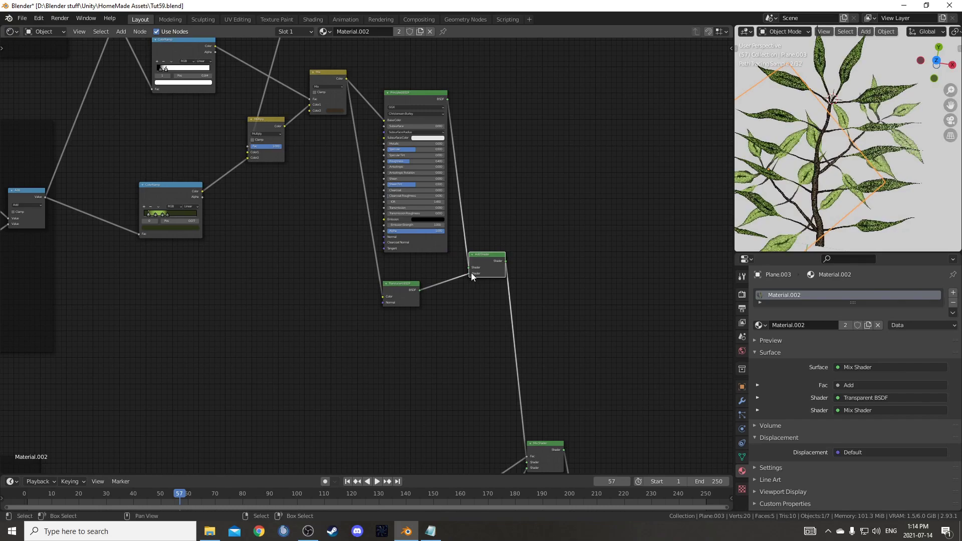
pyautogui.moveTo(812, 146)
pyautogui.mouseDown(button='middle')
pyautogui.moveTo(891, 173)
pyautogui.moveTo(882, 107)
pyautogui.moveTo(867, 167)
pyautogui.moveTo(816, 178)
pyautogui.mouseUp(button='middle')
pyautogui.moveTo(867, 200)
pyautogui.mouseDown(button='middle')
pyautogui.moveTo(861, 227)
pyautogui.moveTo(848, 185)
pyautogui.moveTo(859, 168)
pyautogui.mouseUp(button='middle')
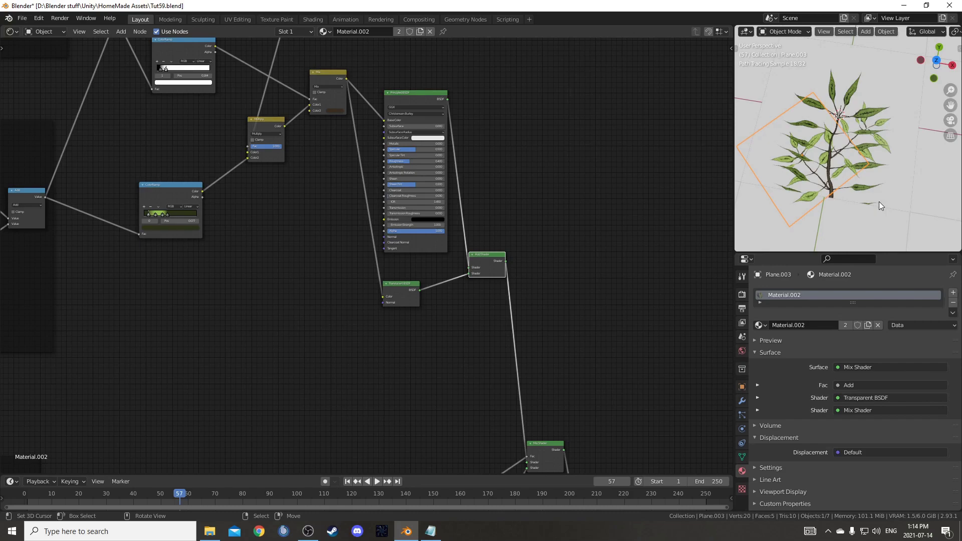